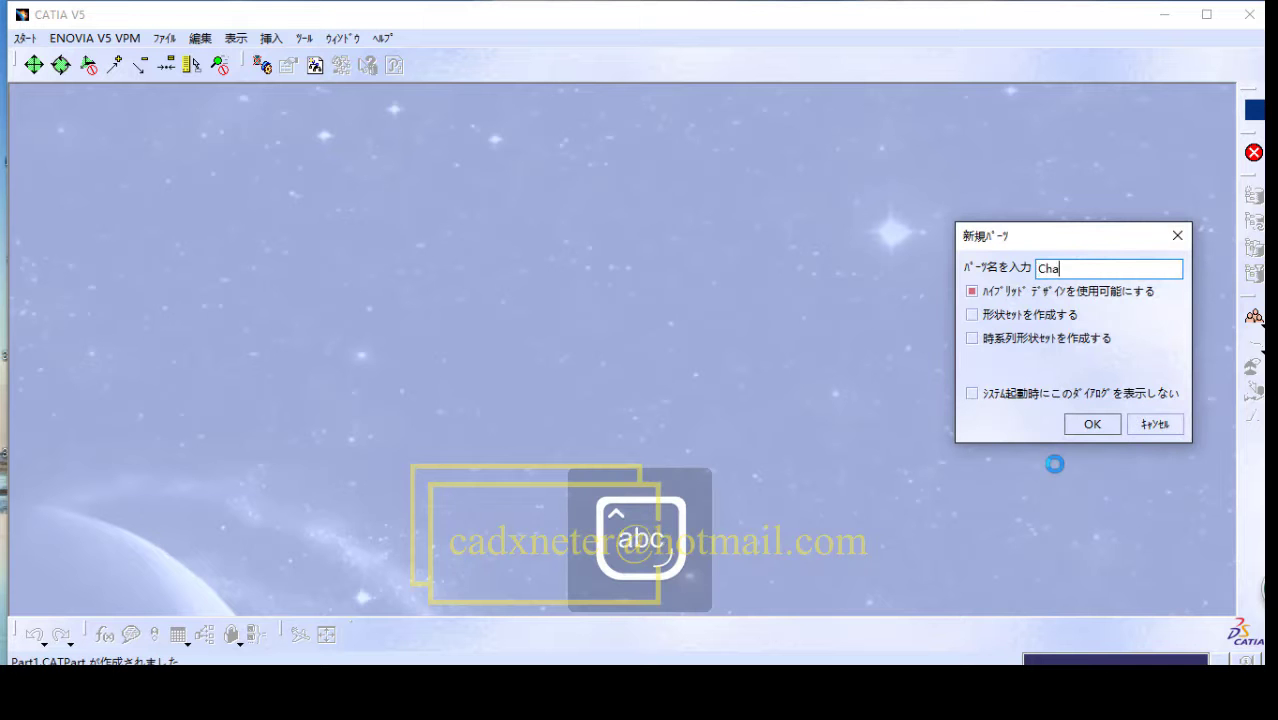
Step: Create the new part as Chair and activate the Generative Shape Design workbench without adding a second part
{"action": "type", "text": "ir"}
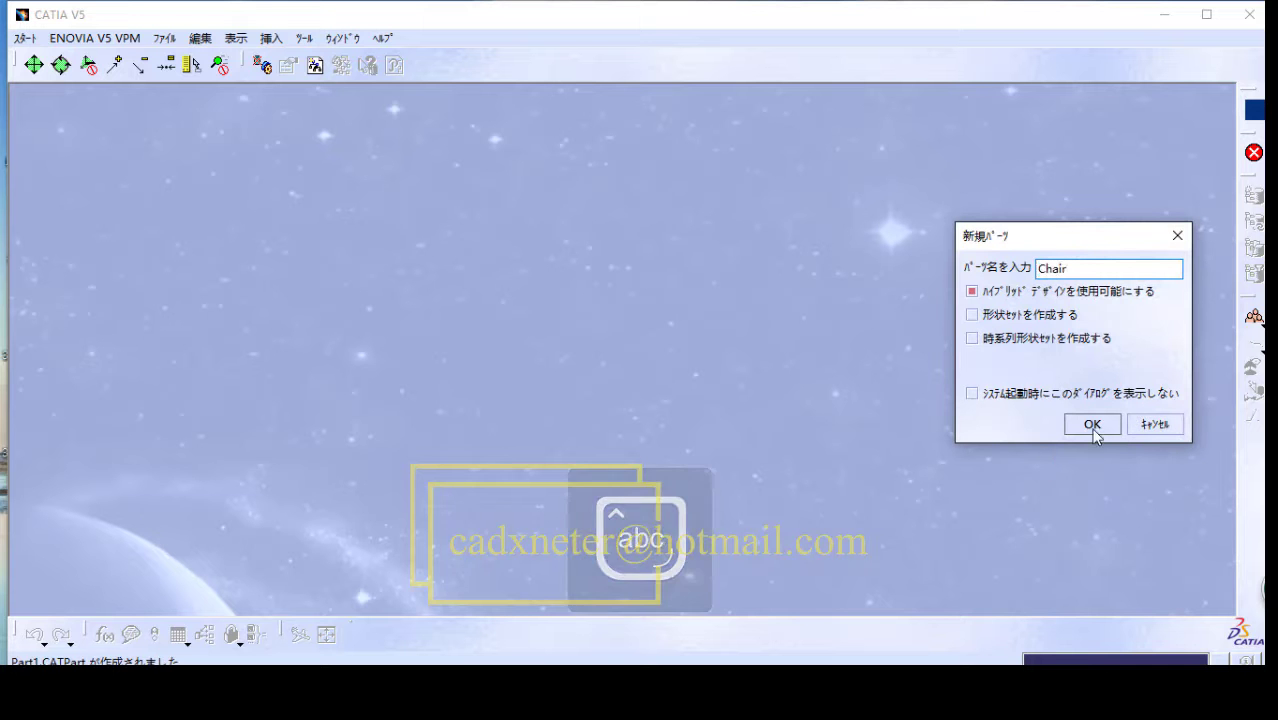
{"action": "left_click", "coordinate": [1091, 424]}
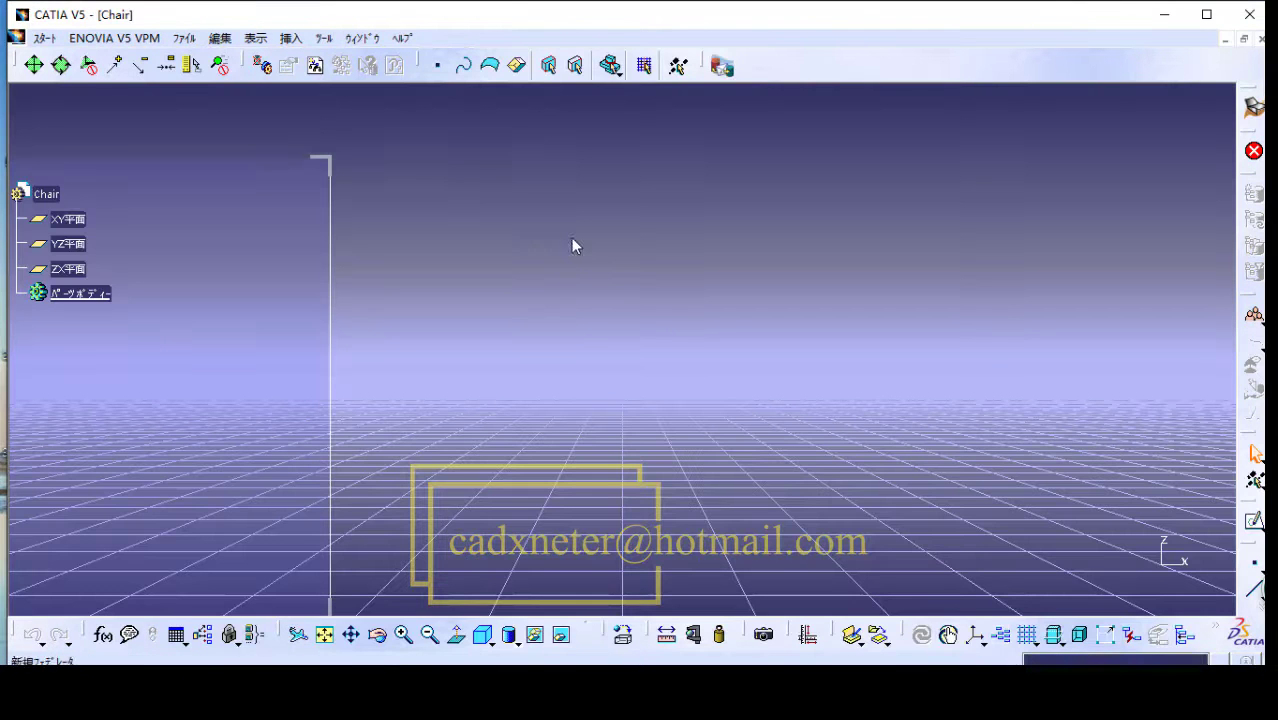
{"action": "left_click", "coordinate": [45, 40]}
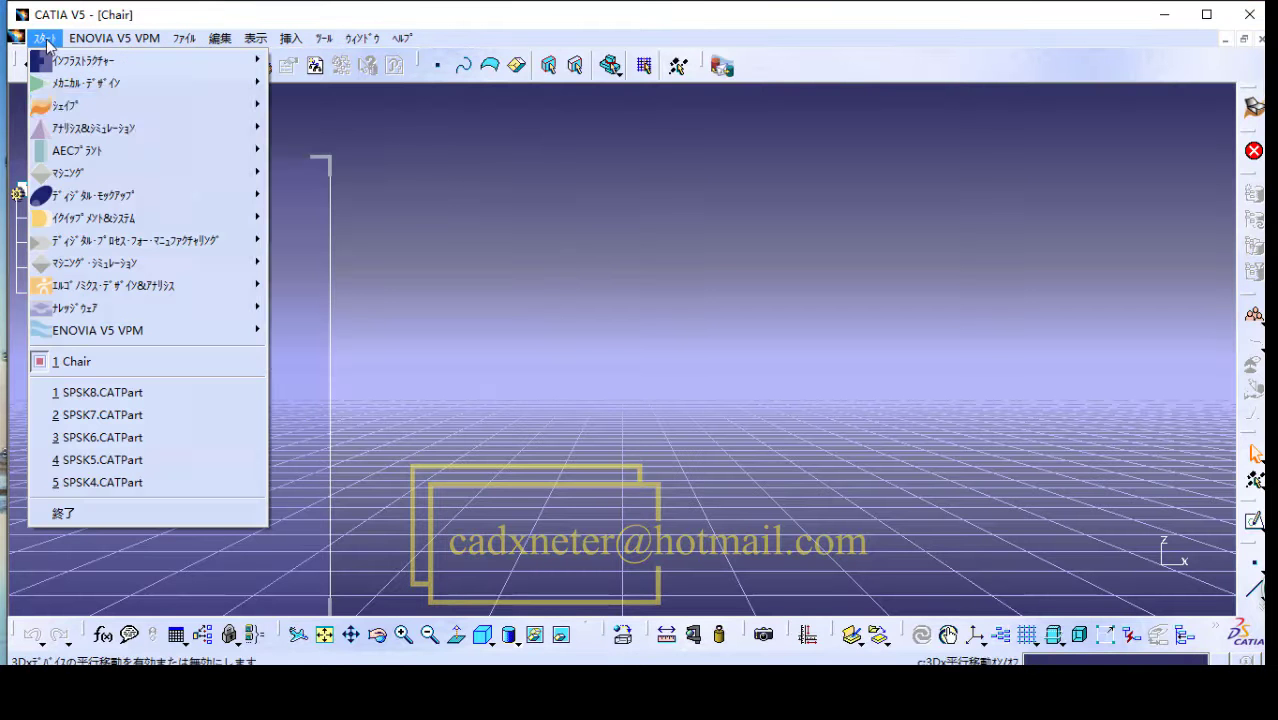
{"action": "mouse_move", "coordinate": [80, 110]}
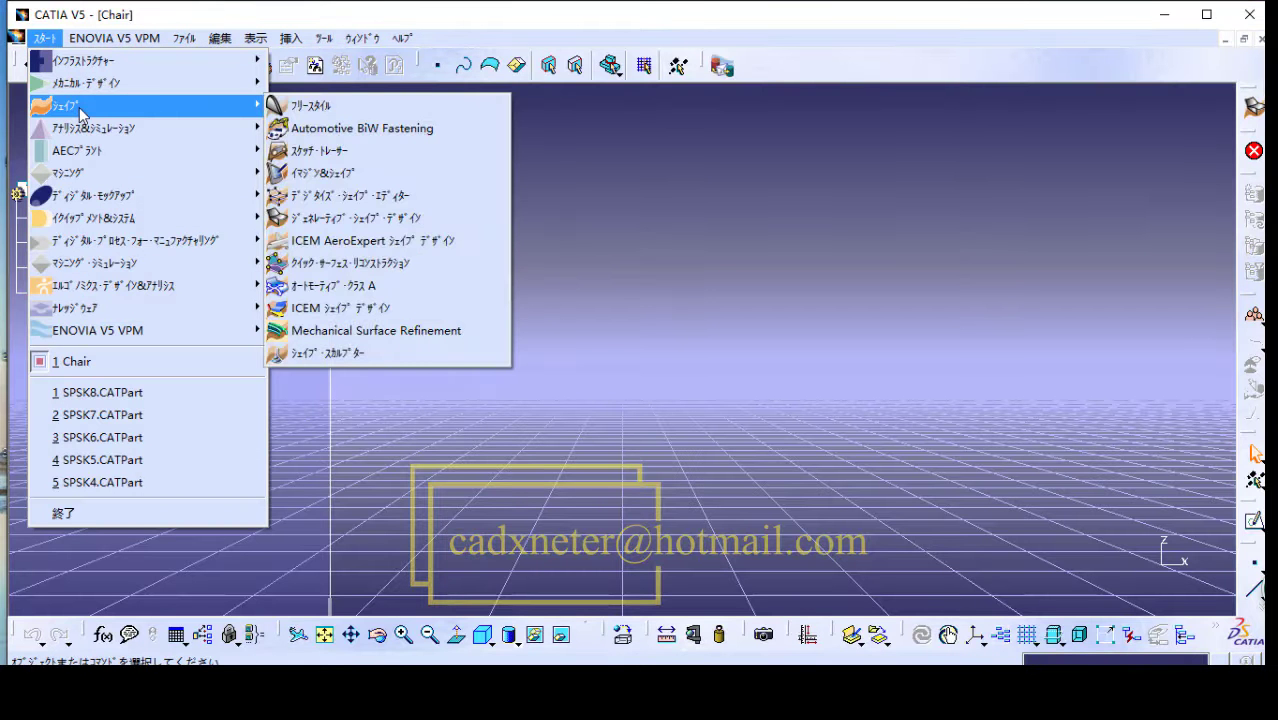
{"action": "left_click", "coordinate": [329, 230]}
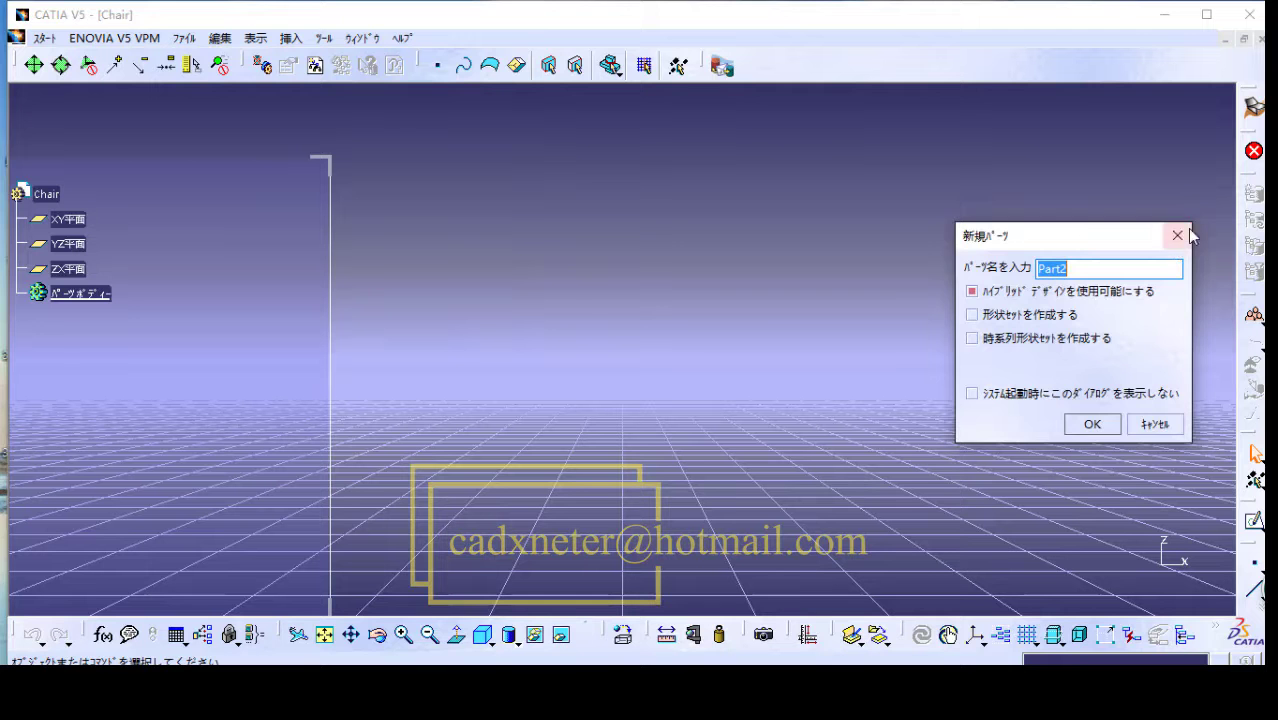
{"action": "left_click", "coordinate": [1177, 235]}
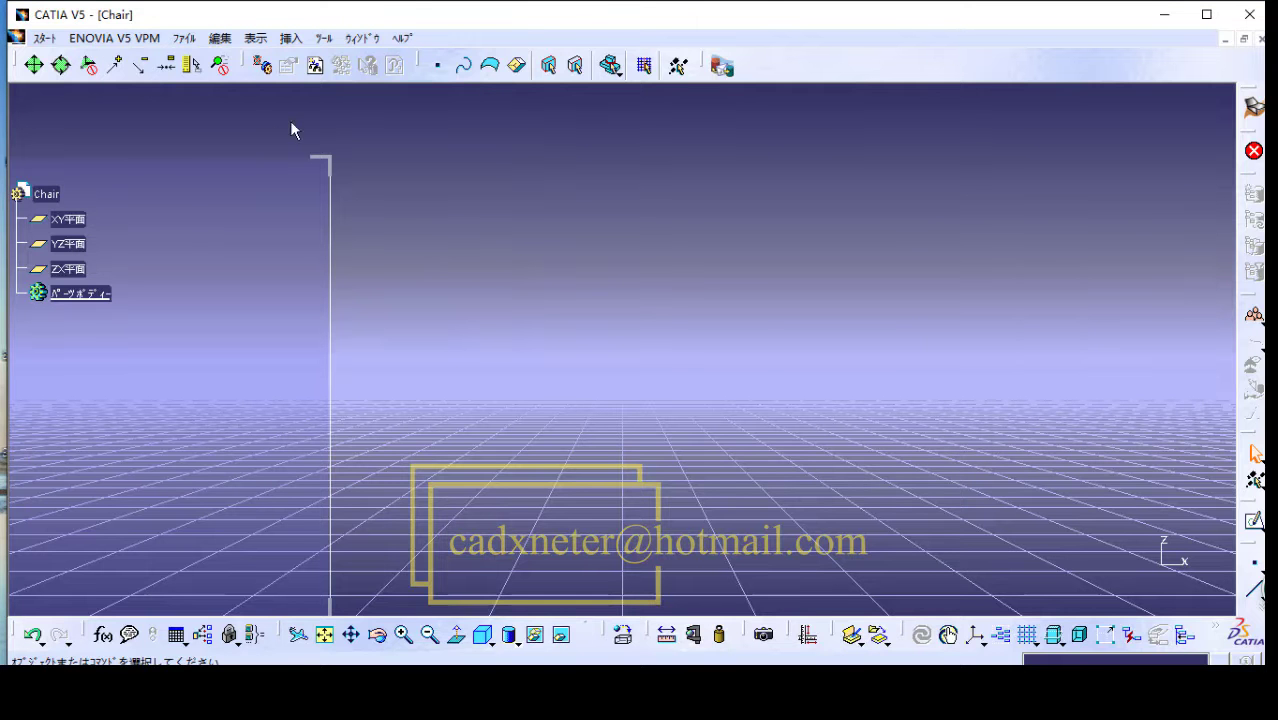
Step: Start a new sketch on the XY plane
{"action": "left_click", "coordinate": [291, 39]}
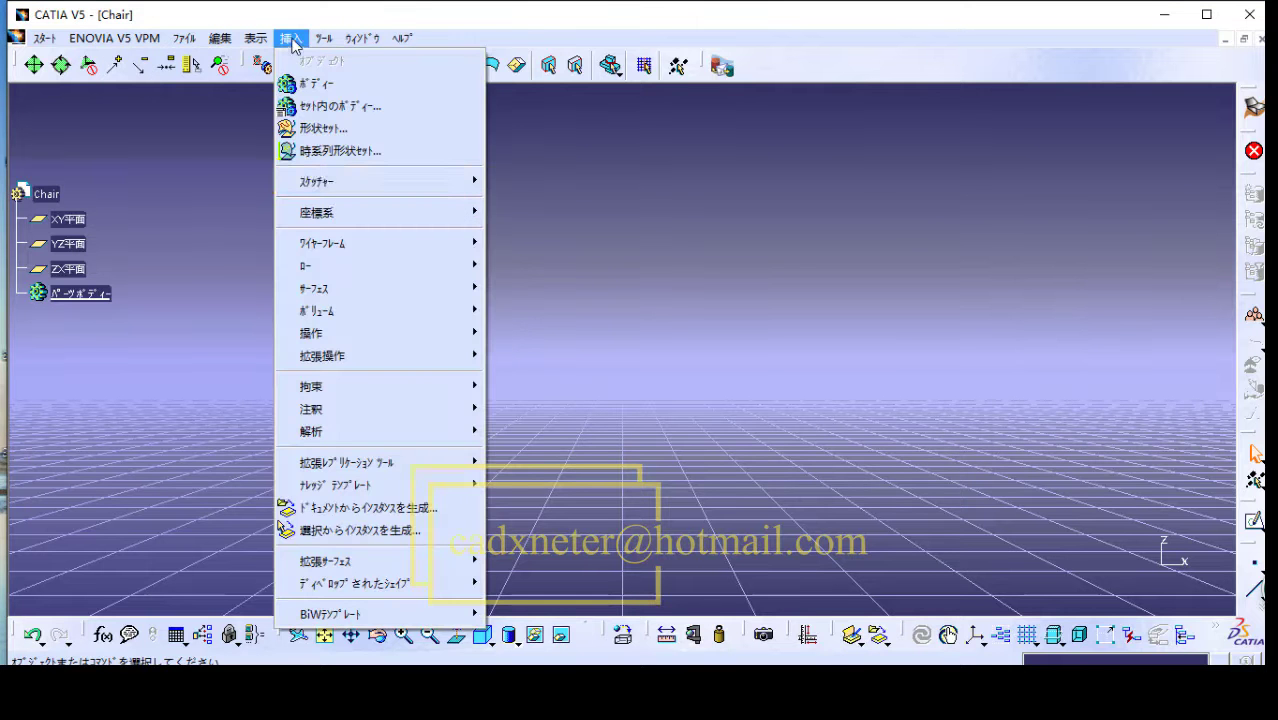
{"action": "mouse_move", "coordinate": [468, 181]}
{"action": "left_click", "coordinate": [528, 188]}
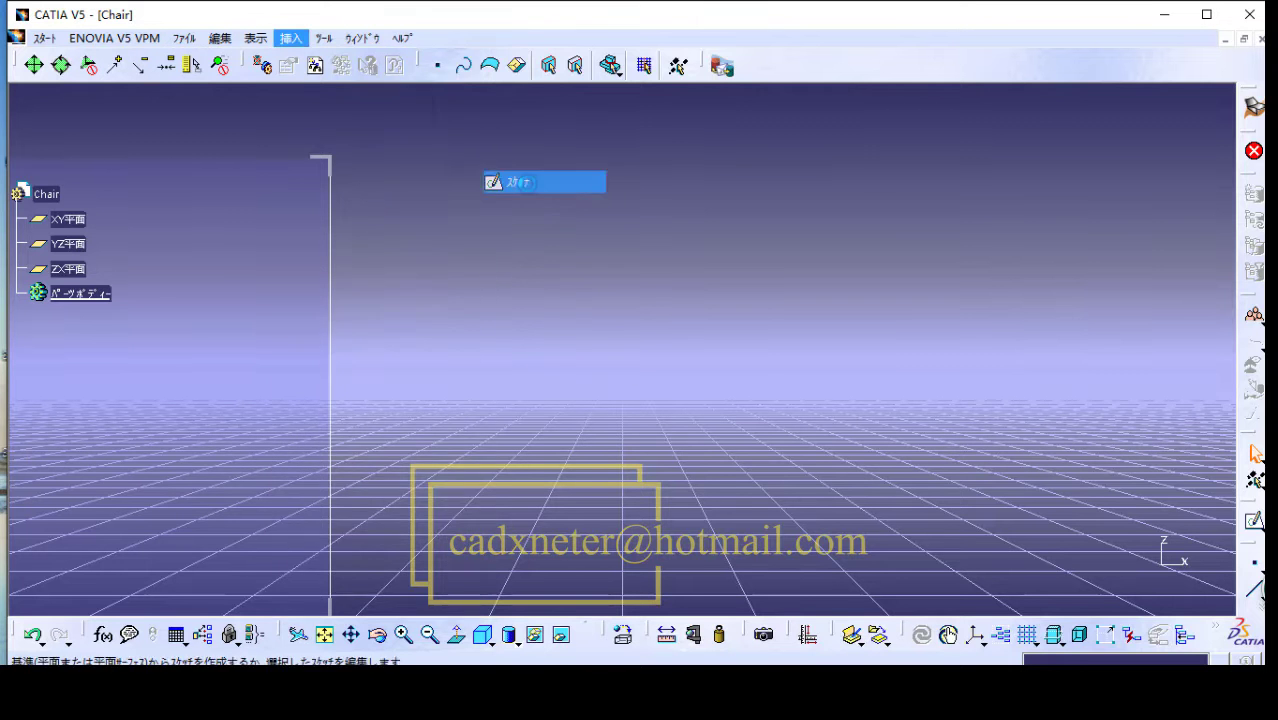
{"action": "left_click", "coordinate": [68, 219]}
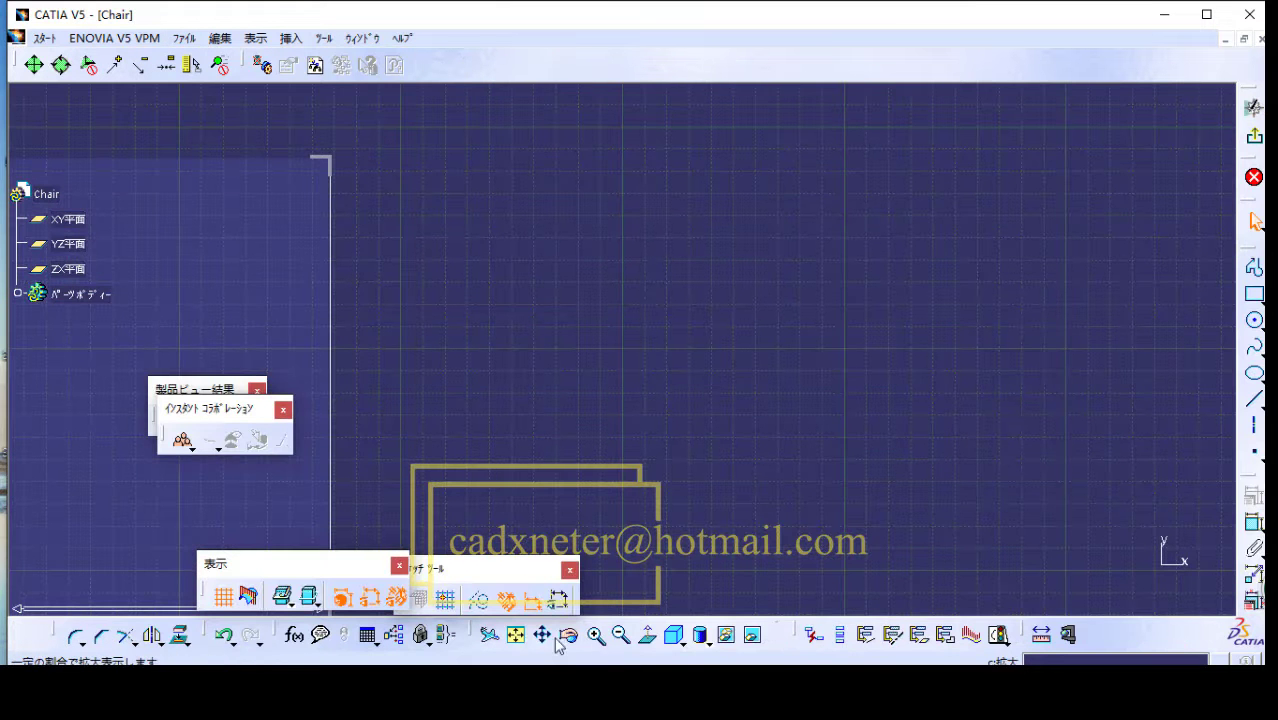
Step: Sketch a six-point spline from the origin, about 1160 mm tall, with a low seat curve rising into a steep backrest
{"action": "left_click", "coordinate": [518, 637]}
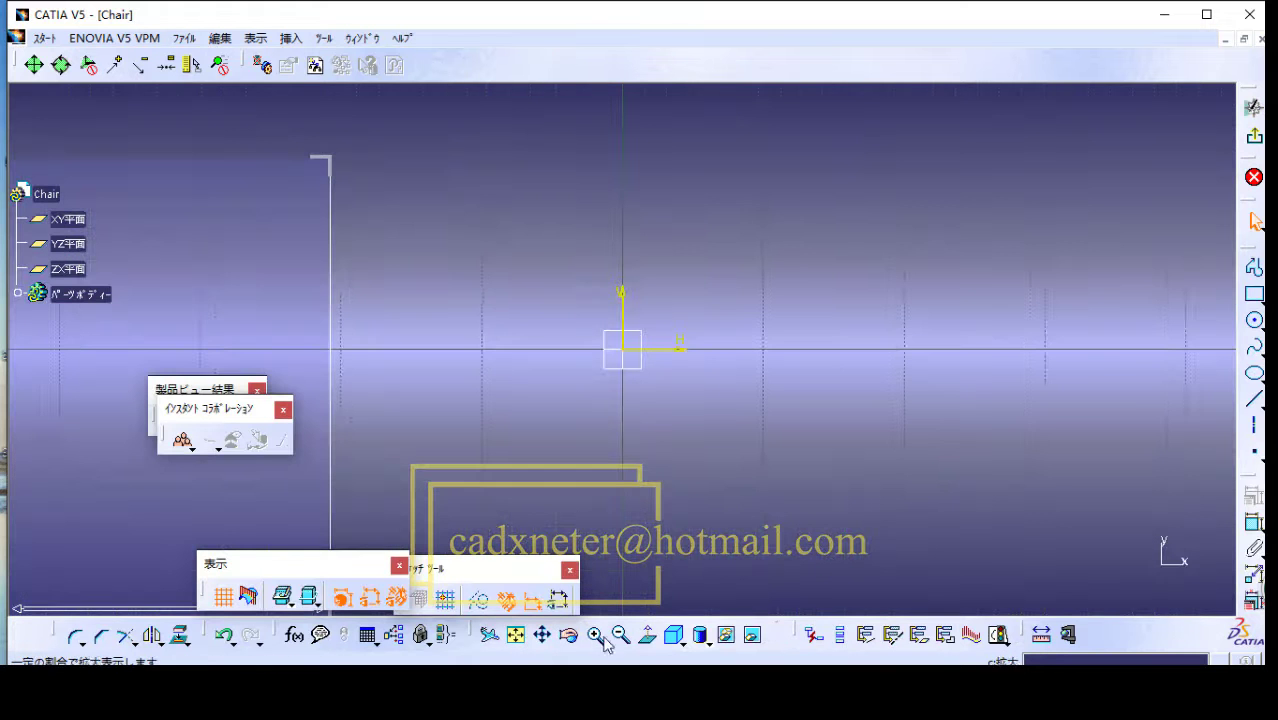
{"action": "left_click", "coordinate": [620, 637]}
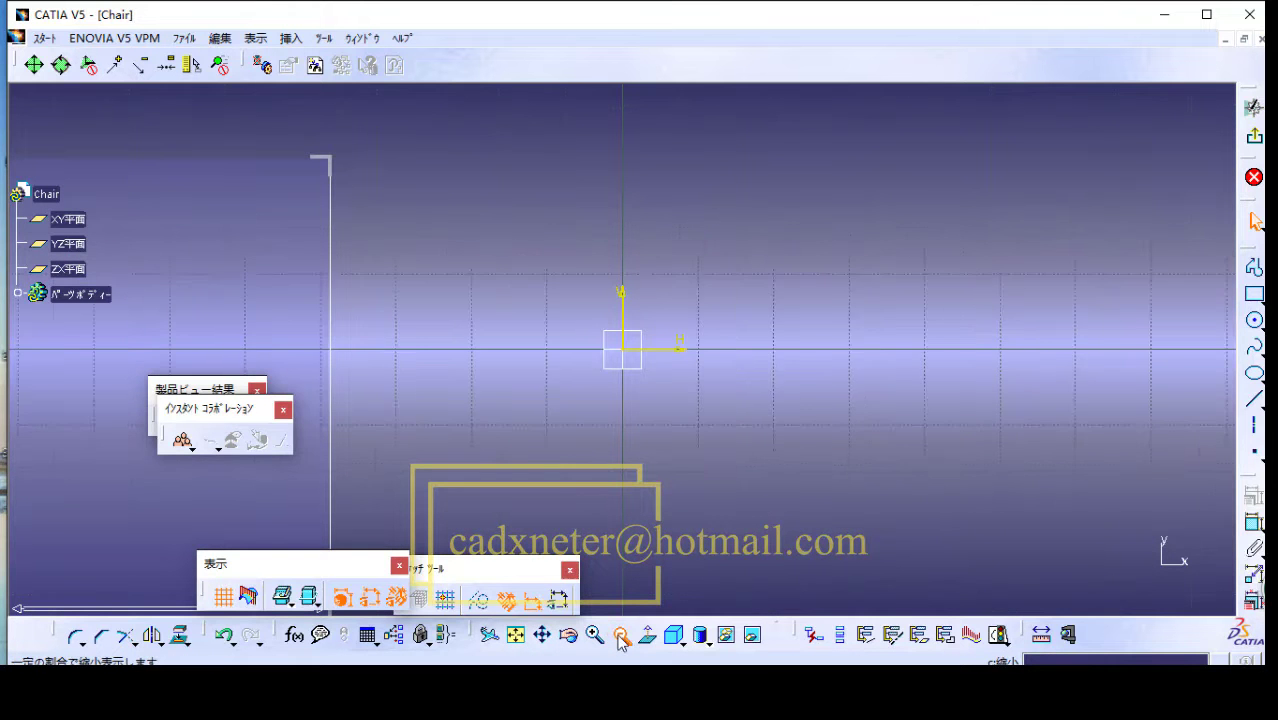
{"action": "left_click", "coordinate": [620, 637]}
{"action": "left_click", "coordinate": [620, 637]}
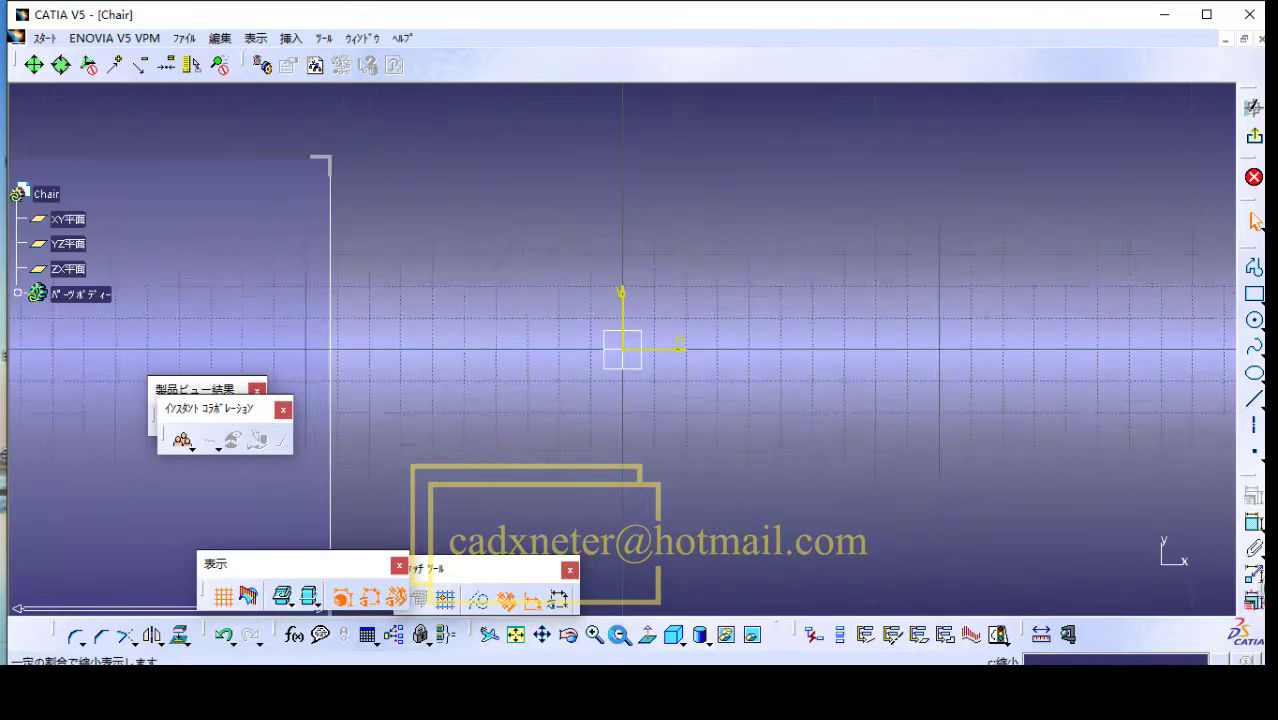
{"action": "left_click", "coordinate": [620, 637]}
{"action": "left_click", "coordinate": [621, 638]}
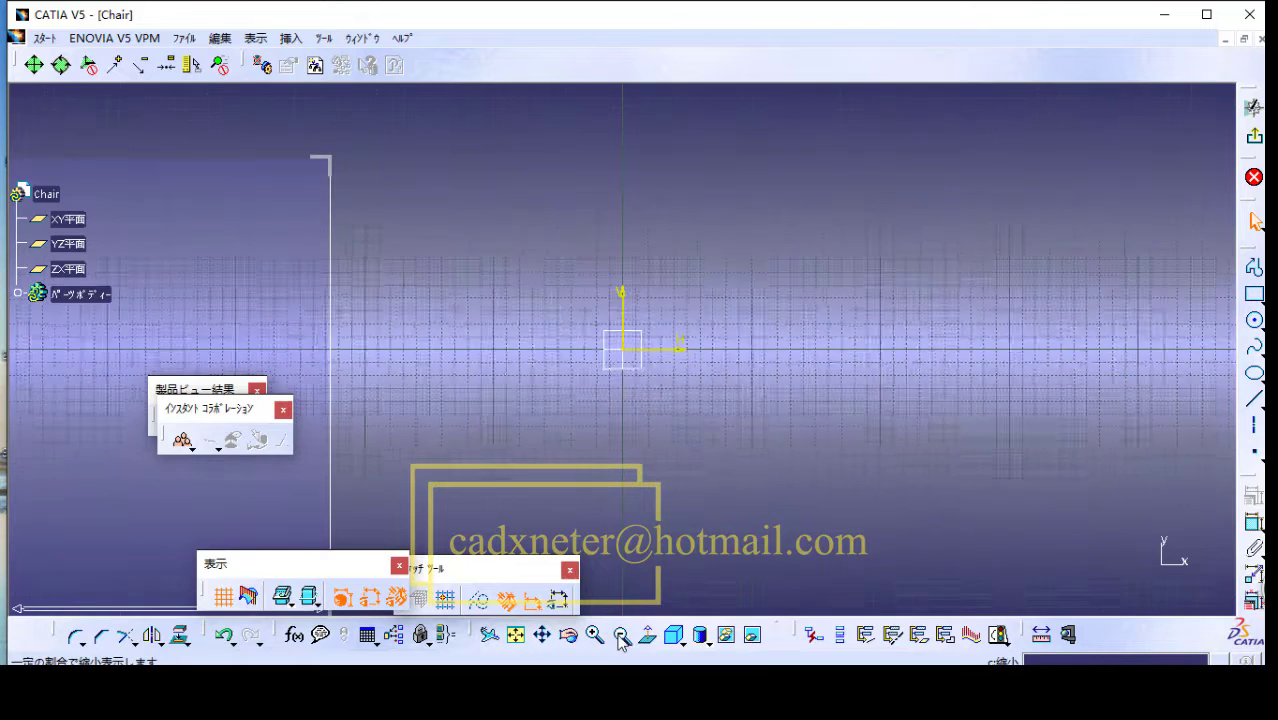
{"action": "left_click", "coordinate": [1254, 347]}
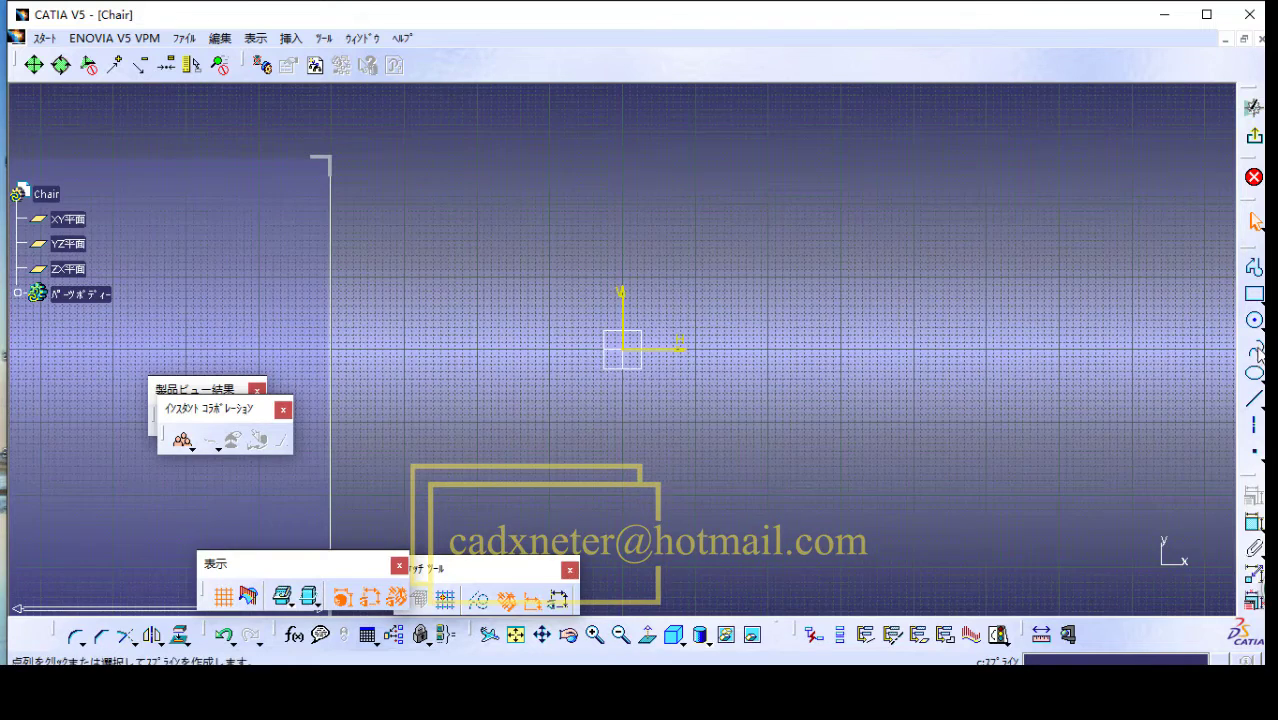
{"action": "left_click", "coordinate": [638, 346]}
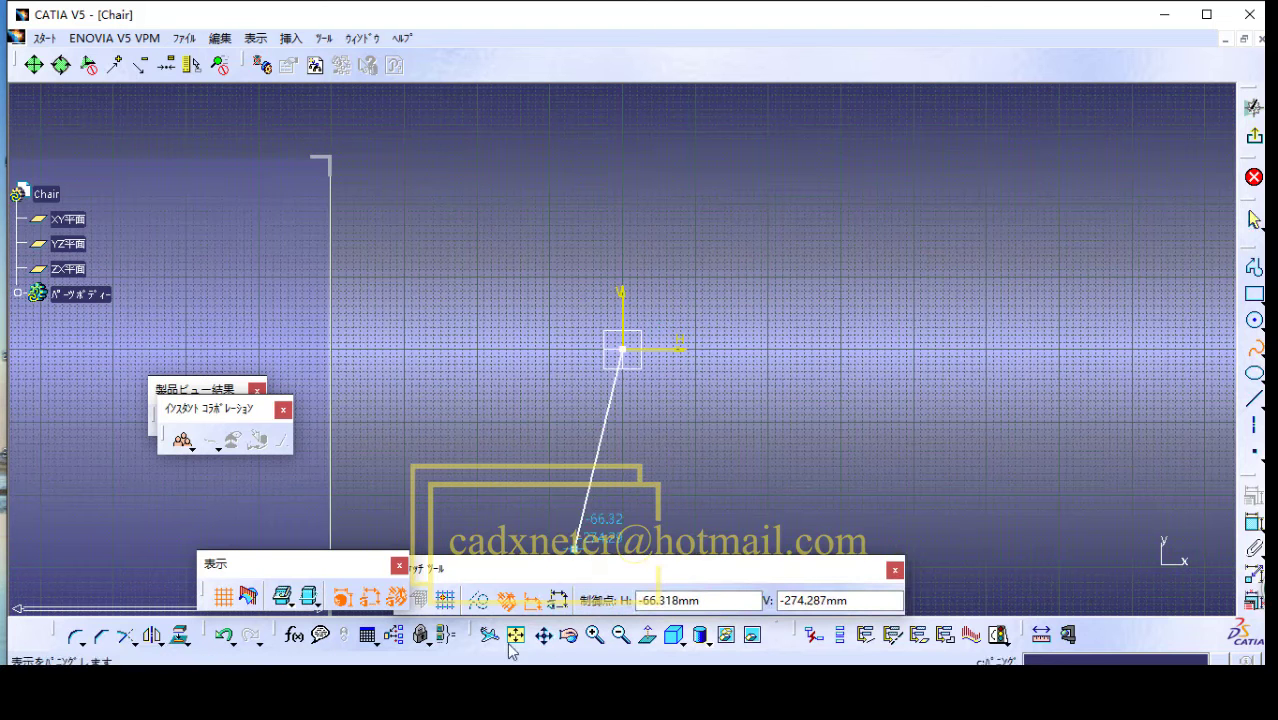
{"action": "left_click", "coordinate": [621, 634]}
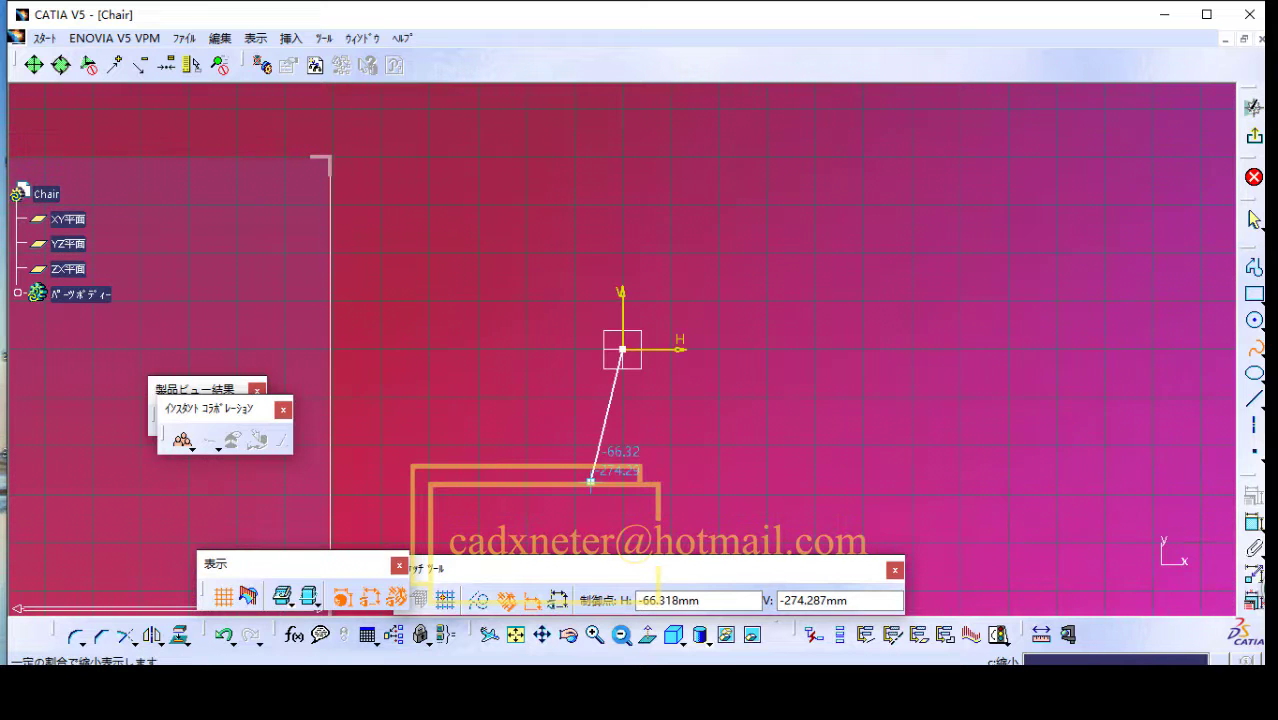
{"action": "left_click", "coordinate": [700, 316]}
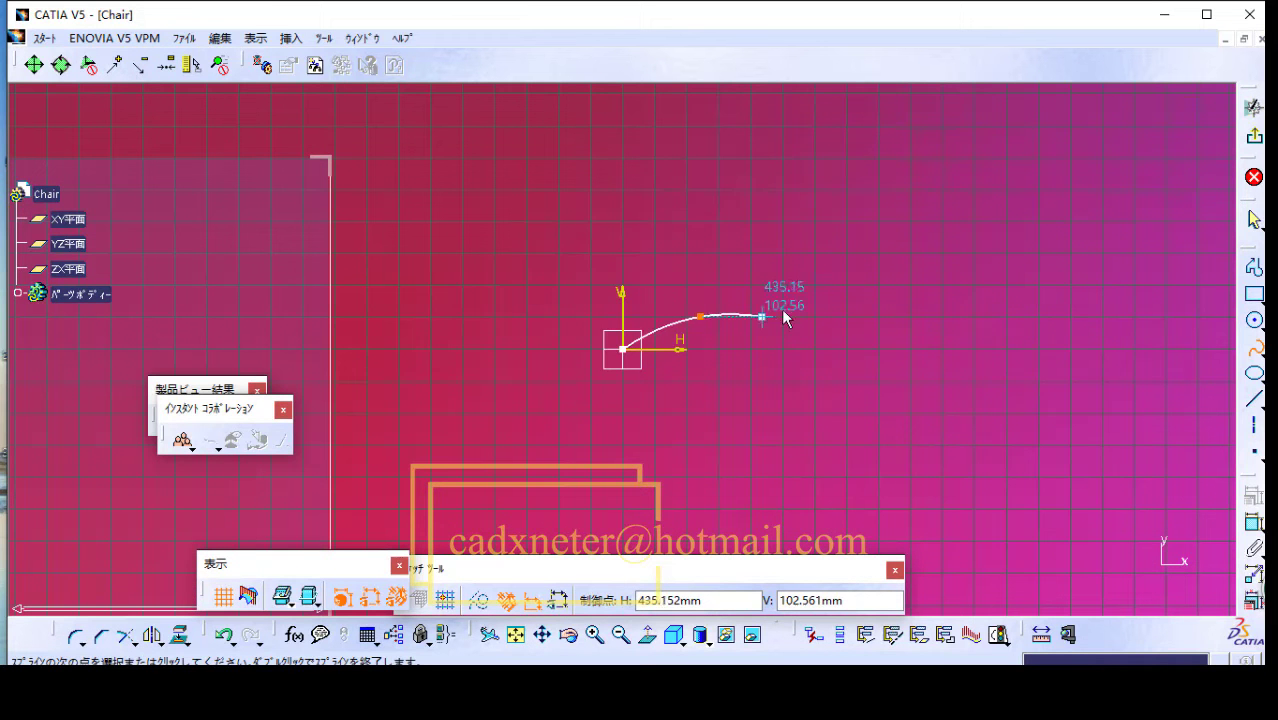
{"action": "left_click", "coordinate": [762, 317]}
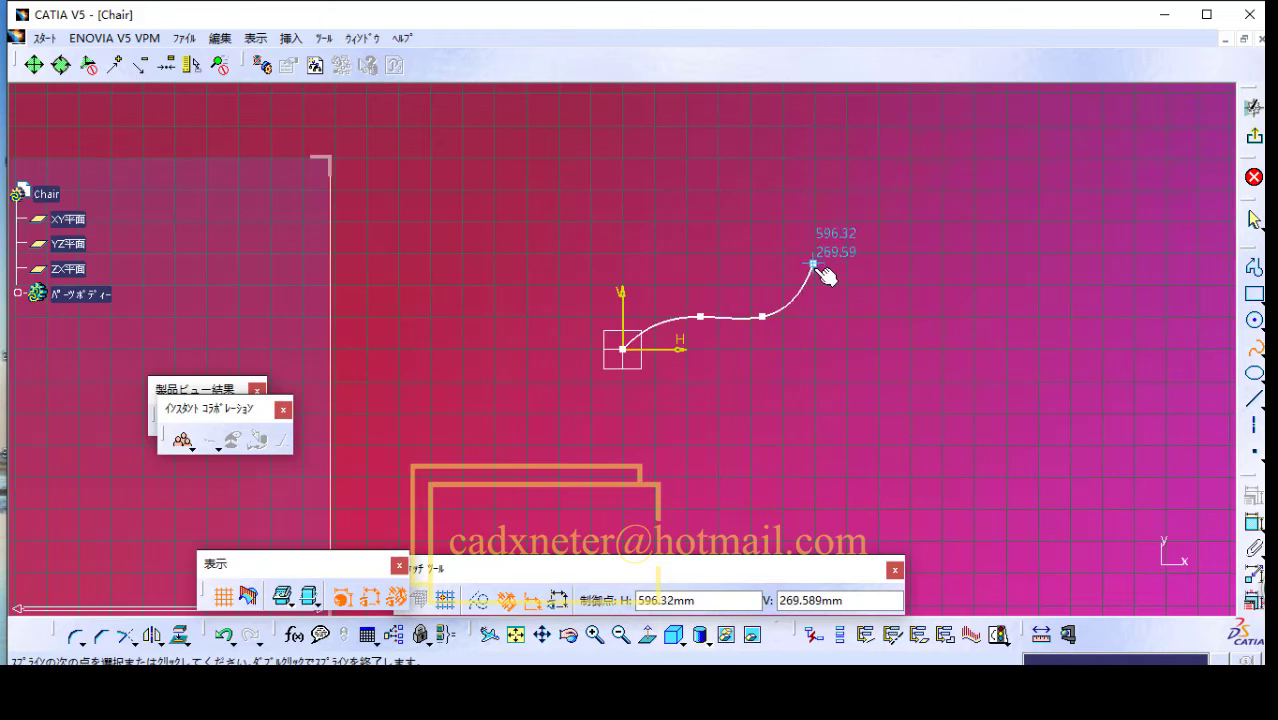
{"action": "left_click", "coordinate": [813, 267]}
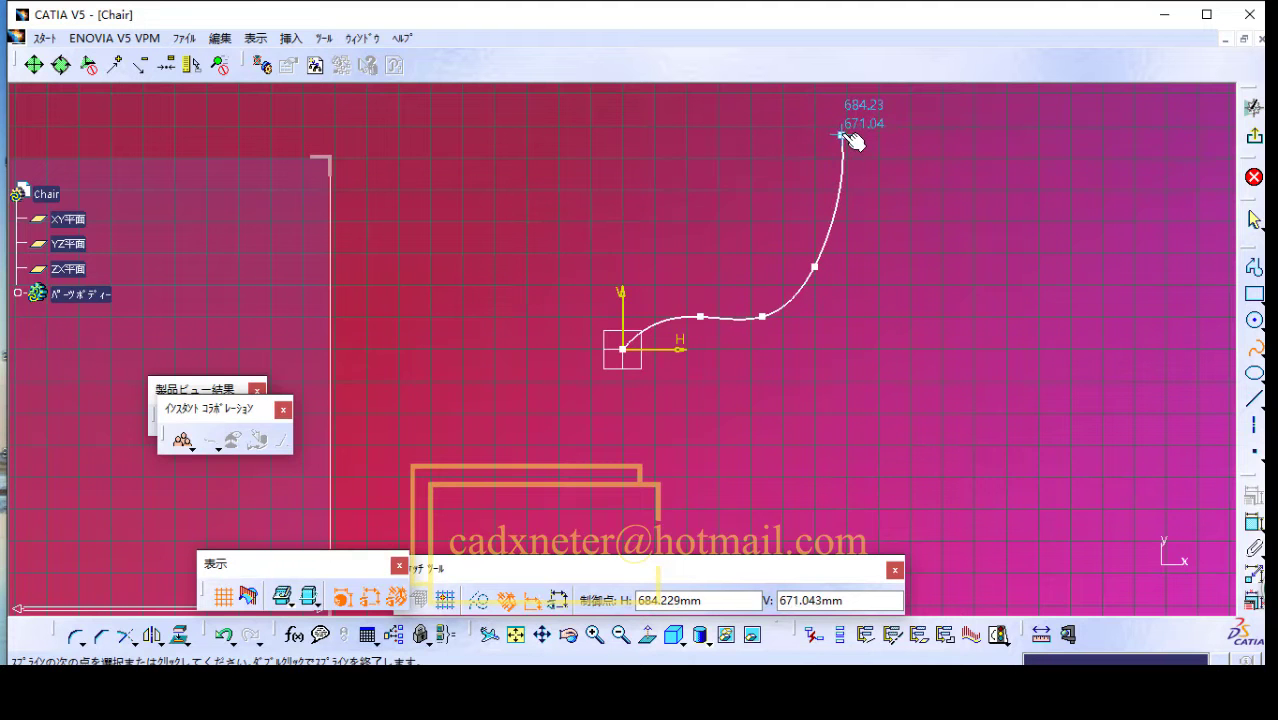
{"action": "left_click", "coordinate": [842, 134]}
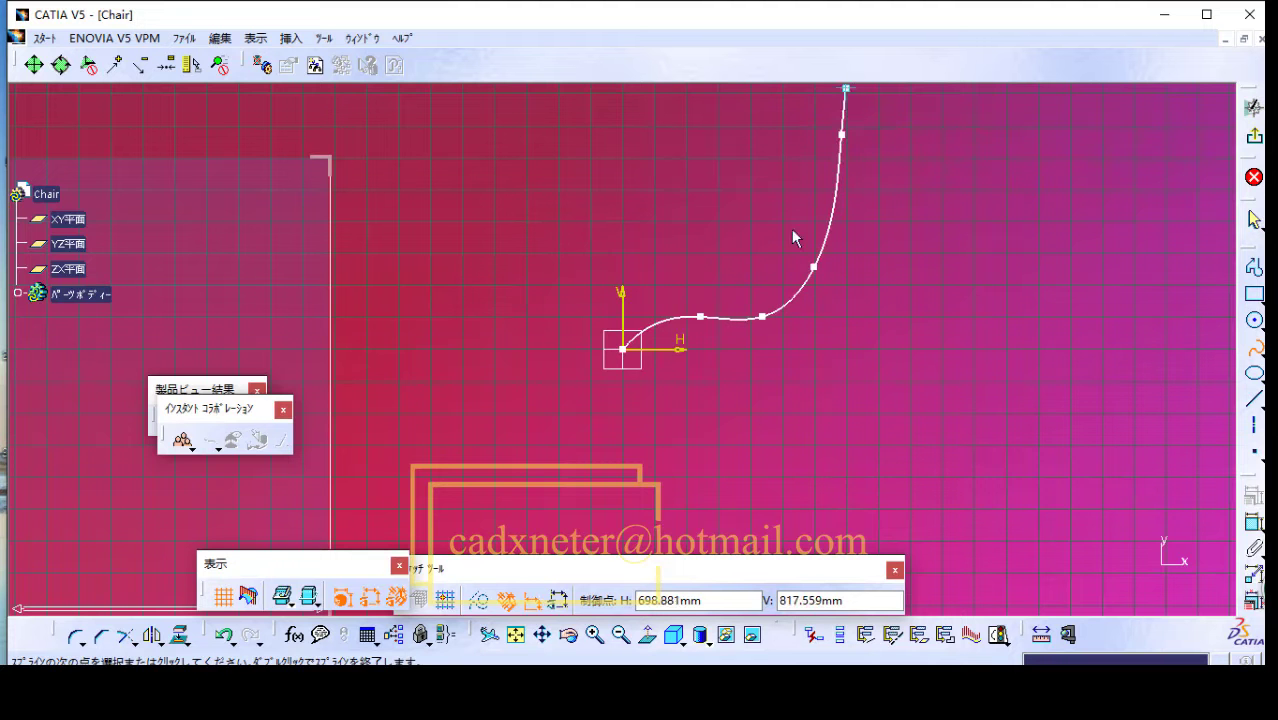
{"action": "double_click", "coordinate": [652, 523]}
{"action": "mouse_move", "coordinate": [593, 491]}
{"action": "middle_mouse_down"}
{"action": "mouse_move", "coordinate": [597, 520]}
{"action": "mouse_move", "coordinate": [541, 635]}
{"action": "middle_mouse_up"}
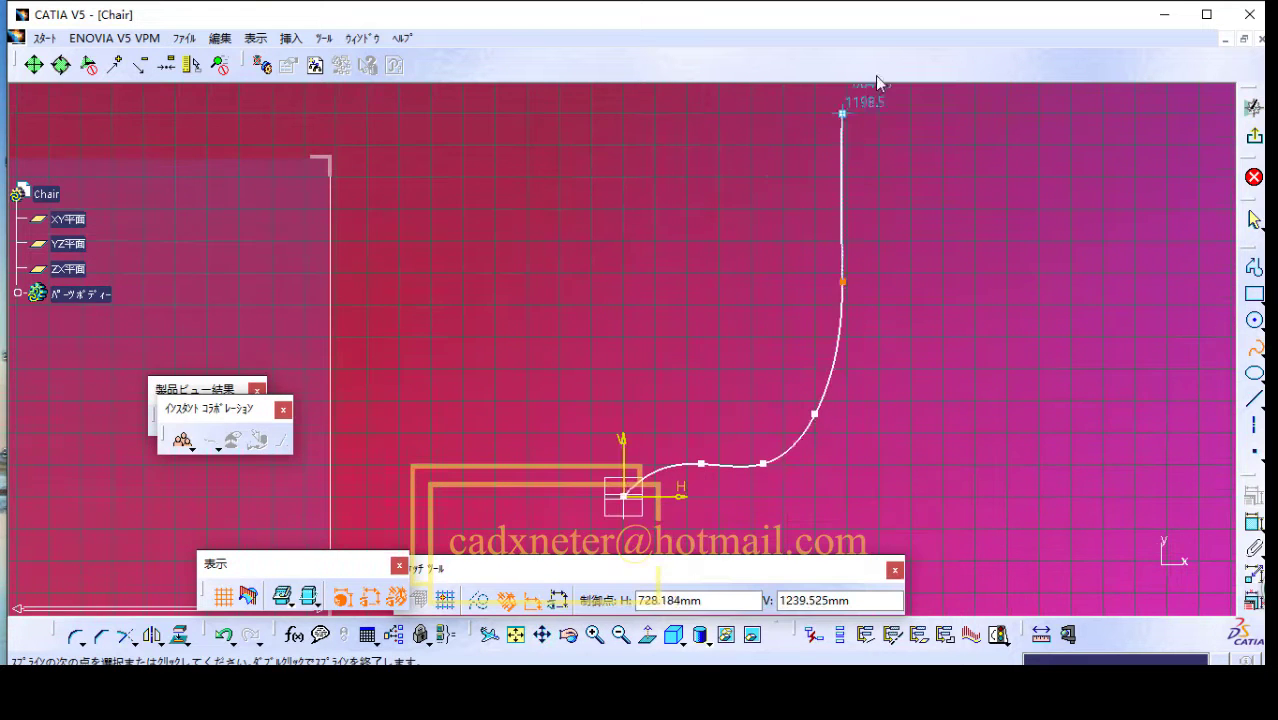
{"action": "left_click", "coordinate": [858, 125]}
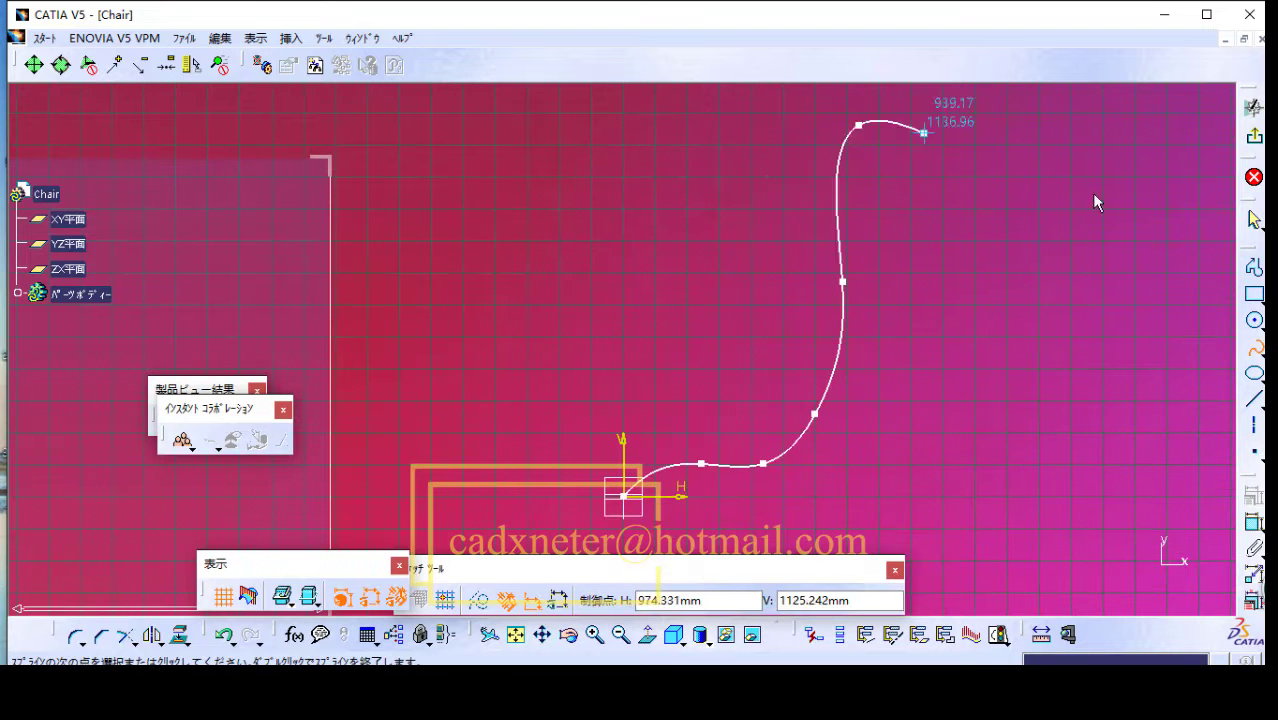
{"action": "left_click", "coordinate": [1257, 351]}
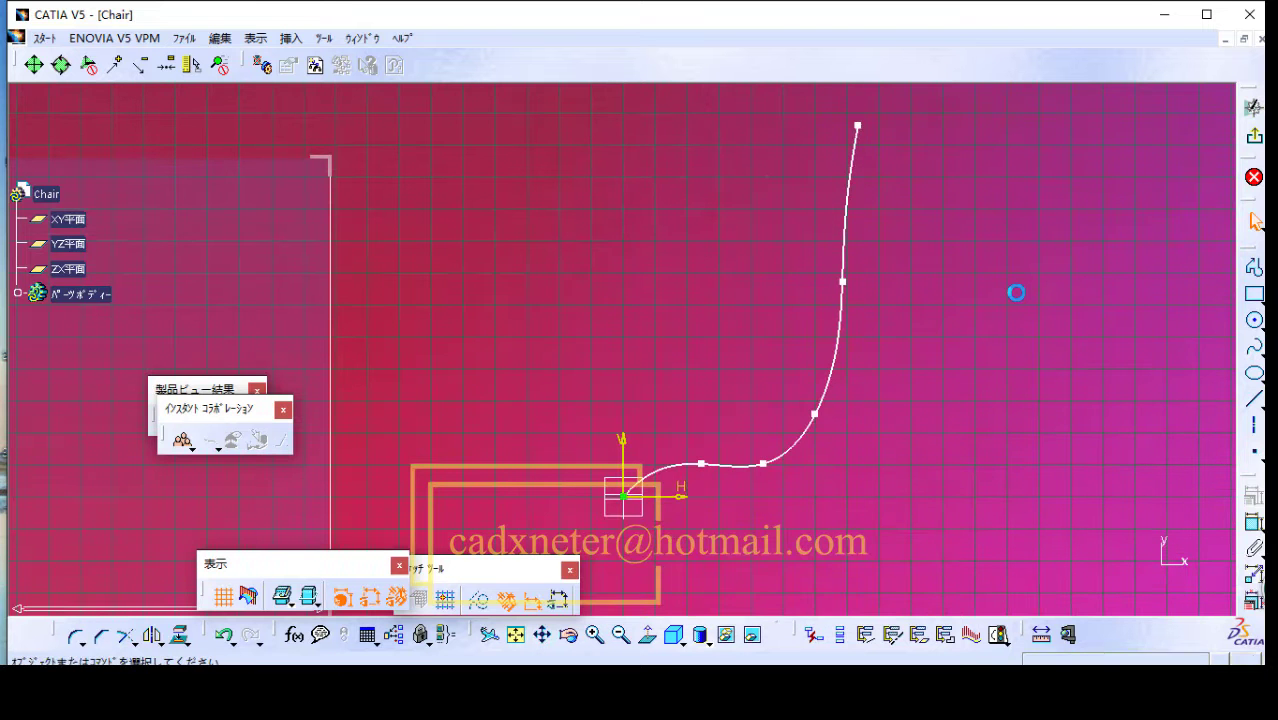
Step: Add a vertical dimension between the origin and the spline's upper endpoint and set it to 660 mm
{"action": "left_click", "coordinate": [1254, 524]}
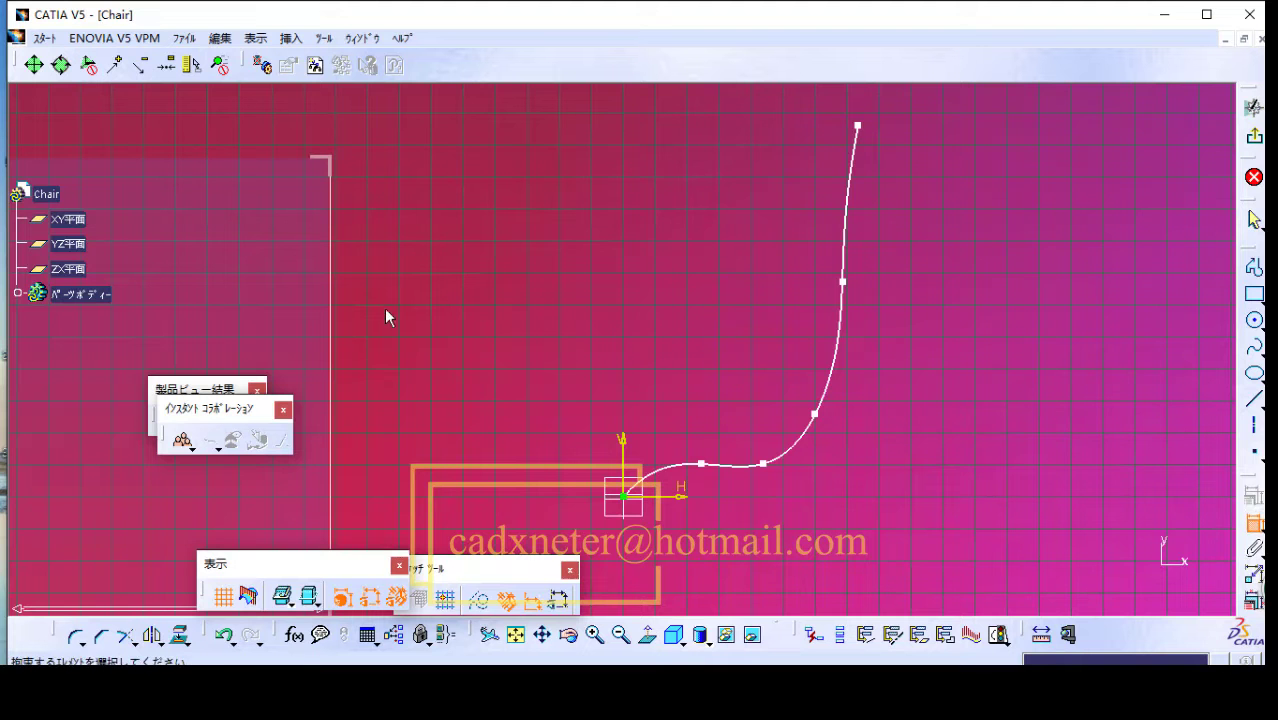
{"action": "left_click", "coordinate": [628, 500]}
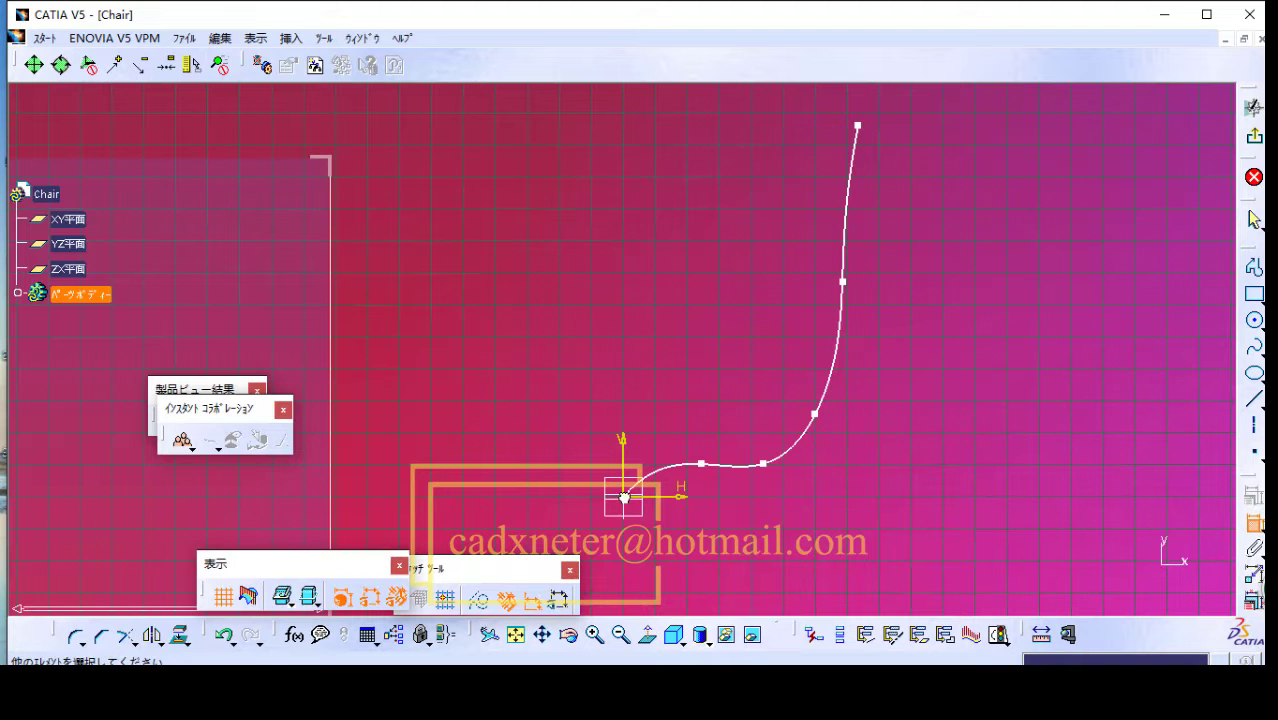
{"action": "left_click", "coordinate": [858, 126]}
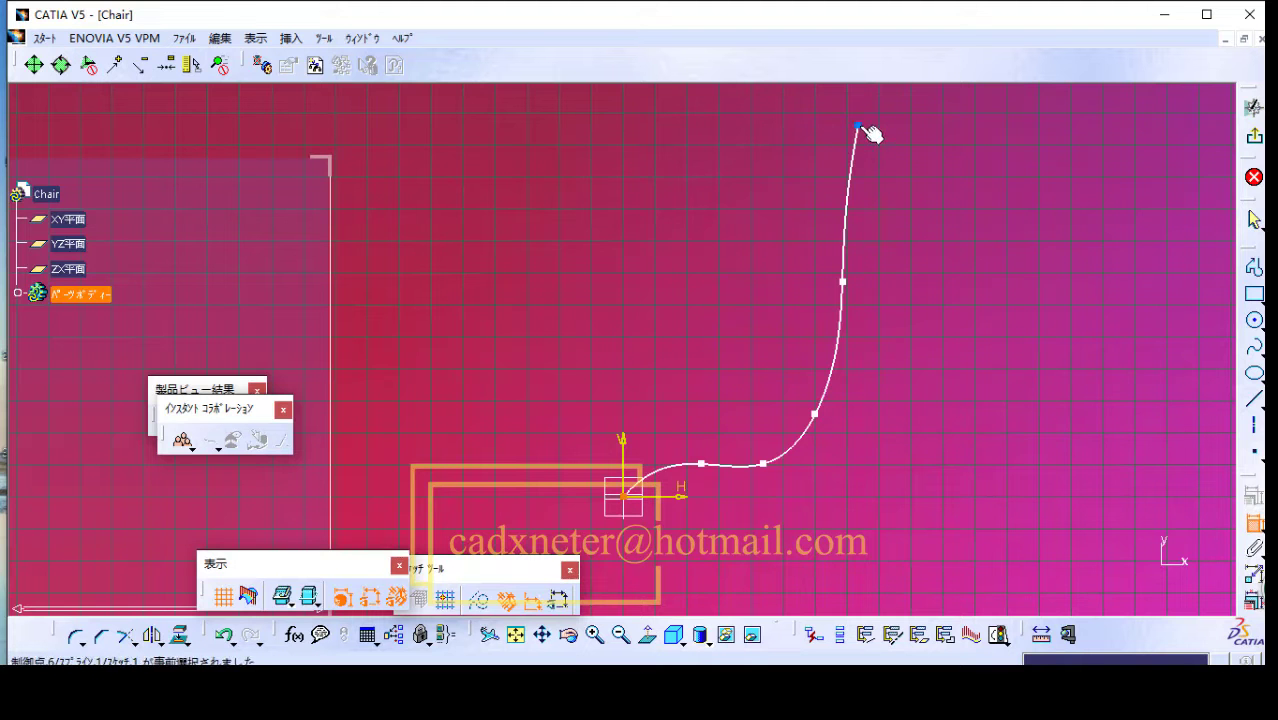
{"action": "right_click", "coordinate": [931, 304]}
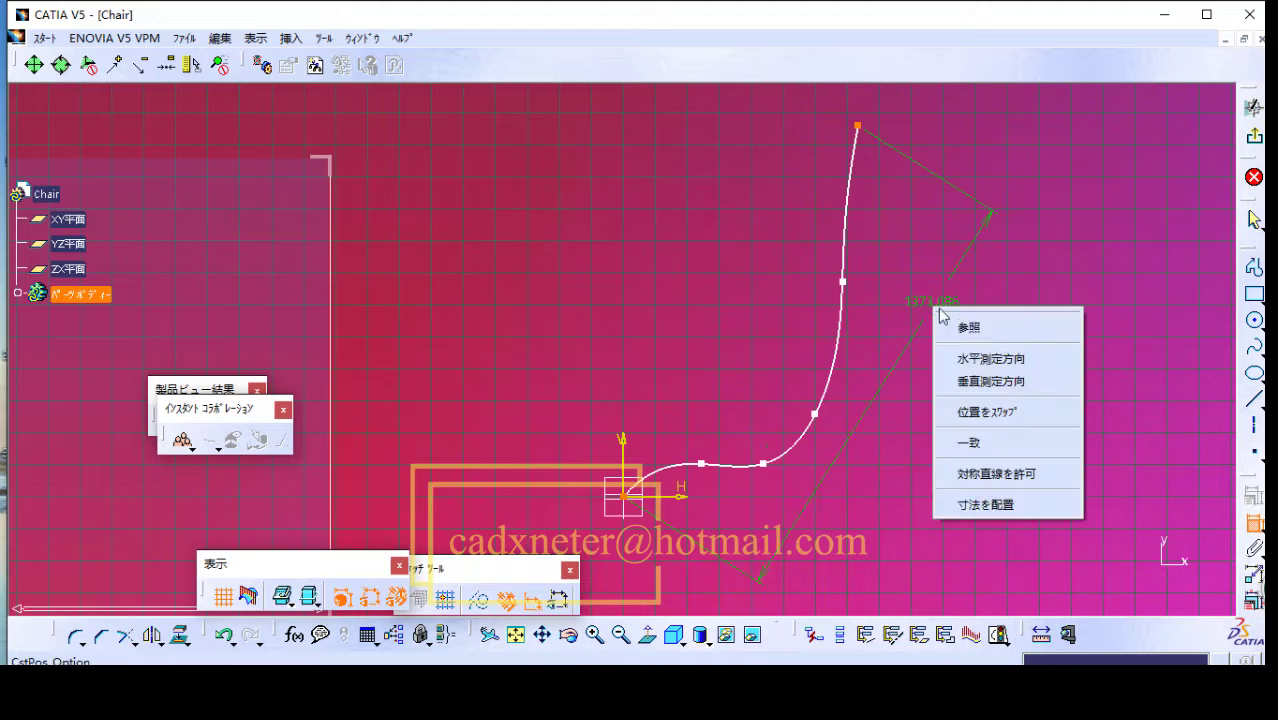
{"action": "left_click", "coordinate": [987, 381]}
{"action": "double_click", "coordinate": [996, 317]}
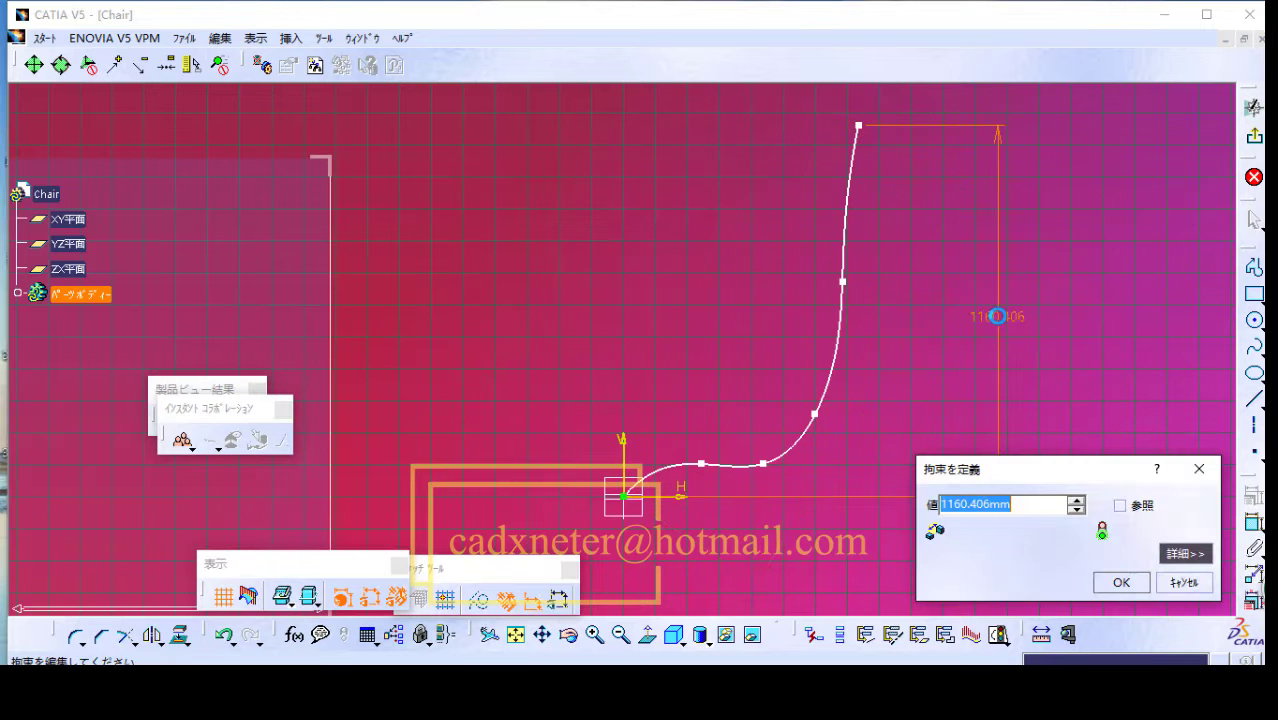
{"action": "type", "text": "66"}
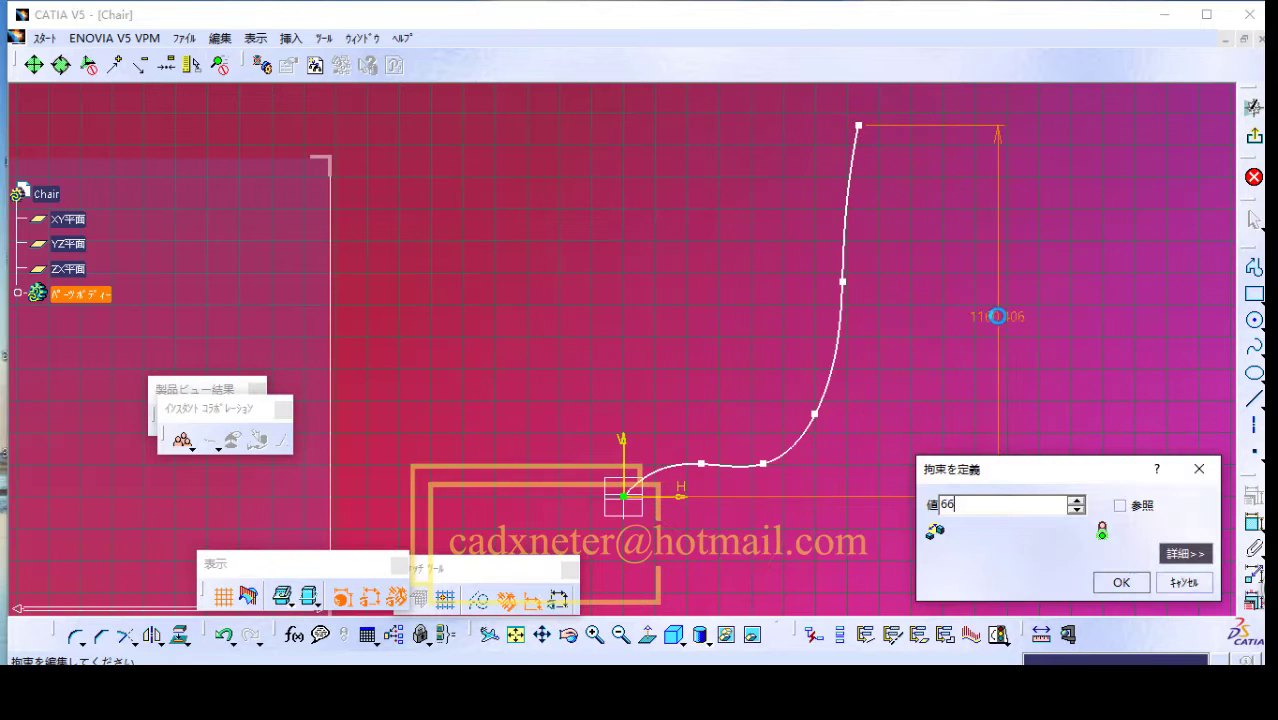
{"action": "type", "text": "0"}
{"action": "key", "text": "Return"}
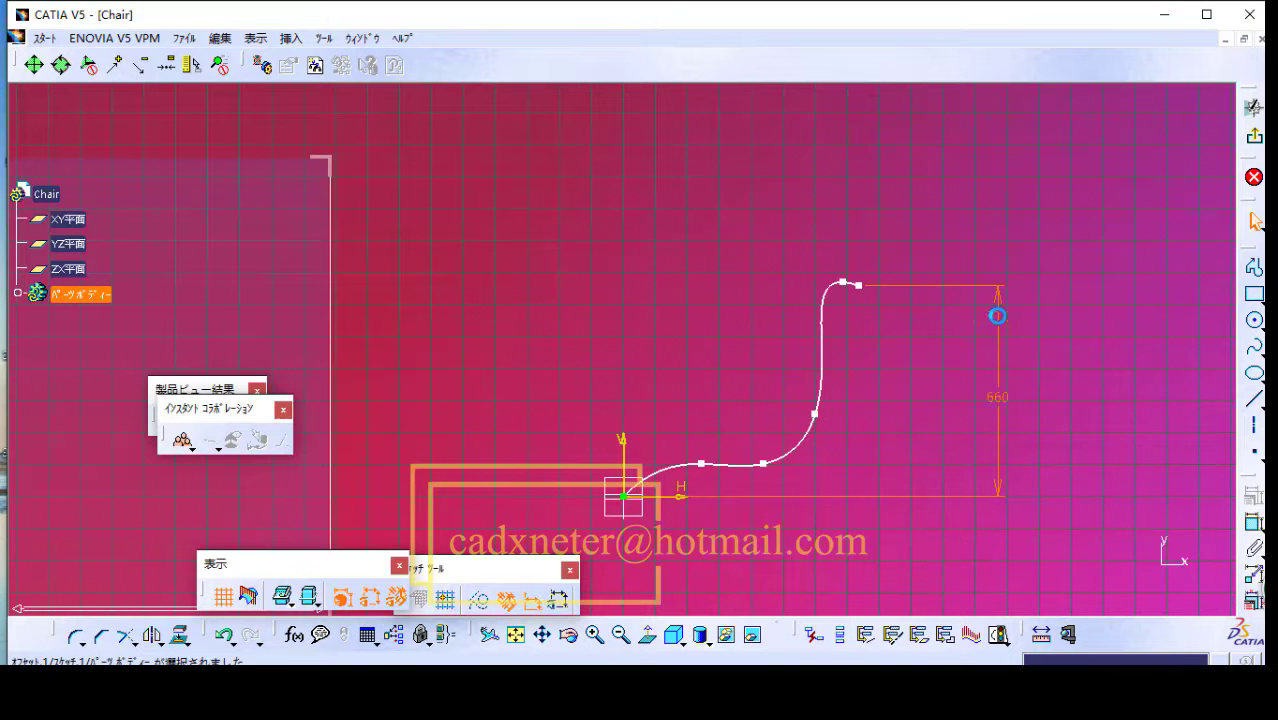
{"action": "left_click", "coordinate": [912, 424]}
Step: Reposition the spline's control points and upper endpoint toward the vertical axis to form a shorter seat and a smooth, steep backrest
{"action": "left_click_drag", "start_coordinate": [843, 283], "coordinate": [843, 341]}
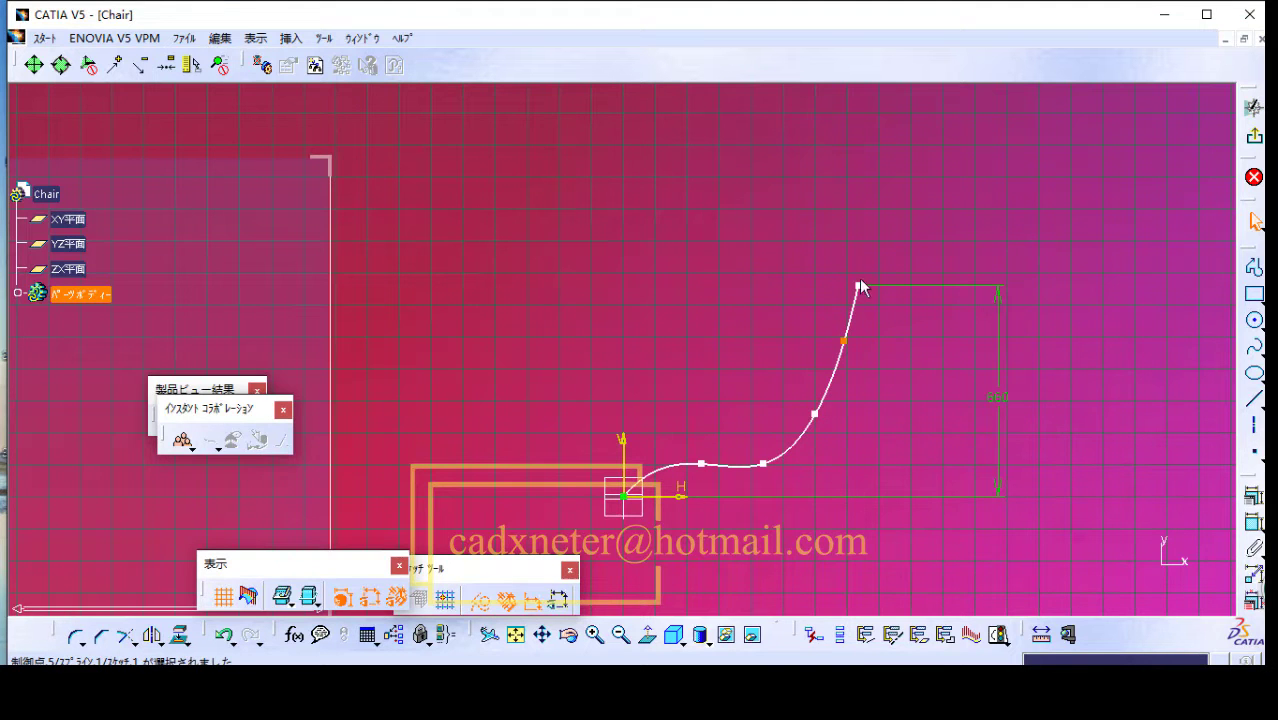
{"action": "left_click_drag", "start_coordinate": [860, 287], "coordinate": [802, 286]}
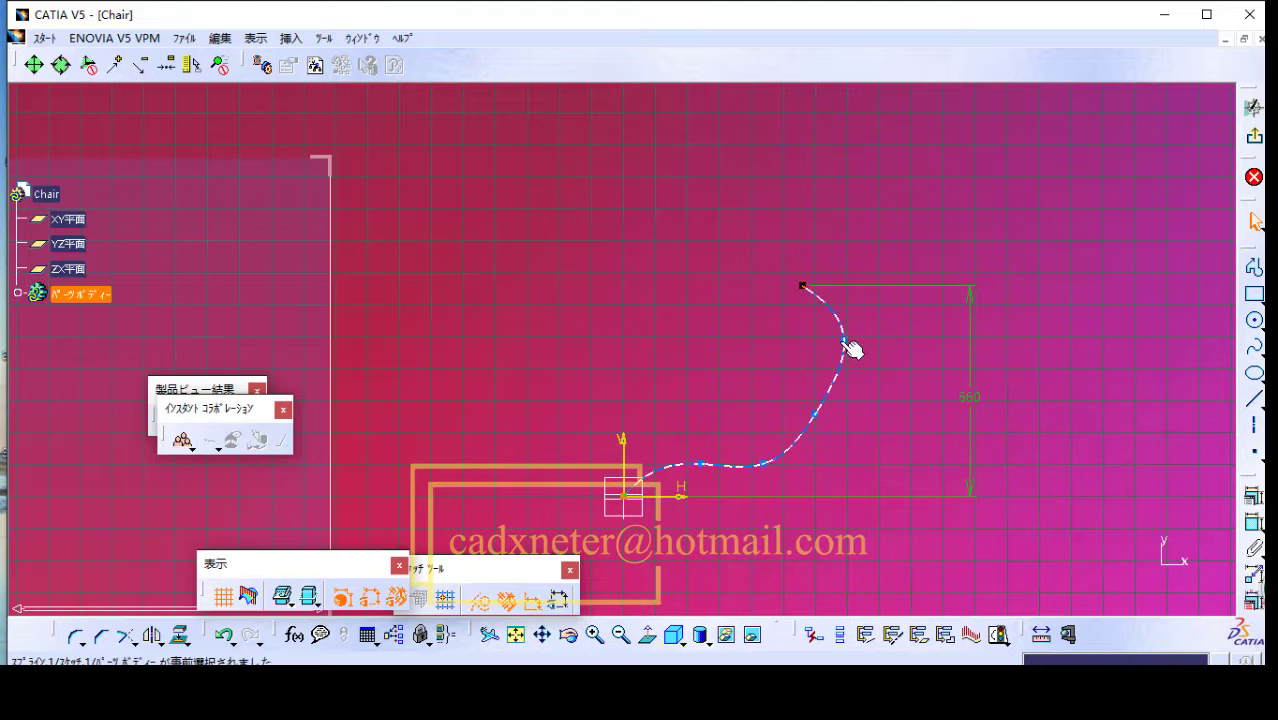
{"action": "left_click_drag", "start_coordinate": [850, 347], "coordinate": [792, 350]}
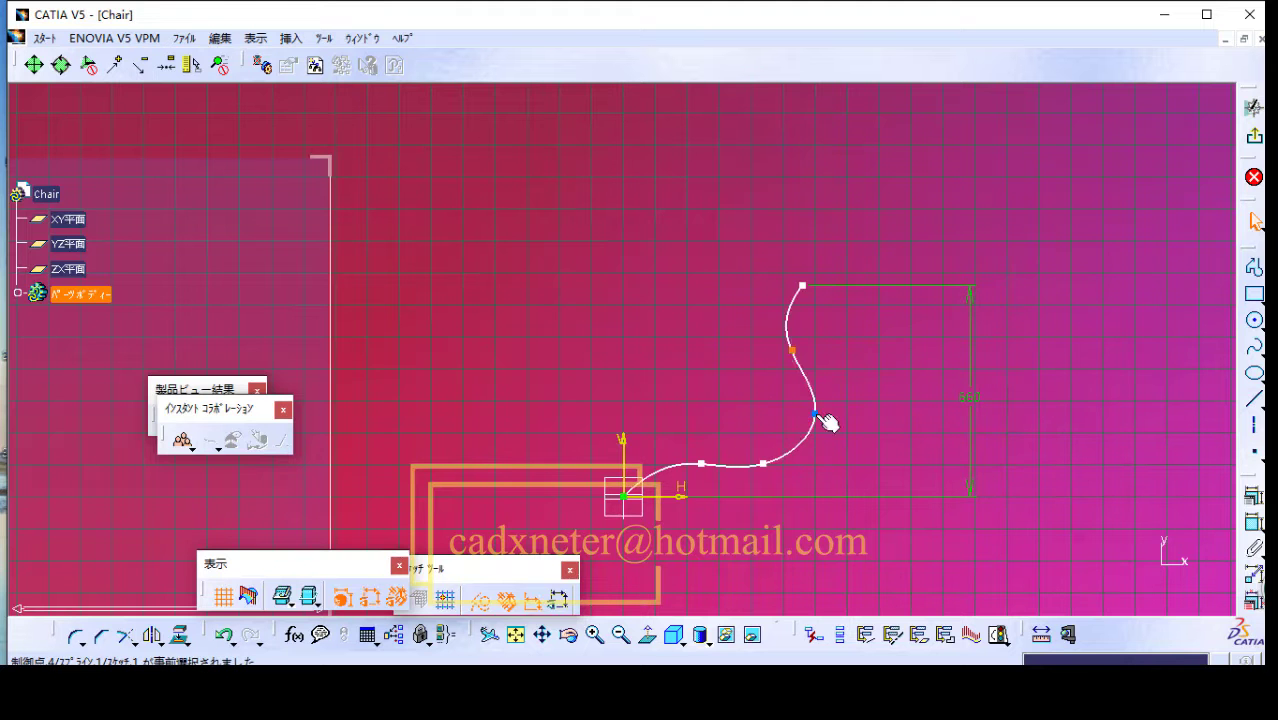
{"action": "left_click_drag", "start_coordinate": [826, 422], "coordinate": [784, 427]}
{"action": "left_click_drag", "start_coordinate": [768, 473], "coordinate": [713, 422]}
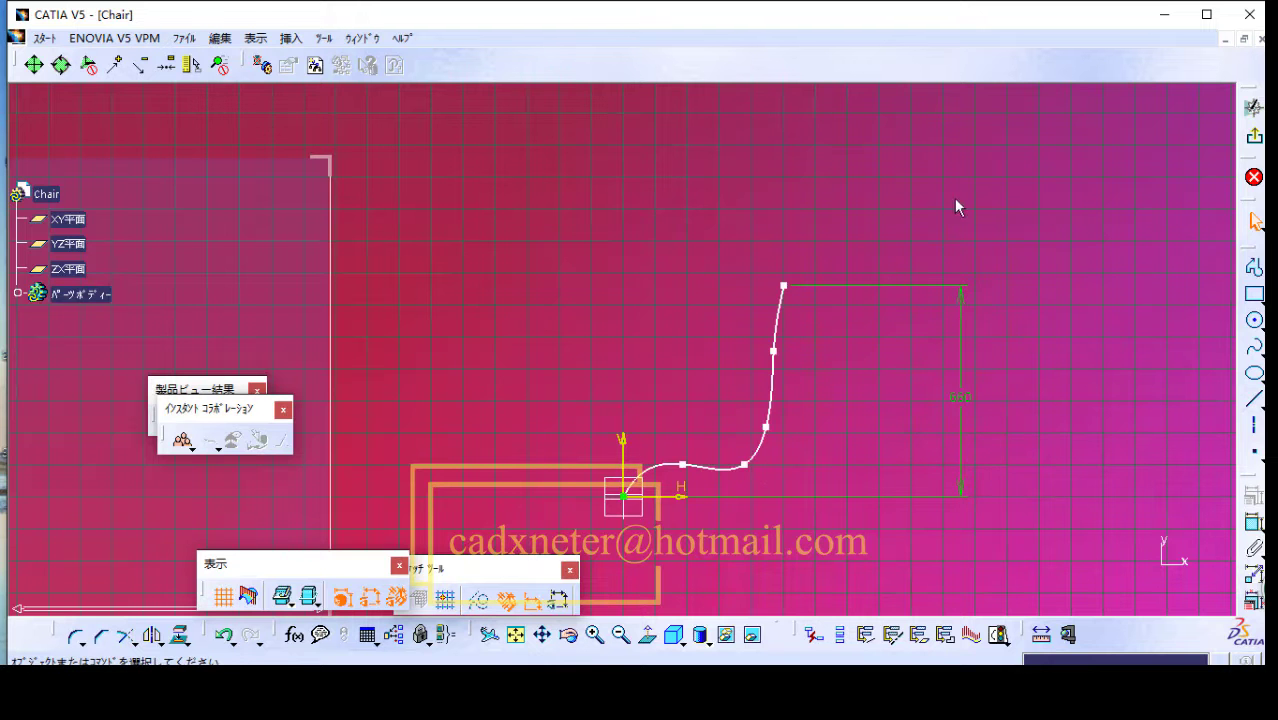
{"action": "left_click", "coordinate": [945, 401]}
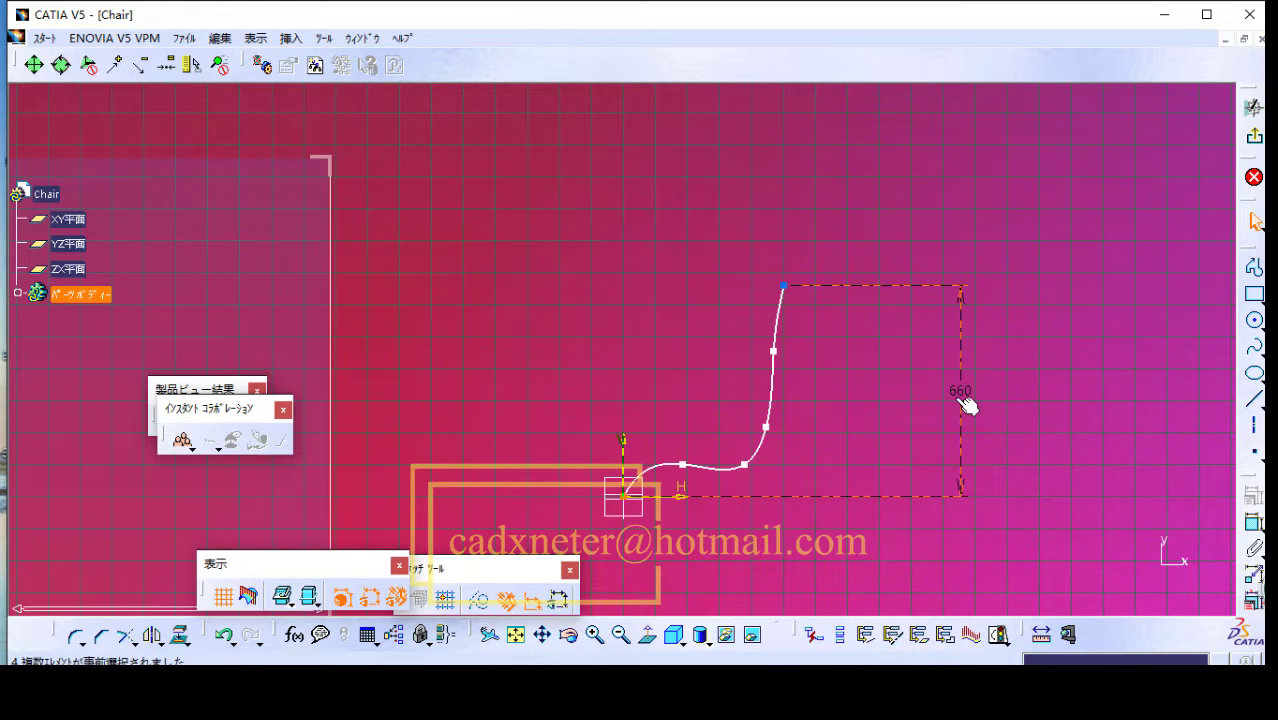
Step: Move the 660 mm height dimension closer to the spline
{"action": "left_click", "coordinate": [976, 327]}
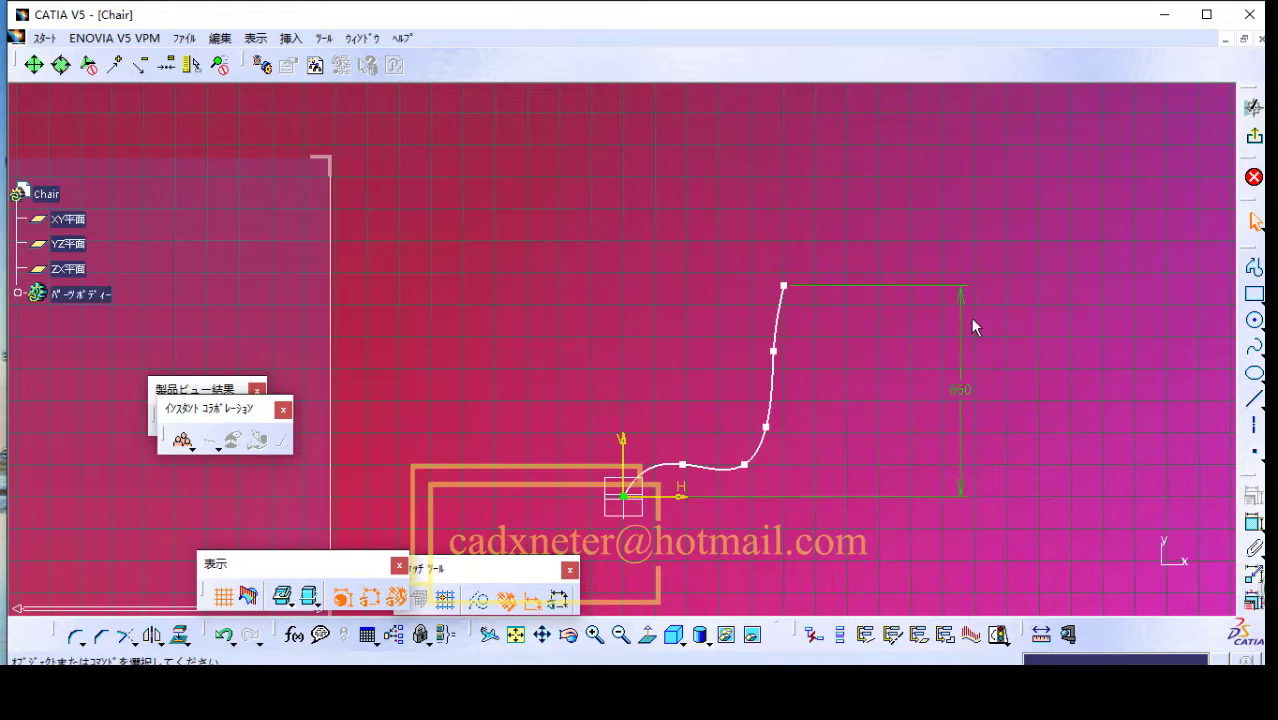
{"action": "left_click_drag", "start_coordinate": [963, 340], "coordinate": [864, 355]}
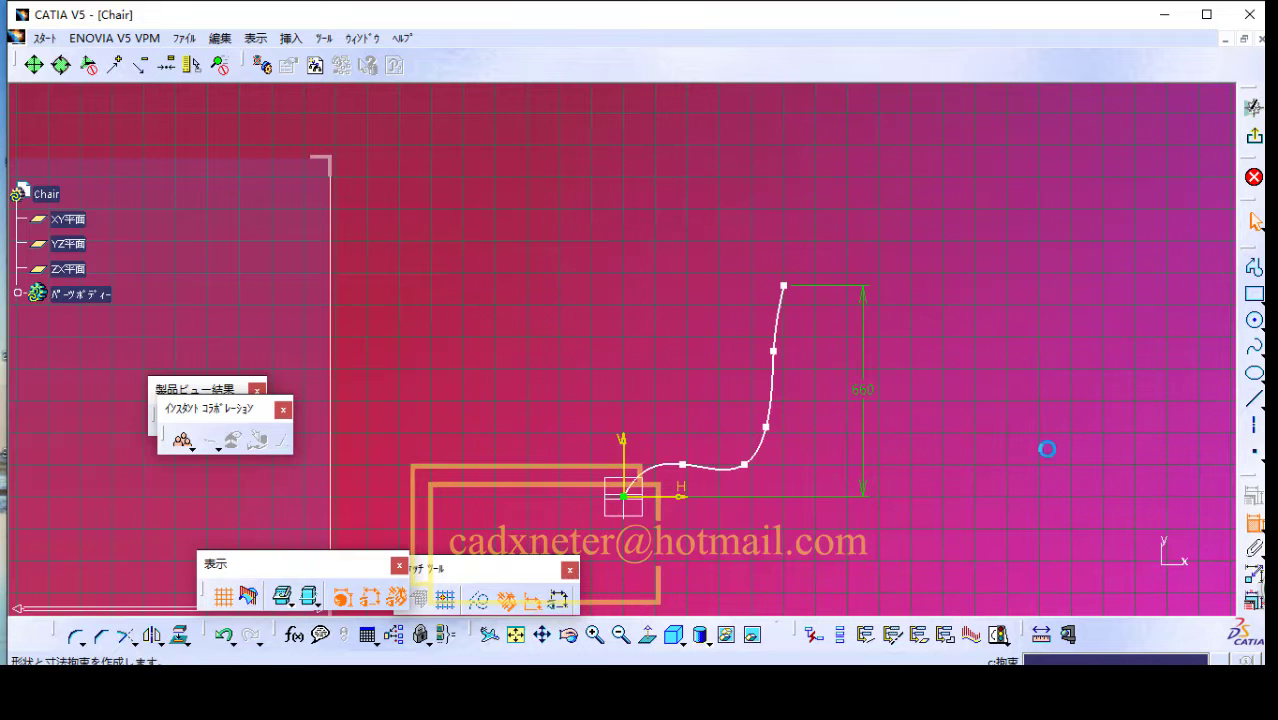
{"action": "left_click", "coordinate": [624, 497]}
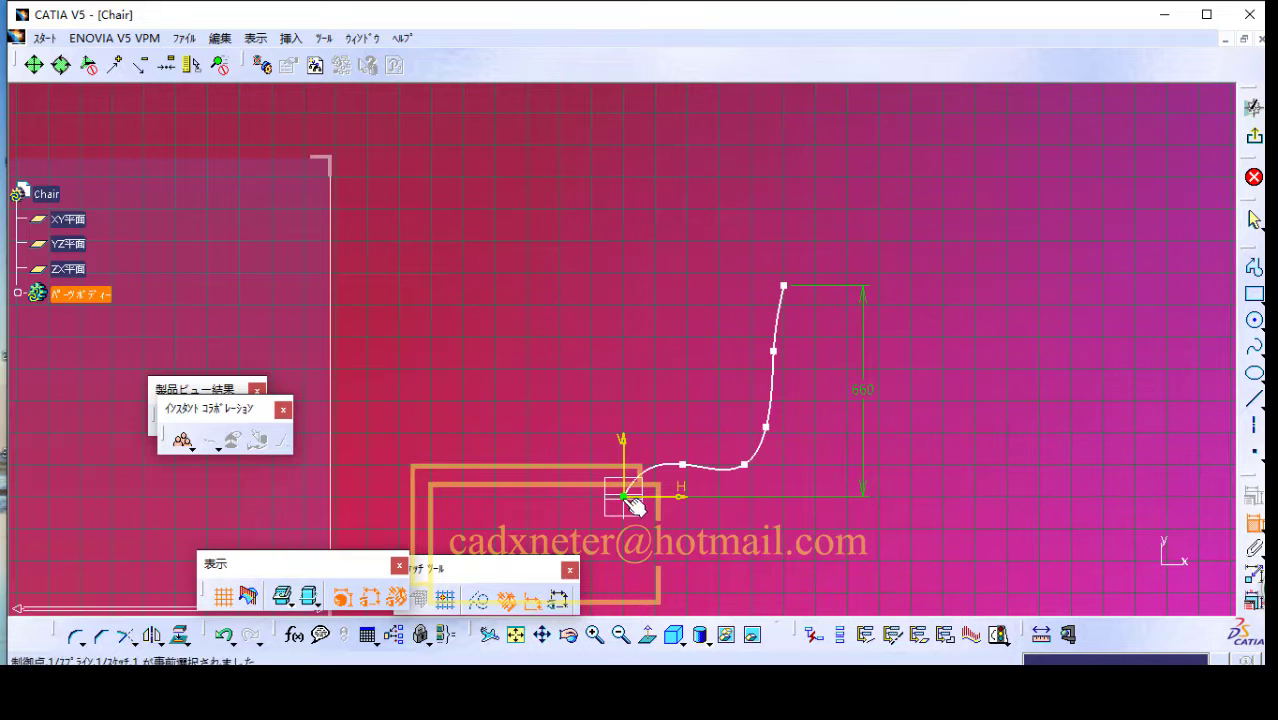
{"action": "left_click", "coordinate": [783, 288]}
{"action": "right_click", "coordinate": [686, 279]}
{"action": "left_click", "coordinate": [738, 331]}
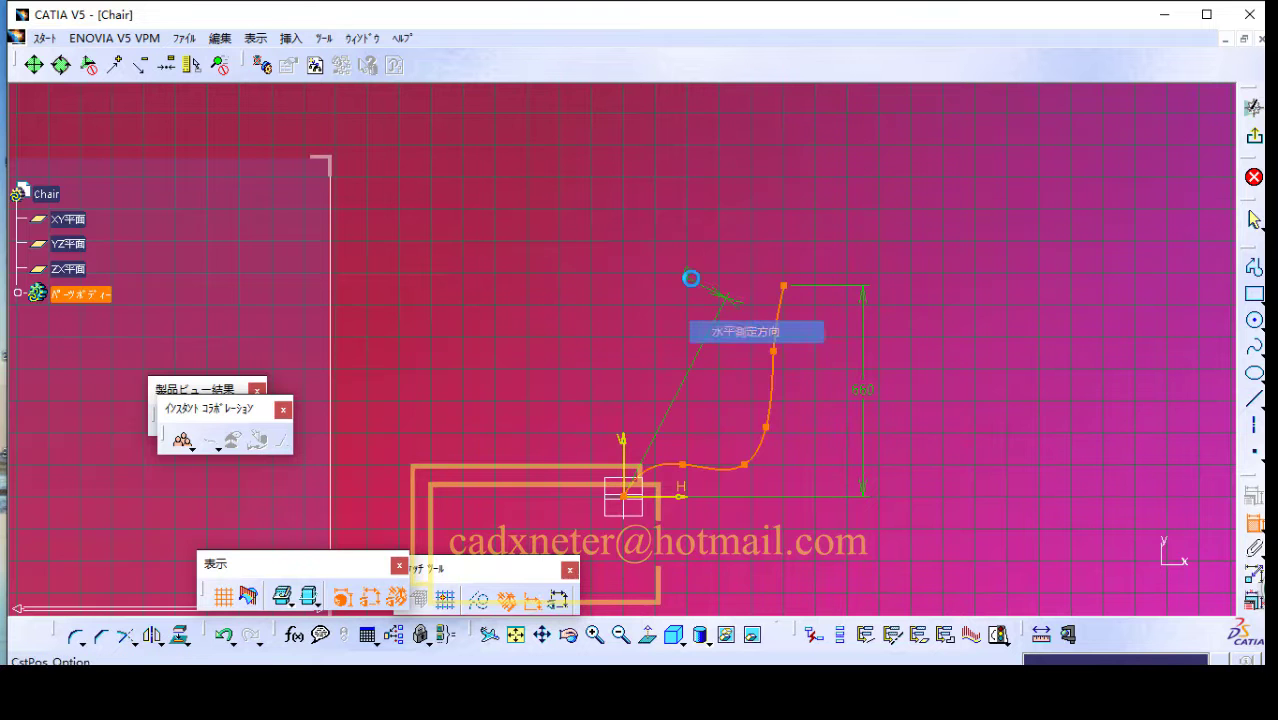
{"action": "right_click", "coordinate": [715, 290]}
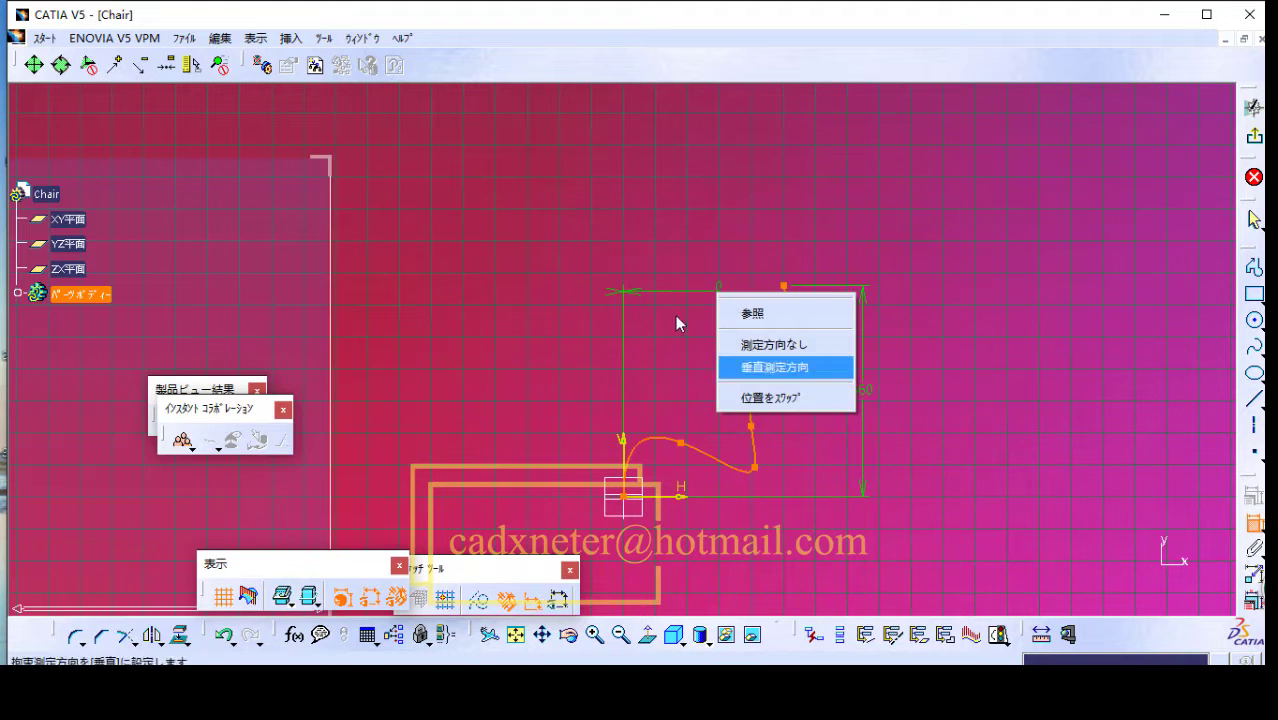
{"action": "left_click", "coordinate": [762, 365]}
{"action": "left_click", "coordinate": [658, 292]}
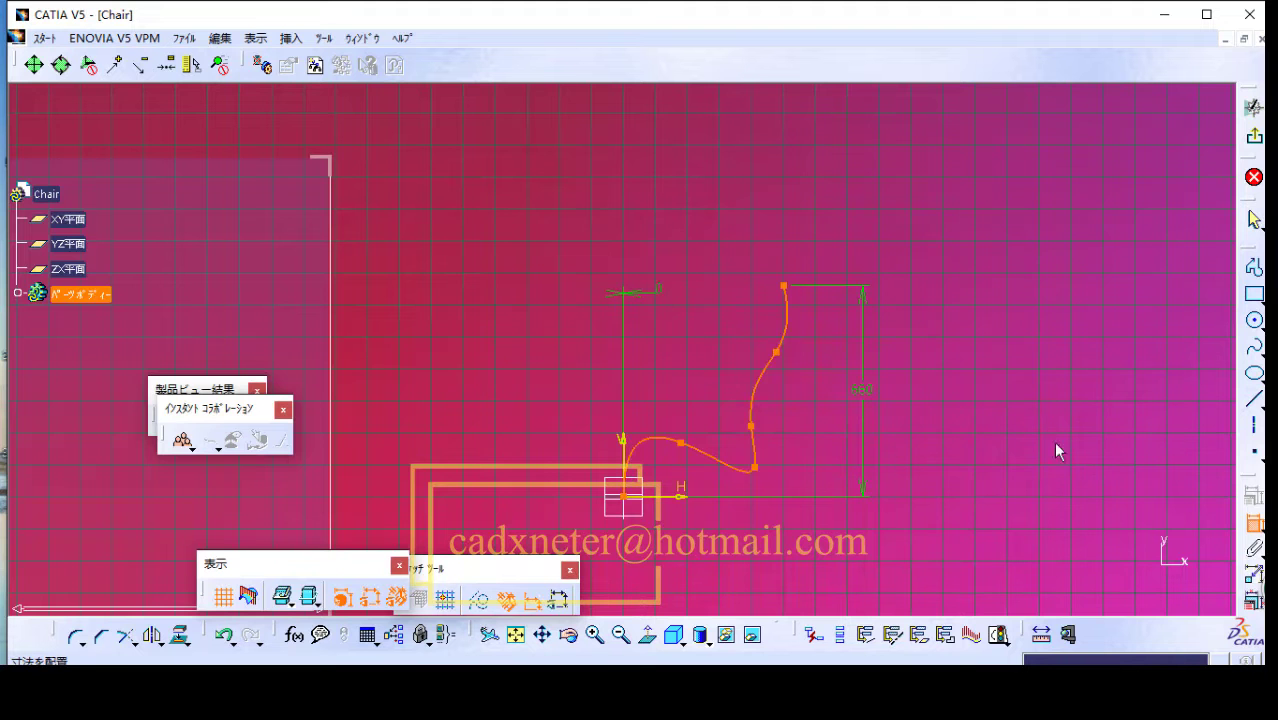
Step: Add a horizontal dimension between the origin and the spline's upper endpoint and set it to 470 mm
{"action": "left_click", "coordinate": [1255, 527]}
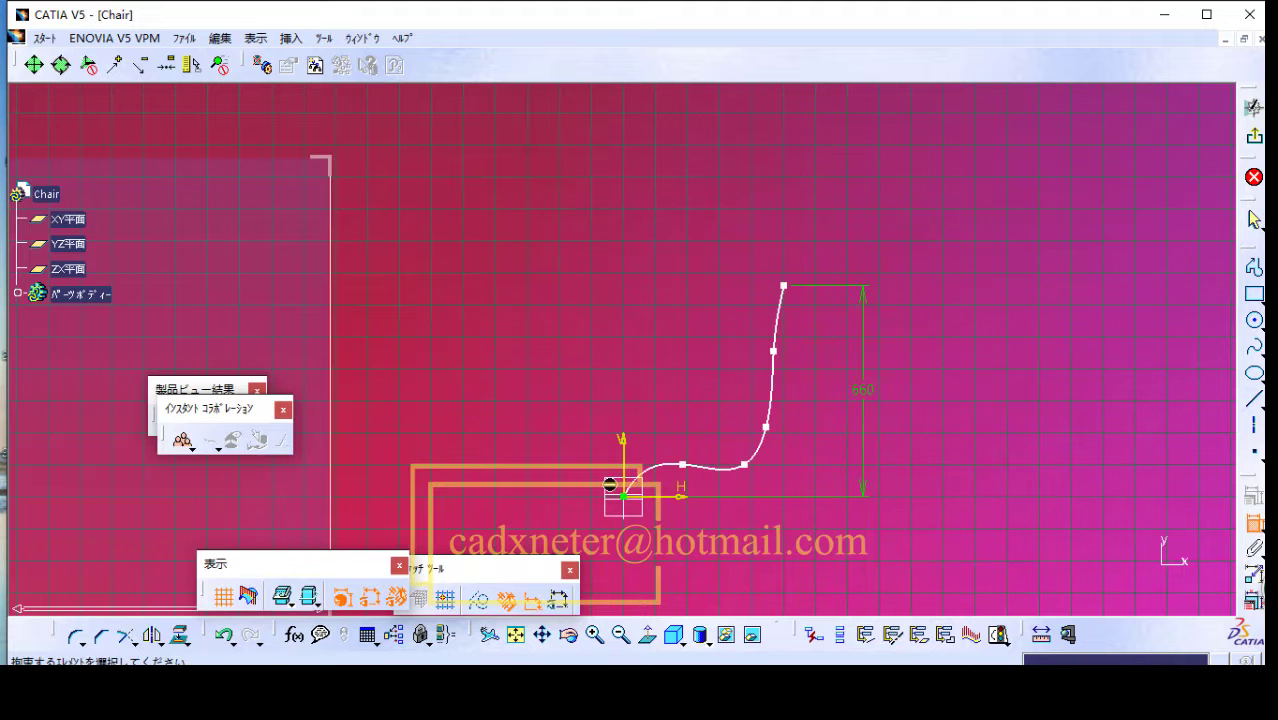
{"action": "left_click", "coordinate": [624, 496]}
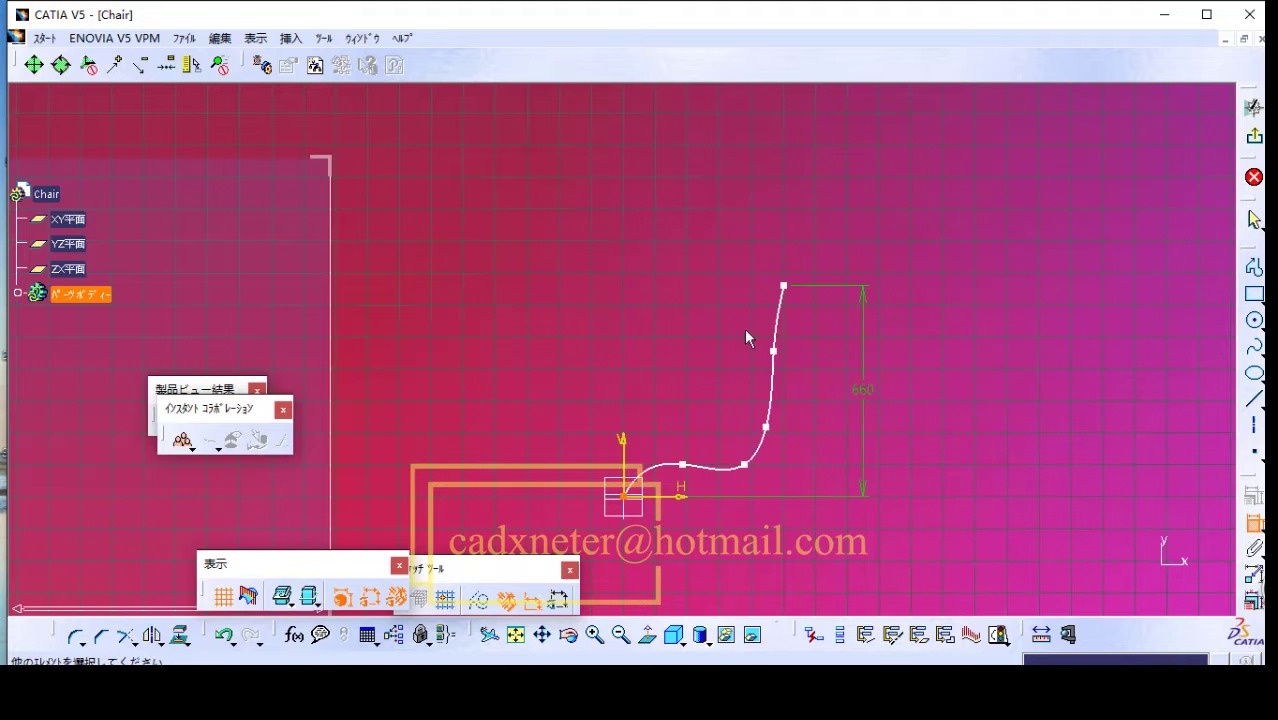
{"action": "left_click", "coordinate": [784, 286]}
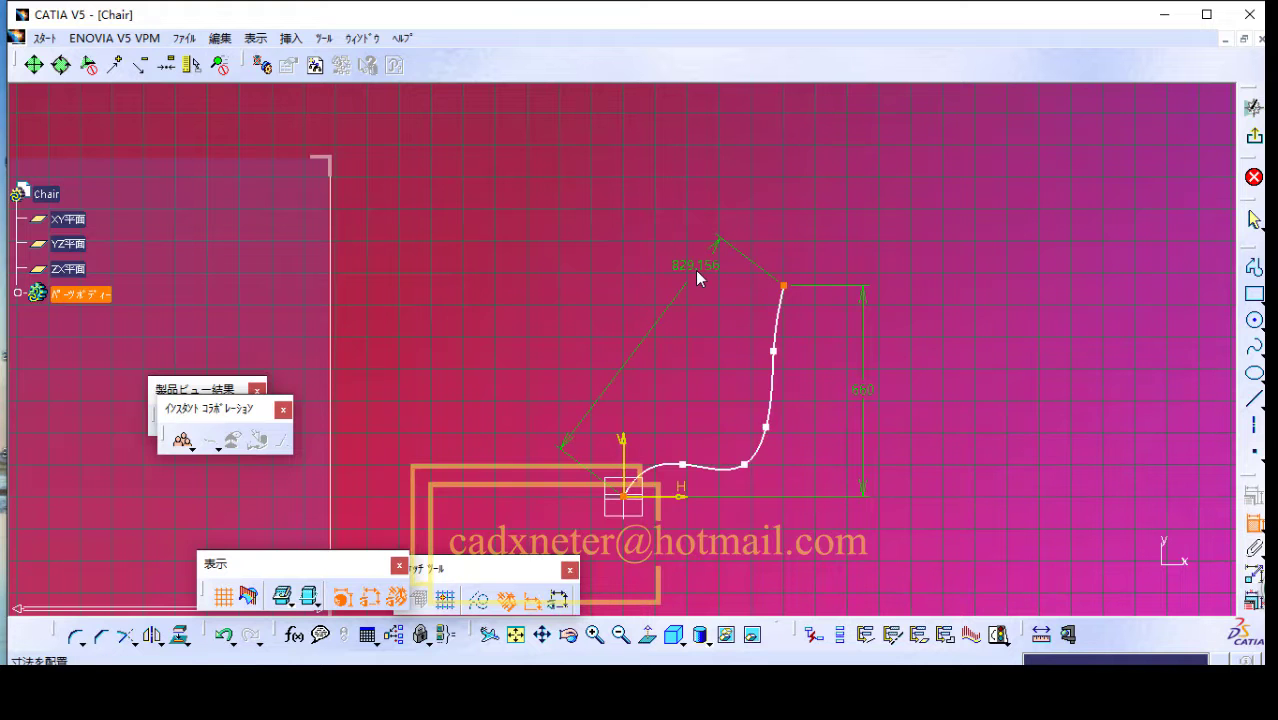
{"action": "right_click", "coordinate": [696, 272]}
{"action": "left_click", "coordinate": [765, 320]}
{"action": "left_click", "coordinate": [704, 248]}
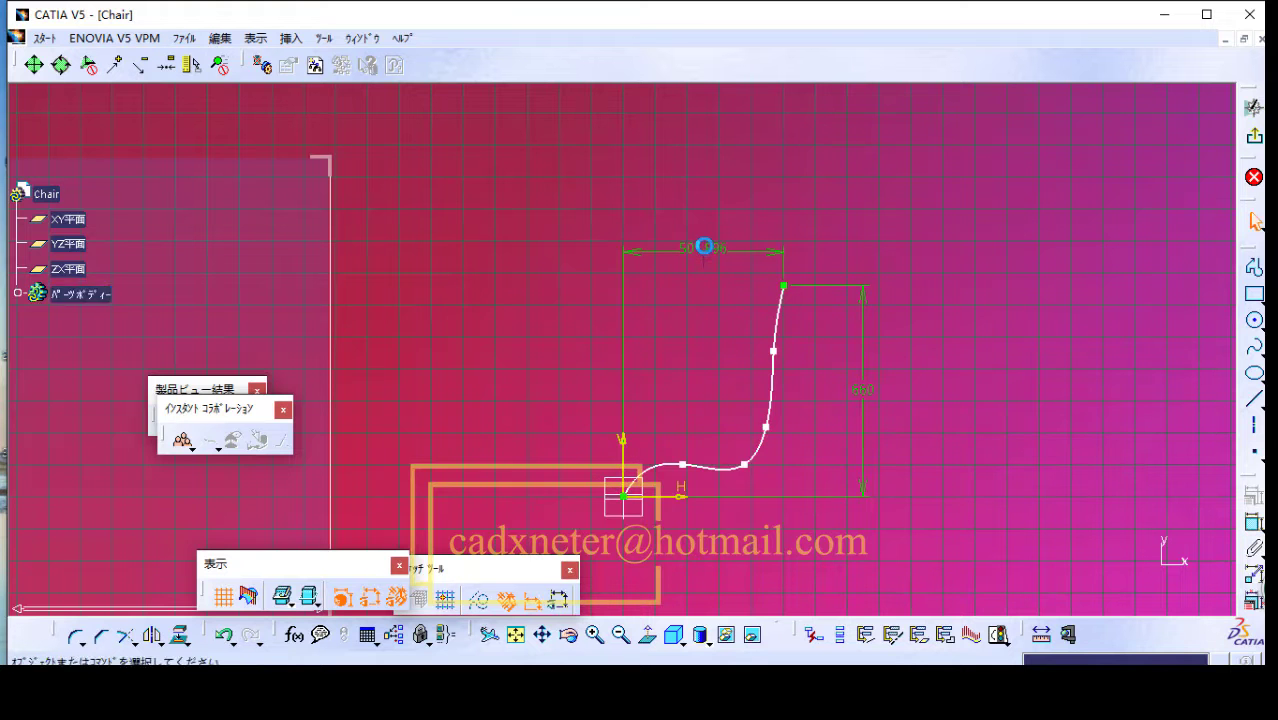
{"action": "double_click", "coordinate": [704, 247]}
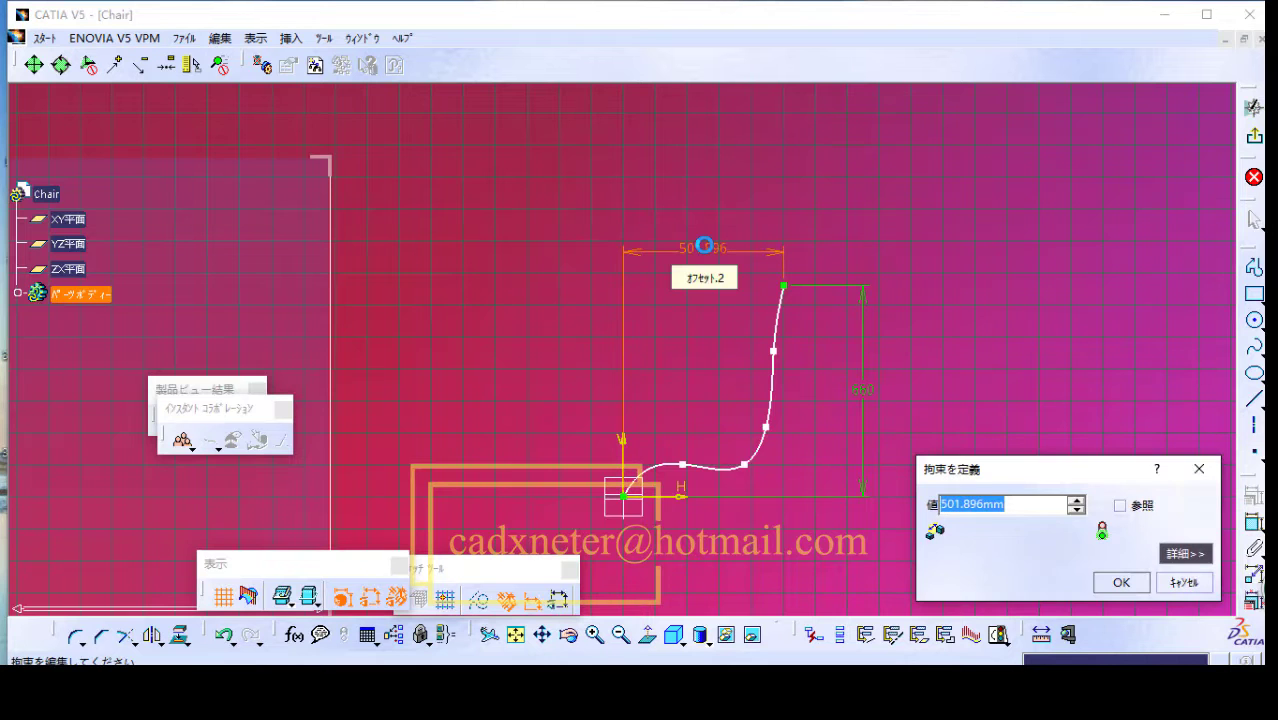
{"action": "type", "text": "470"}
{"action": "key", "text": "Return"}
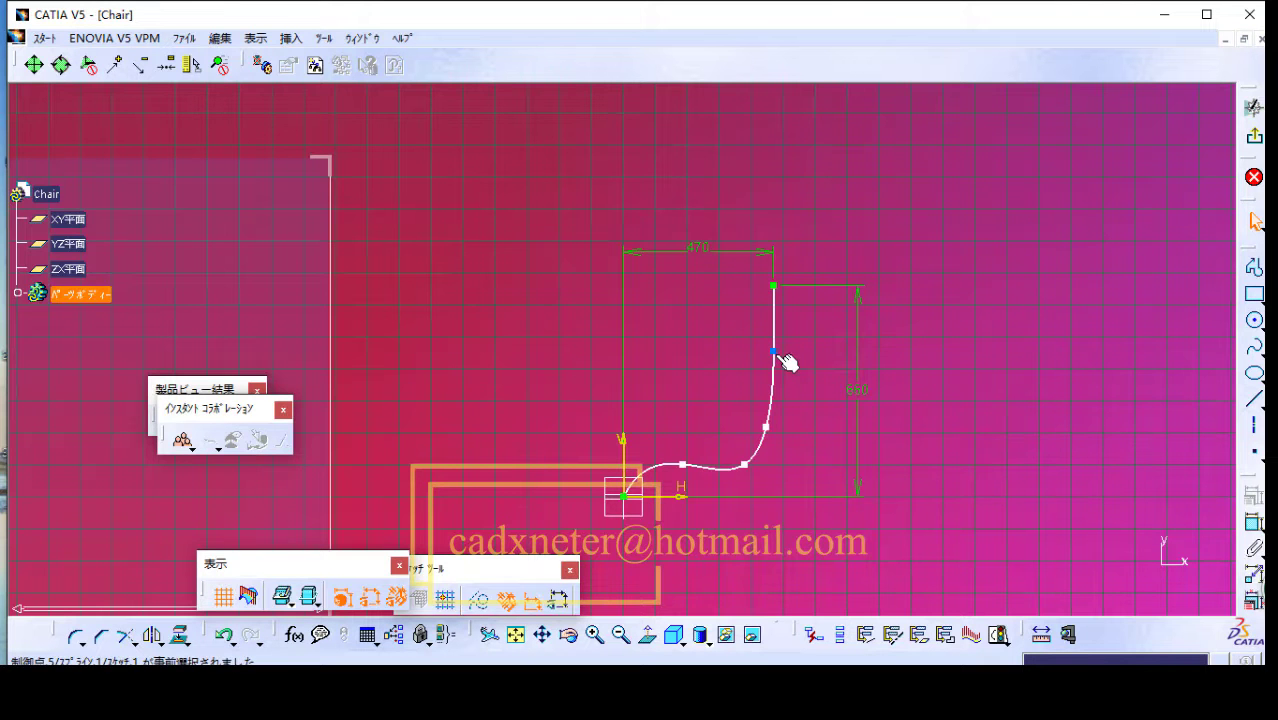
Step: Lower the spline's four intermediate control points to form a flatter seat curving roundly into the backrest, and exit the sketch
{"action": "left_click_drag", "start_coordinate": [681, 465], "coordinate": [672, 482]}
{"action": "left_click", "coordinate": [755, 490]}
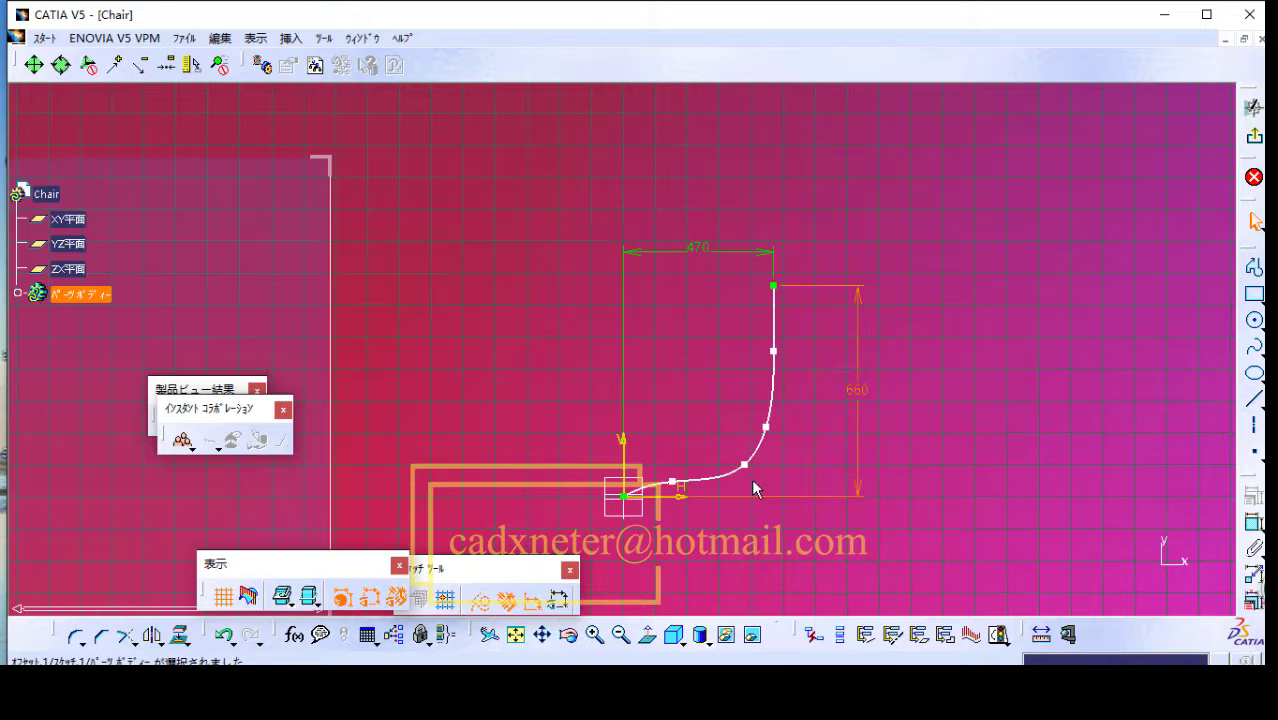
{"action": "left_click_drag", "start_coordinate": [744, 465], "coordinate": [725, 487]}
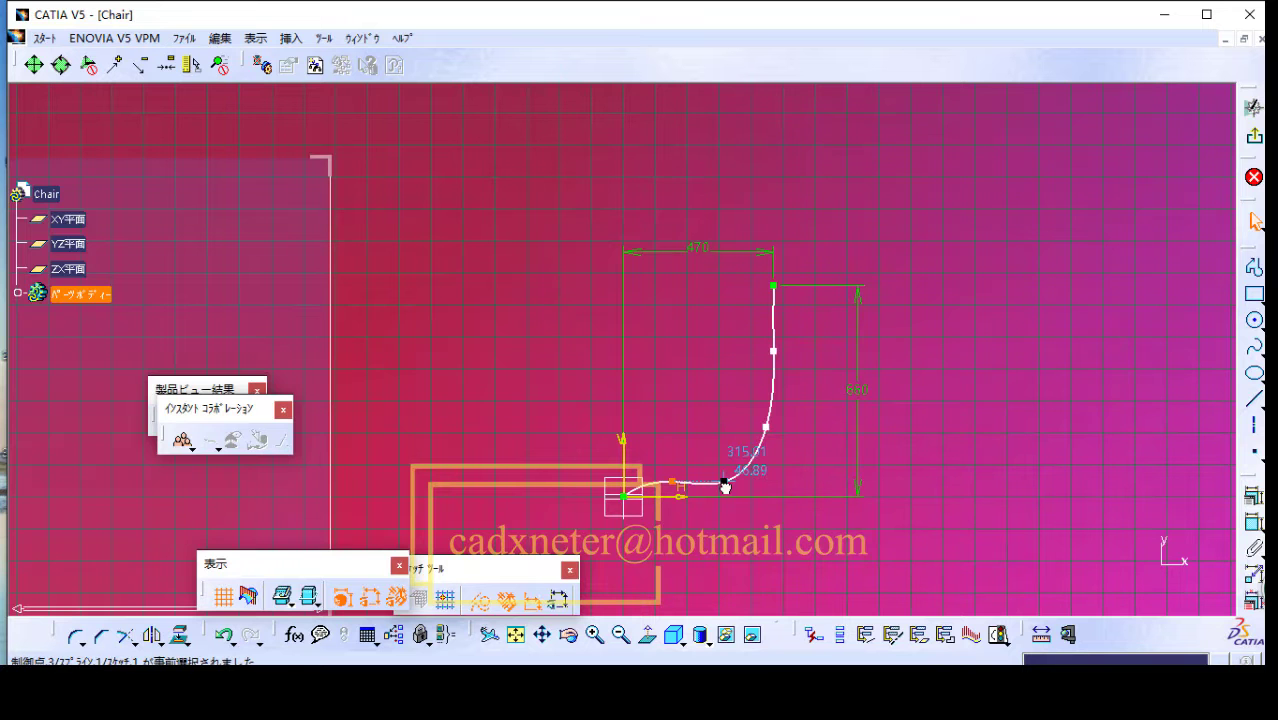
{"action": "left_click_drag", "start_coordinate": [765, 427], "coordinate": [760, 455]}
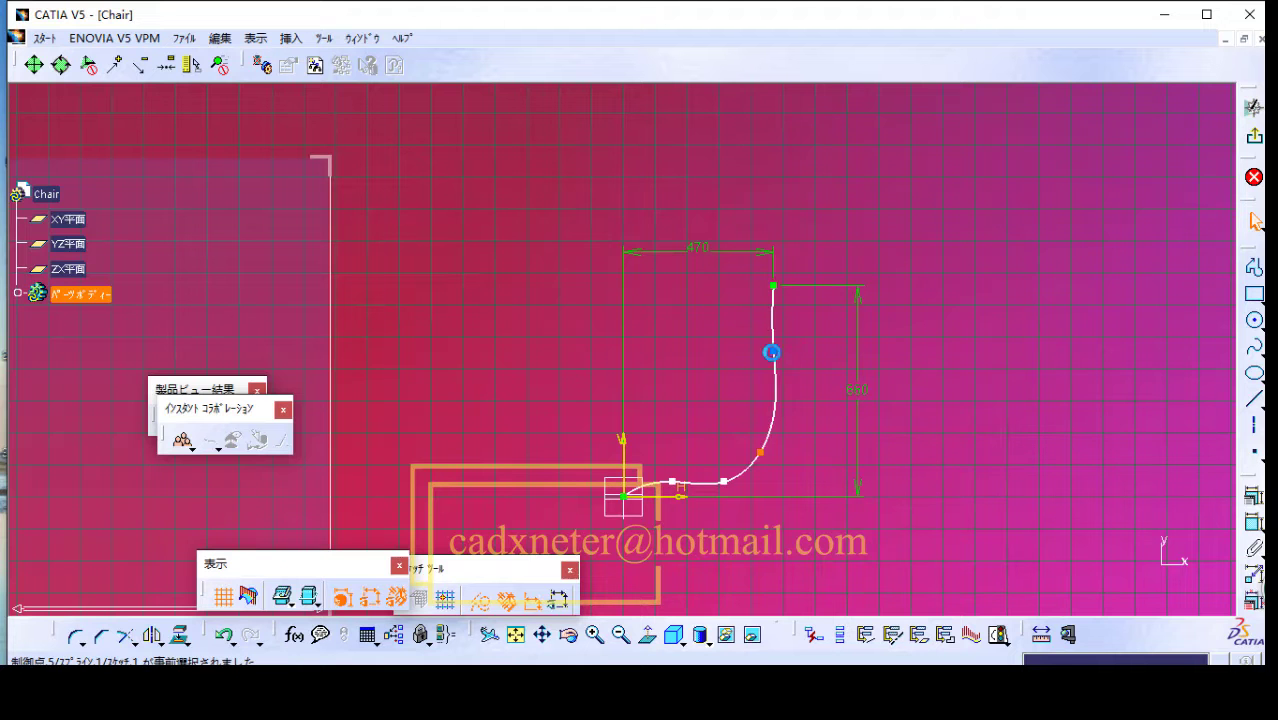
{"action": "left_click_drag", "start_coordinate": [773, 352], "coordinate": [773, 372]}
{"action": "left_click_drag", "start_coordinate": [766, 442], "coordinate": [767, 443]}
{"action": "left_click", "coordinate": [951, 453]}
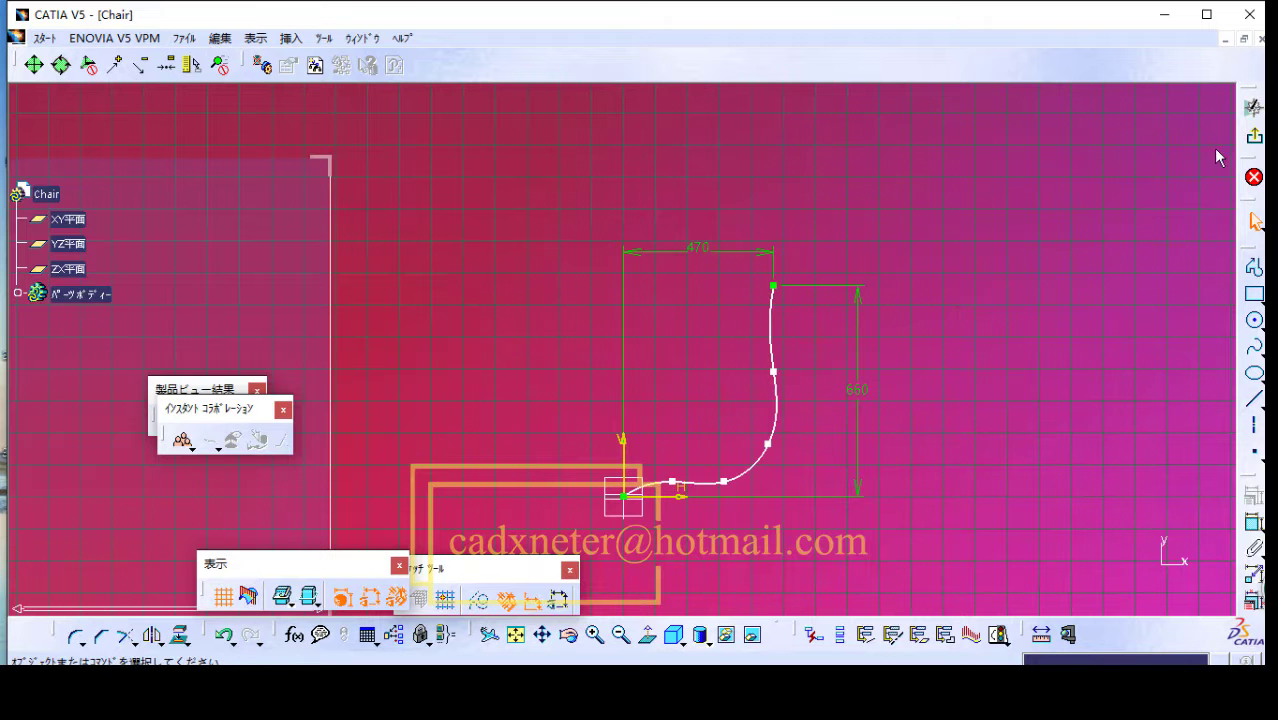
{"action": "left_click", "coordinate": [1254, 137]}
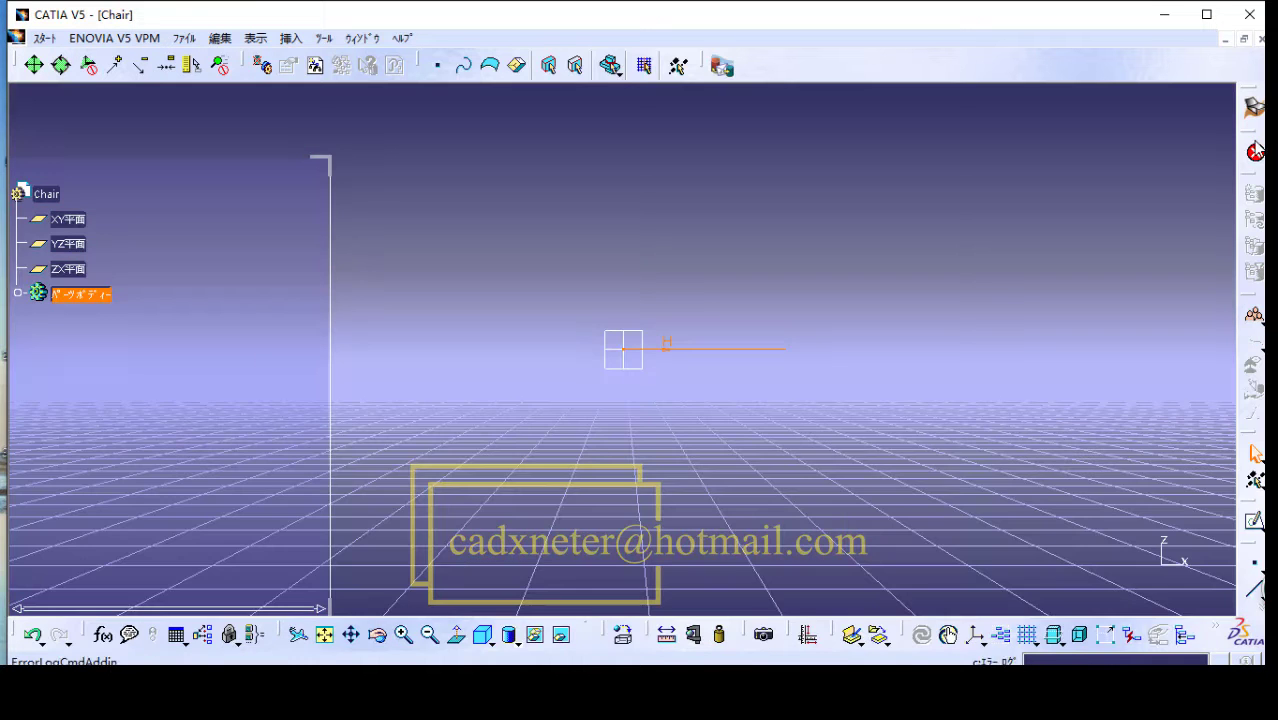
Step: Create a reference plane offset 160 mm from the XY plane
{"action": "left_click", "coordinate": [378, 636]}
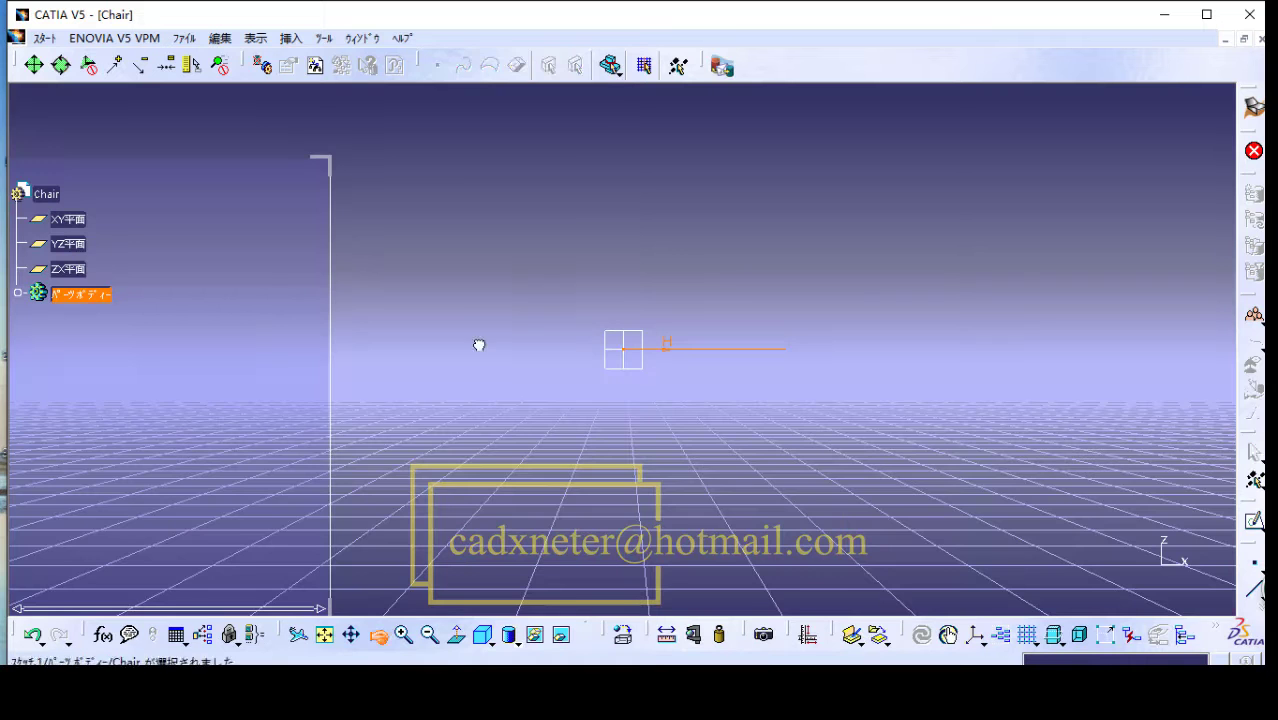
{"action": "left_click_drag", "start_coordinate": [479, 345], "coordinate": [930, 400]}
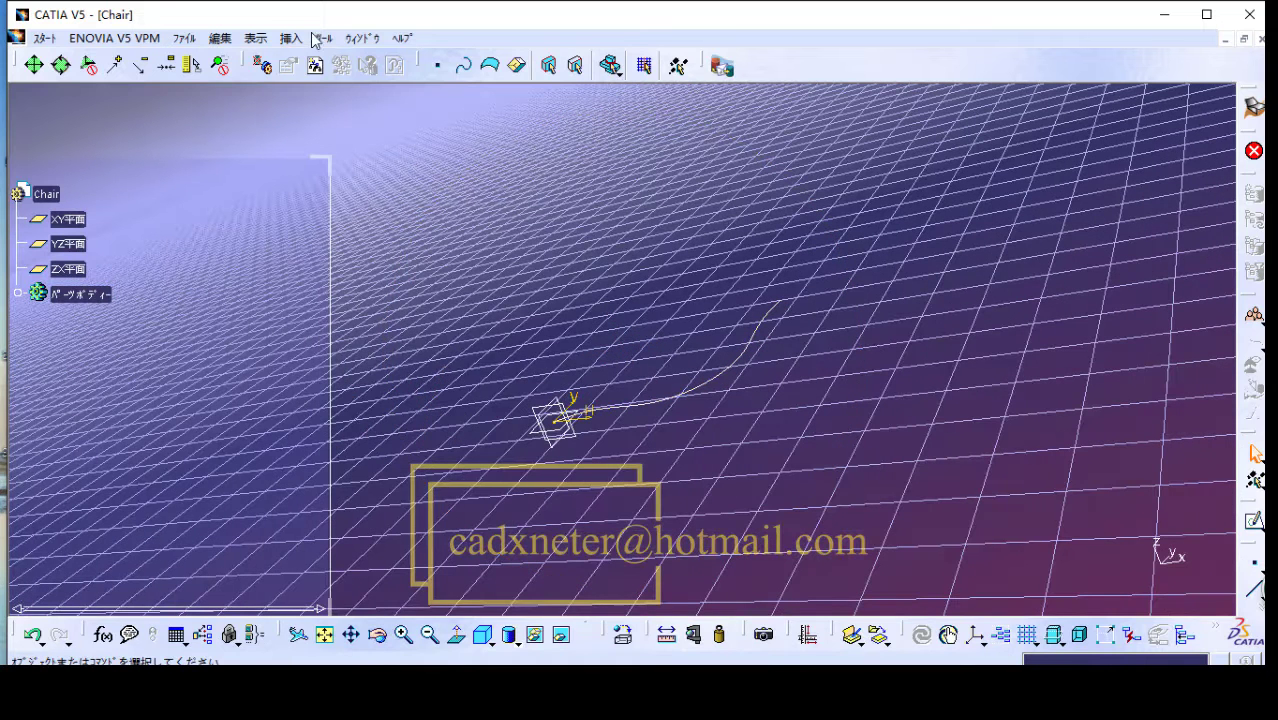
{"action": "left_click", "coordinate": [292, 40]}
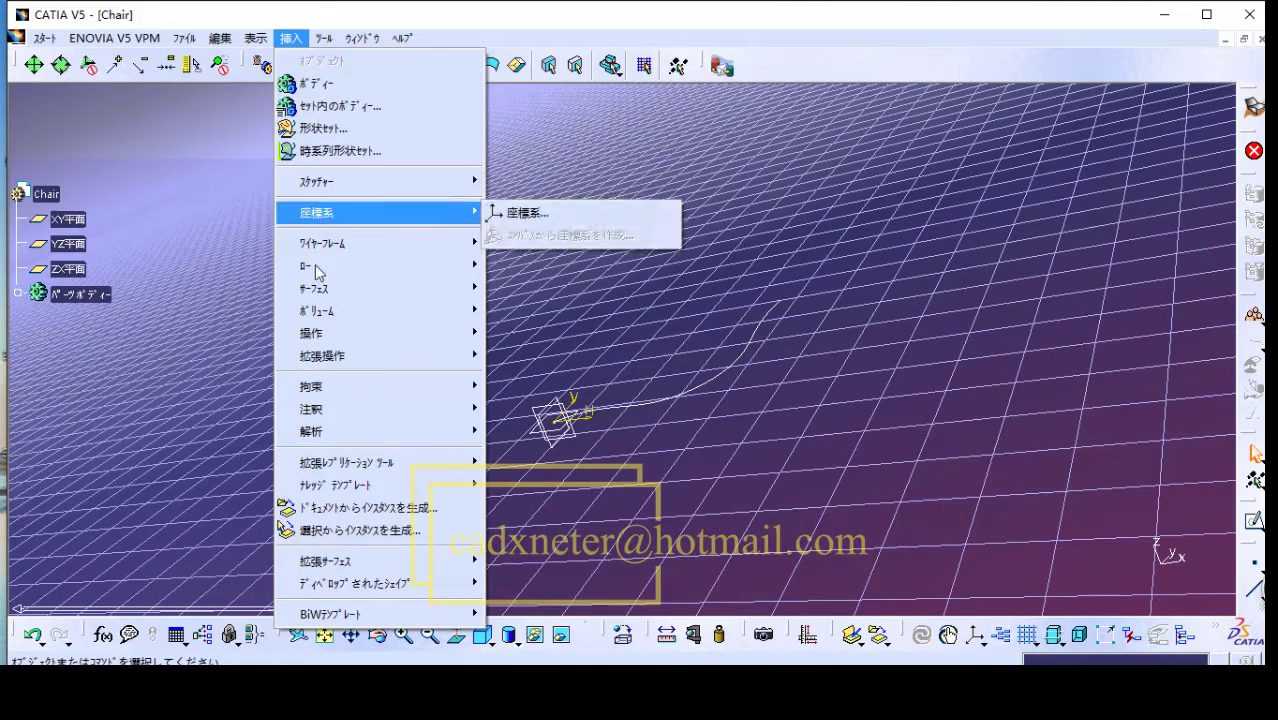
{"action": "mouse_move", "coordinate": [318, 340]}
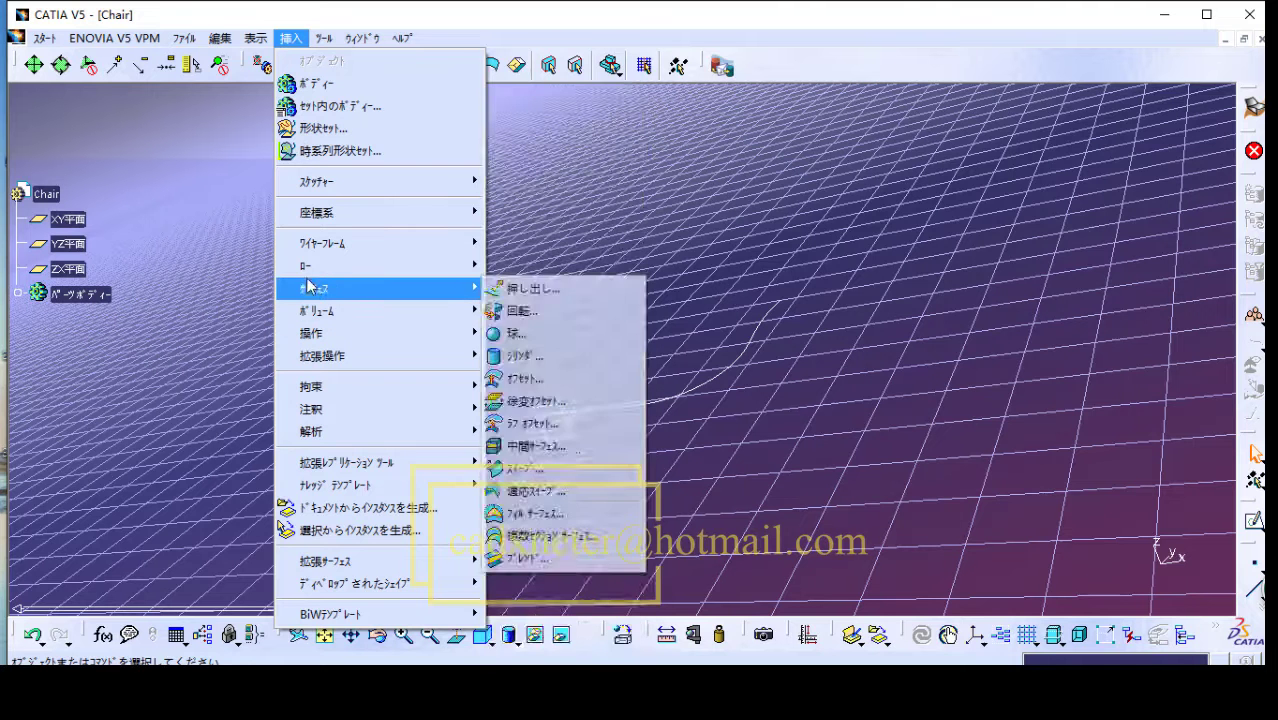
{"action": "mouse_move", "coordinate": [345, 243]}
{"action": "left_click", "coordinate": [530, 261]}
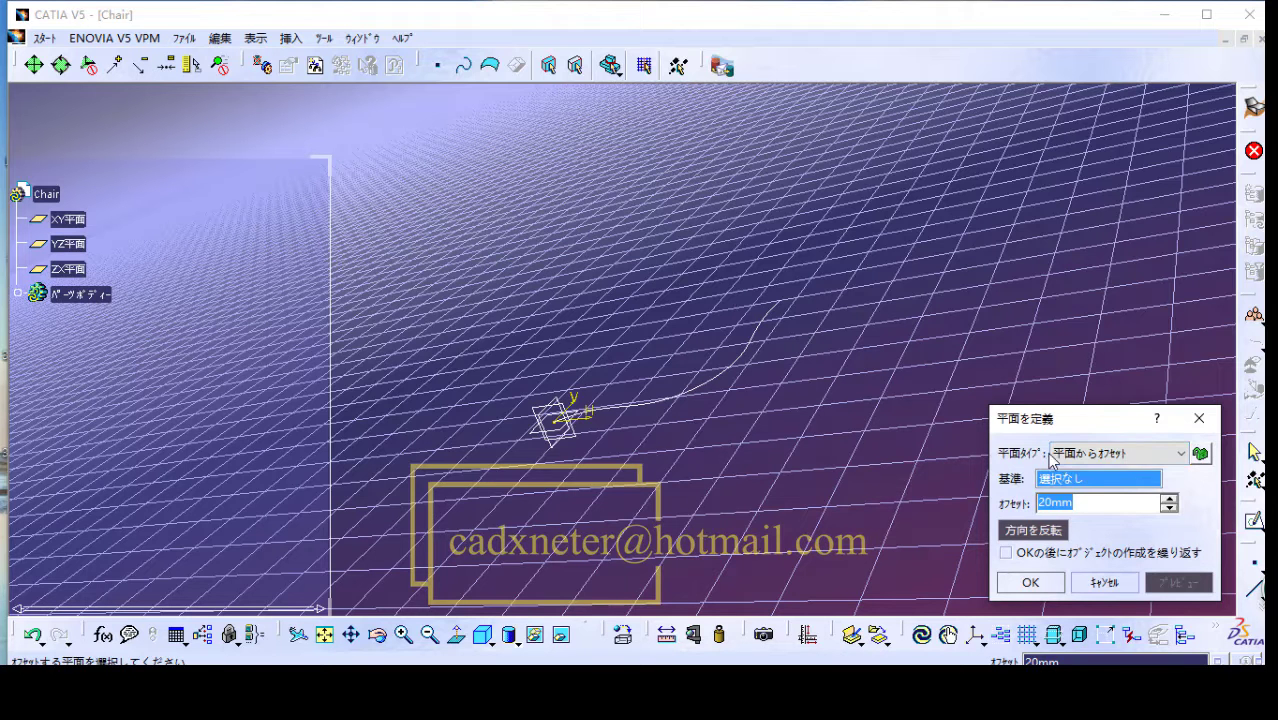
{"action": "left_click", "coordinate": [68, 219]}
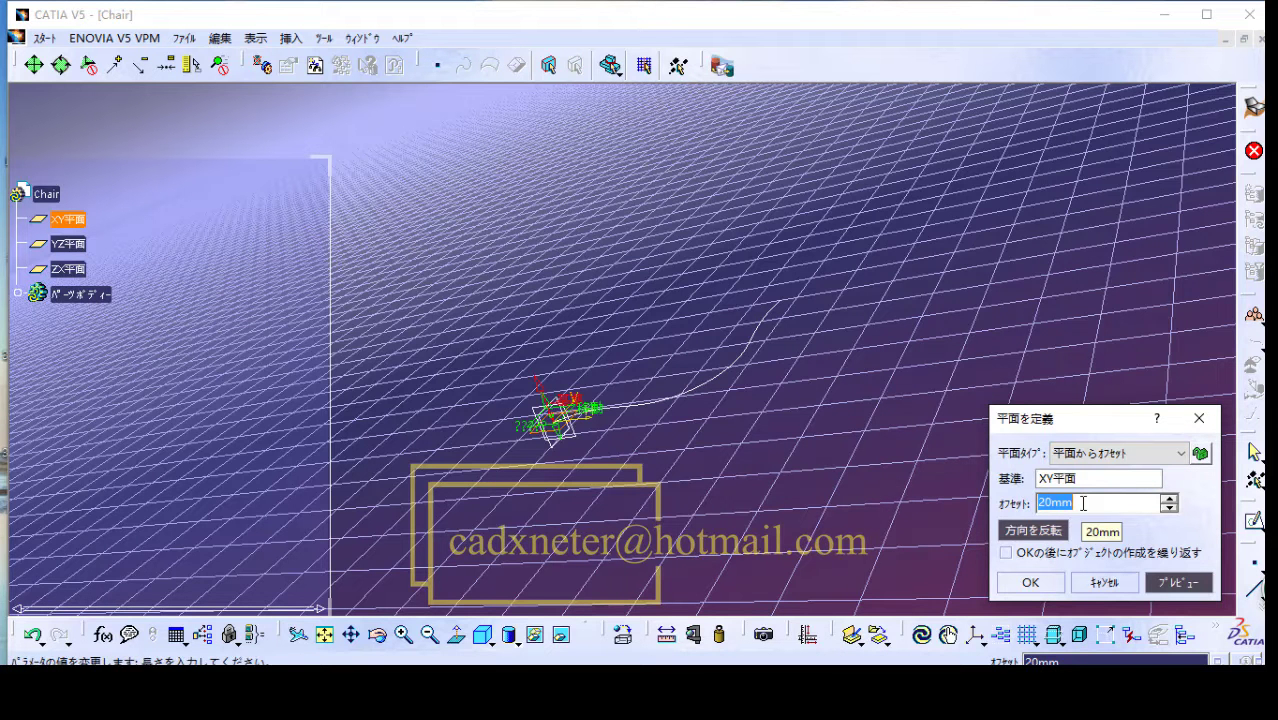
{"action": "type", "text": "160"}
{"action": "key", "text": "Return"}
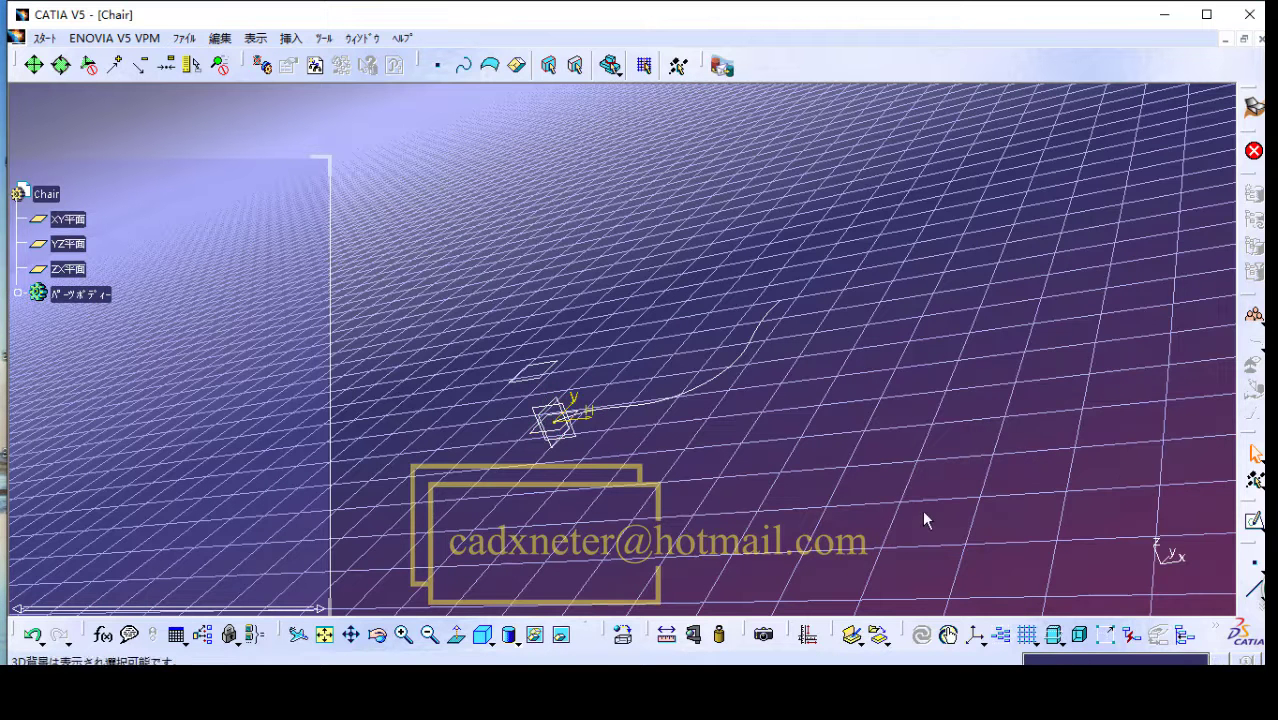
Step: Create a second reference plane offset 270 mm from the XY plane
{"action": "left_click", "coordinate": [290, 38]}
{"action": "mouse_move", "coordinate": [338, 248]}
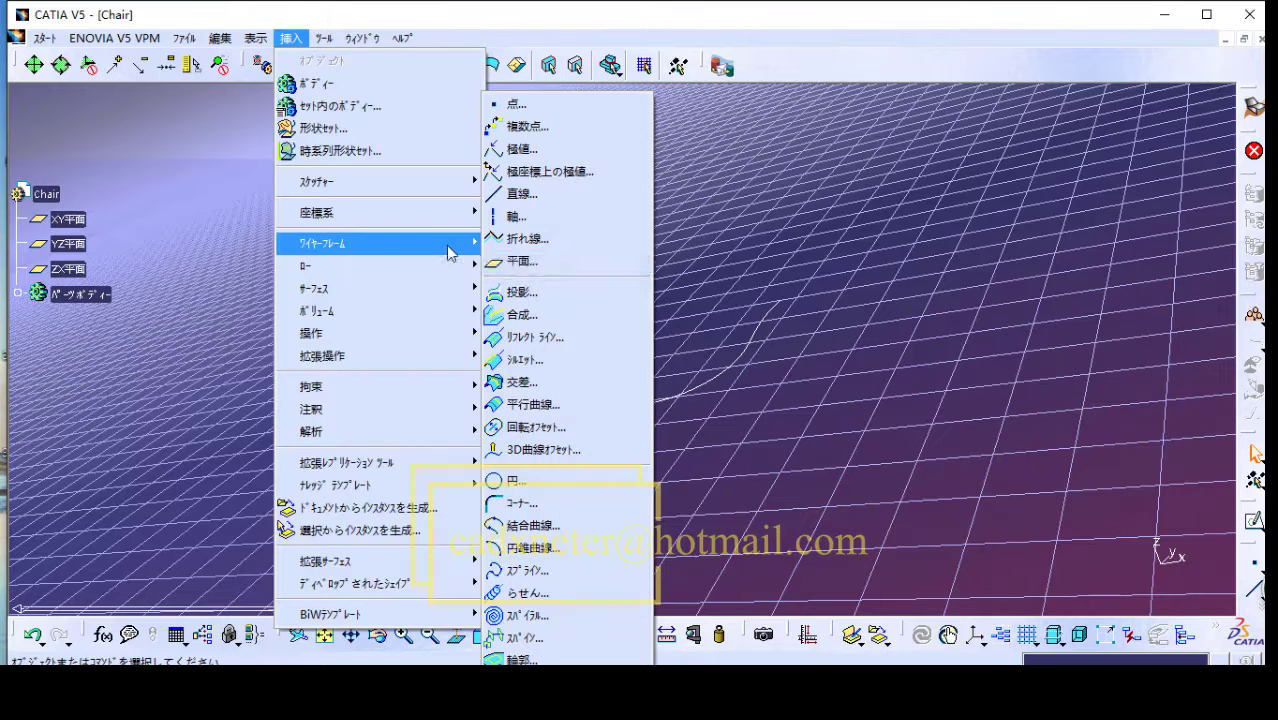
{"action": "left_click", "coordinate": [535, 261]}
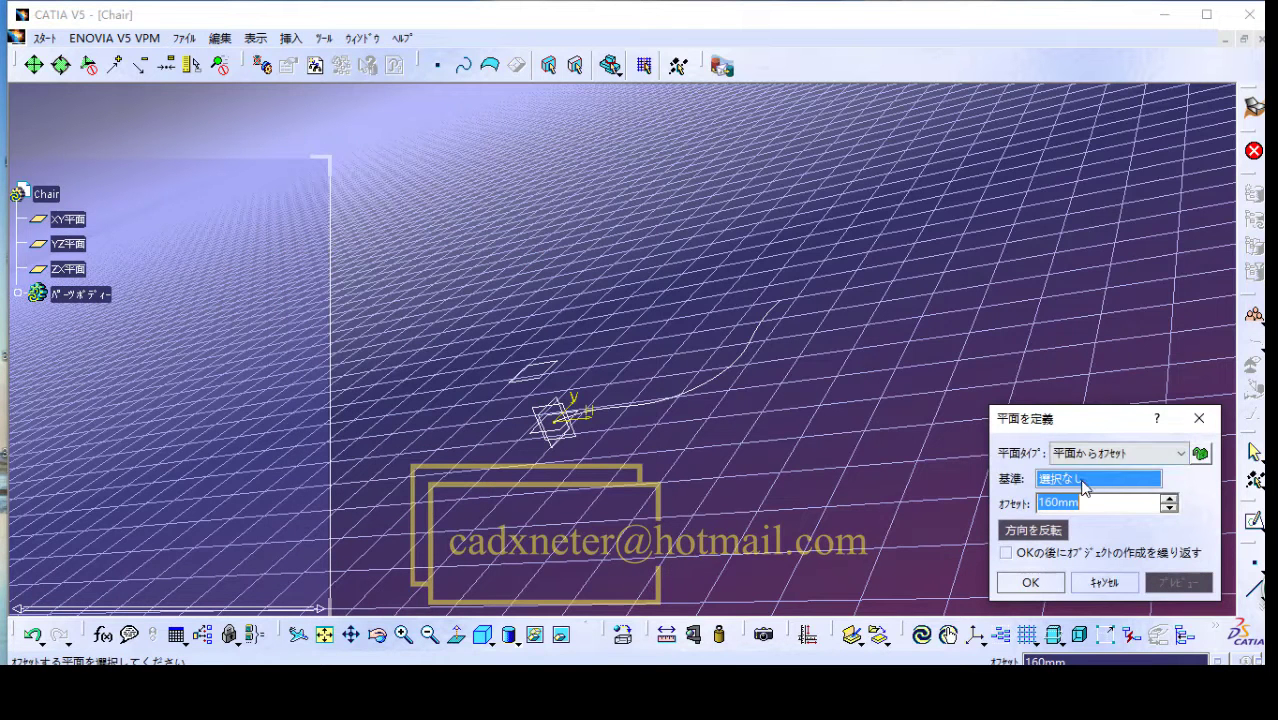
{"action": "left_click", "coordinate": [68, 219]}
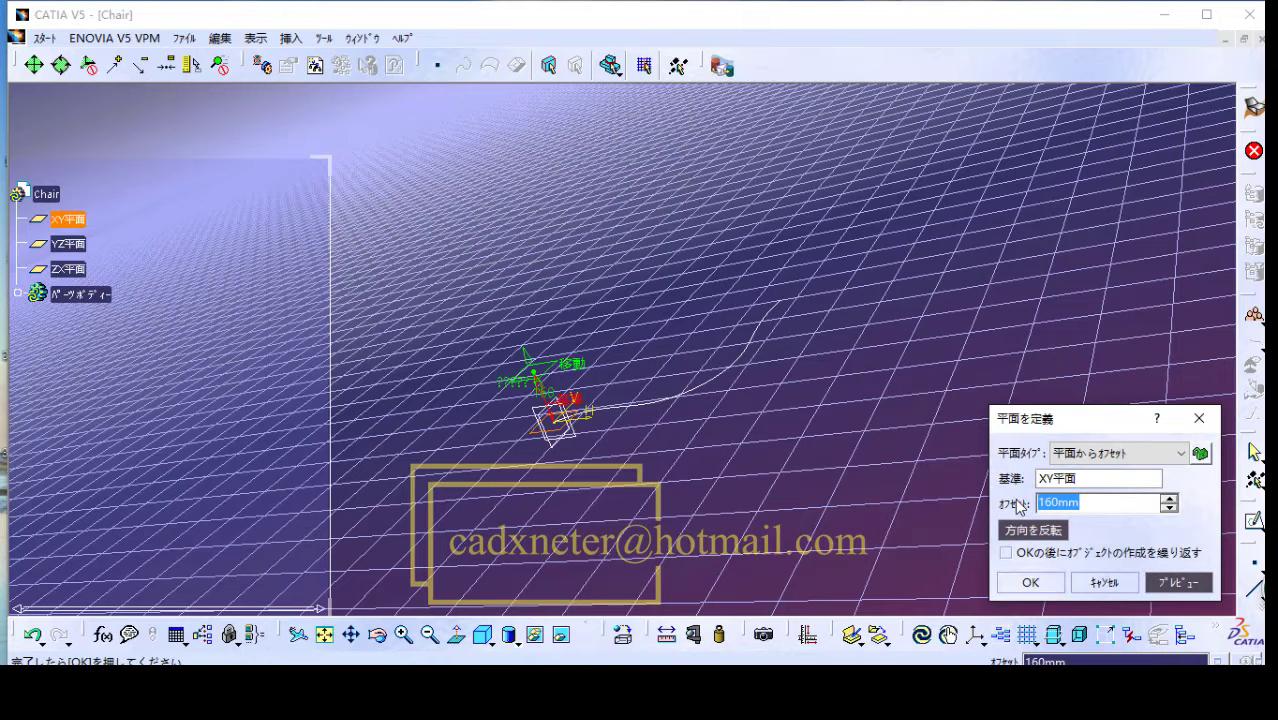
{"action": "type", "text": "270"}
{"action": "key", "text": "Return"}
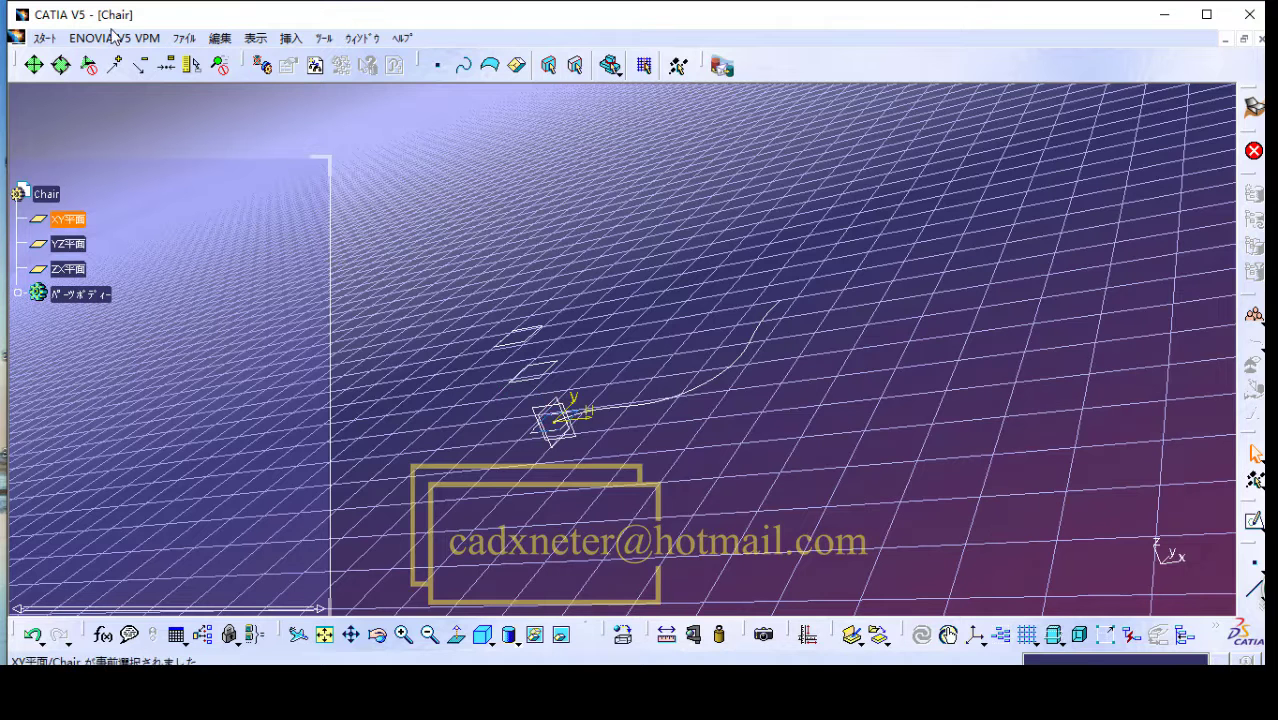
Step: Start a new sketch on the plane offset 160 mm from the XY plane
{"action": "left_click", "coordinate": [291, 38]}
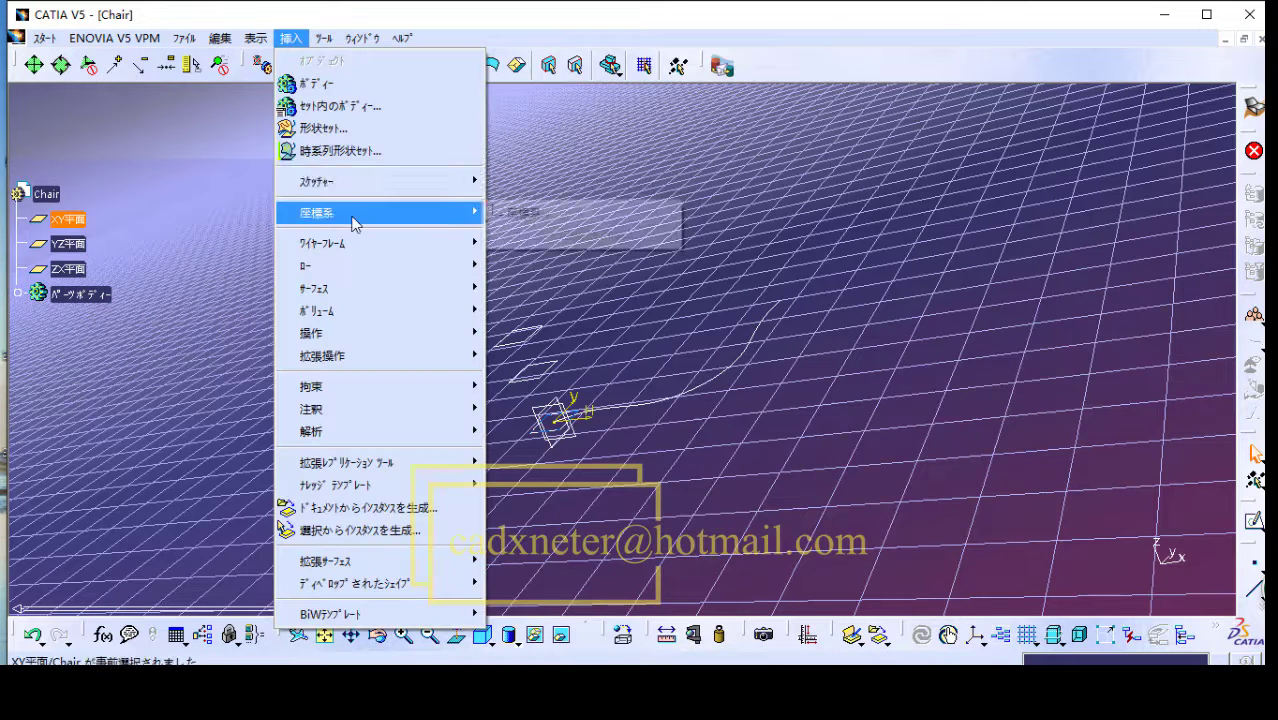
{"action": "mouse_move", "coordinate": [345, 181]}
{"action": "left_click", "coordinate": [547, 183]}
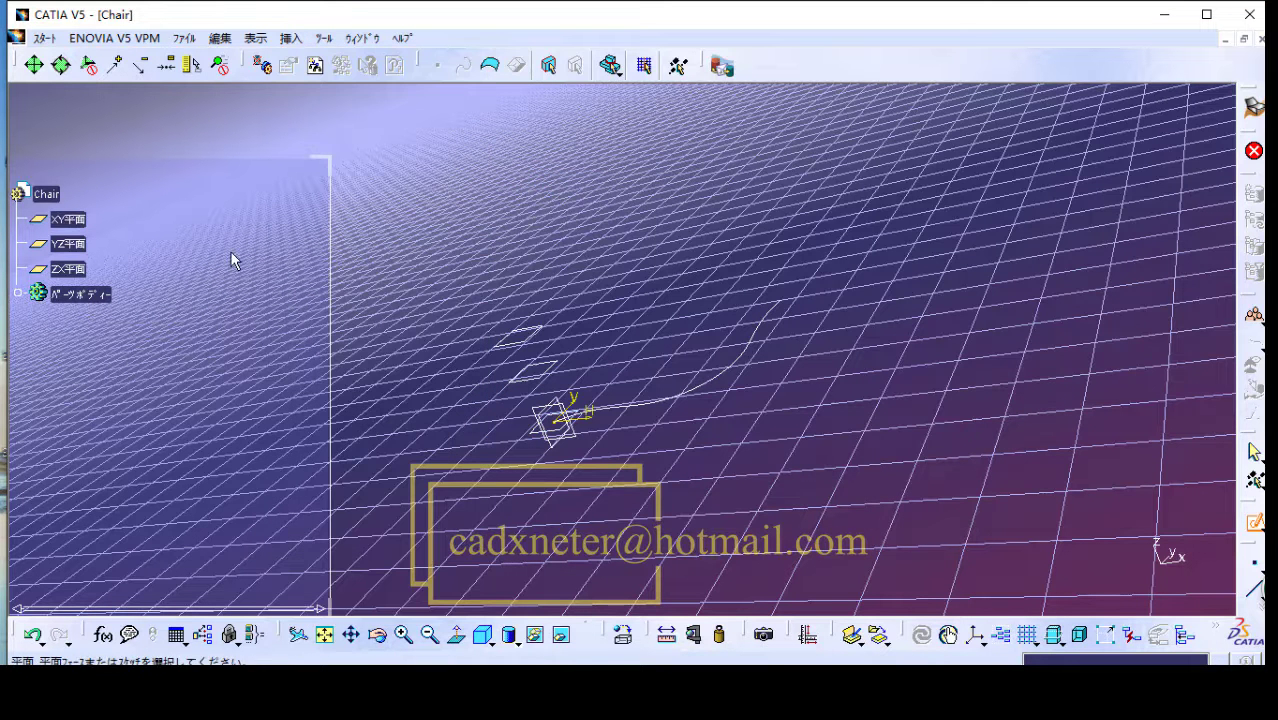
{"action": "left_click", "coordinate": [18, 294]}
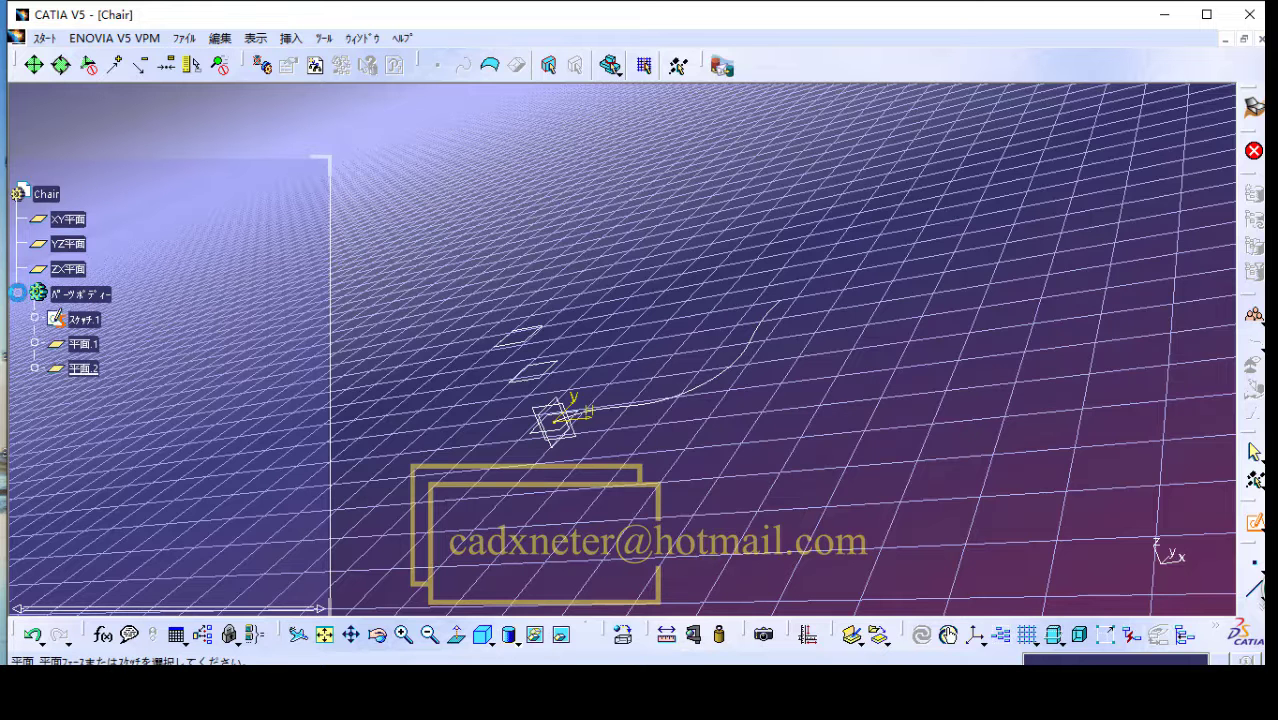
{"action": "left_click", "coordinate": [85, 344]}
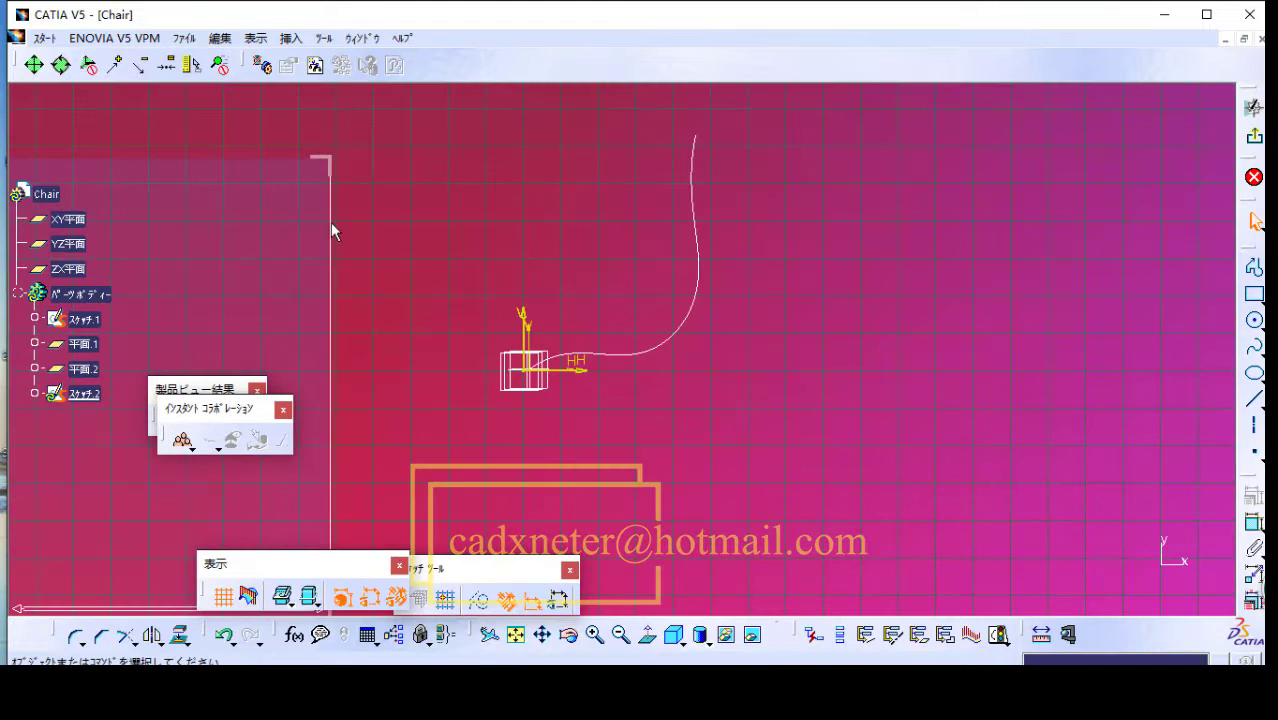
Step: Draw a seven-point spline just inside the first profile, from the backrest top down to the V axis about 36 mm above the origin
{"action": "left_click", "coordinate": [1252, 348]}
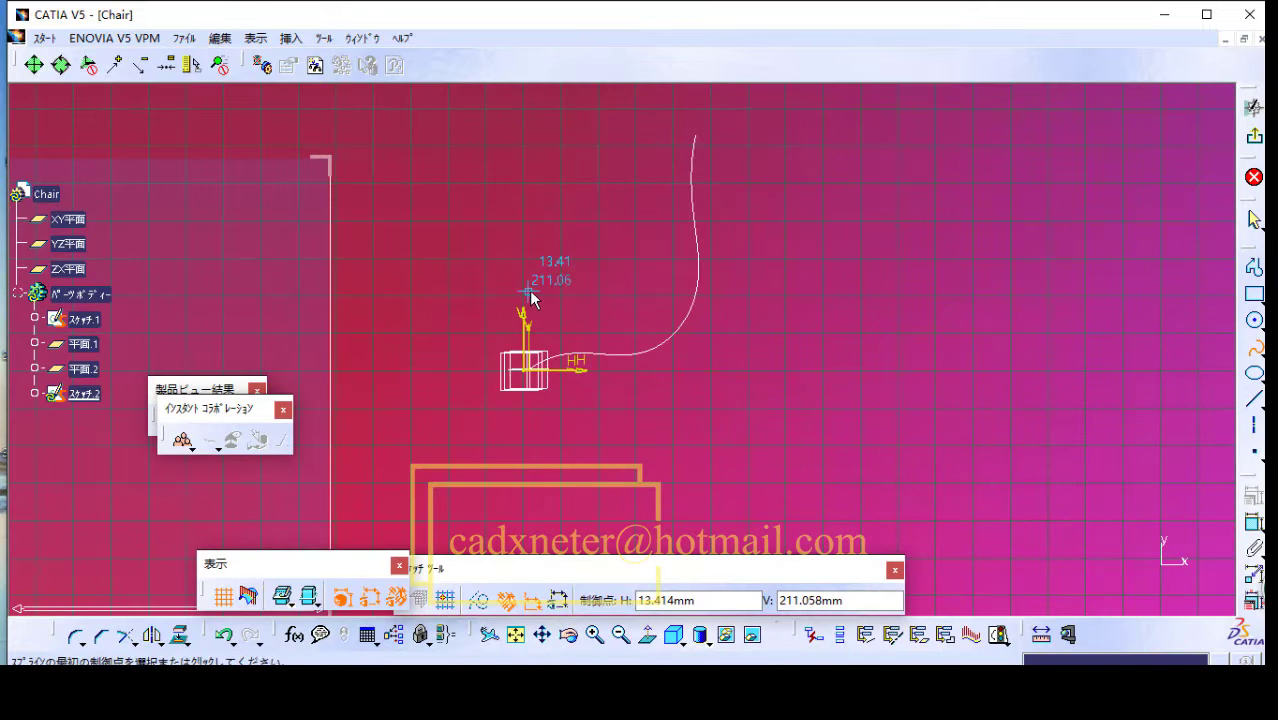
{"action": "left_click", "coordinate": [687, 137]}
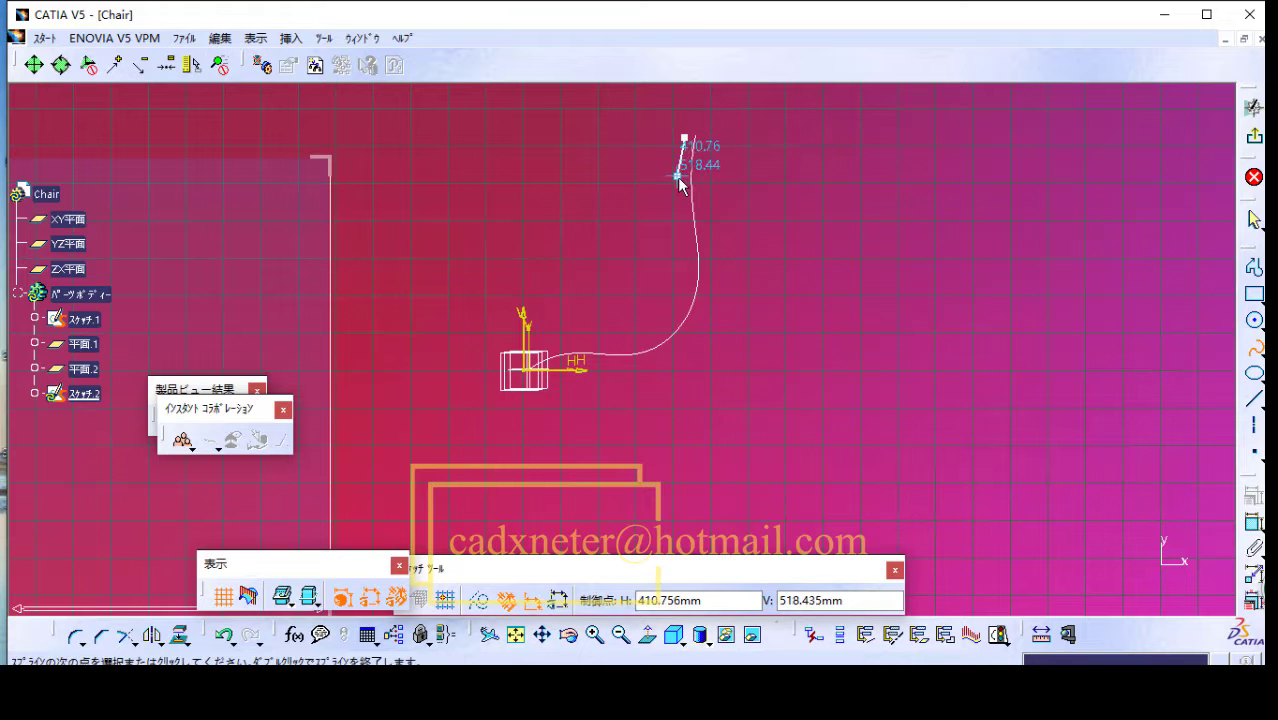
{"action": "left_click", "coordinate": [680, 179]}
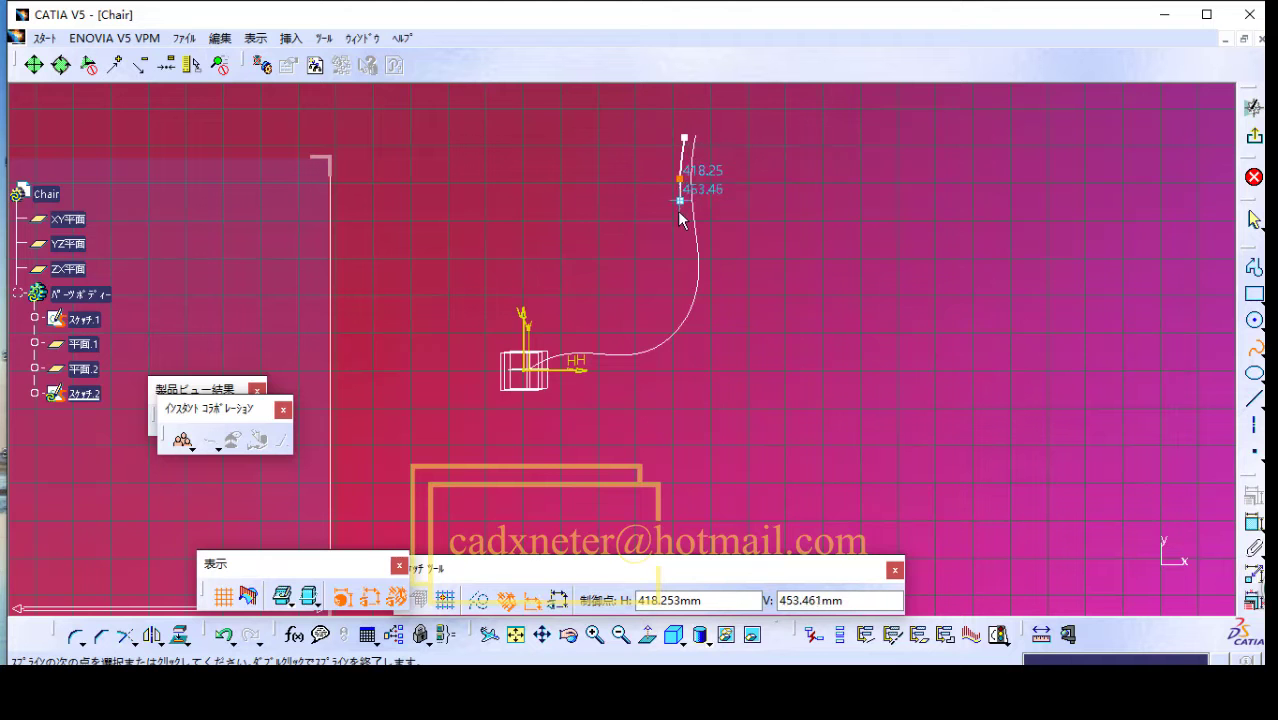
{"action": "left_click", "coordinate": [680, 231]}
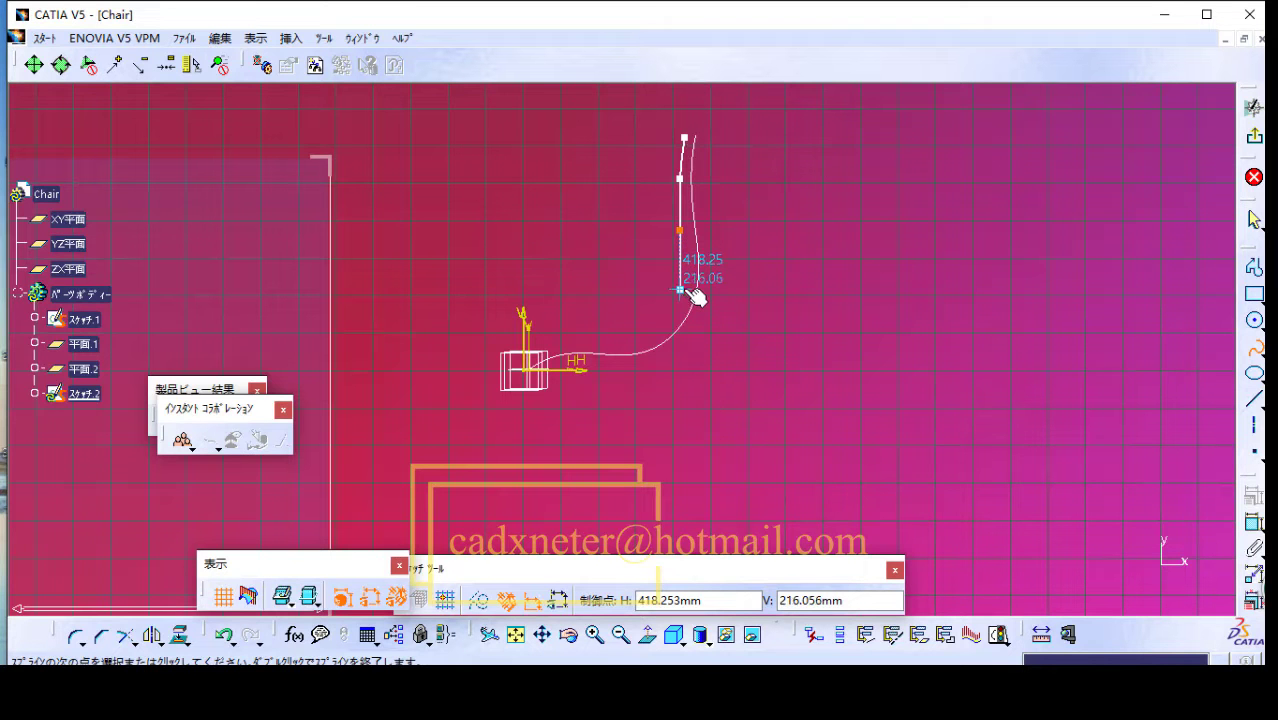
{"action": "left_click", "coordinate": [680, 287]}
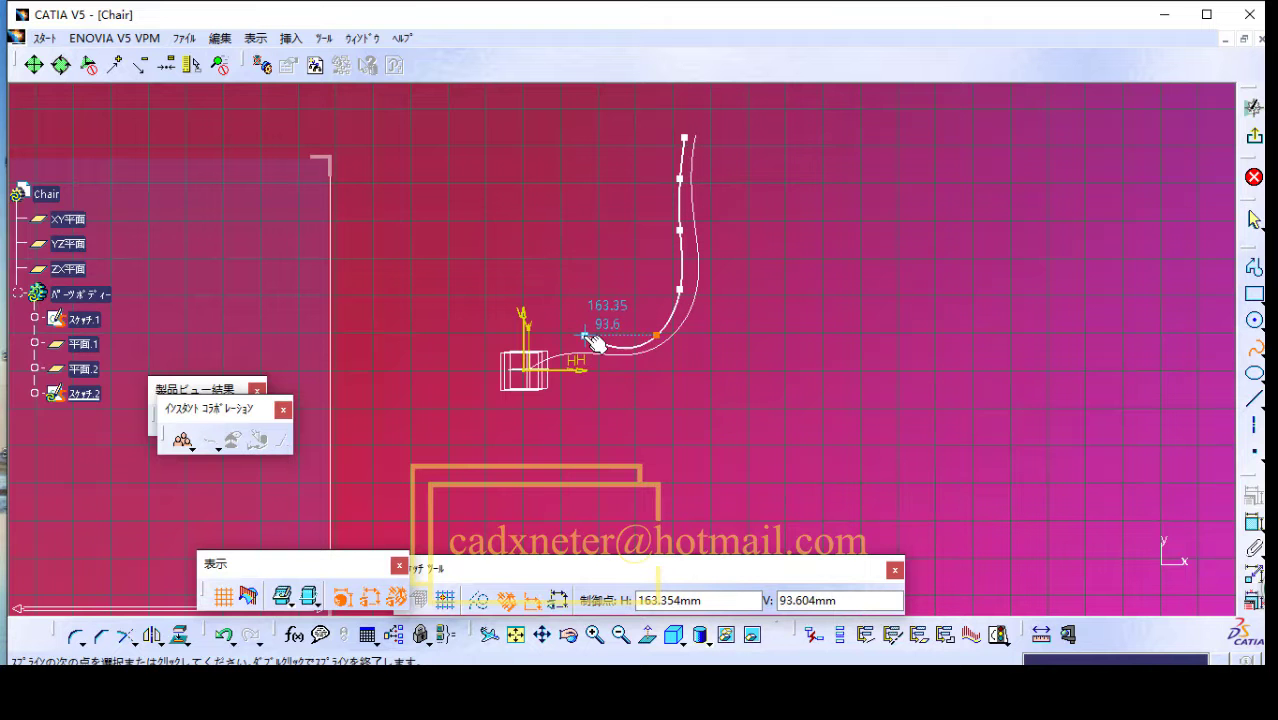
{"action": "left_click", "coordinate": [589, 337]}
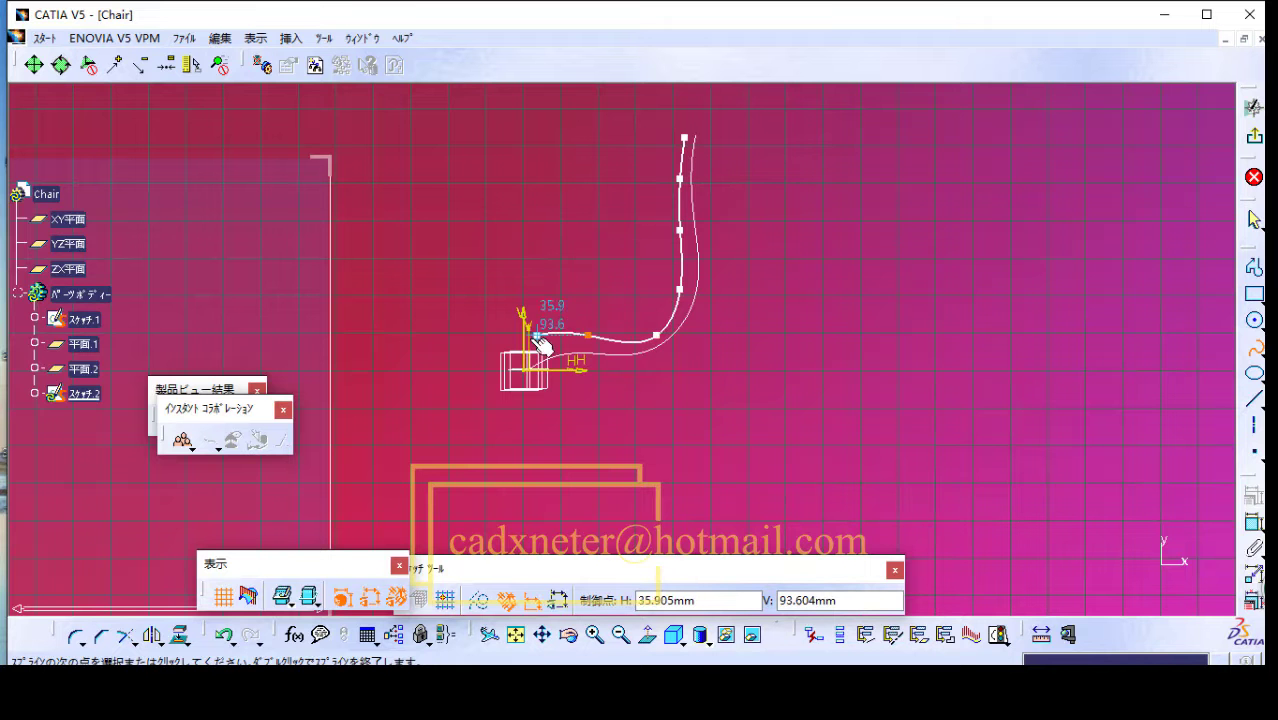
{"action": "left_click", "coordinate": [523, 357]}
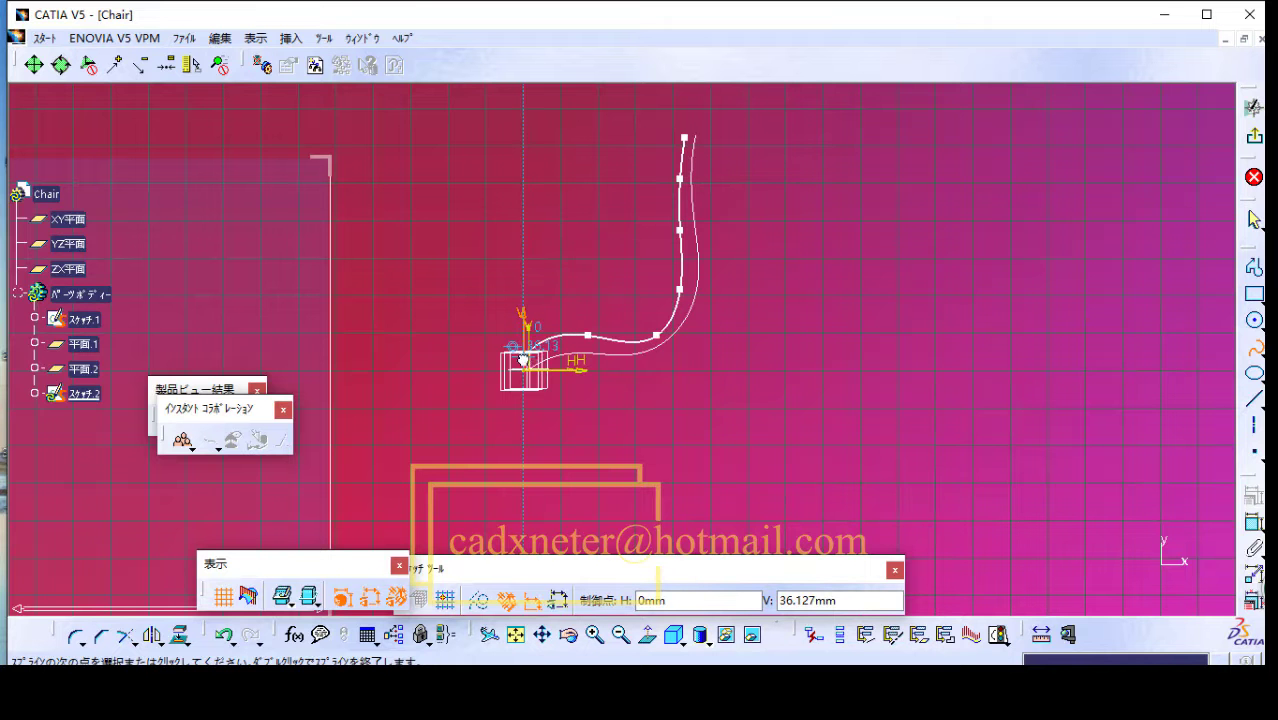
{"action": "left_click", "coordinate": [1253, 347]}
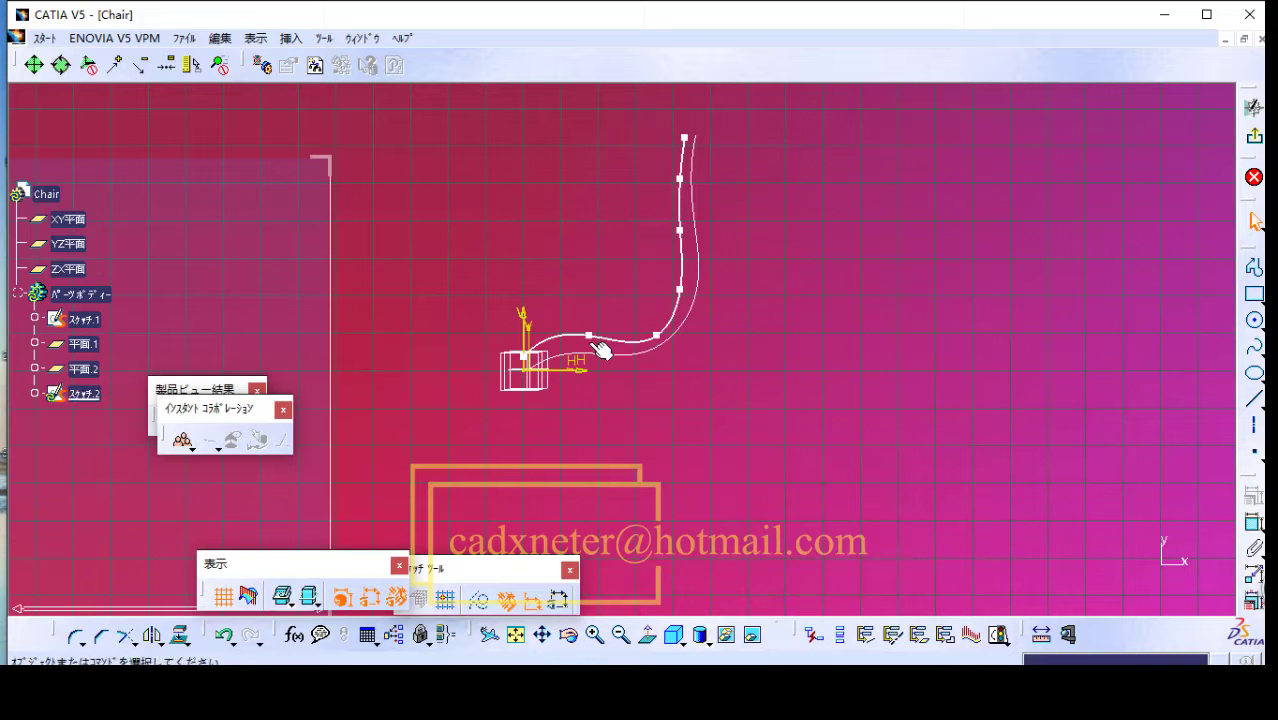
Step: Reposition the spline's intermediate control points to flatten the seat and smooth the curve into the backrest, and exit the sketch
{"action": "left_click_drag", "start_coordinate": [590, 338], "coordinate": [563, 342]}
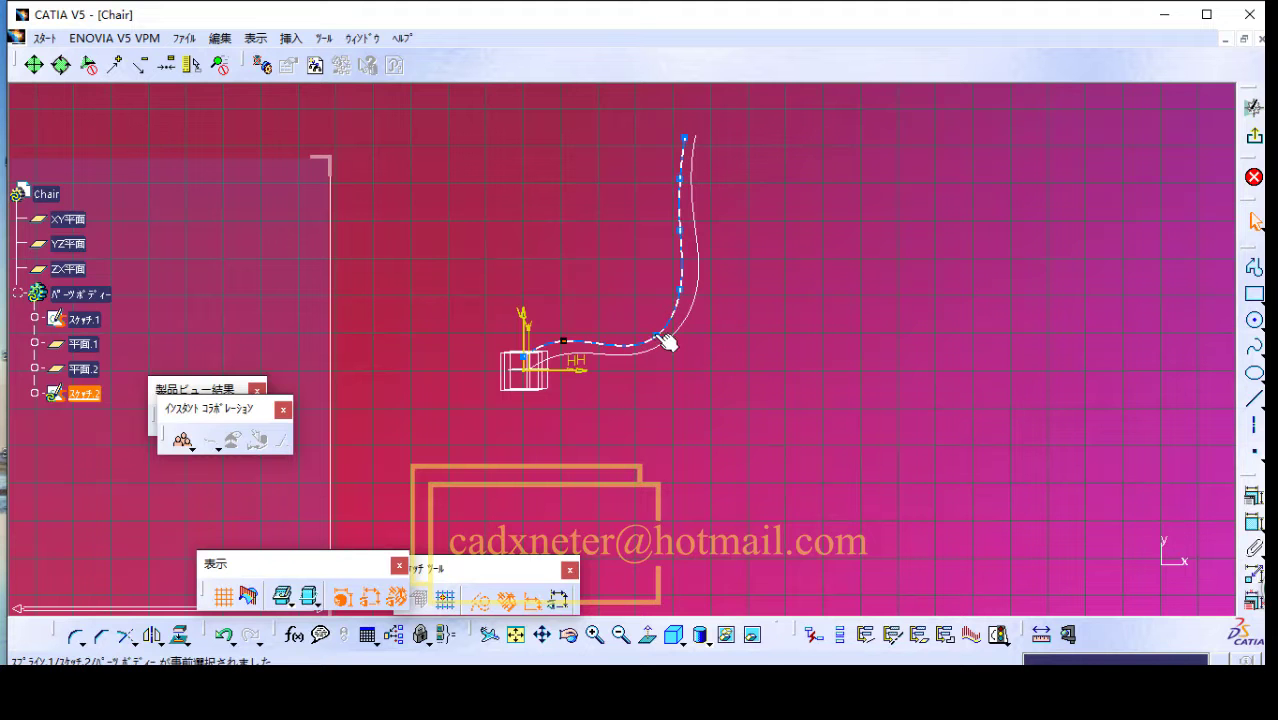
{"action": "left_click_drag", "start_coordinate": [653, 342], "coordinate": [635, 341]}
{"action": "left_click_drag", "start_coordinate": [680, 290], "coordinate": [675, 317]}
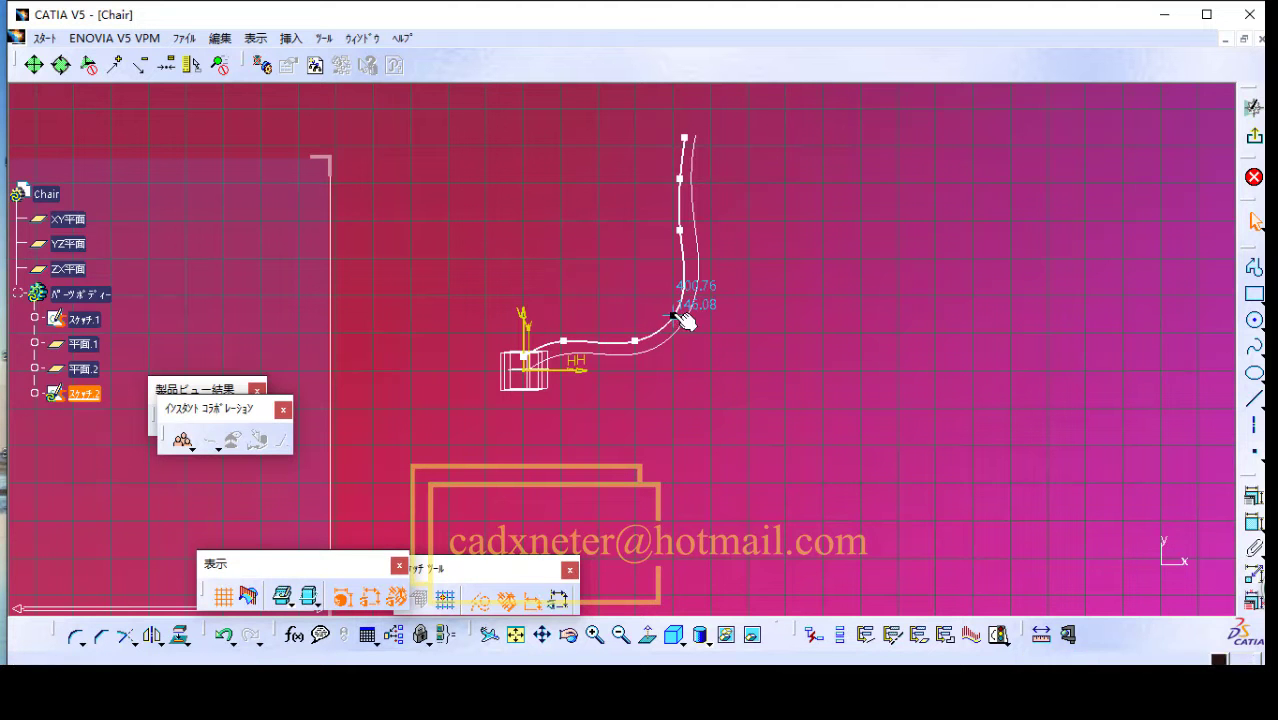
{"action": "left_click_drag", "start_coordinate": [682, 234], "coordinate": [693, 264]}
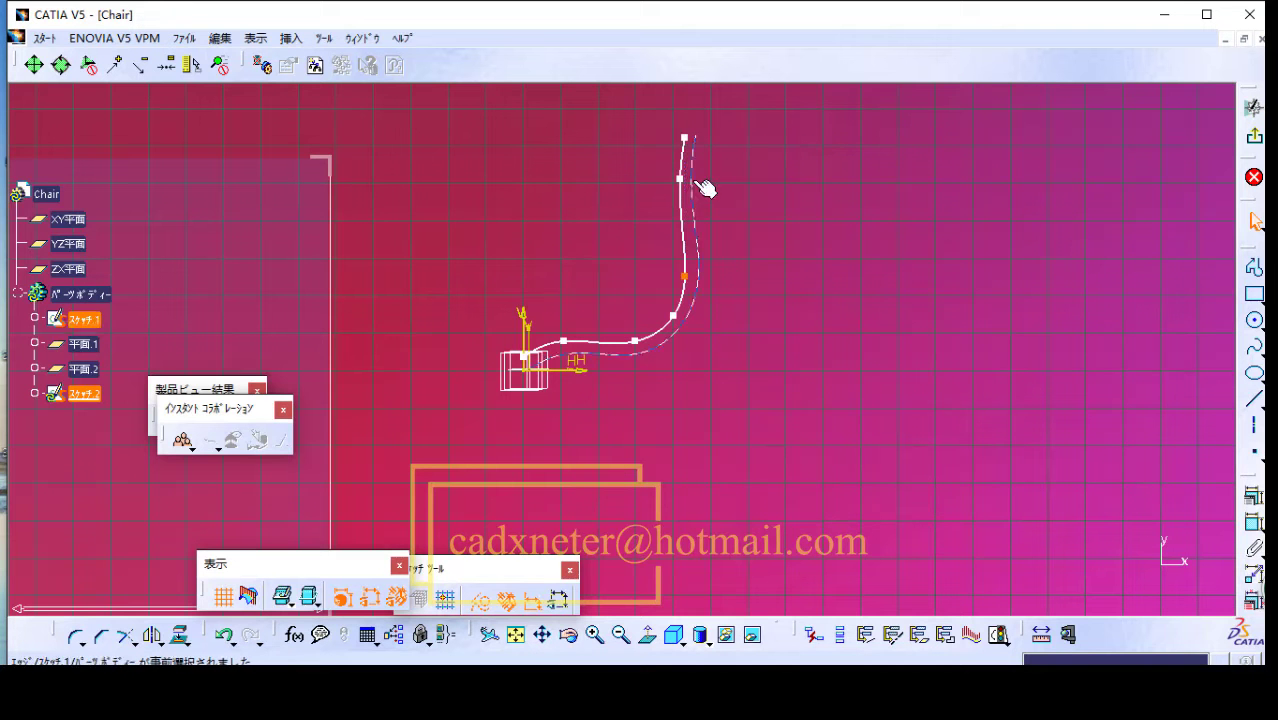
{"action": "mouse_move", "coordinate": [680, 178]}
{"action": "left_mouse_down"}
{"action": "mouse_move", "coordinate": [680, 210]}
{"action": "mouse_move", "coordinate": [678, 192]}
{"action": "left_mouse_up"}
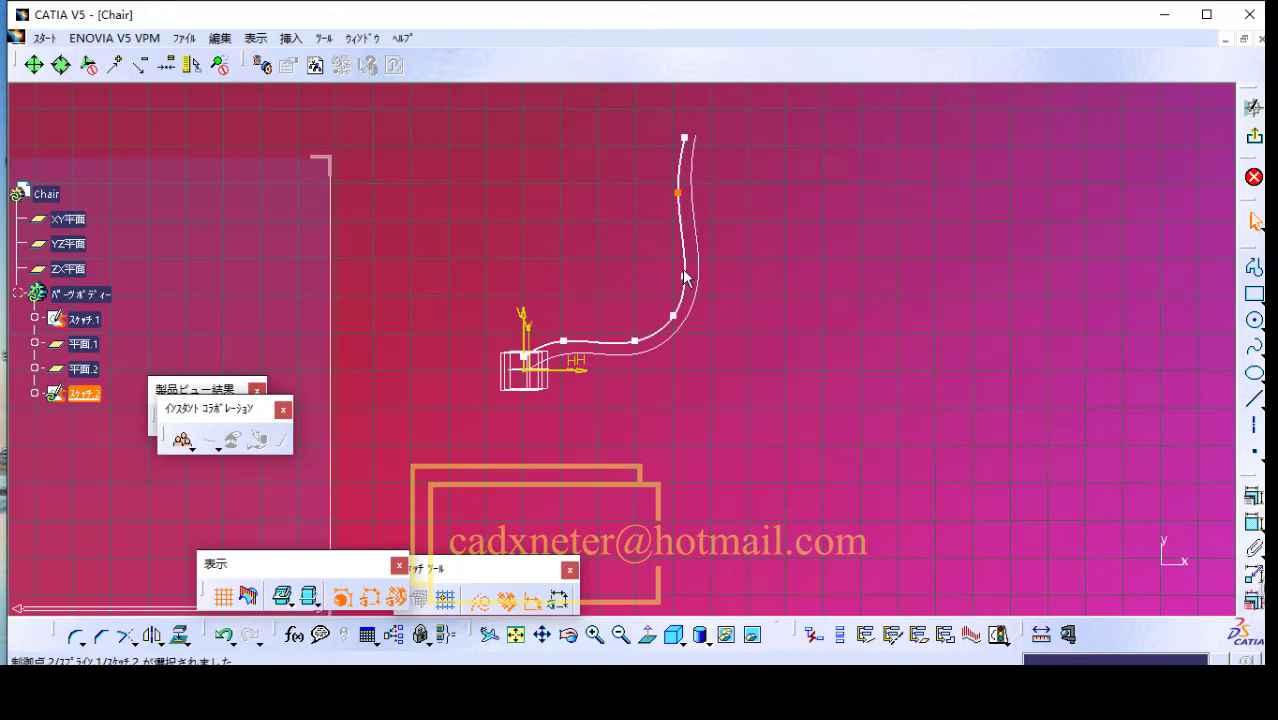
{"action": "left_click_drag", "start_coordinate": [685, 276], "coordinate": [684, 260]}
{"action": "left_click", "coordinate": [747, 262]}
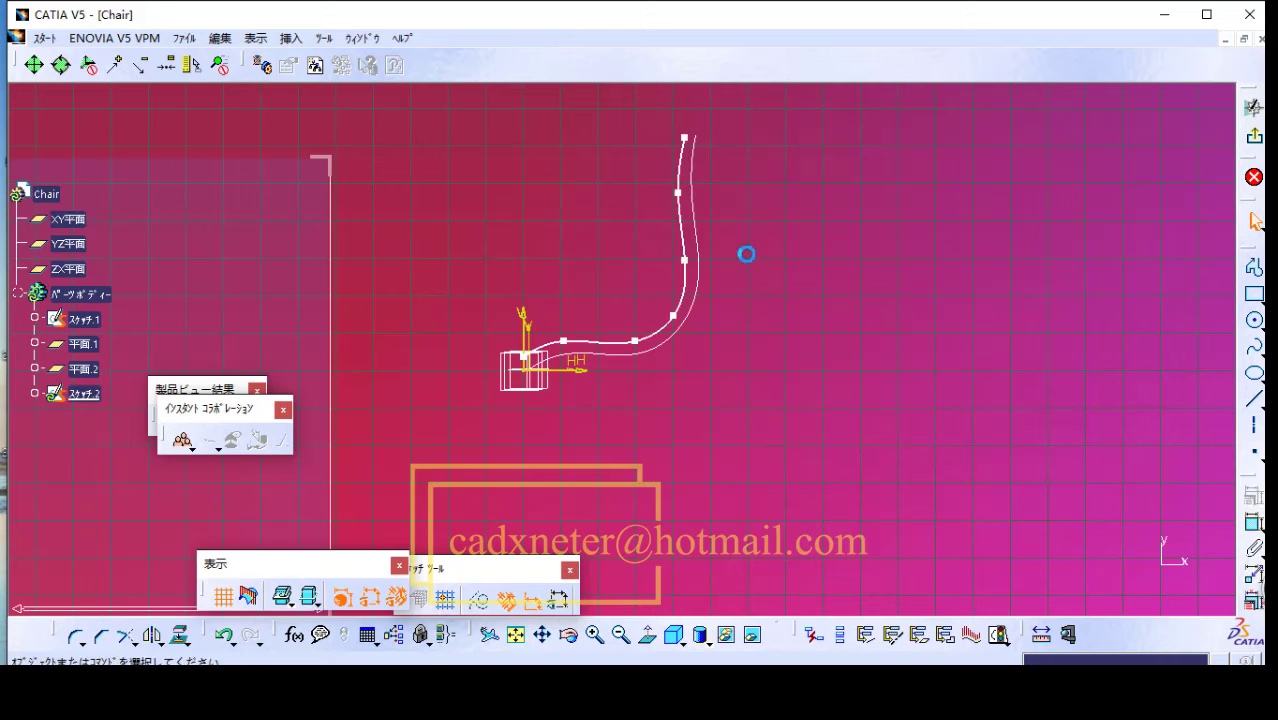
{"action": "left_click", "coordinate": [1256, 142]}
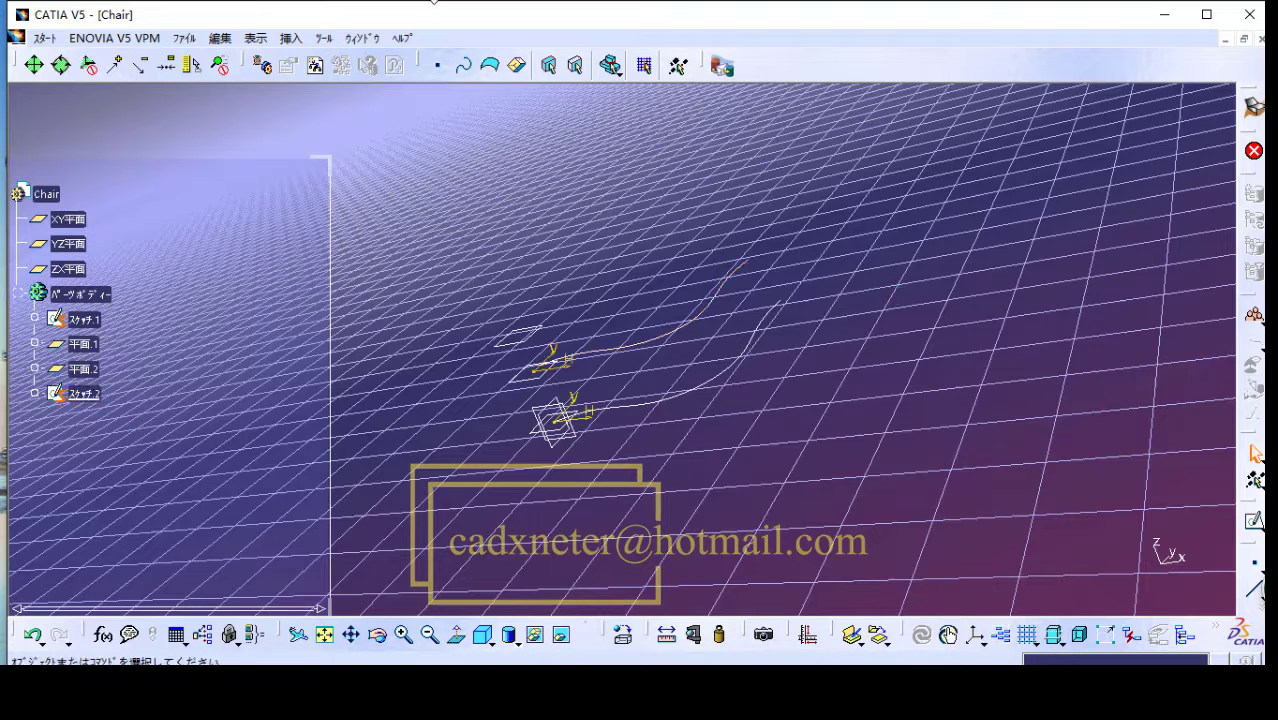
Step: Start a new sketch on the plane offset 270 mm from the XY plane
{"action": "left_click", "coordinate": [289, 39]}
{"action": "mouse_move", "coordinate": [362, 183]}
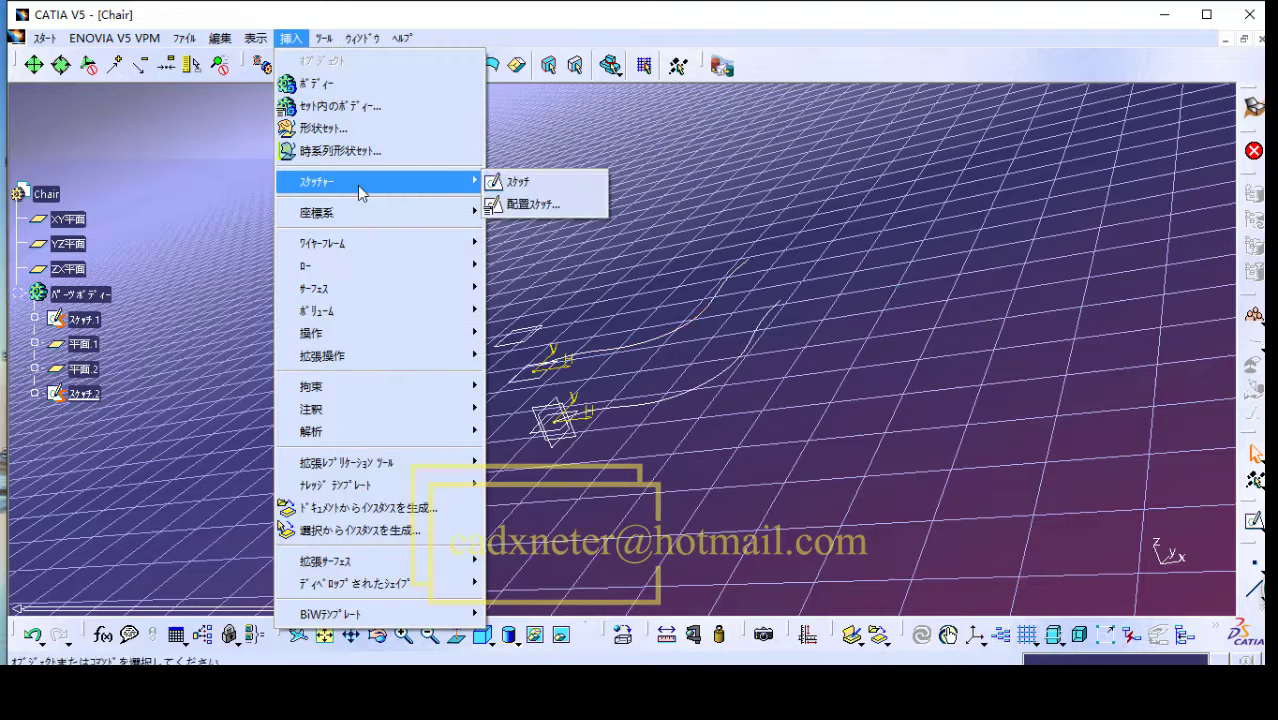
{"action": "left_click", "coordinate": [526, 184]}
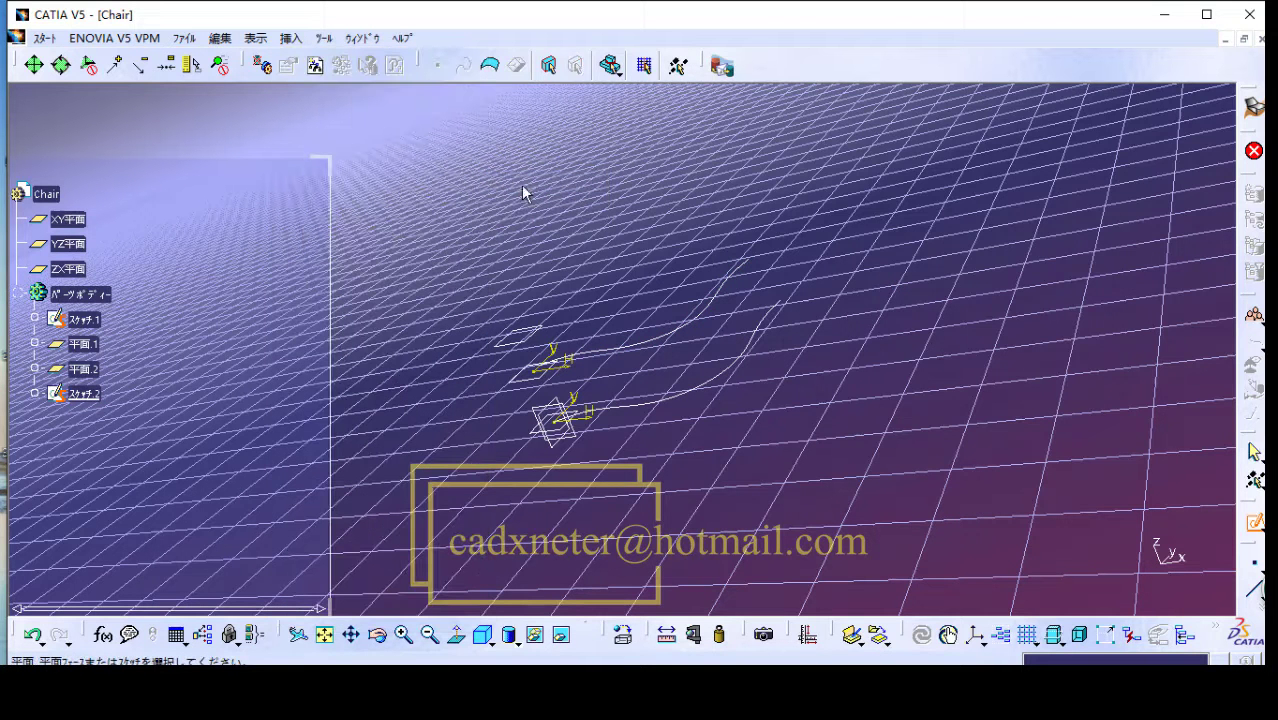
{"action": "left_click", "coordinate": [84, 369]}
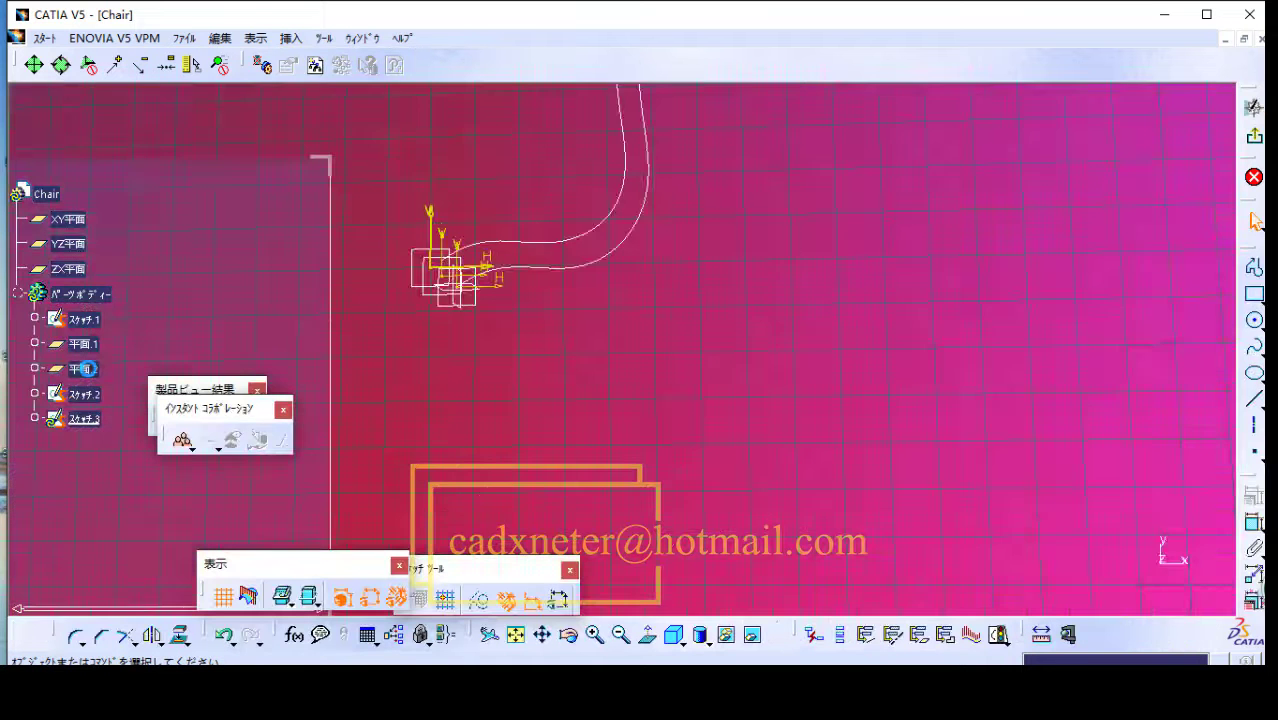
Step: Draw an eight-point spline inside the two existing profiles, from the backrest top down to the V axis about 109 mm above the origin
{"action": "left_click", "coordinate": [542, 636]}
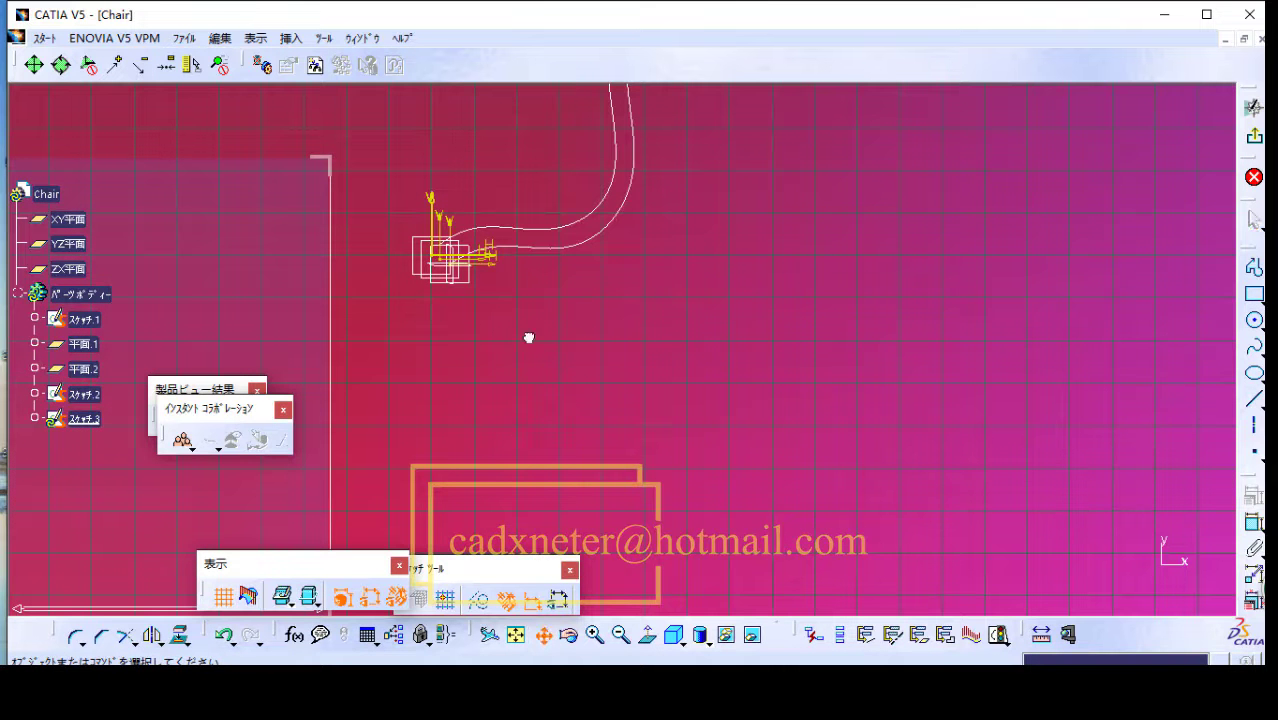
{"action": "left_click_drag", "start_coordinate": [528, 337], "coordinate": [551, 483]}
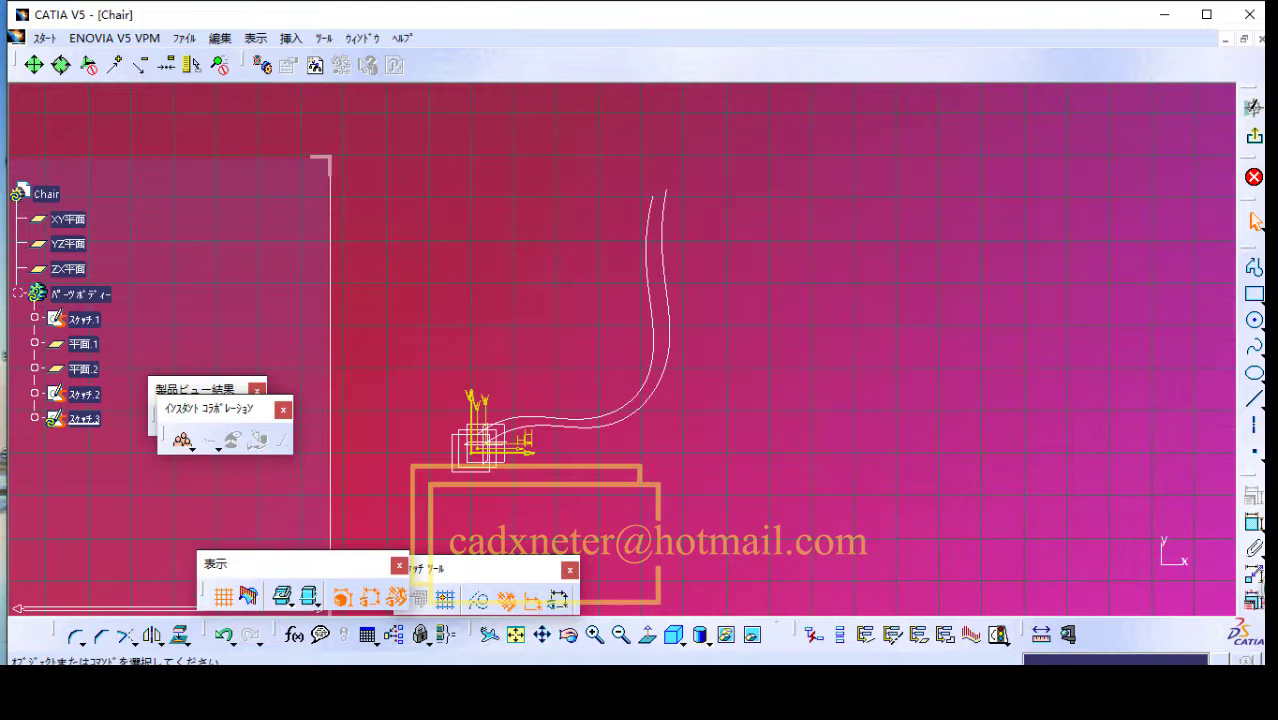
{"action": "left_click", "coordinate": [1256, 347]}
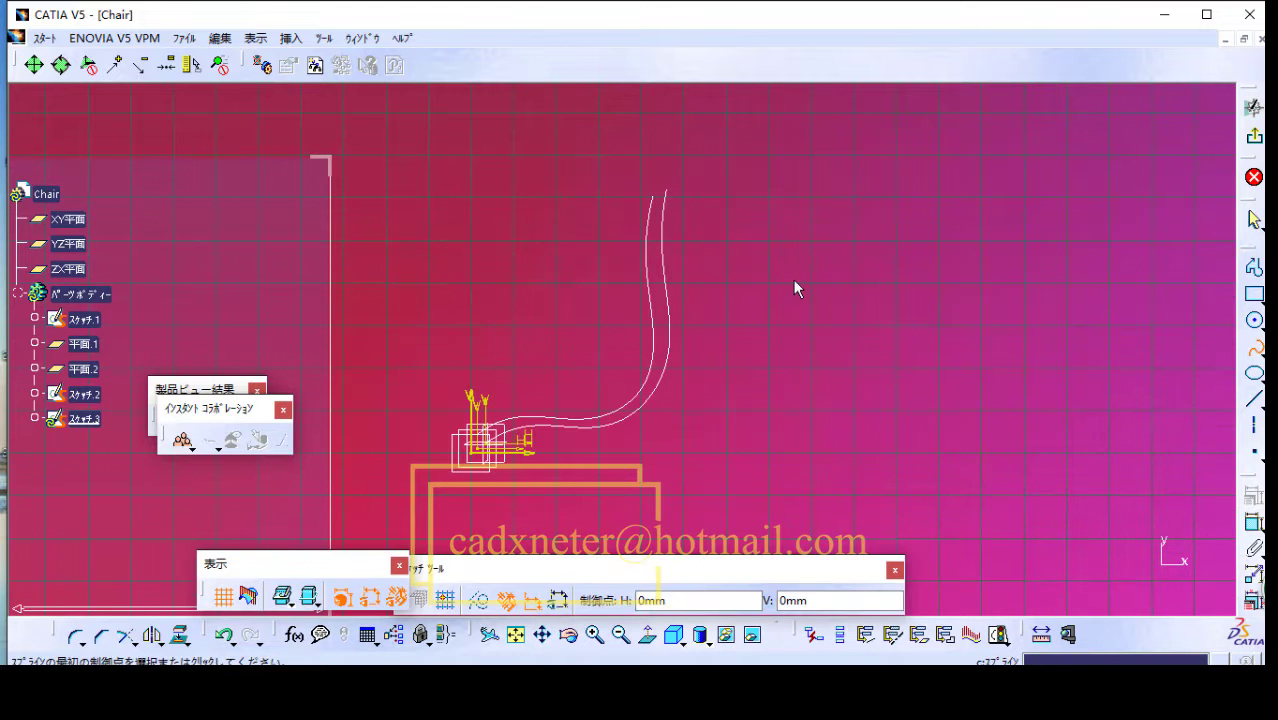
{"action": "left_click", "coordinate": [633, 196]}
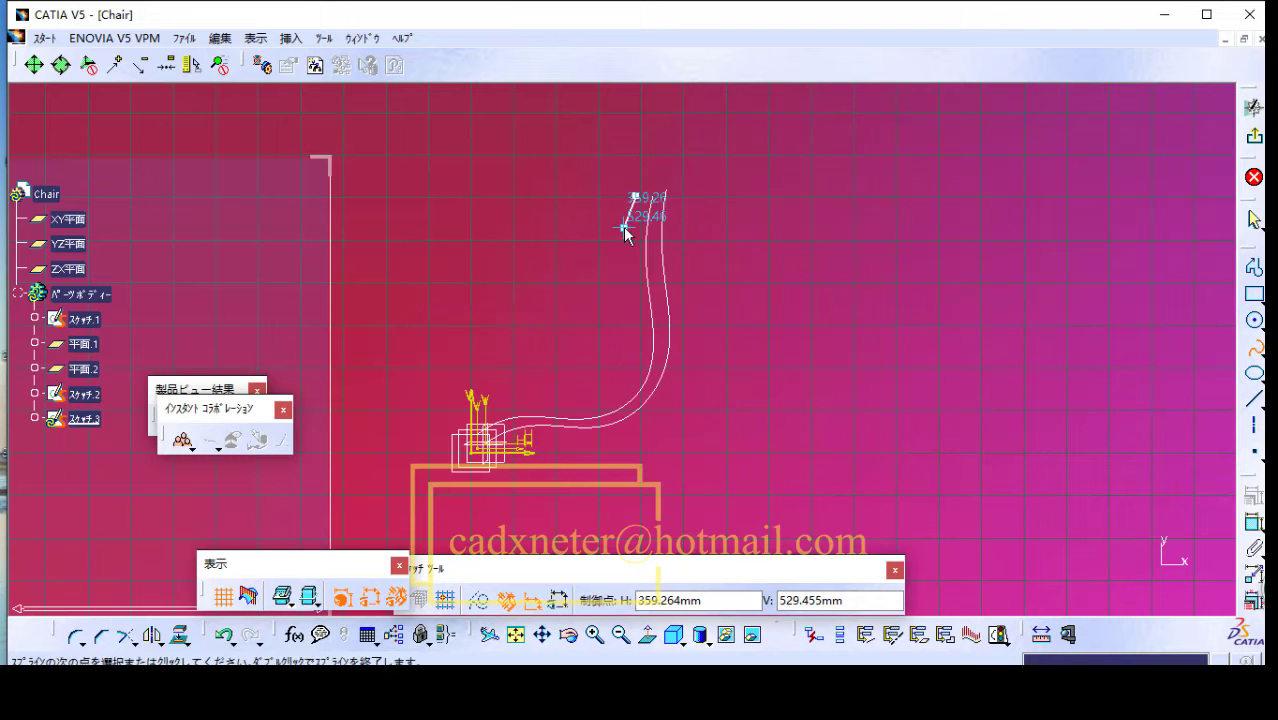
{"action": "left_click", "coordinate": [624, 228]}
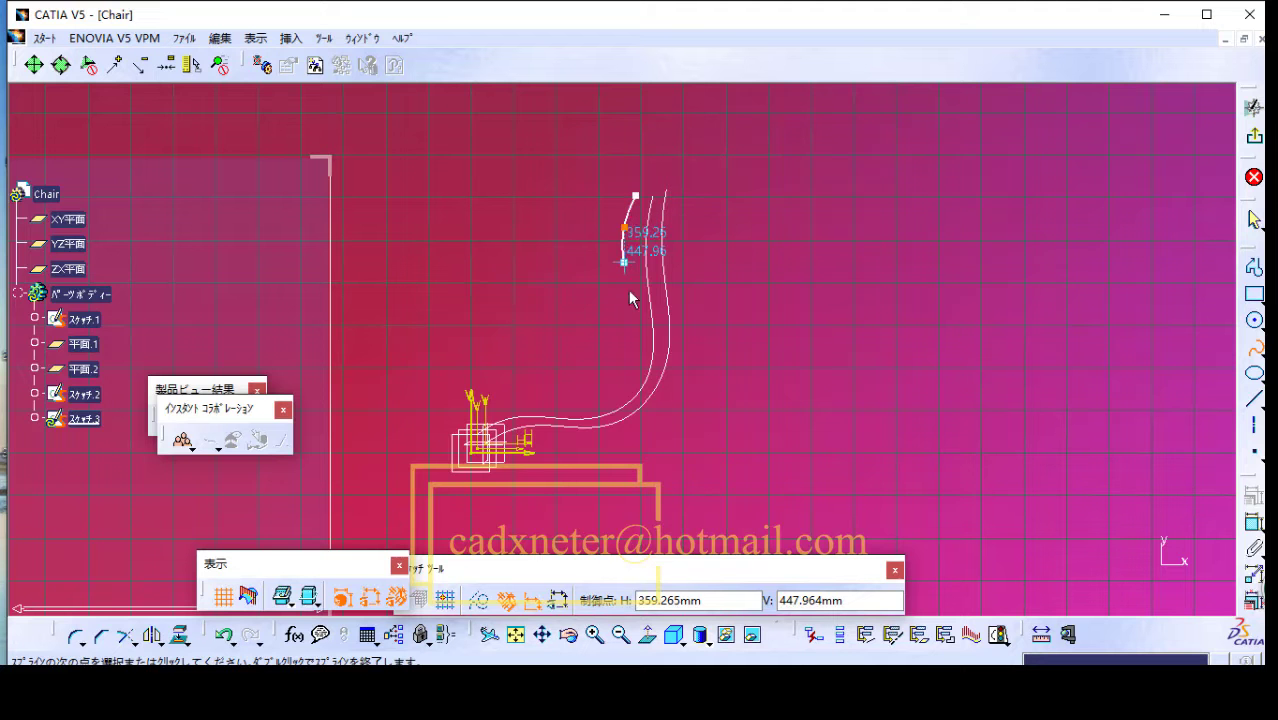
{"action": "left_click", "coordinate": [624, 262]}
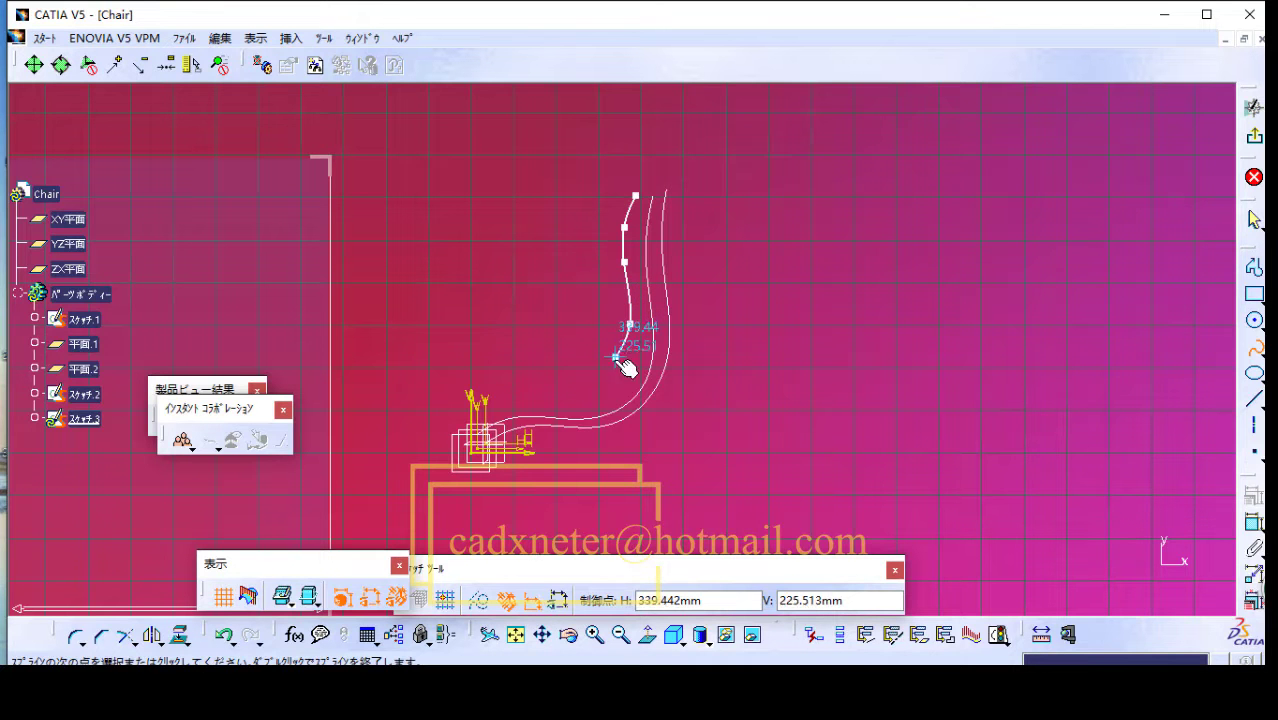
{"action": "left_click", "coordinate": [615, 357]}
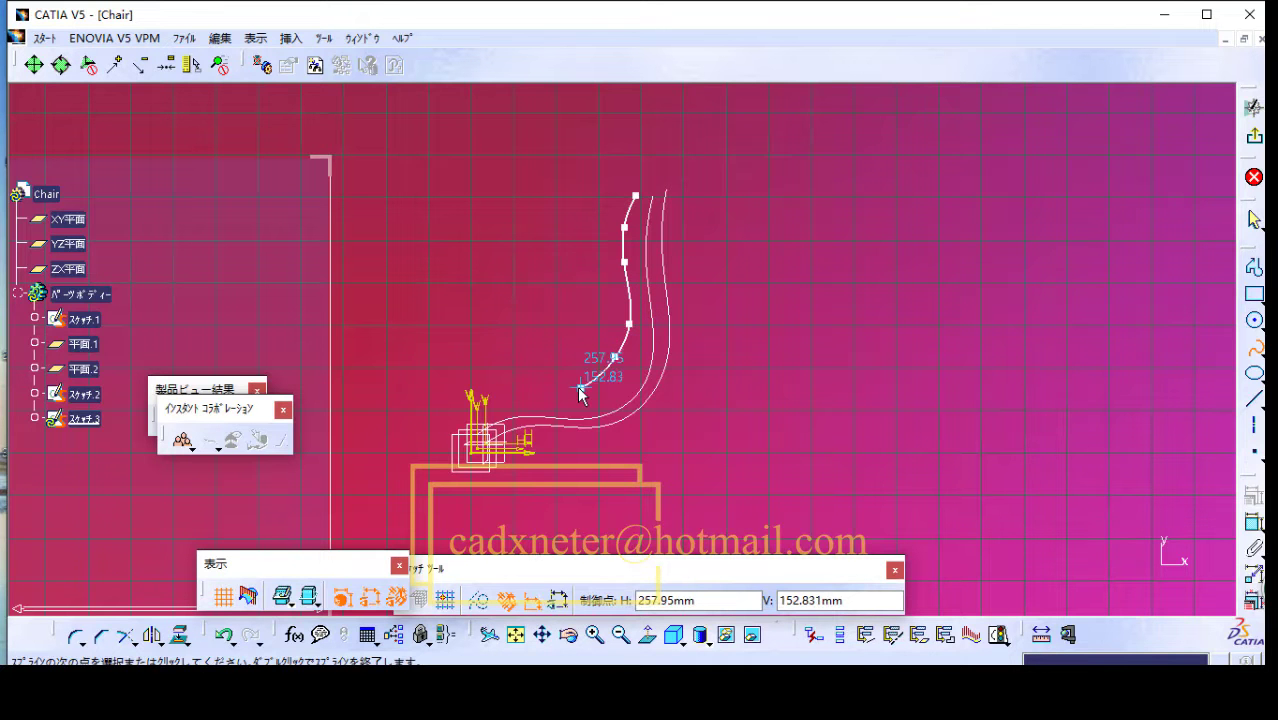
{"action": "left_click", "coordinate": [578, 388]}
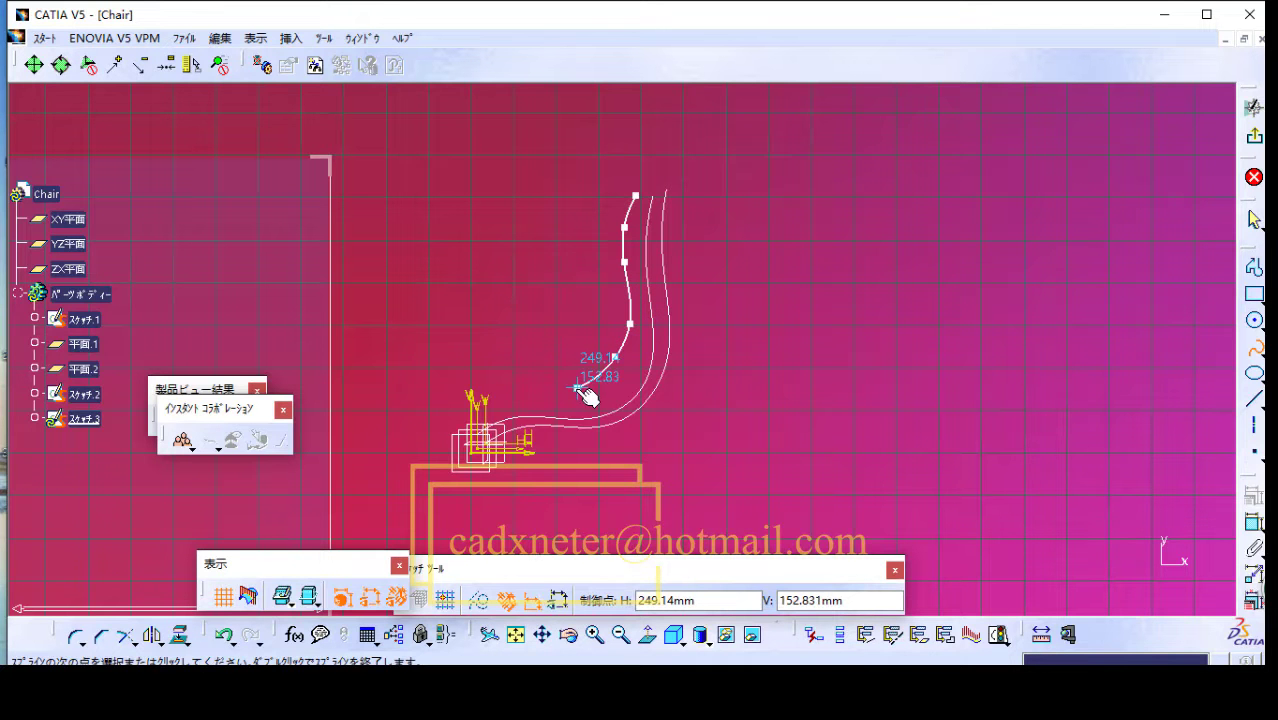
{"action": "left_click", "coordinate": [521, 393]}
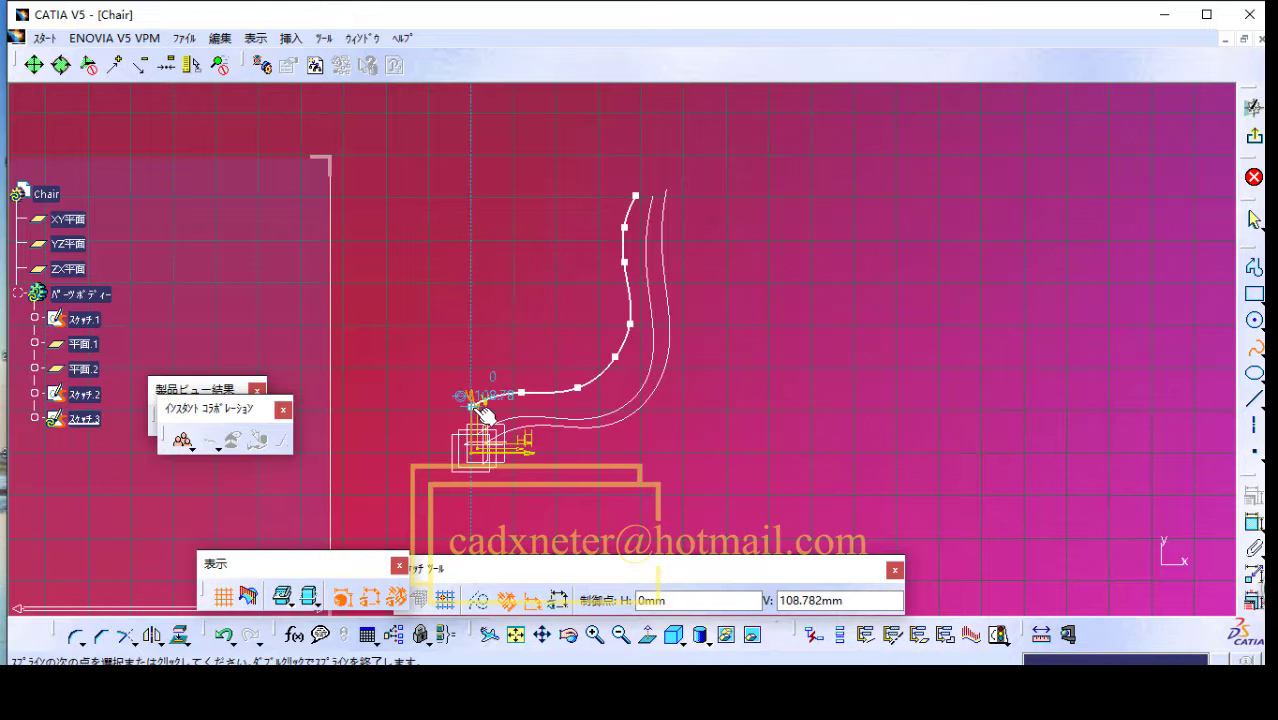
{"action": "left_click", "coordinate": [472, 405]}
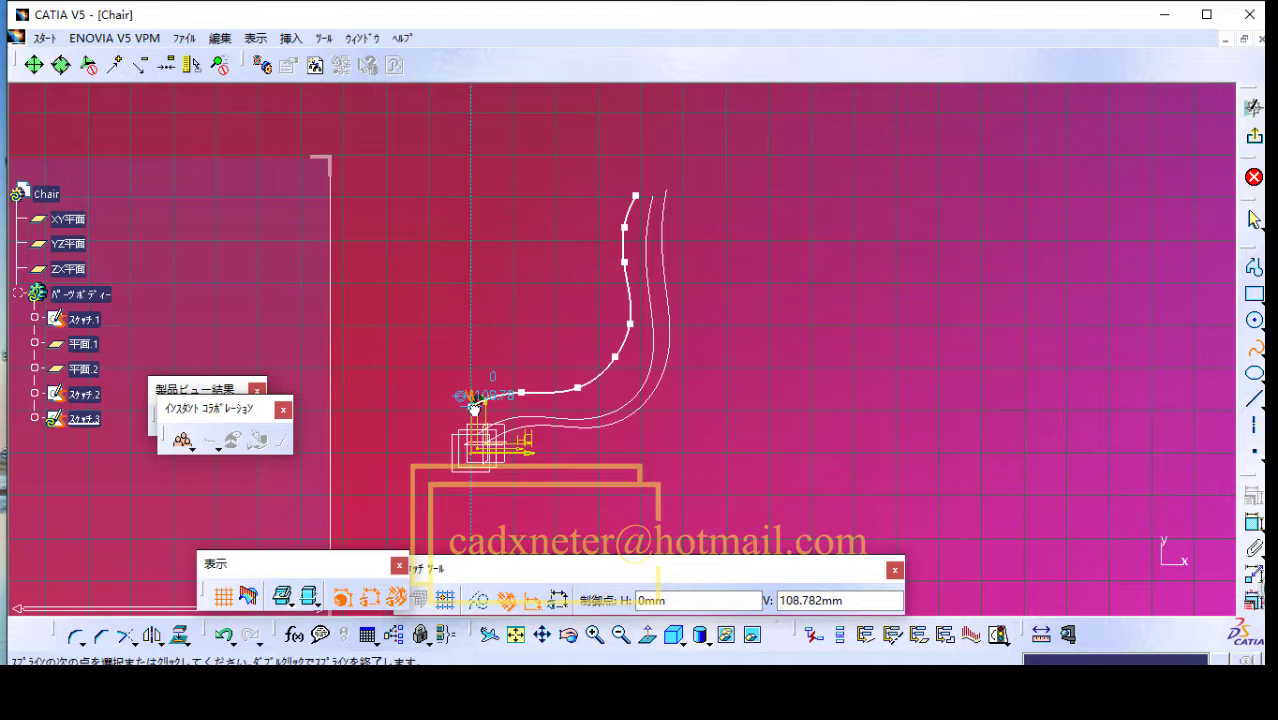
{"action": "left_click", "coordinate": [1256, 350]}
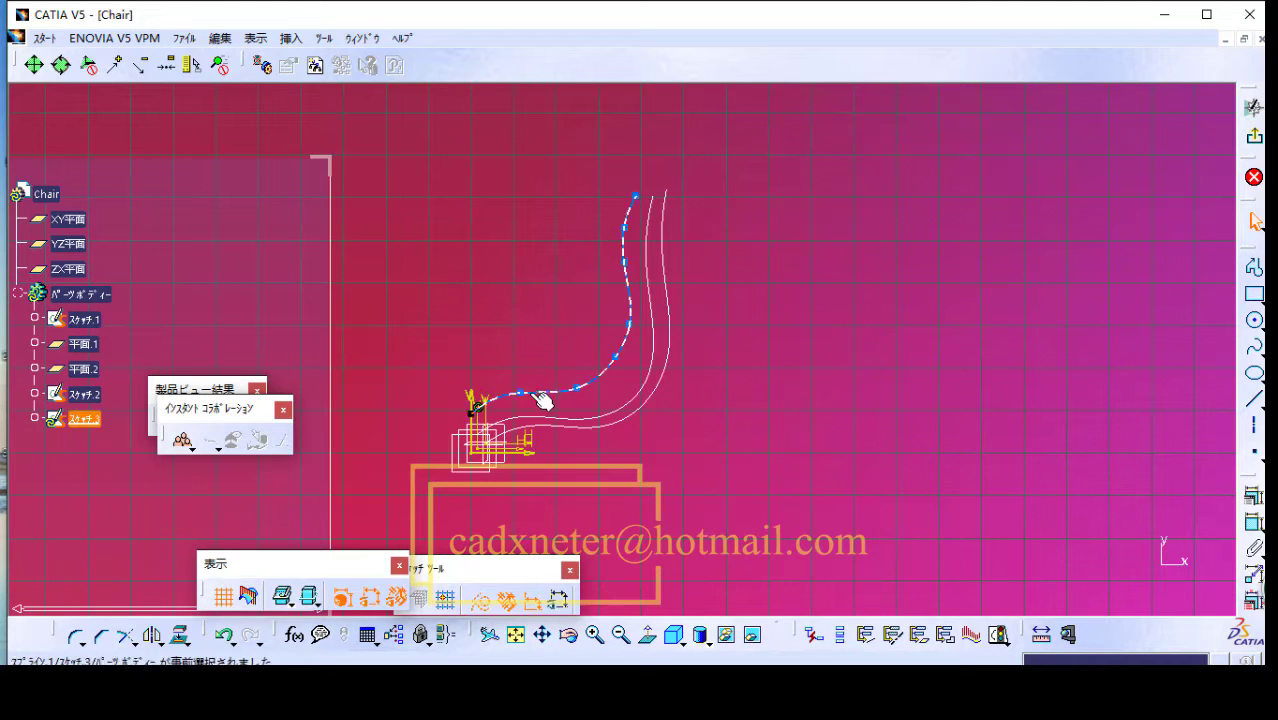
Step: Reposition the new spline's lower control points so the seat slopes smoothly into the backrest, and exit the sketch
{"action": "left_click_drag", "start_coordinate": [521, 393], "coordinate": [583, 388]}
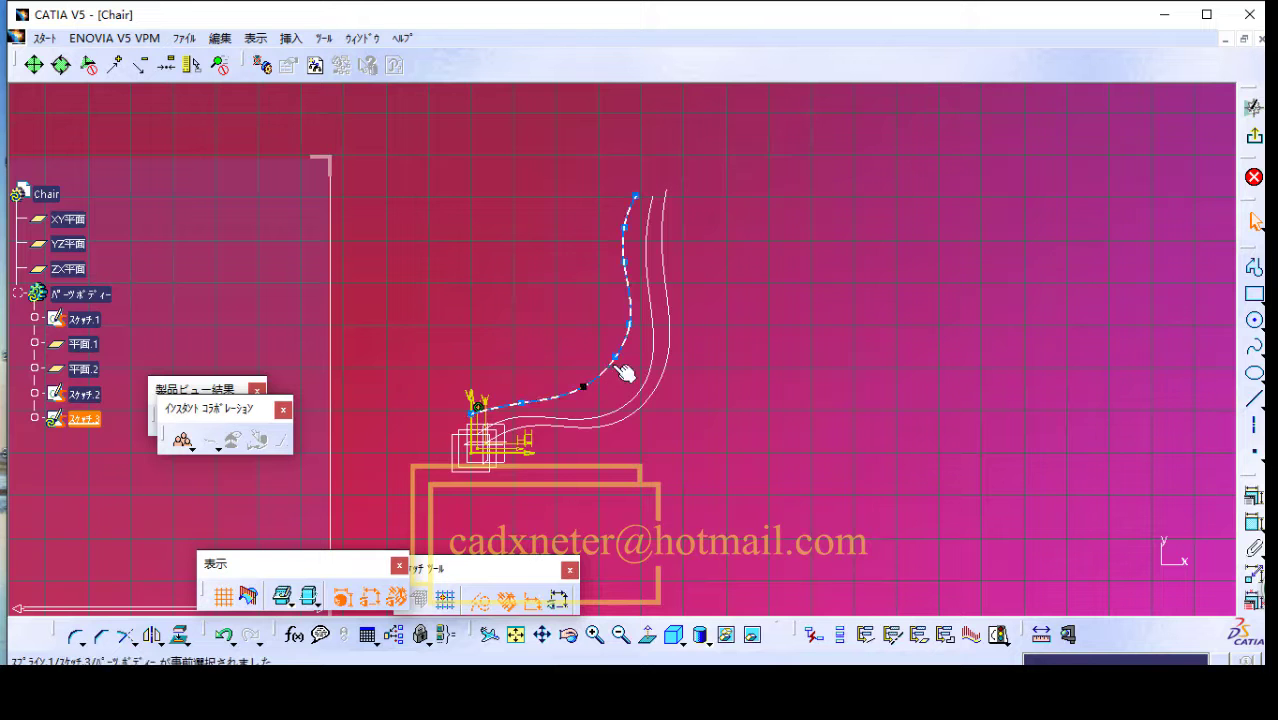
{"action": "left_click_drag", "start_coordinate": [628, 323], "coordinate": [617, 367]}
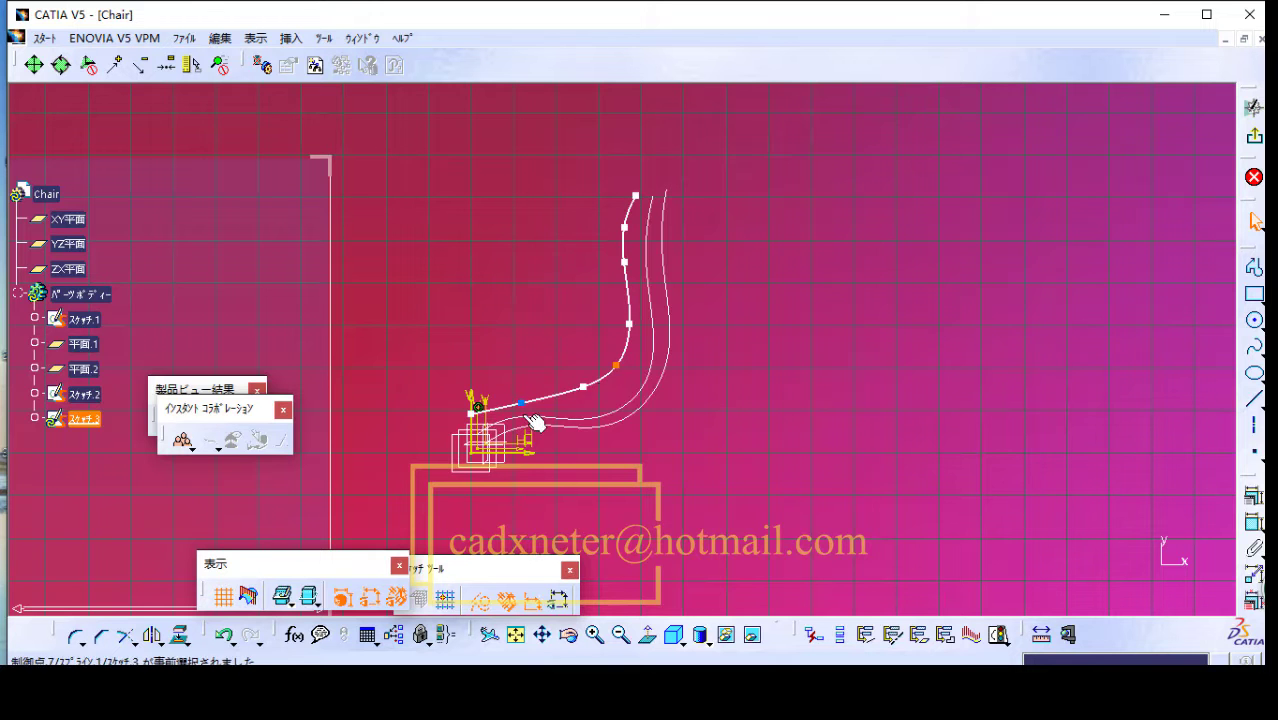
{"action": "left_click_drag", "start_coordinate": [585, 389], "coordinate": [565, 392]}
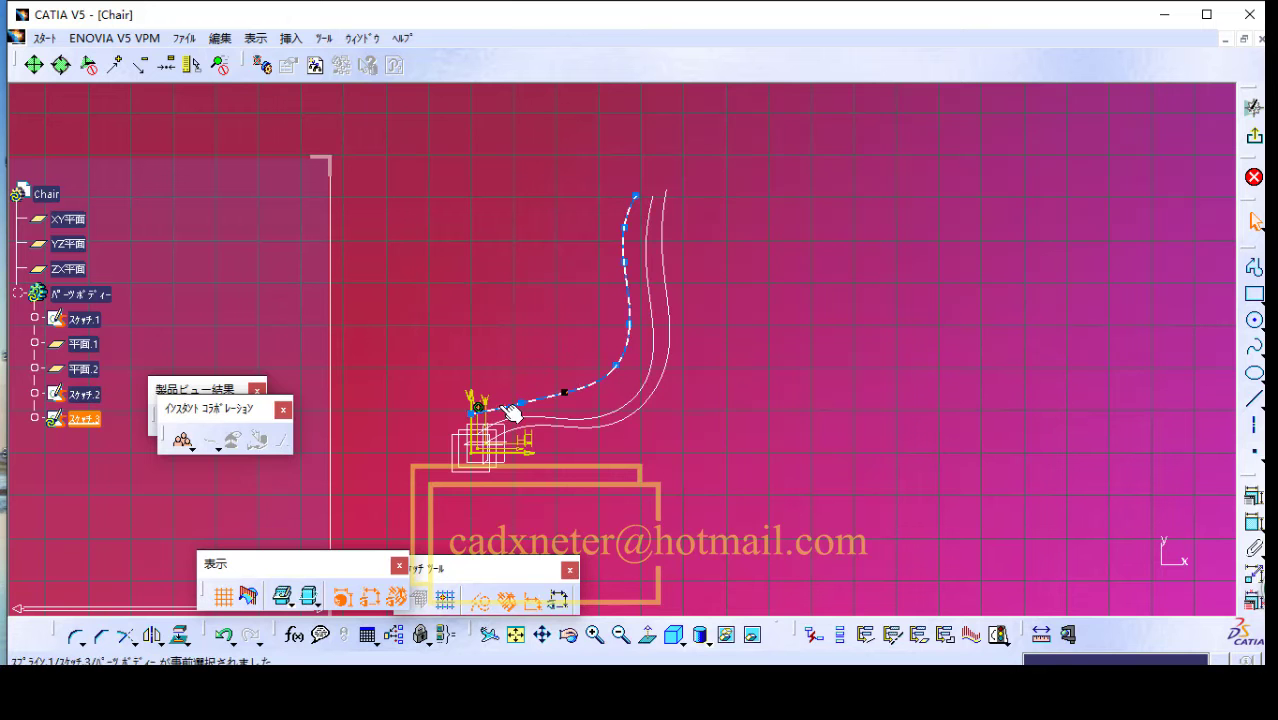
{"action": "left_click", "coordinate": [1254, 143]}
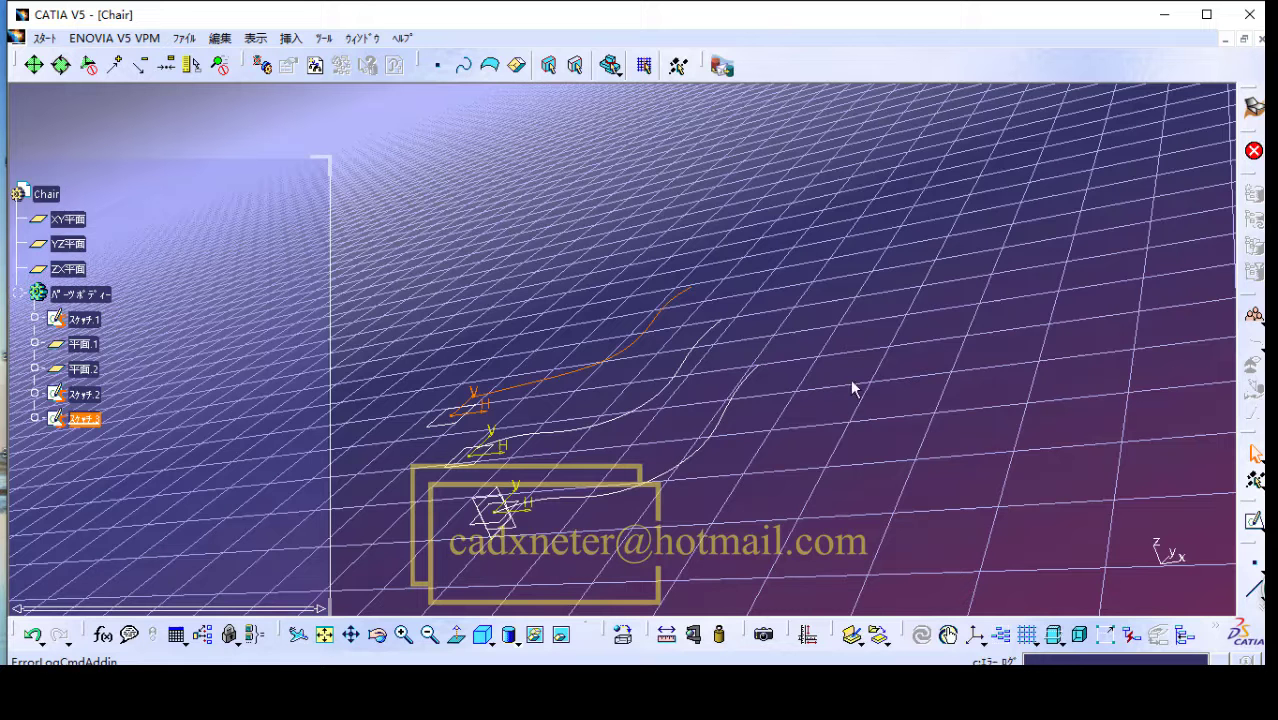
Step: Mirror the two profile sketches on the 160 mm and 270 mm offset planes about the XY plane with one Symmetry operation
{"action": "left_click", "coordinate": [290, 40]}
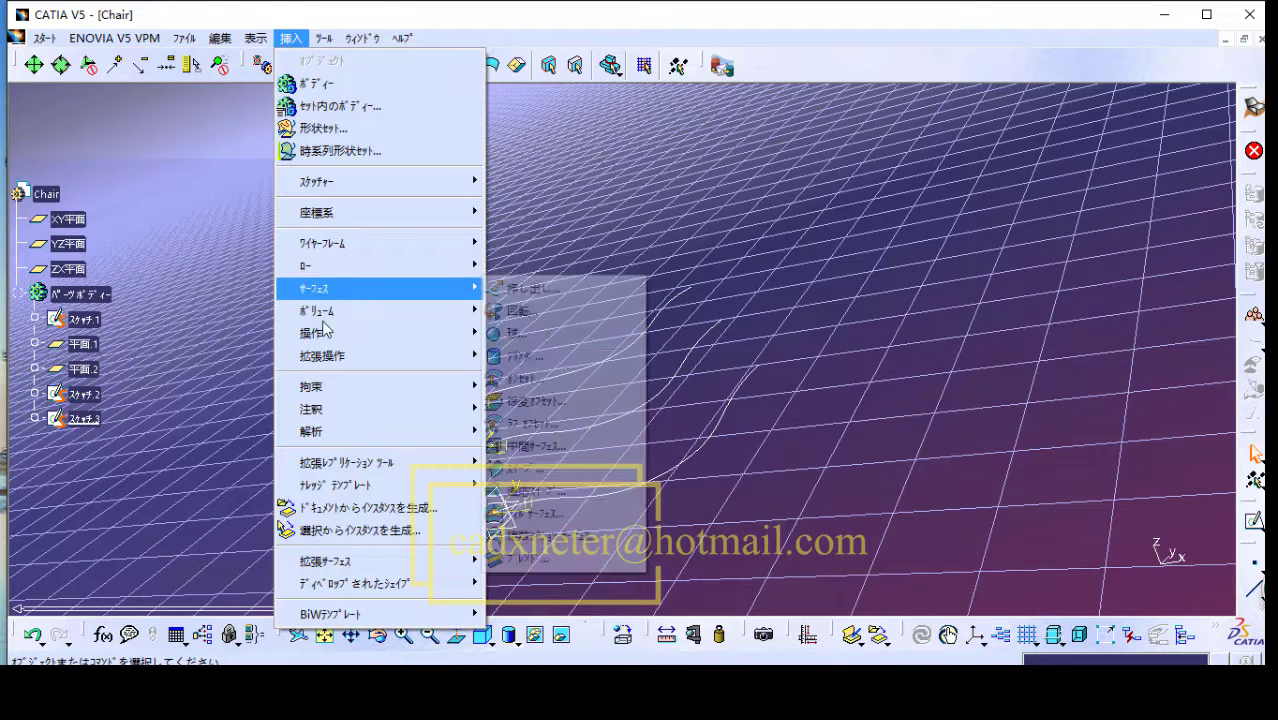
{"action": "mouse_move", "coordinate": [321, 334]}
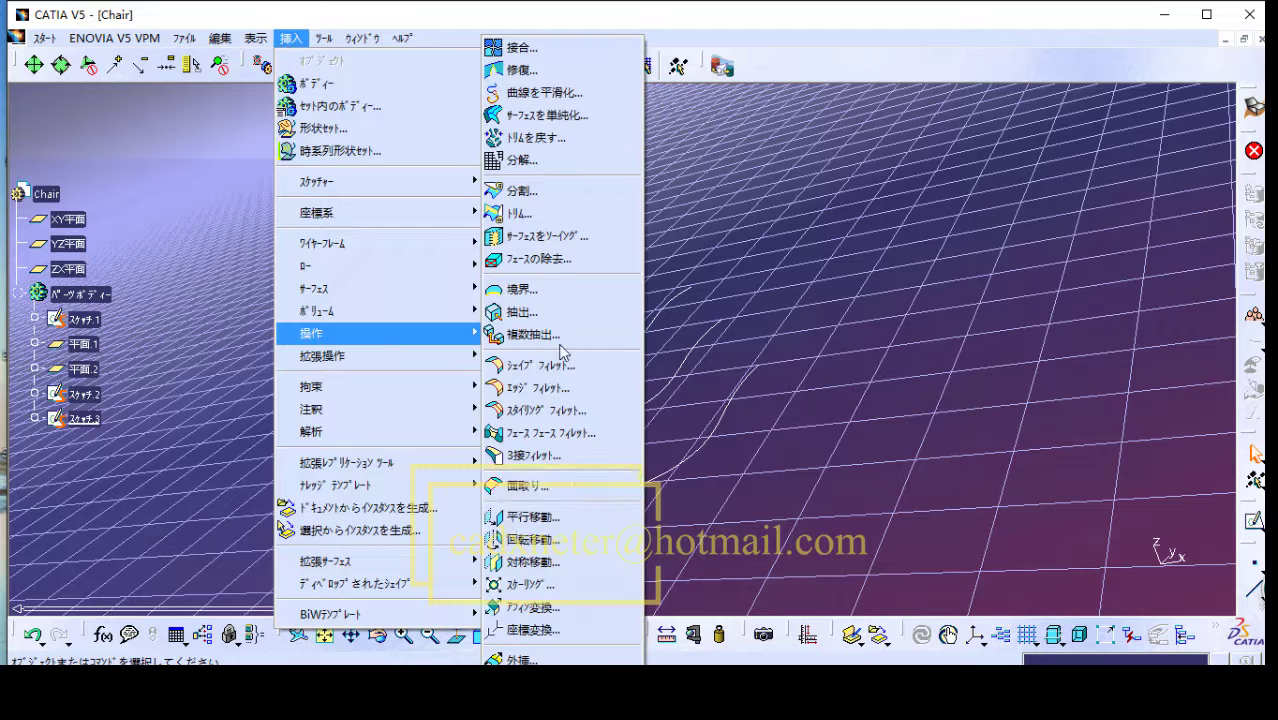
{"action": "left_click", "coordinate": [530, 562]}
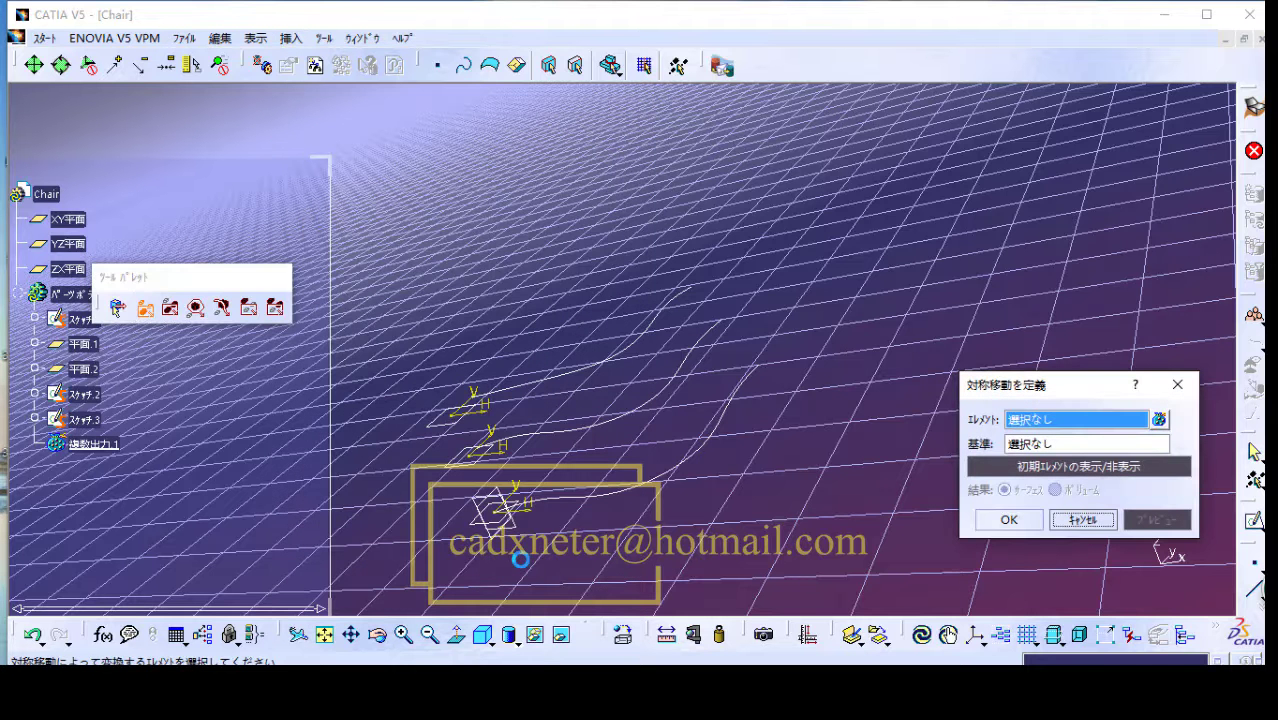
{"action": "left_click", "coordinate": [1159, 420]}
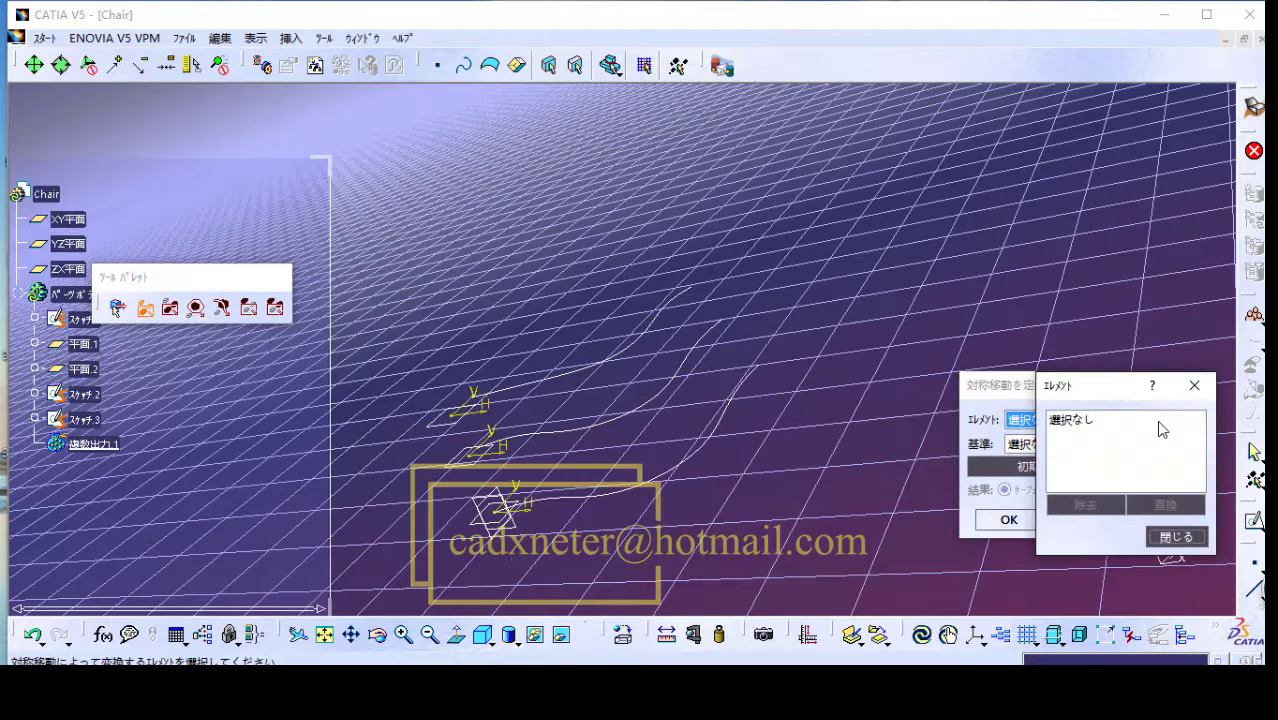
{"action": "left_click", "coordinate": [596, 363]}
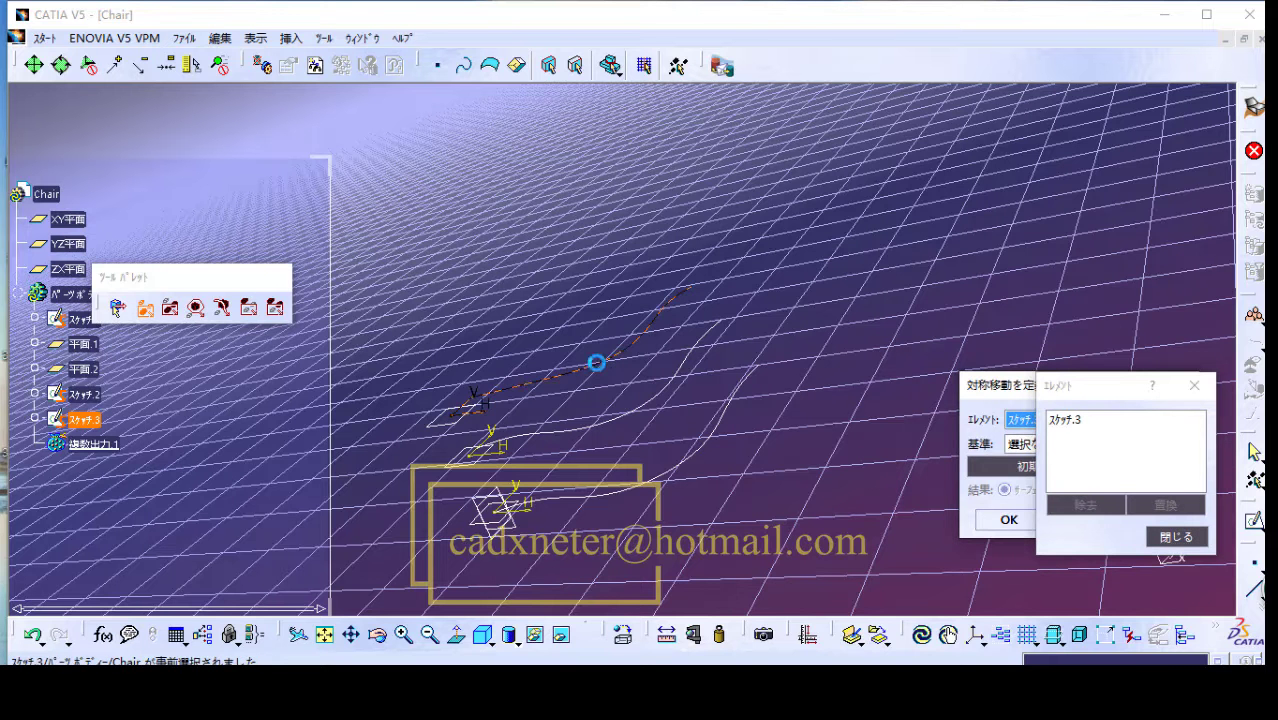
{"action": "left_click", "coordinate": [598, 424]}
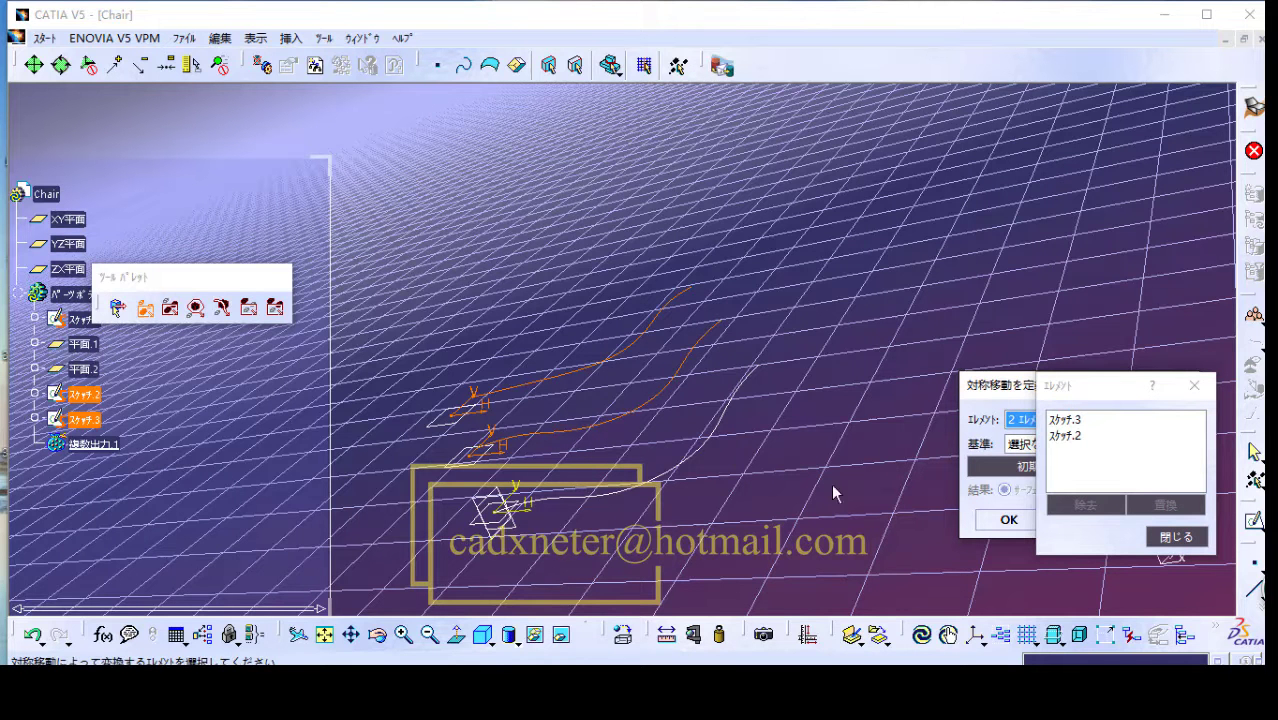
{"action": "left_click", "coordinate": [1176, 538]}
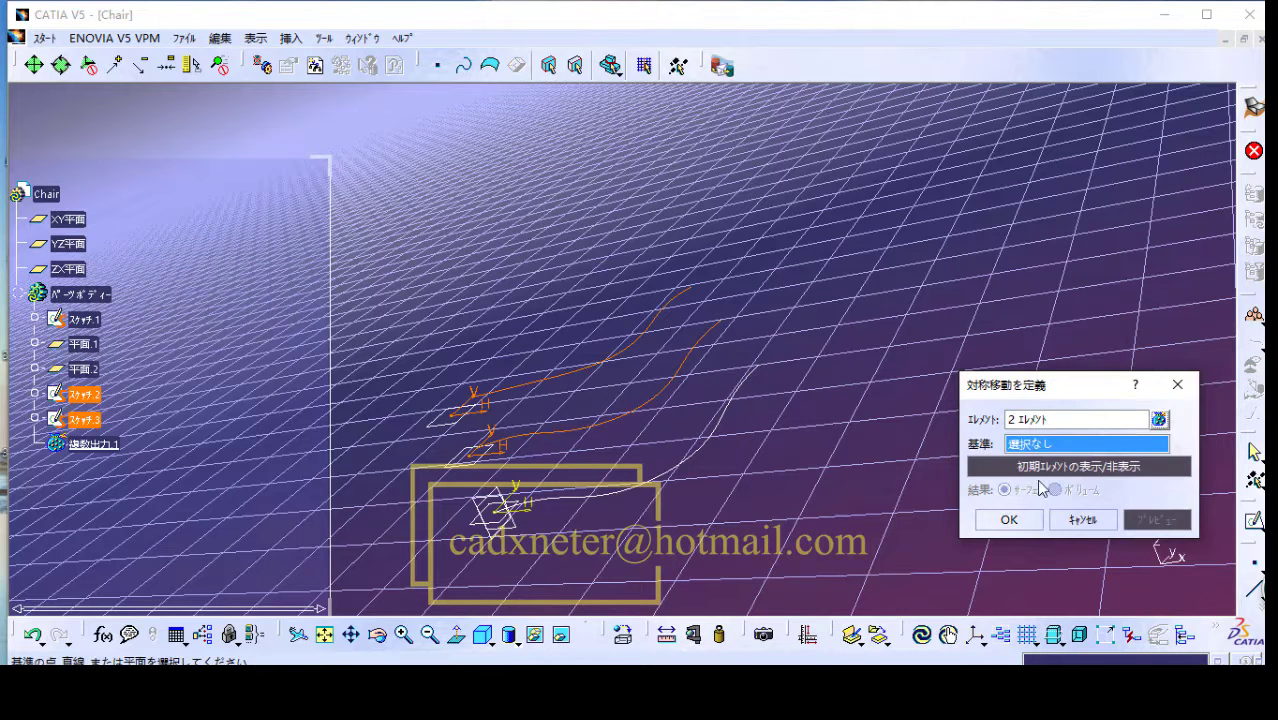
{"action": "left_click", "coordinate": [66, 220]}
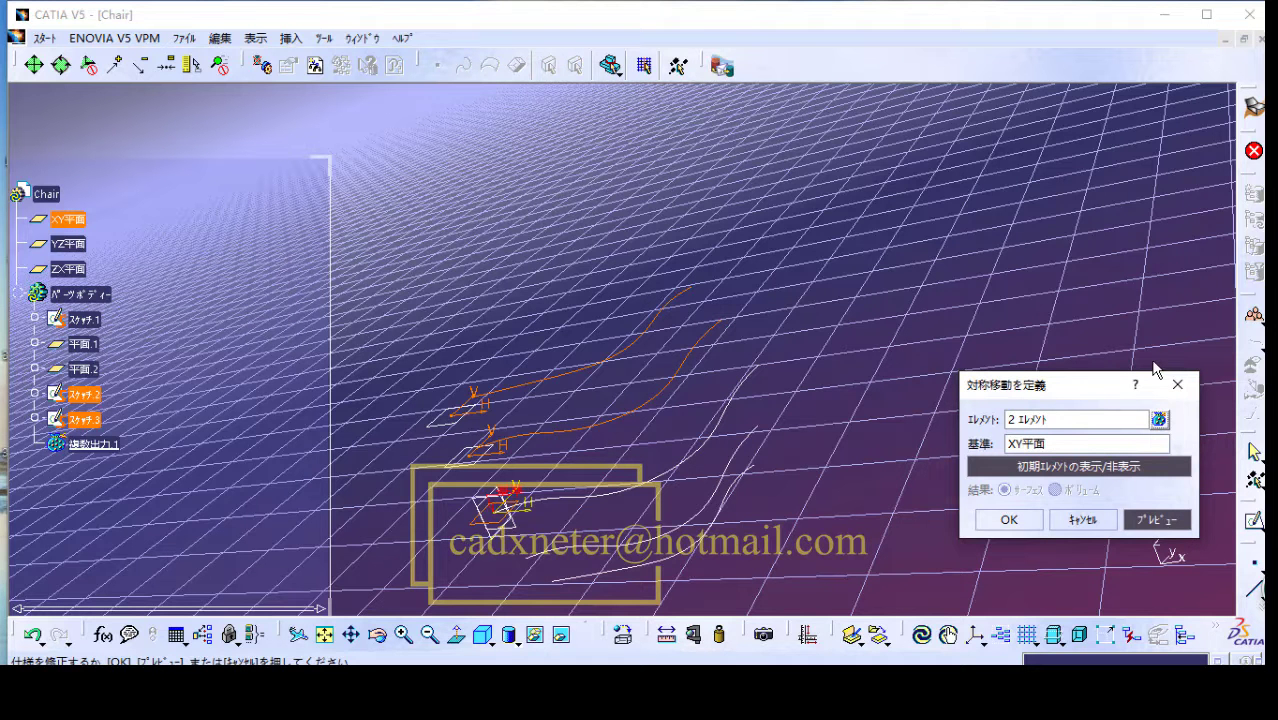
{"action": "left_click", "coordinate": [1008, 519]}
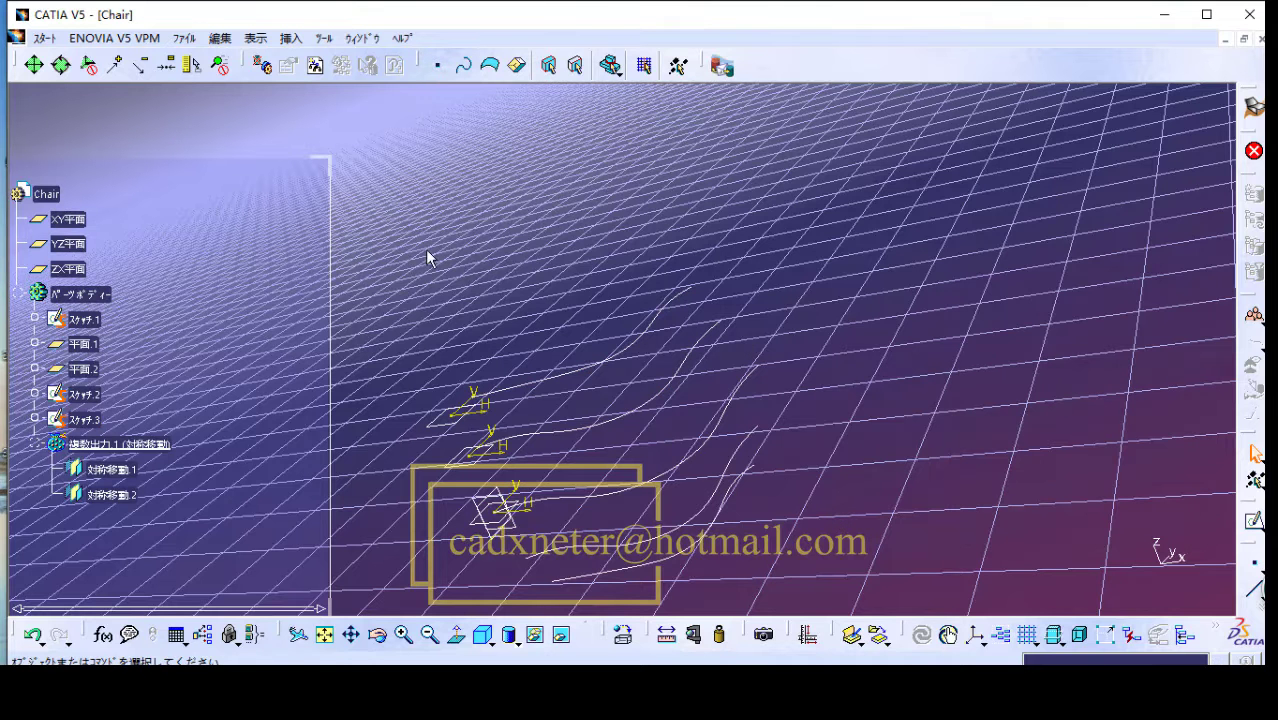
Step: Create a multi-section surface through all five side profiles in order, from the outer mirrored curve across to the 270 mm plane's sketch
{"action": "left_click", "coordinate": [290, 39]}
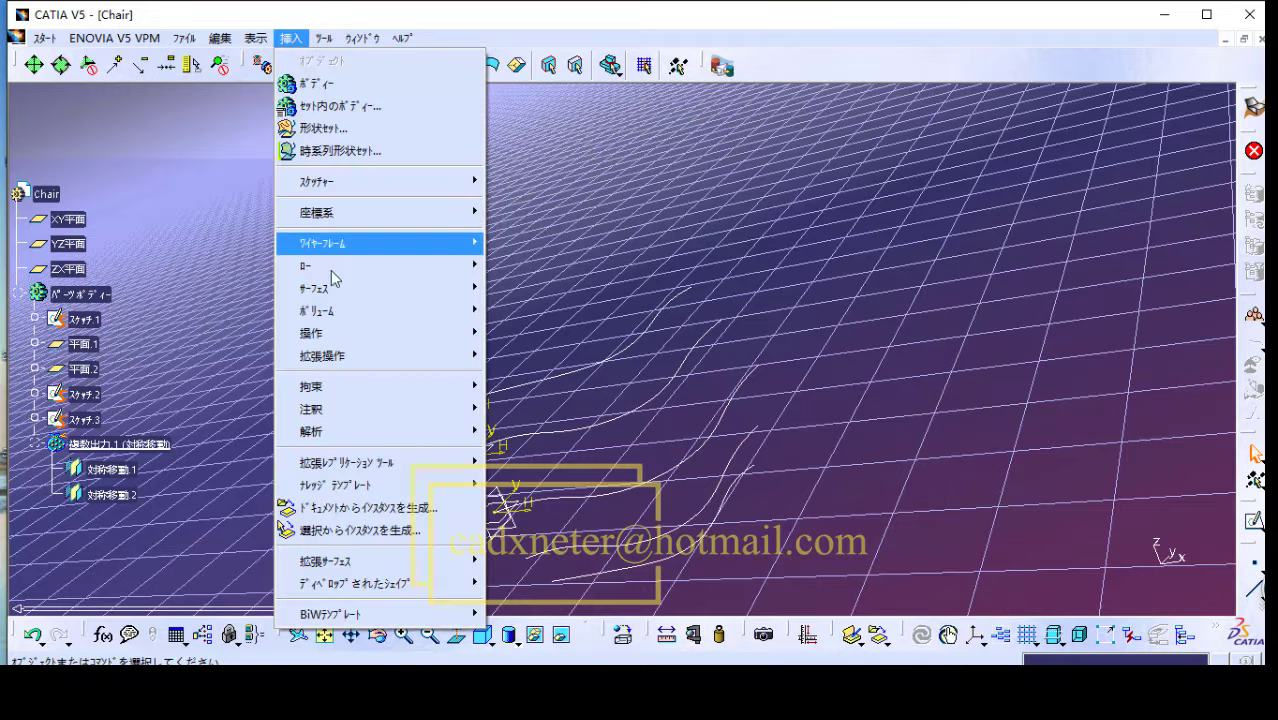
{"action": "mouse_move", "coordinate": [334, 287]}
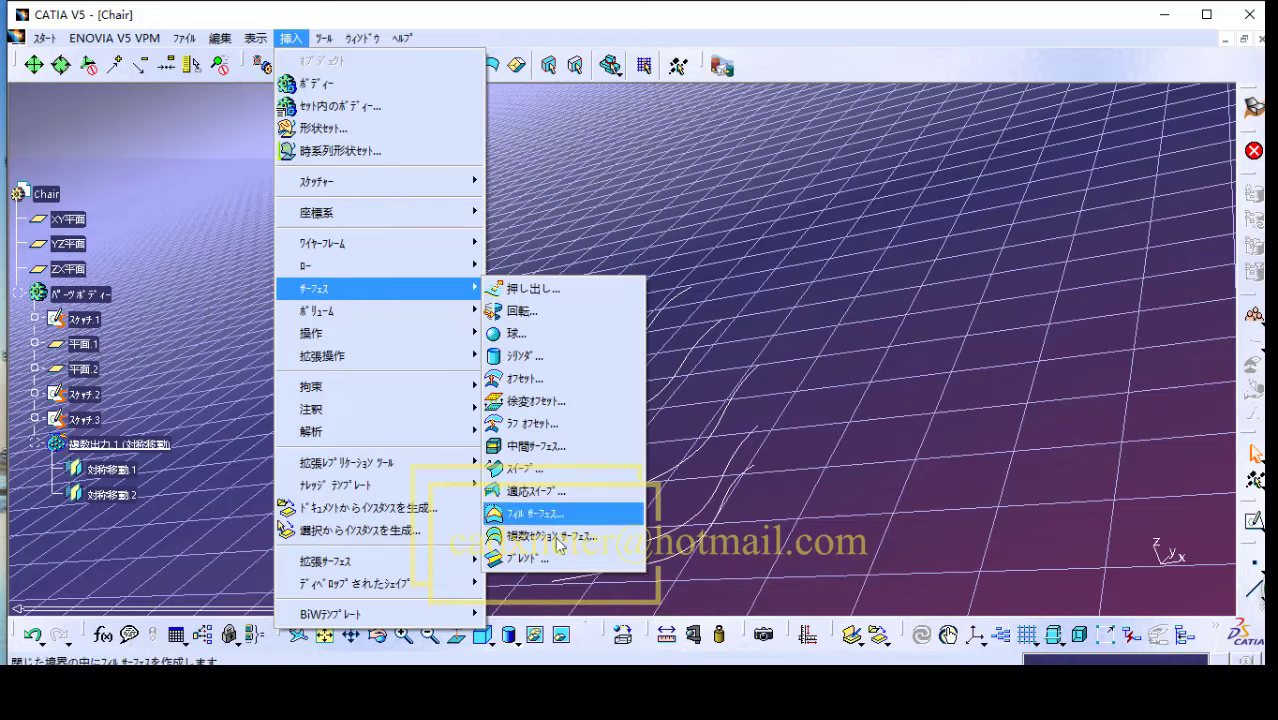
{"action": "left_click", "coordinate": [565, 539]}
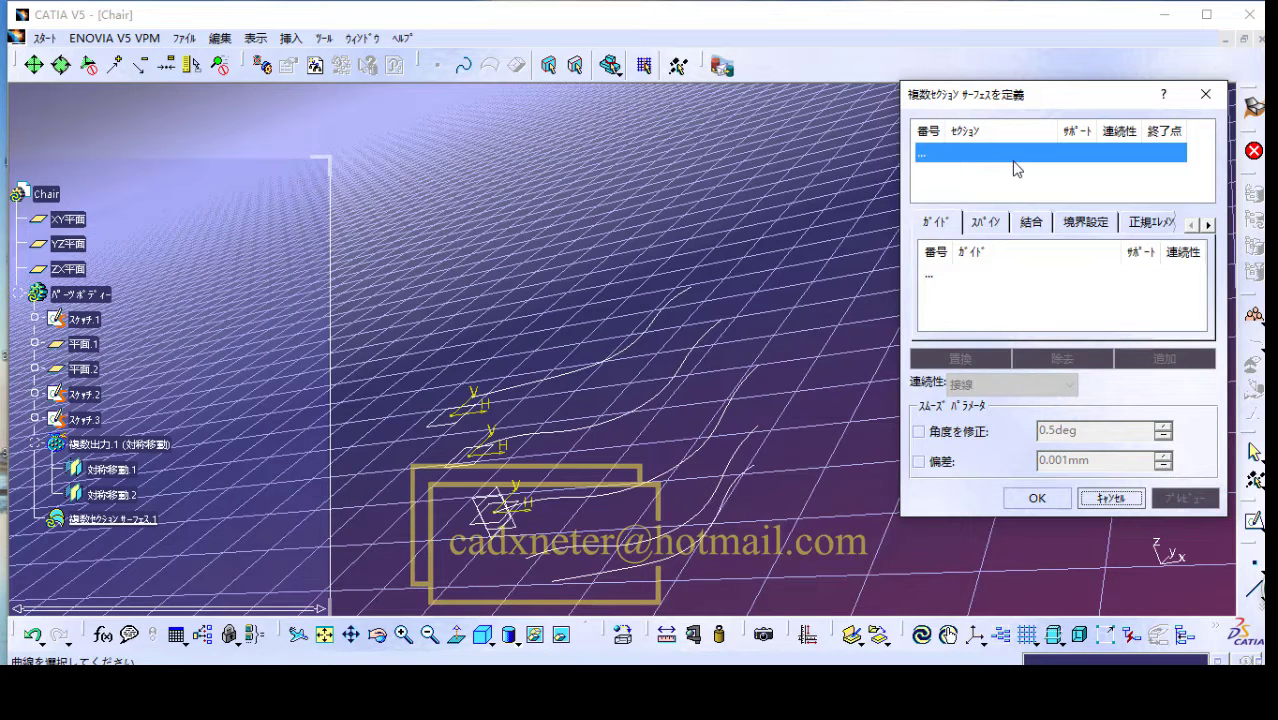
{"action": "left_click", "coordinate": [693, 558]}
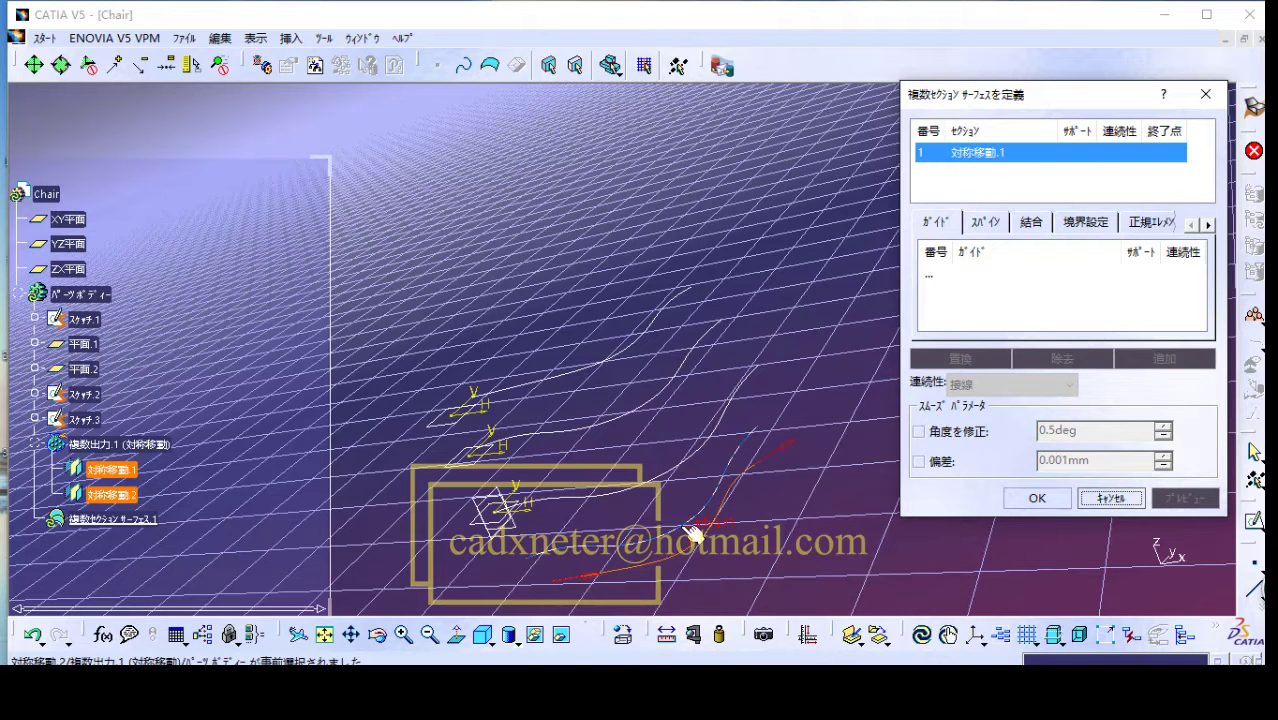
{"action": "left_click", "coordinate": [690, 530]}
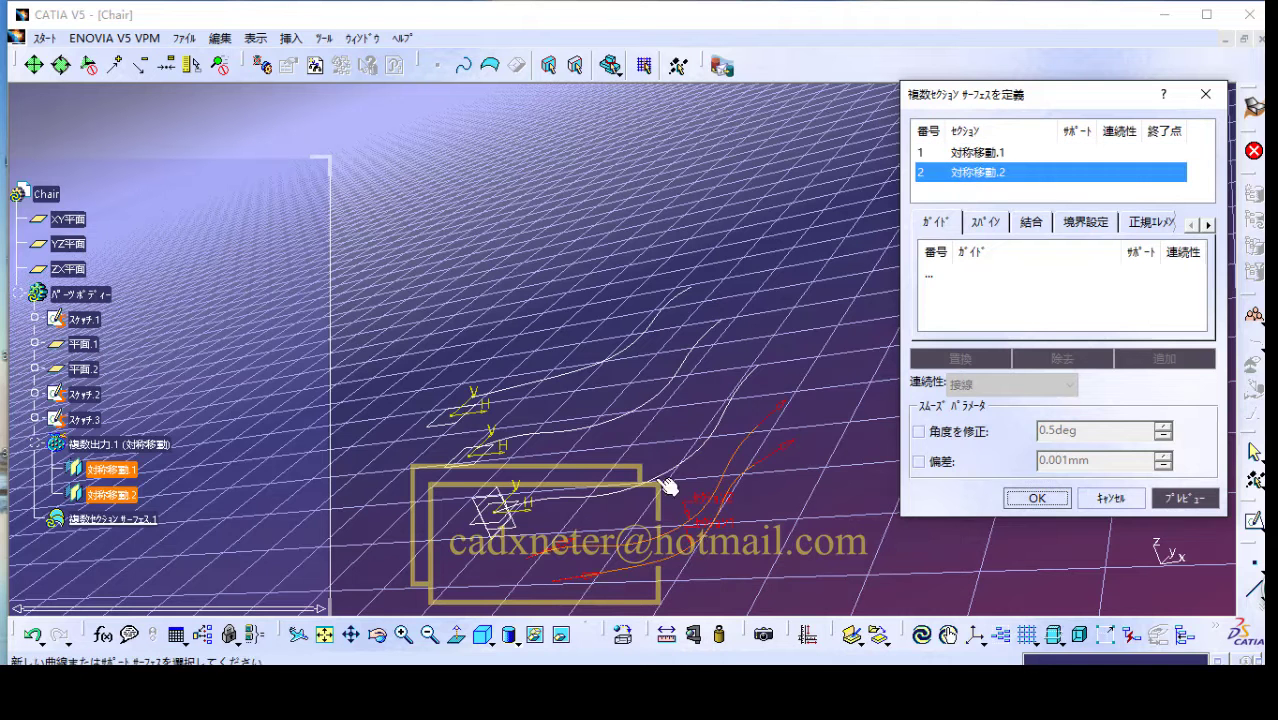
{"action": "left_click", "coordinate": [648, 474]}
{"action": "left_click", "coordinate": [613, 372]}
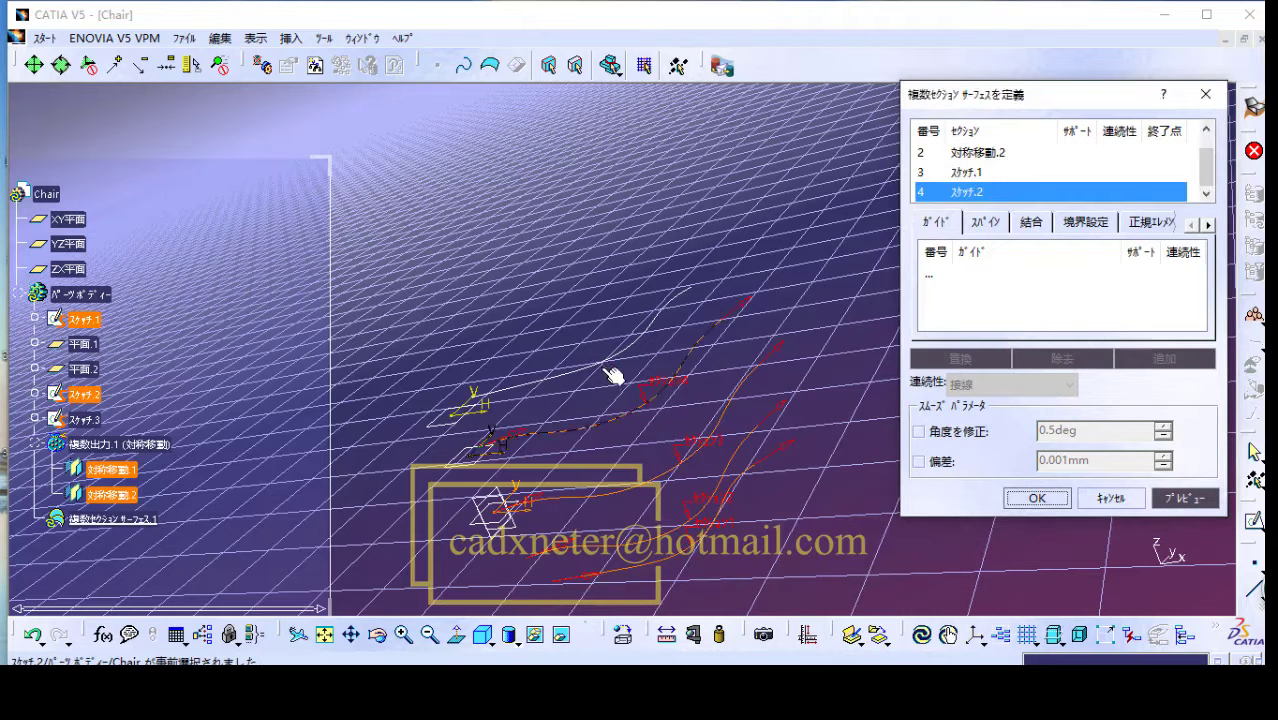
{"action": "left_click", "coordinate": [602, 357]}
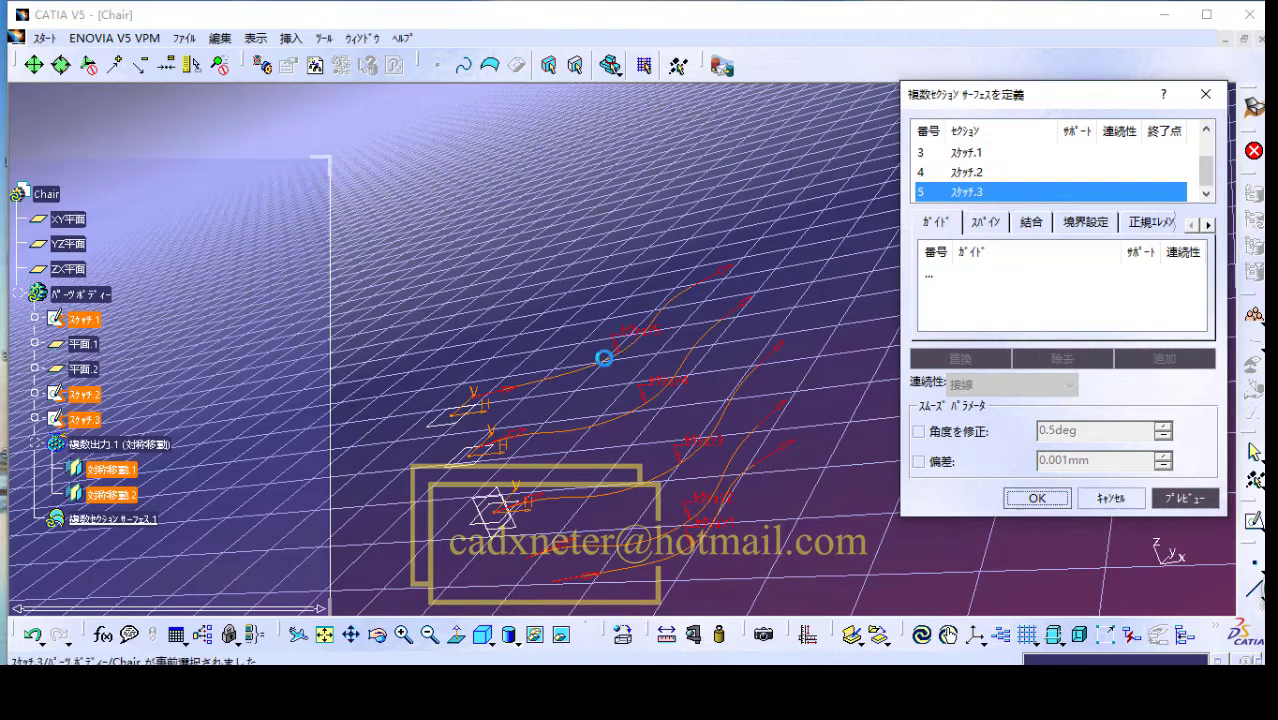
{"action": "left_click", "coordinate": [1042, 498]}
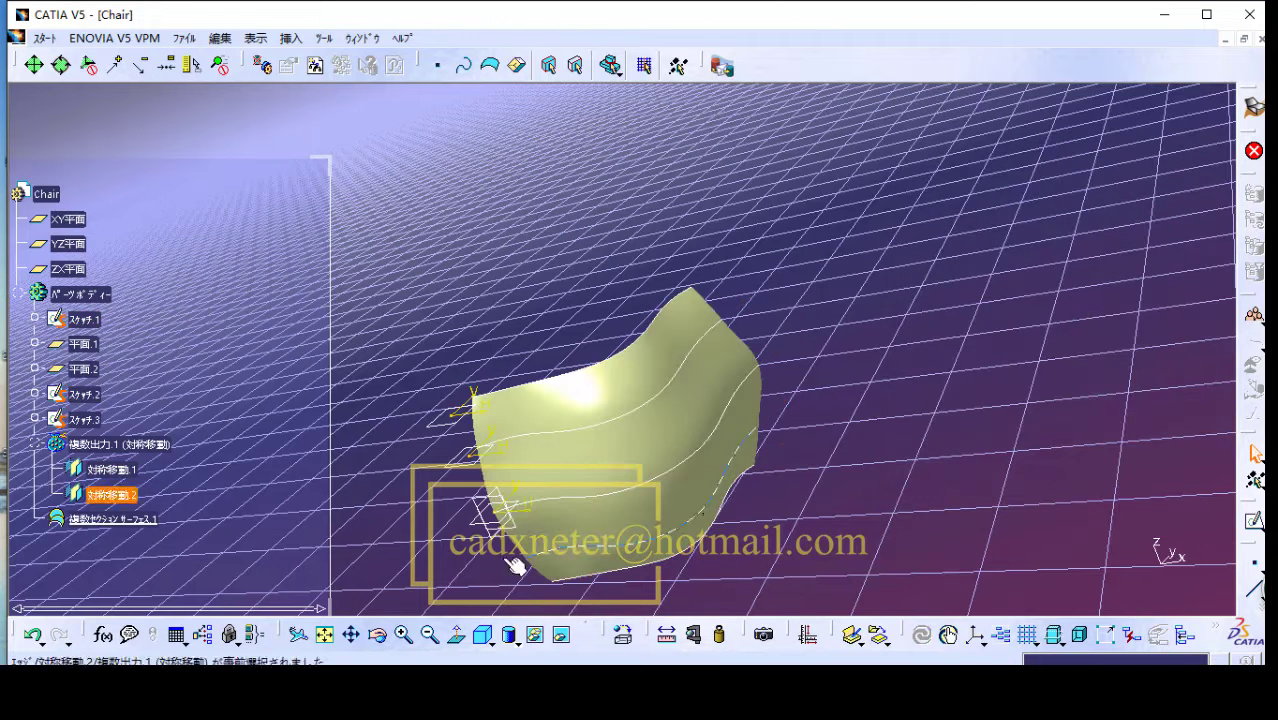
Step: Create a 3D corner curve of radius 100 mm between the backrest's top edge and the outer mirrored profile
{"action": "left_click", "coordinate": [380, 643]}
{"action": "left_click_drag", "start_coordinate": [465, 371], "coordinate": [876, 494]}
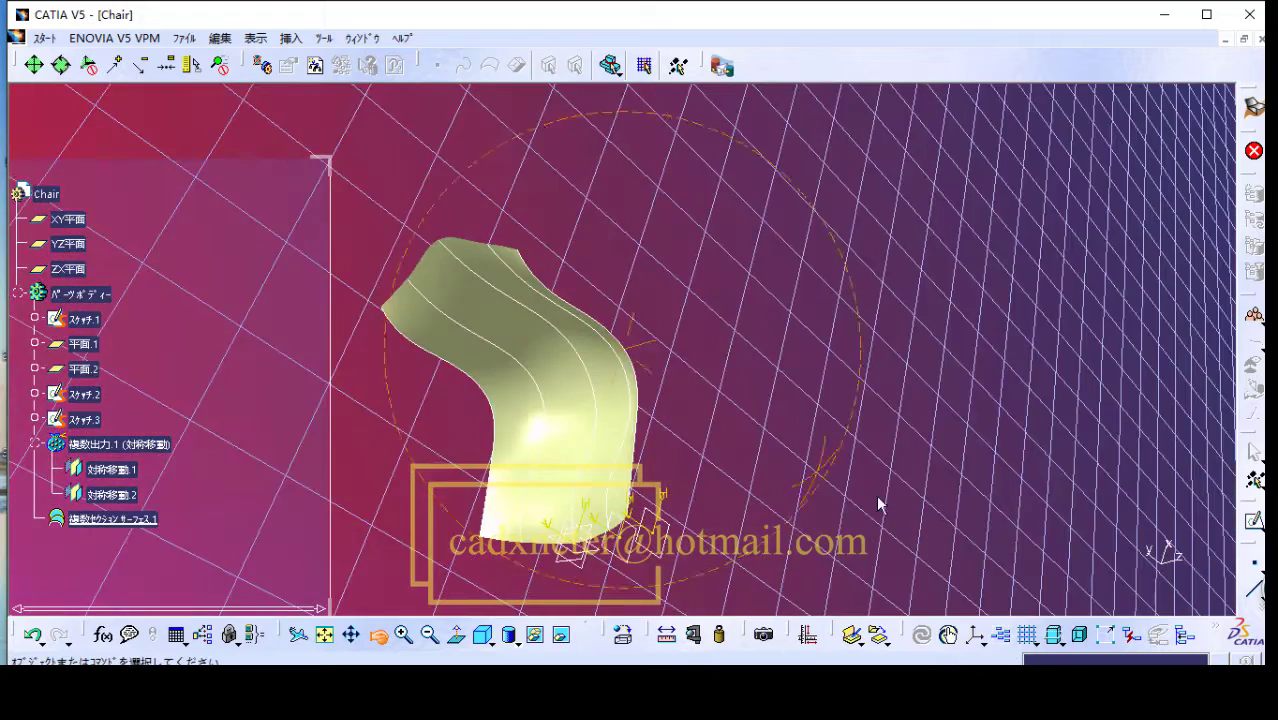
{"action": "left_click", "coordinate": [380, 640]}
{"action": "left_click_drag", "start_coordinate": [451, 406], "coordinate": [655, 286]}
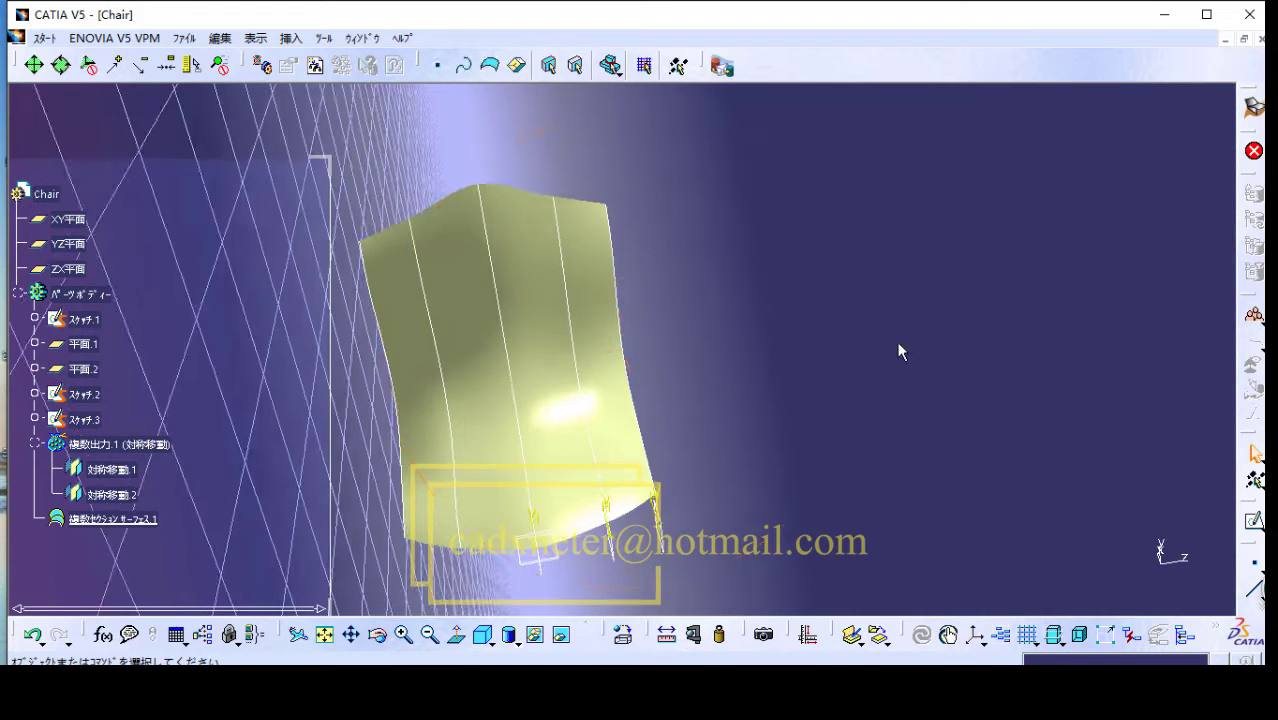
{"action": "left_click", "coordinate": [291, 40]}
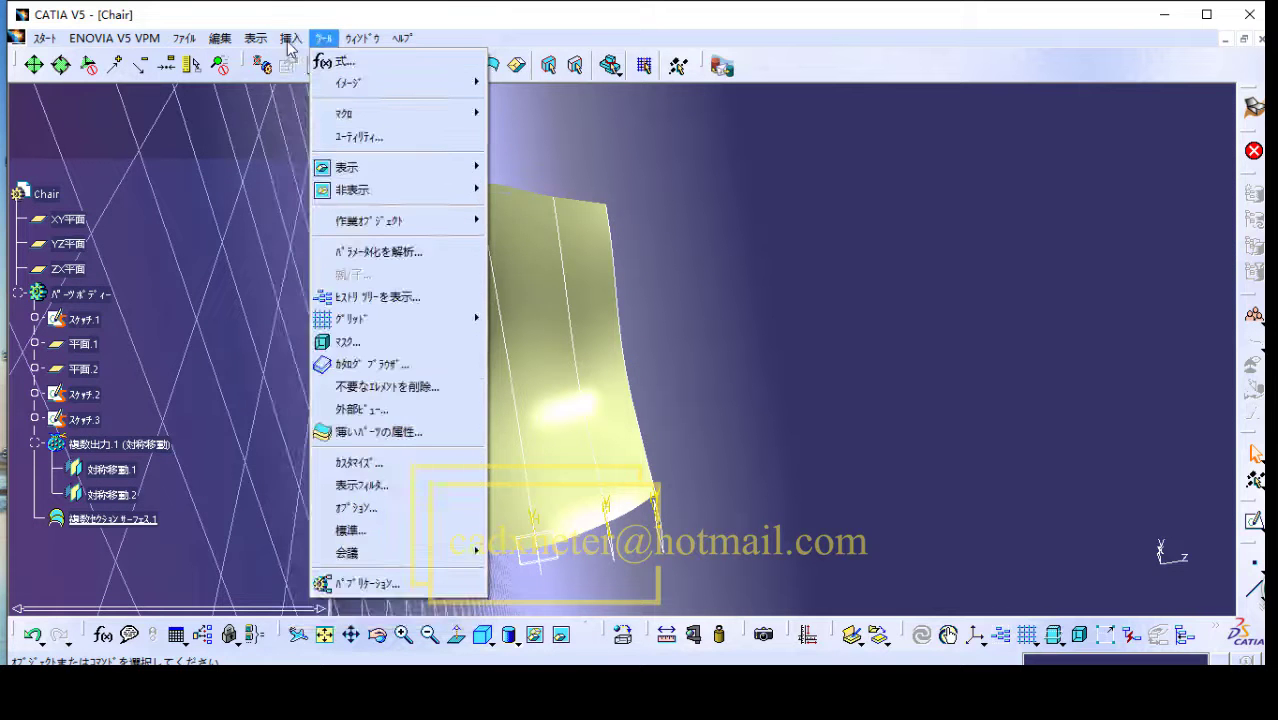
{"action": "mouse_move", "coordinate": [323, 246]}
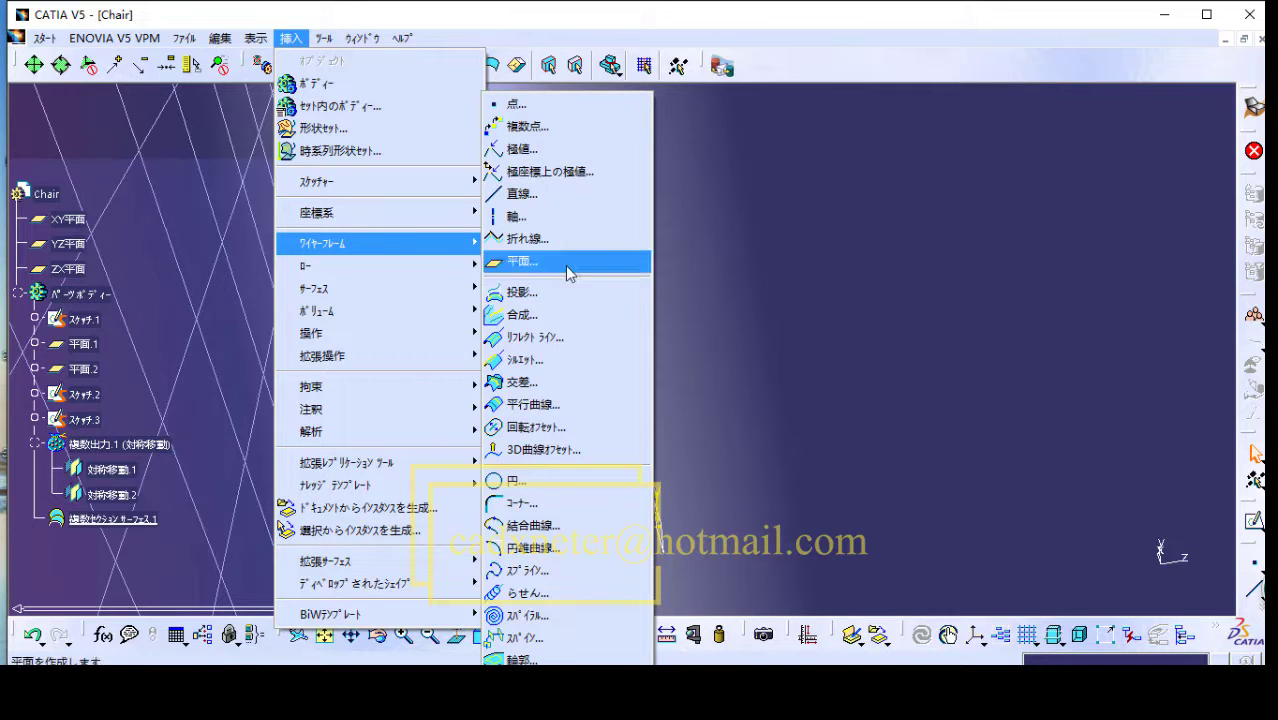
{"action": "left_click", "coordinate": [527, 503]}
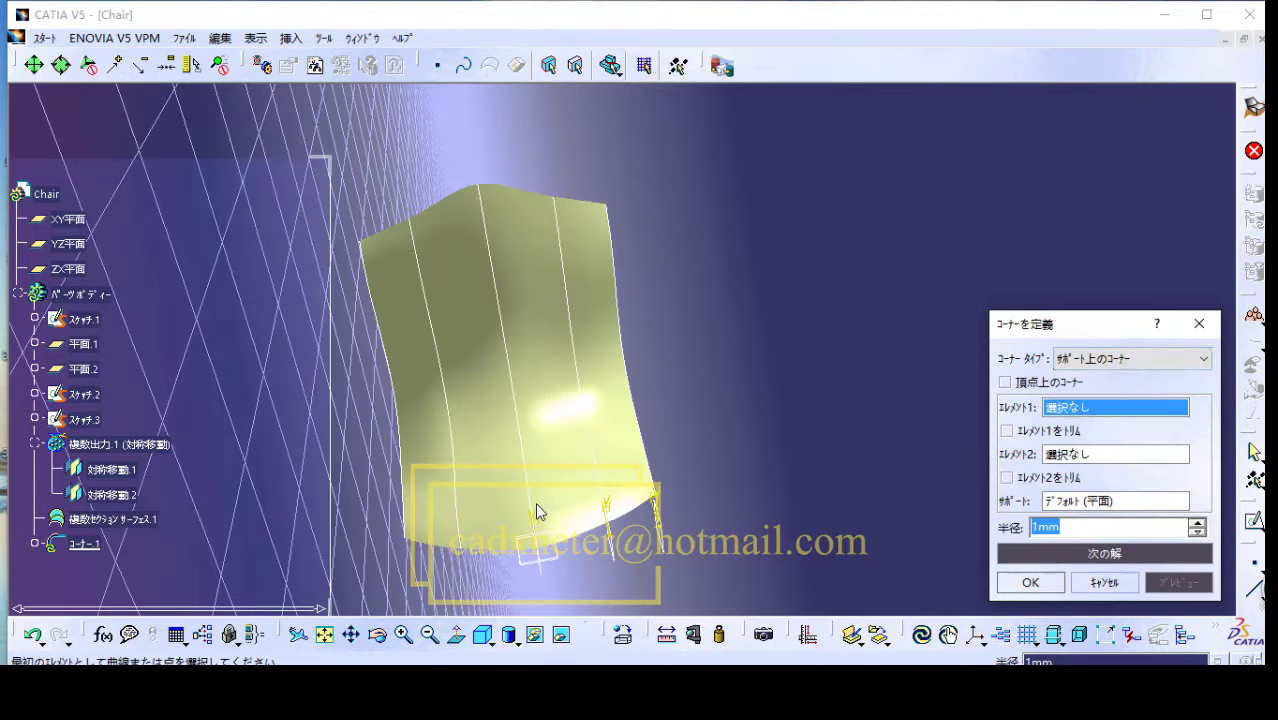
{"action": "left_click", "coordinate": [1200, 360]}
{"action": "left_click", "coordinate": [1097, 396]}
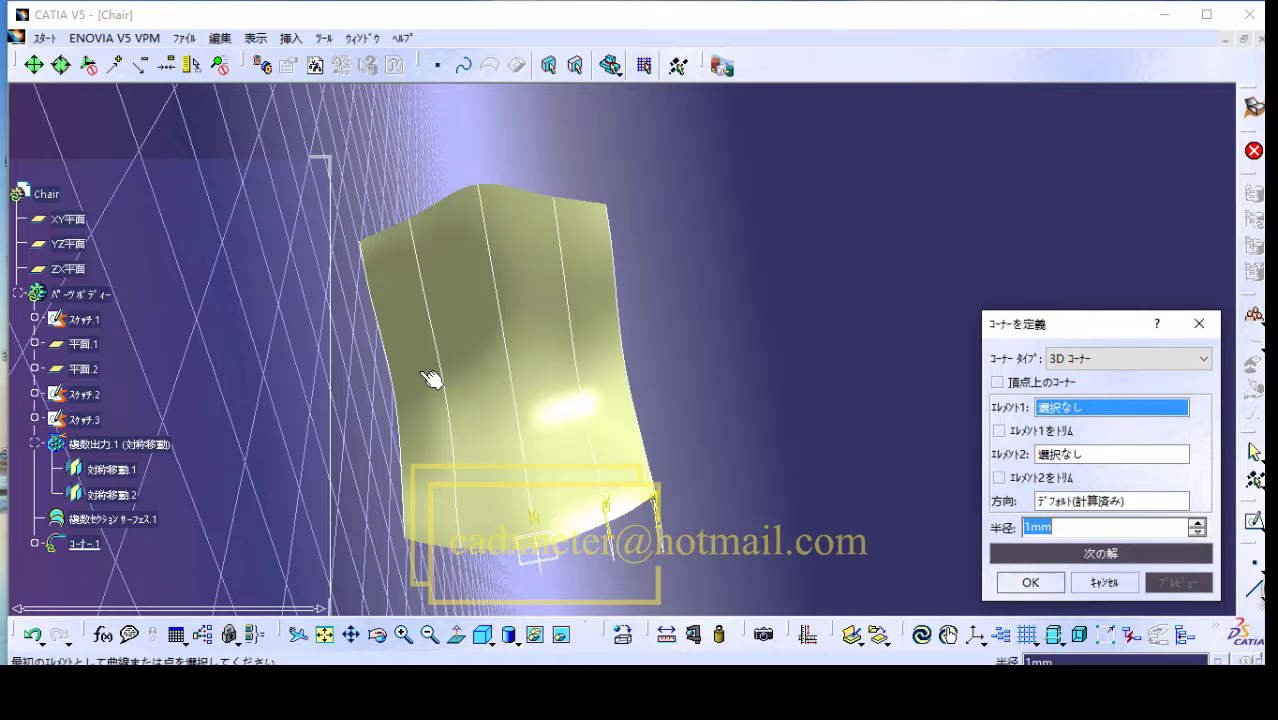
{"action": "left_click", "coordinate": [392, 224]}
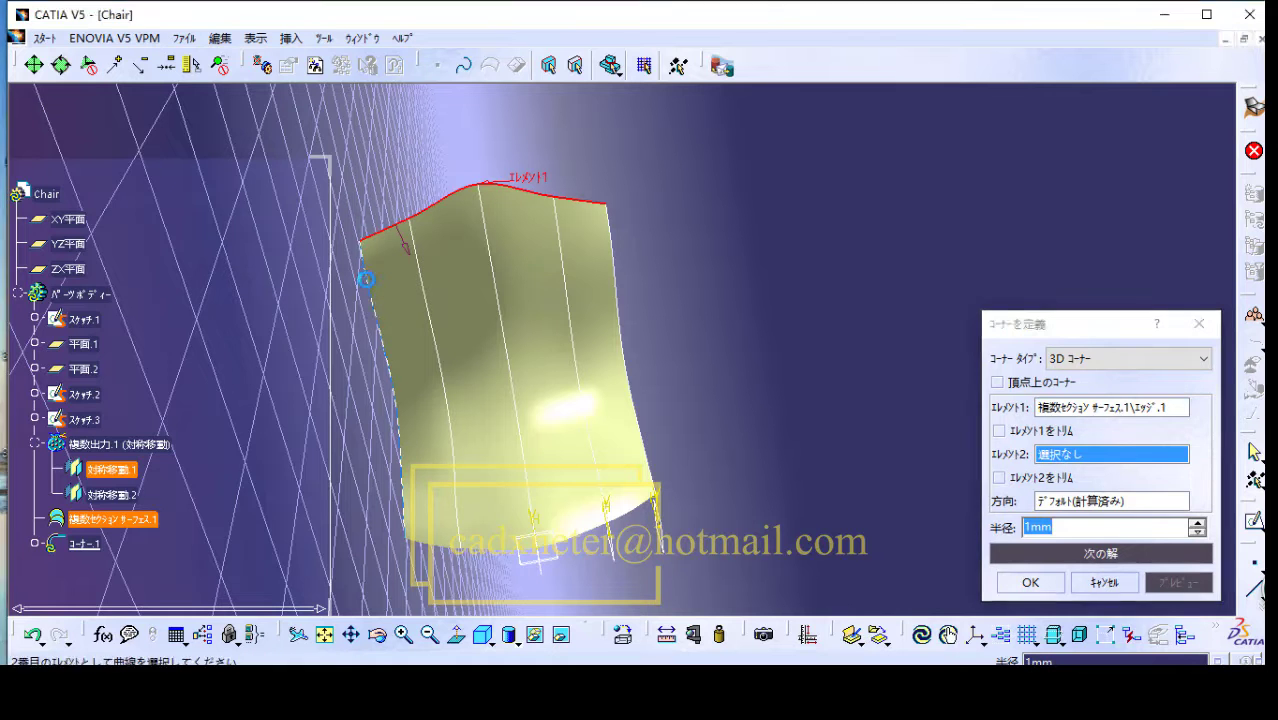
{"action": "left_click", "coordinate": [366, 272]}
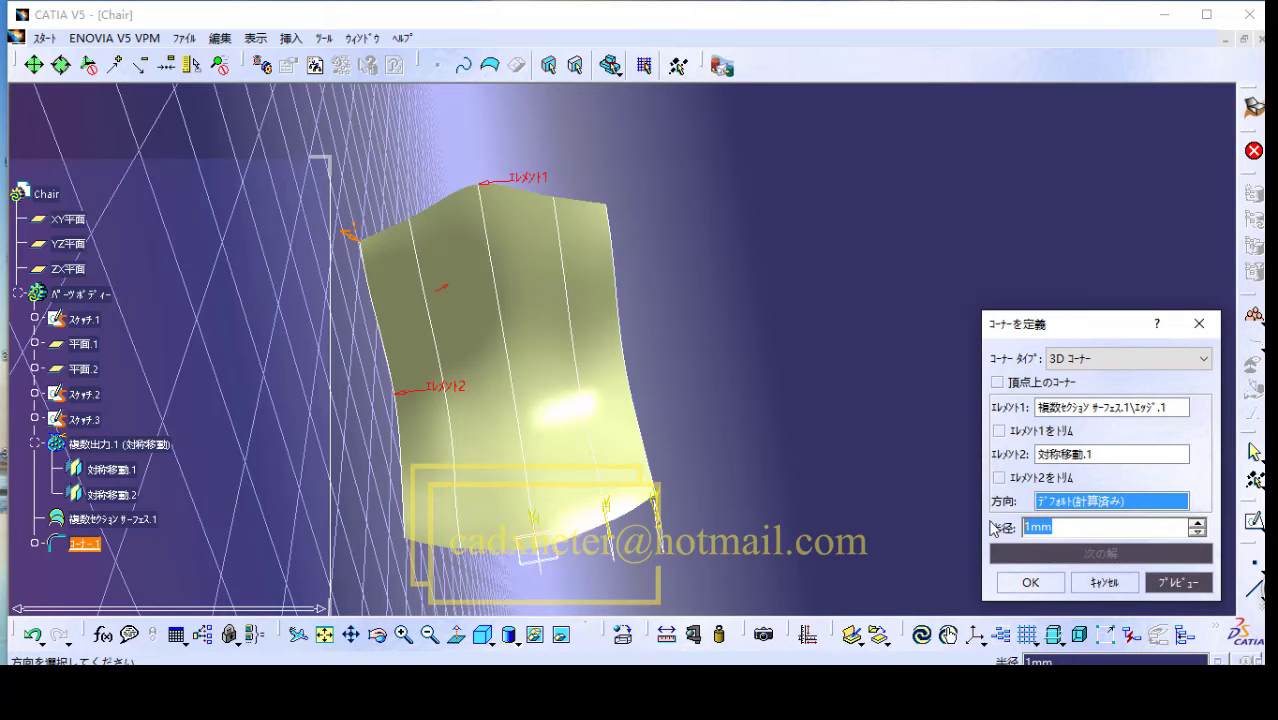
{"action": "type", "text": "100"}
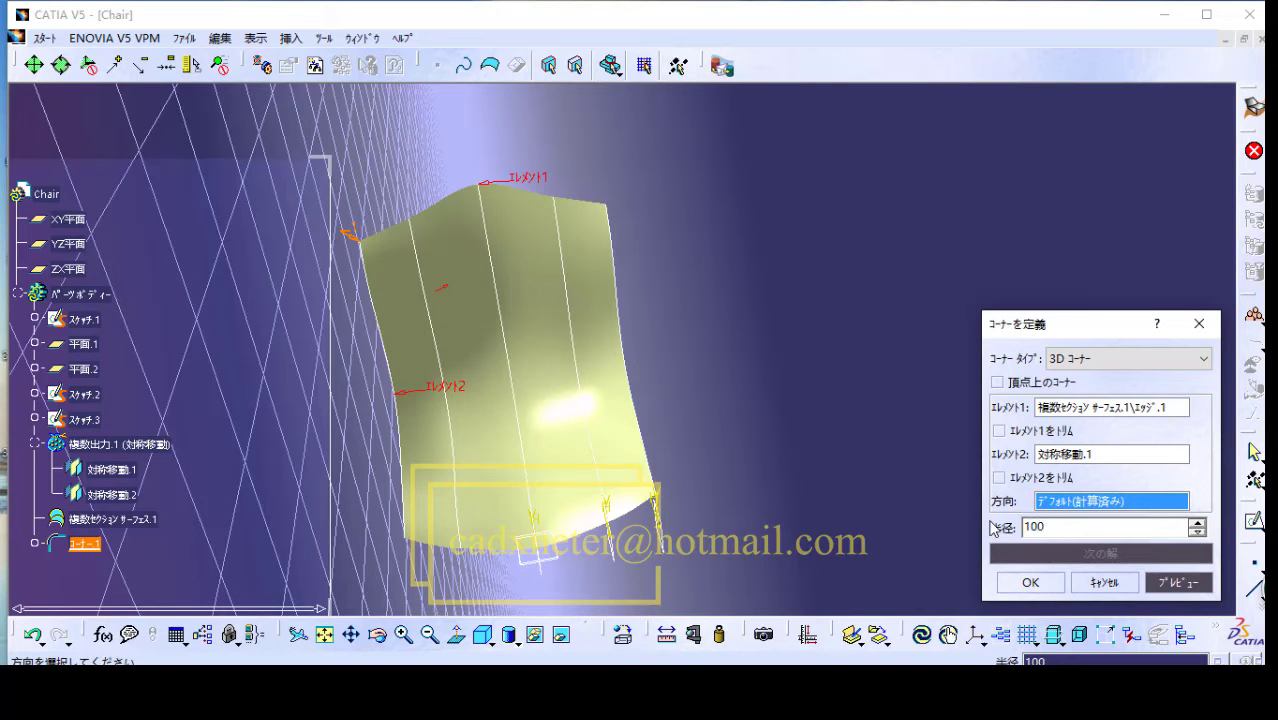
{"action": "left_click", "coordinate": [1030, 582]}
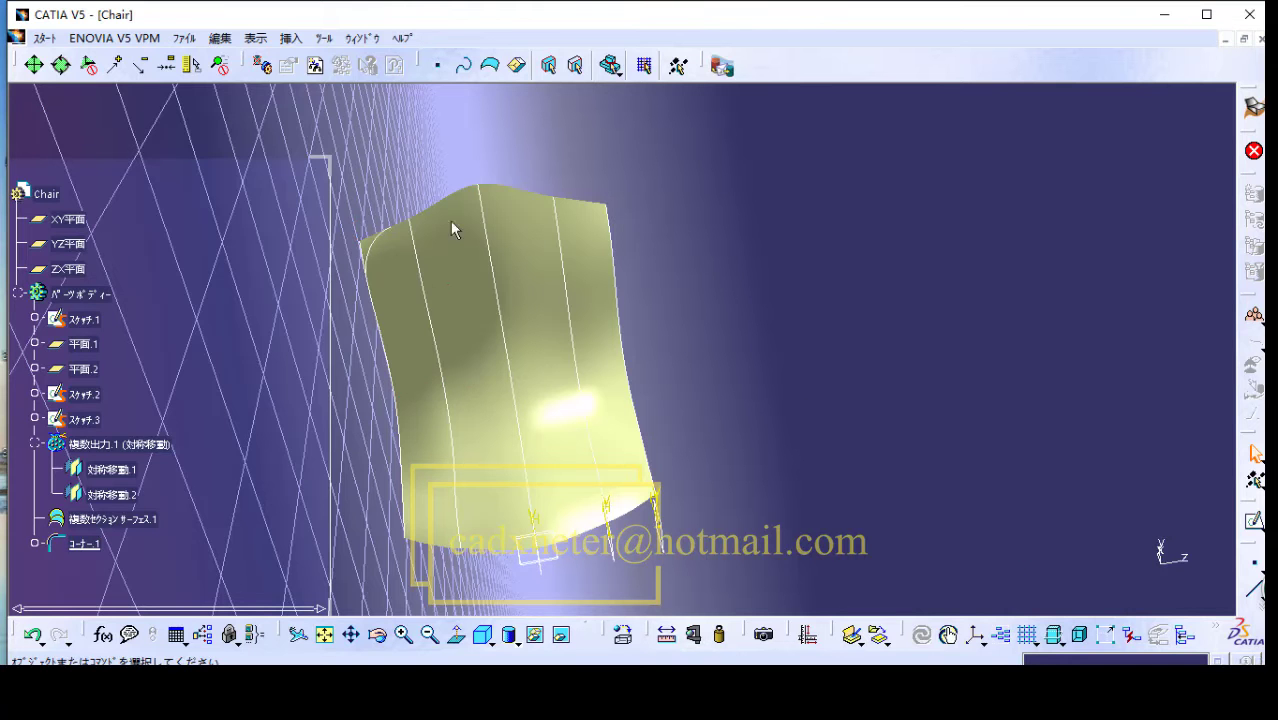
Step: Create a second 3D corner of radius 100 mm between the backrest's top edge and the side profile on the 270 mm plane
{"action": "left_click", "coordinate": [290, 40]}
{"action": "mouse_move", "coordinate": [331, 265]}
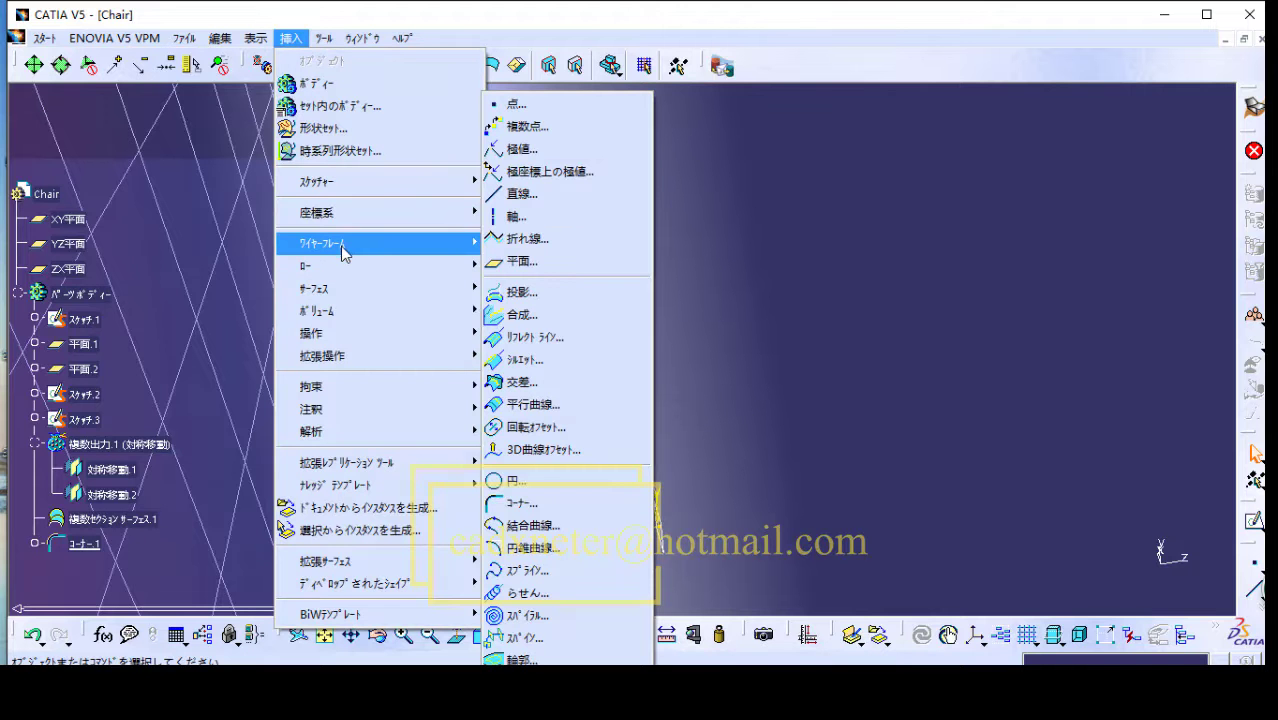
{"action": "left_click", "coordinate": [557, 512]}
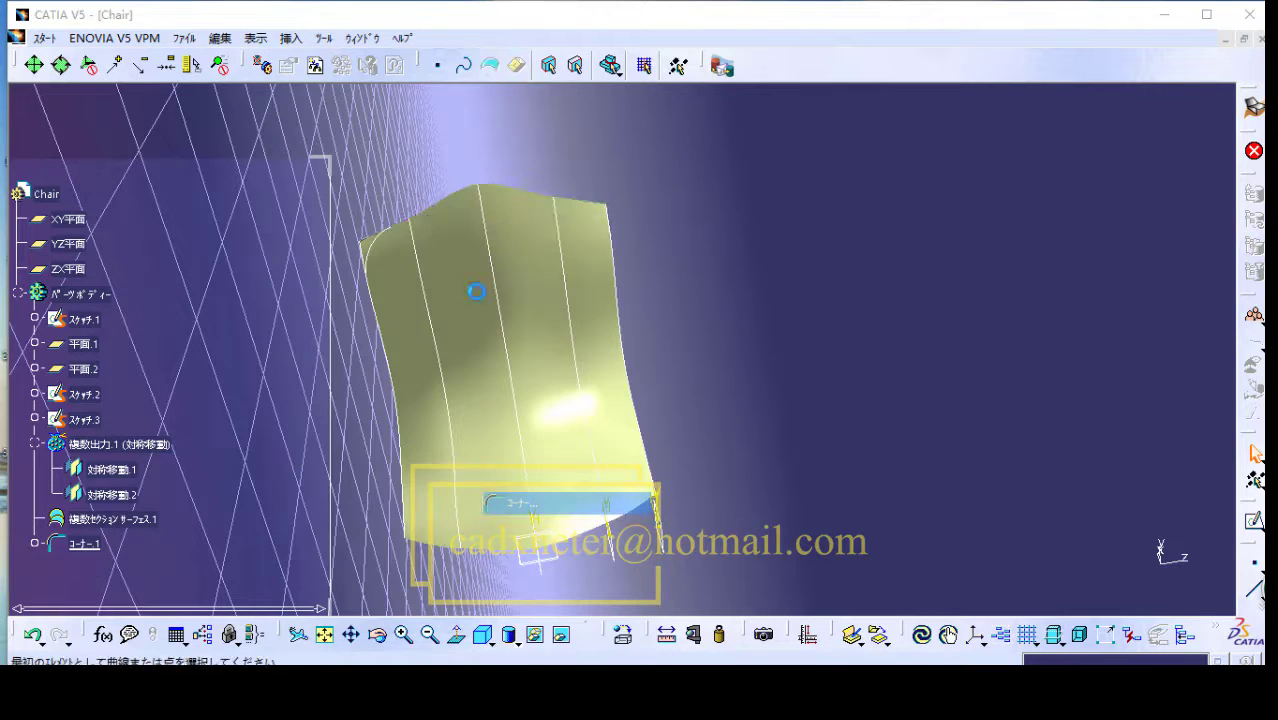
{"action": "left_click", "coordinate": [548, 200]}
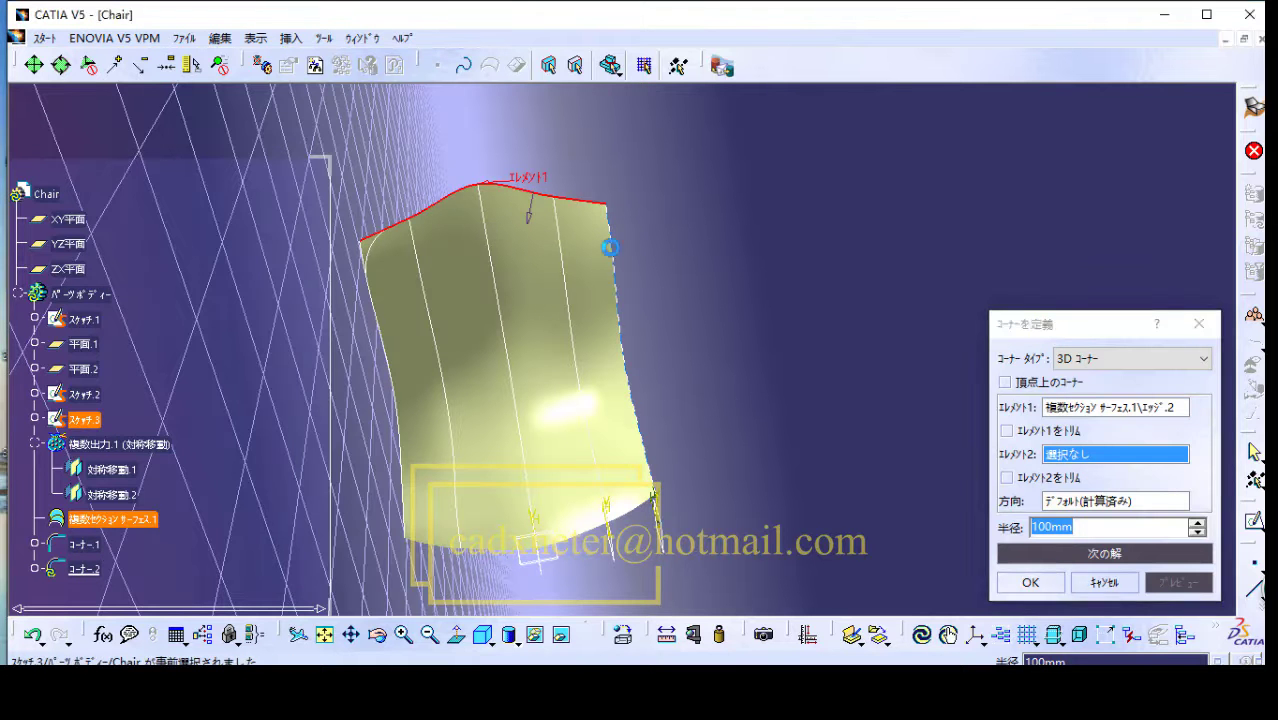
{"action": "left_click", "coordinate": [605, 246]}
{"action": "left_click", "coordinate": [1030, 582]}
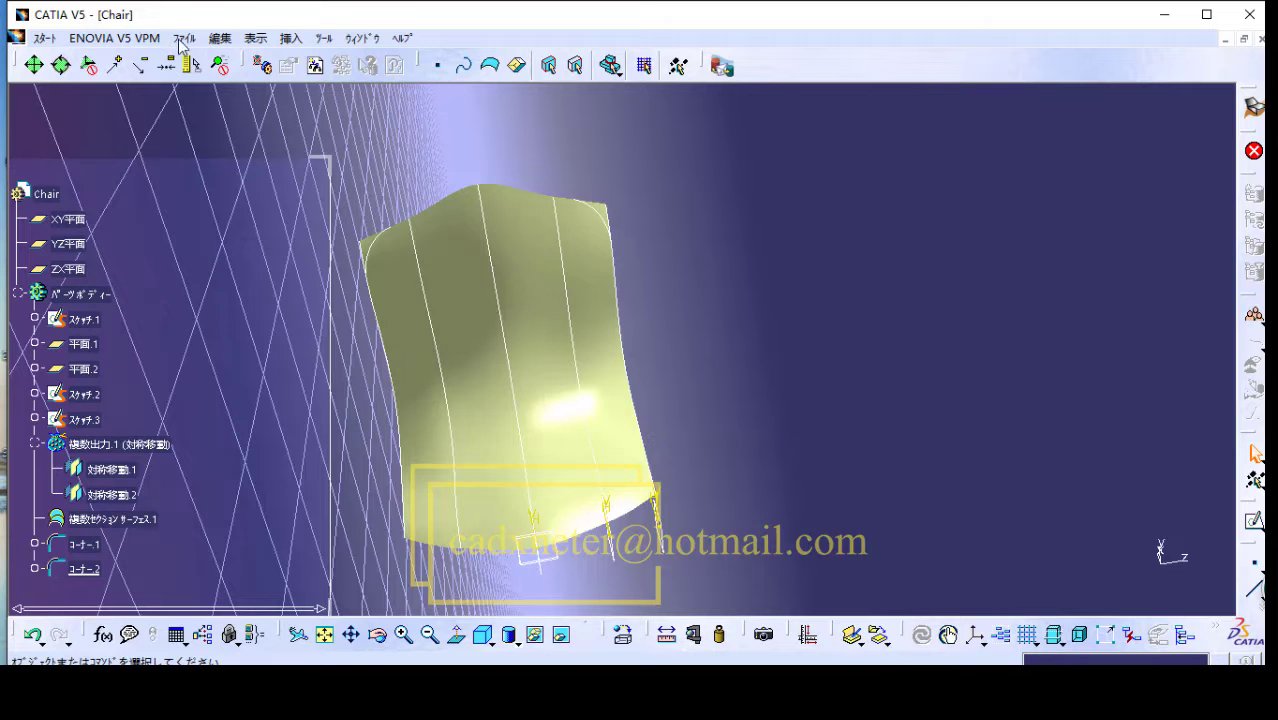
Step: Create a 3D corner curve of radius 100 mm between the side profile on the 270 mm plane and the seat's front edge
{"action": "left_click", "coordinate": [292, 40]}
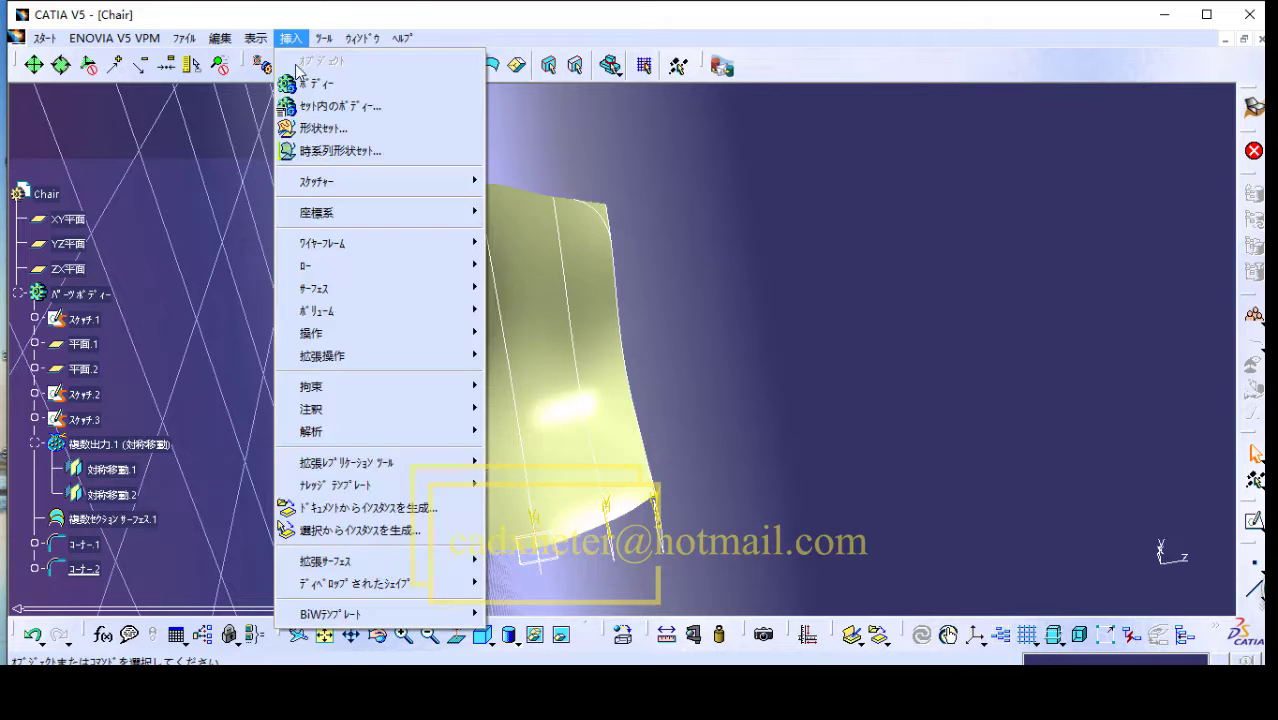
{"action": "mouse_move", "coordinate": [363, 248]}
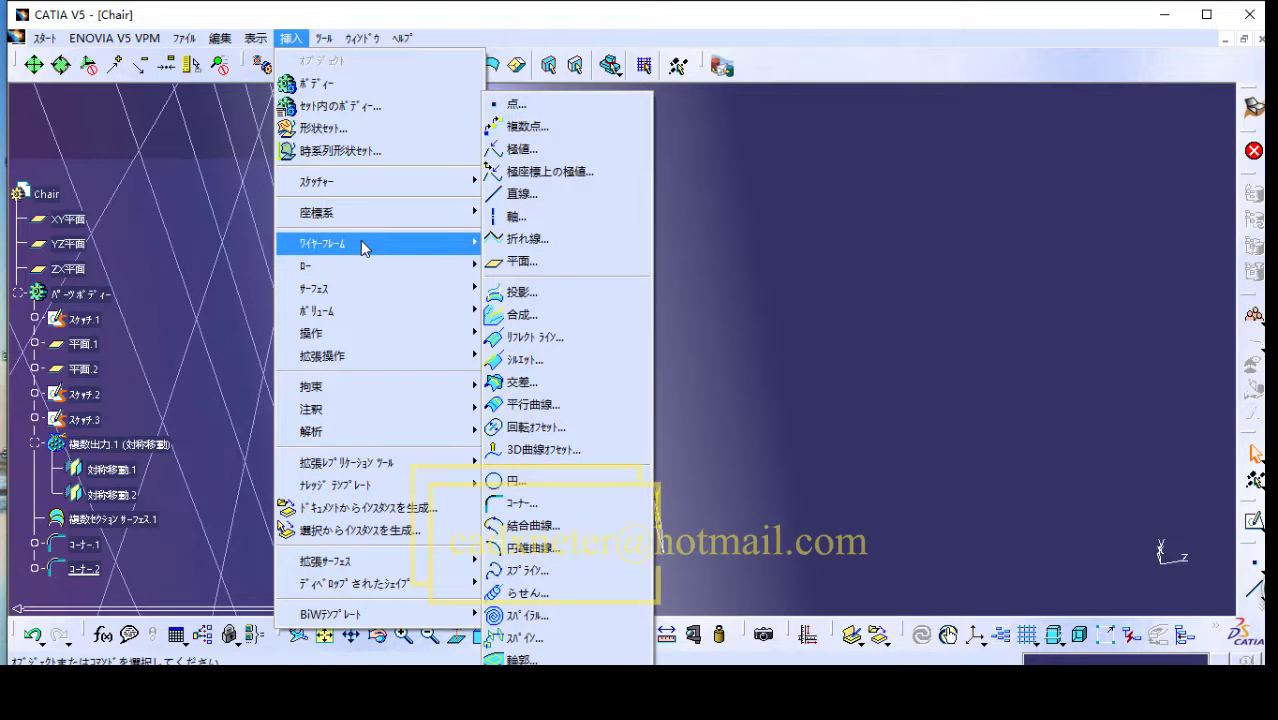
{"action": "left_click", "coordinate": [555, 503]}
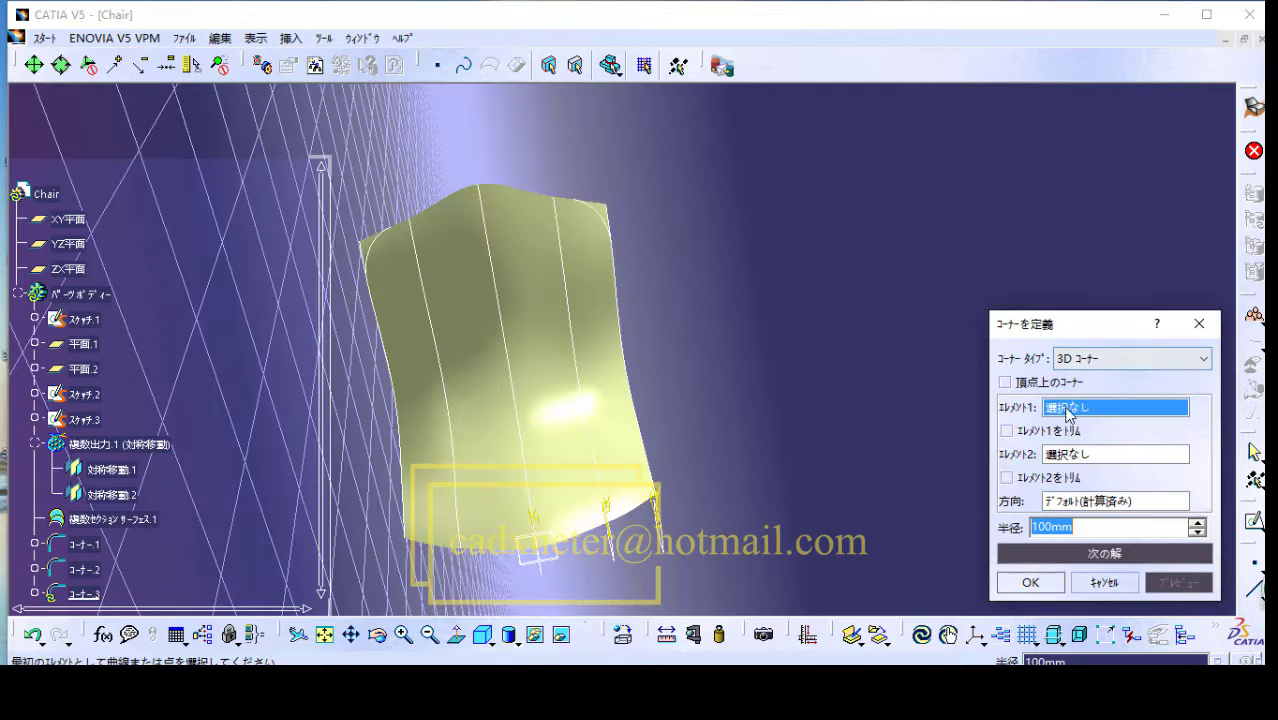
{"action": "left_click", "coordinate": [658, 483]}
{"action": "left_click", "coordinate": [640, 517]}
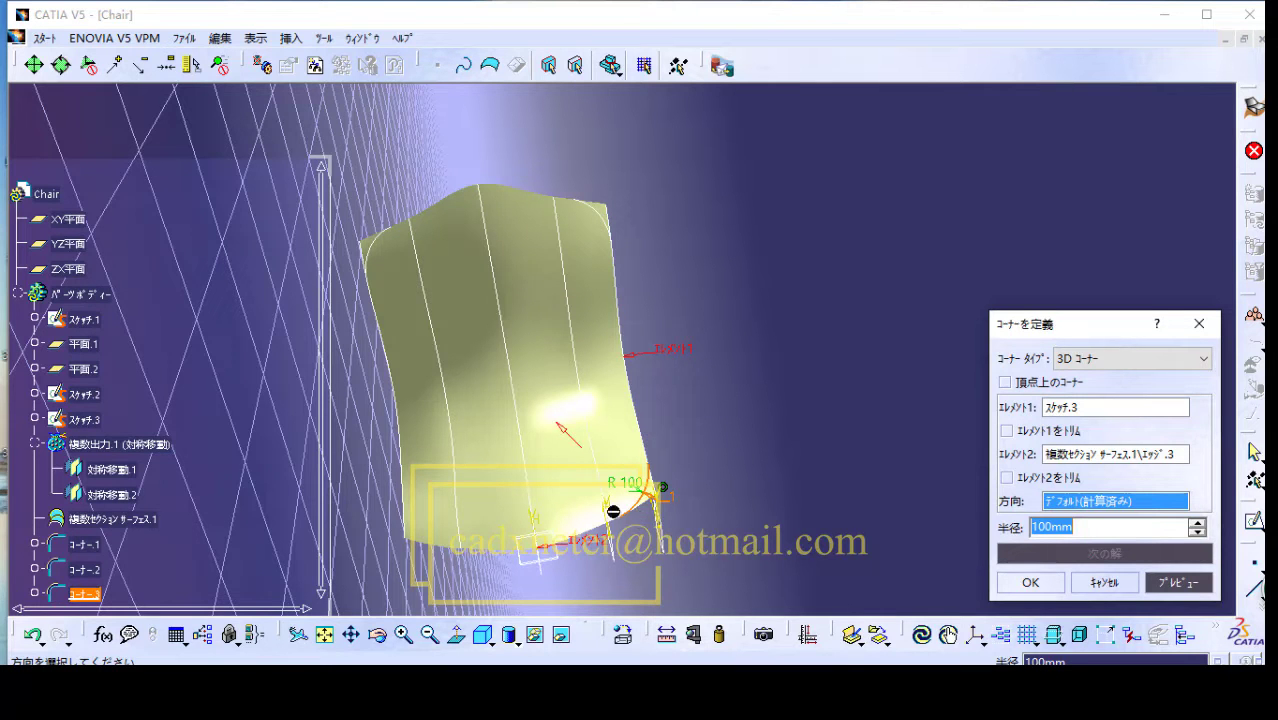
{"action": "left_click", "coordinate": [1031, 583]}
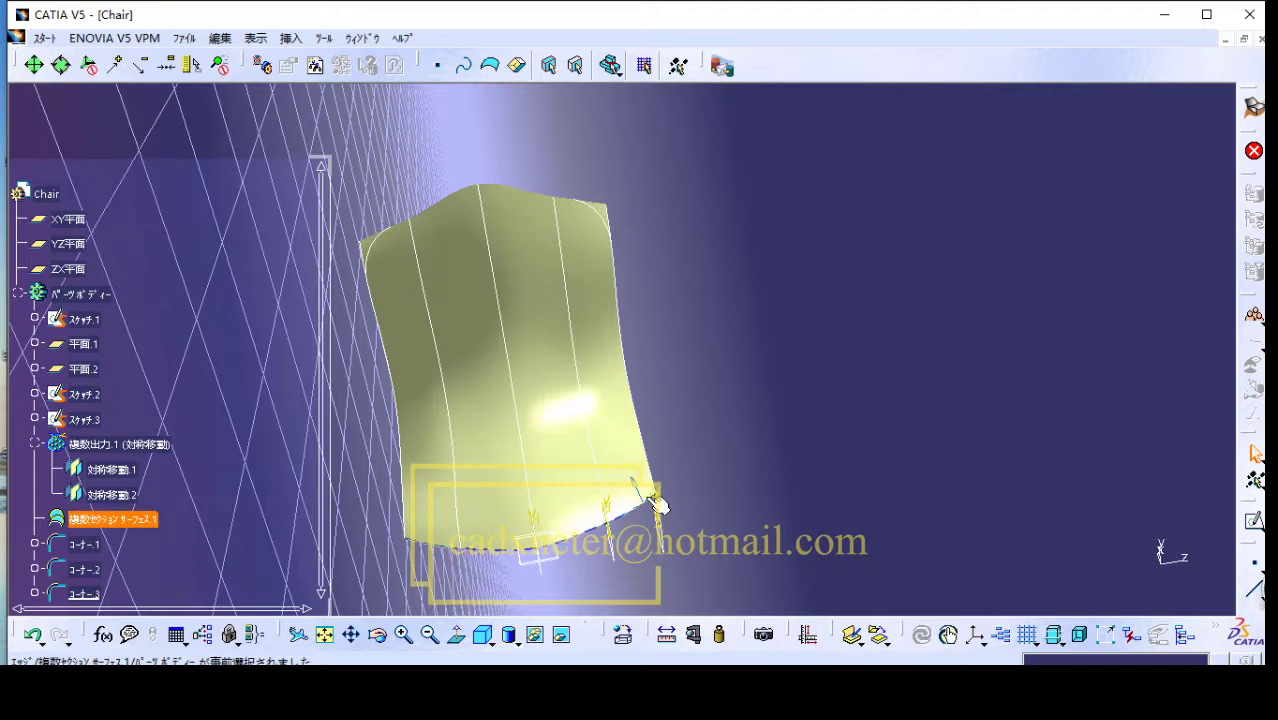
Step: Create a 3D corner curve of radius 100 mm between the seat's front edge and the outer mirrored profile
{"action": "left_click", "coordinate": [290, 38]}
{"action": "mouse_move", "coordinate": [340, 243]}
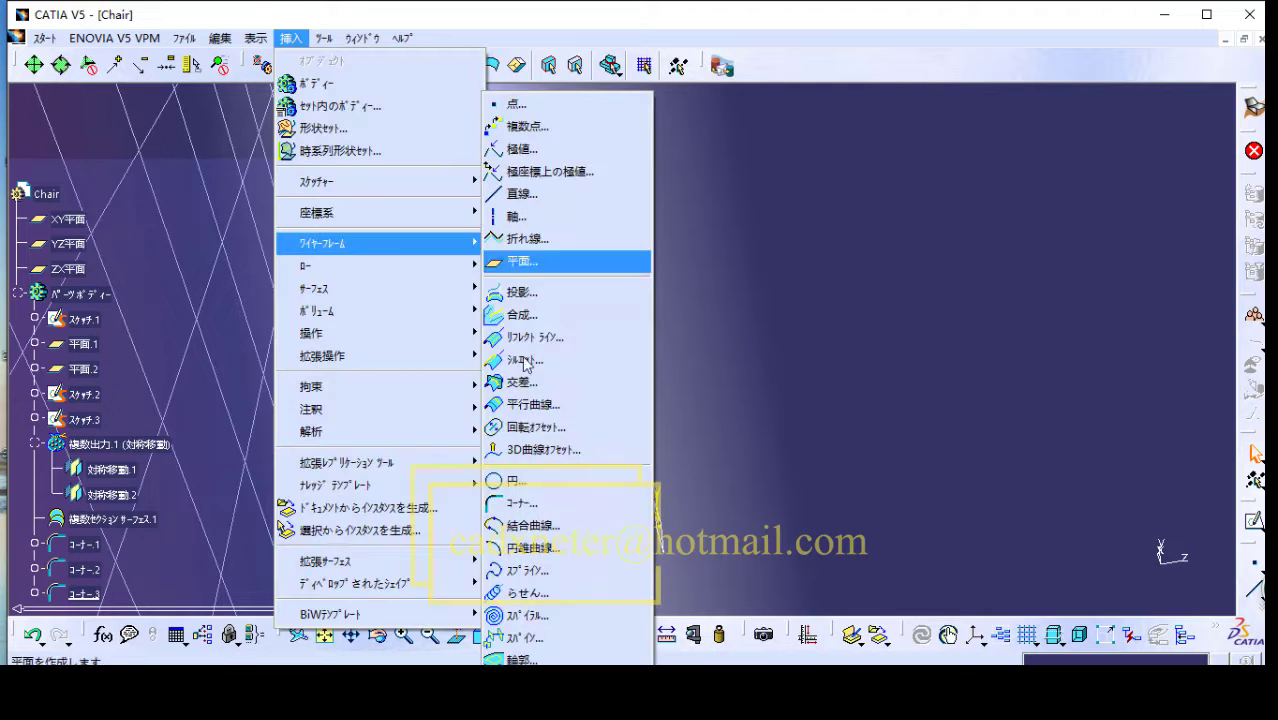
{"action": "left_click", "coordinate": [521, 503]}
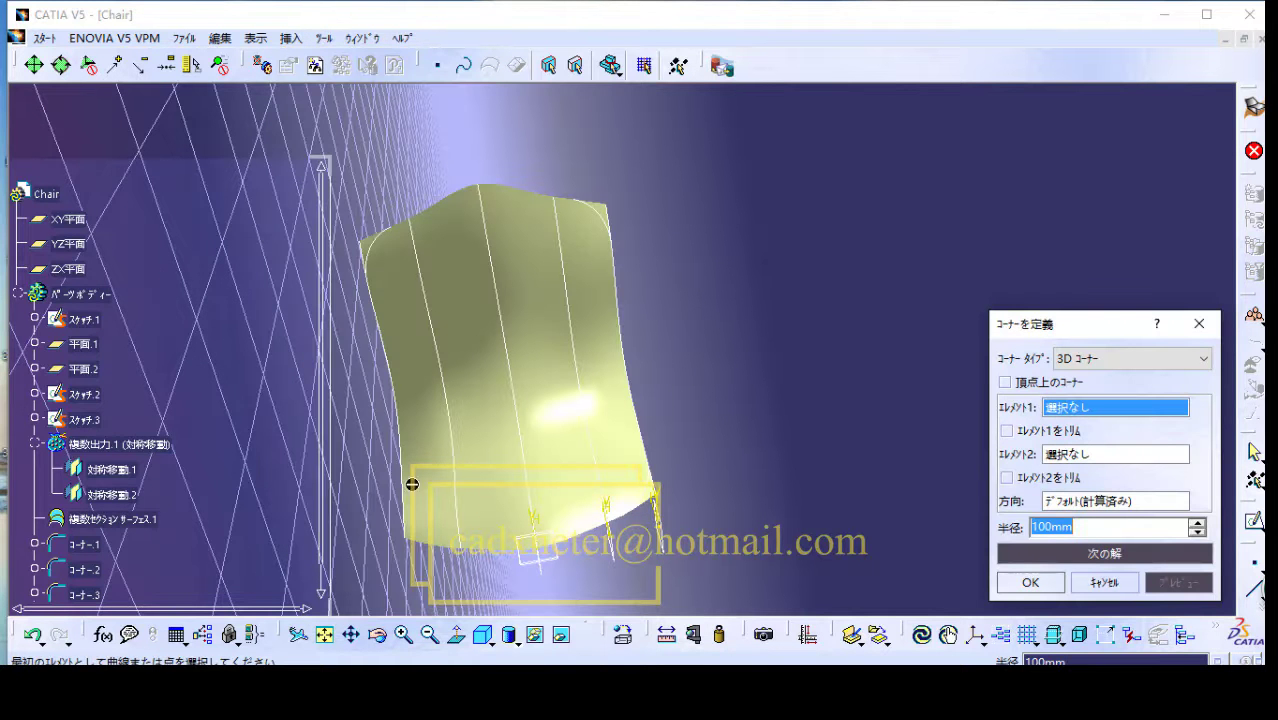
{"action": "left_click", "coordinate": [443, 553]}
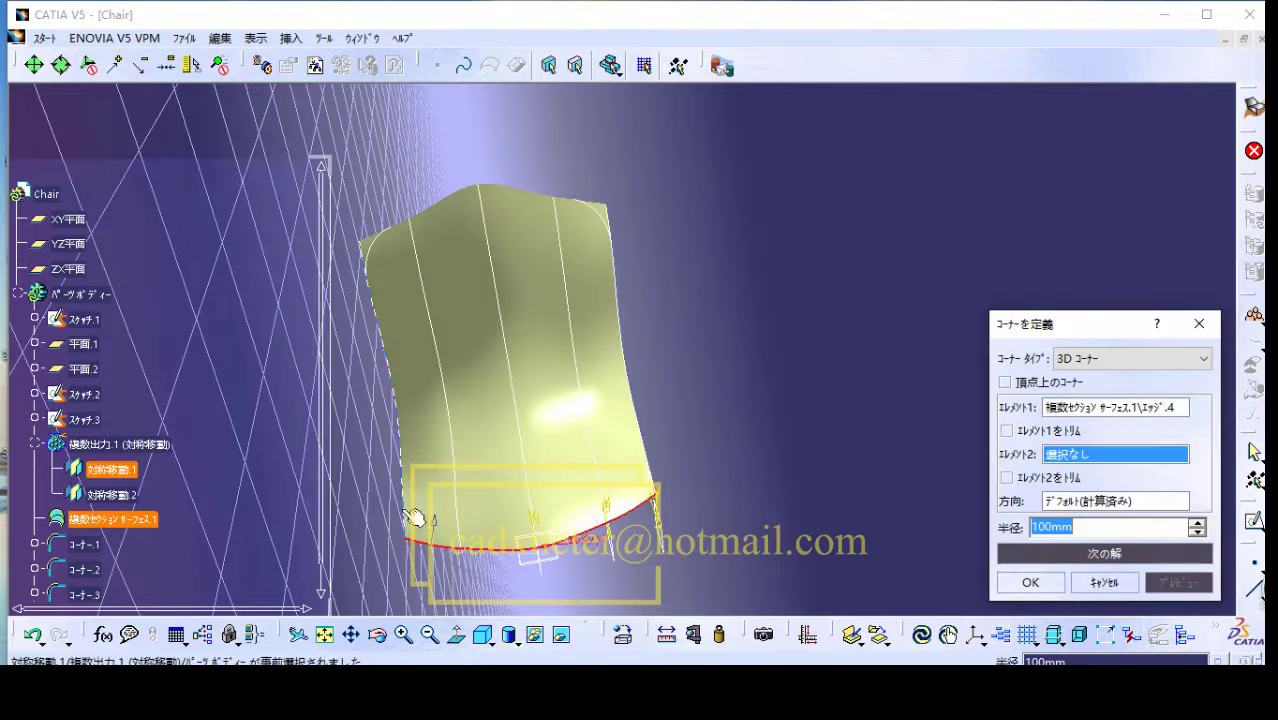
{"action": "left_click", "coordinate": [410, 510]}
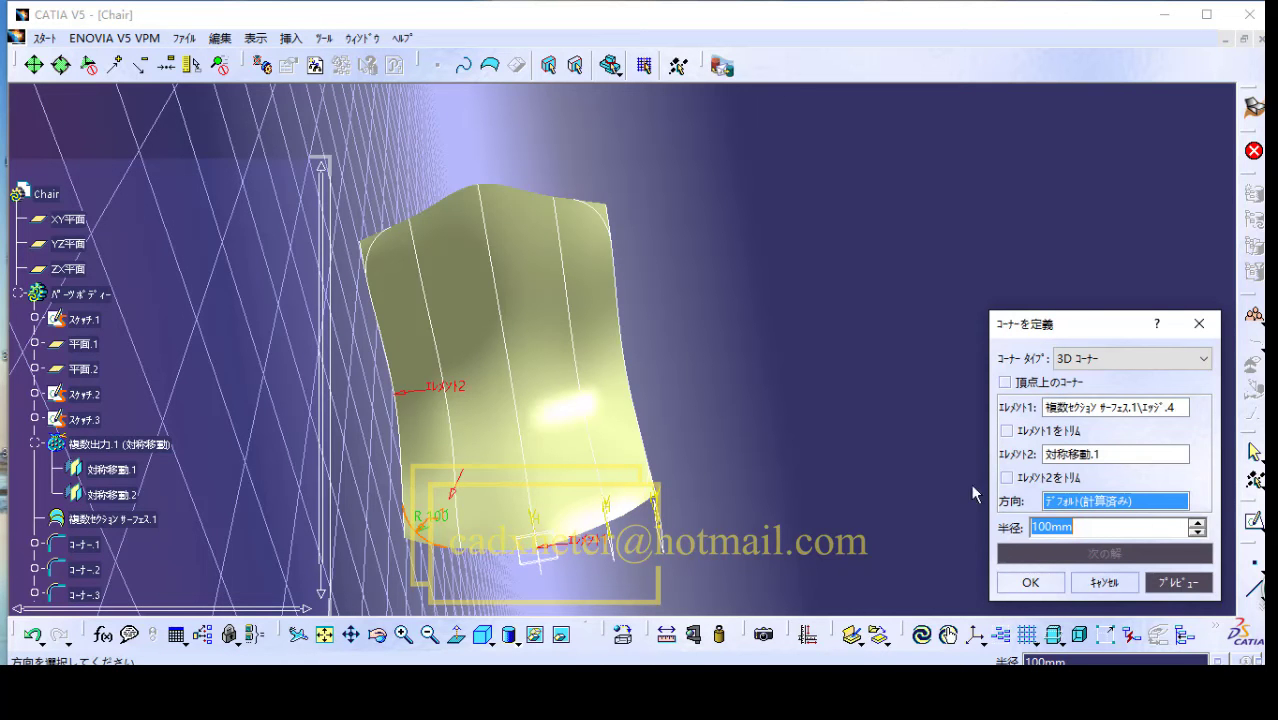
{"action": "left_click", "coordinate": [1046, 587]}
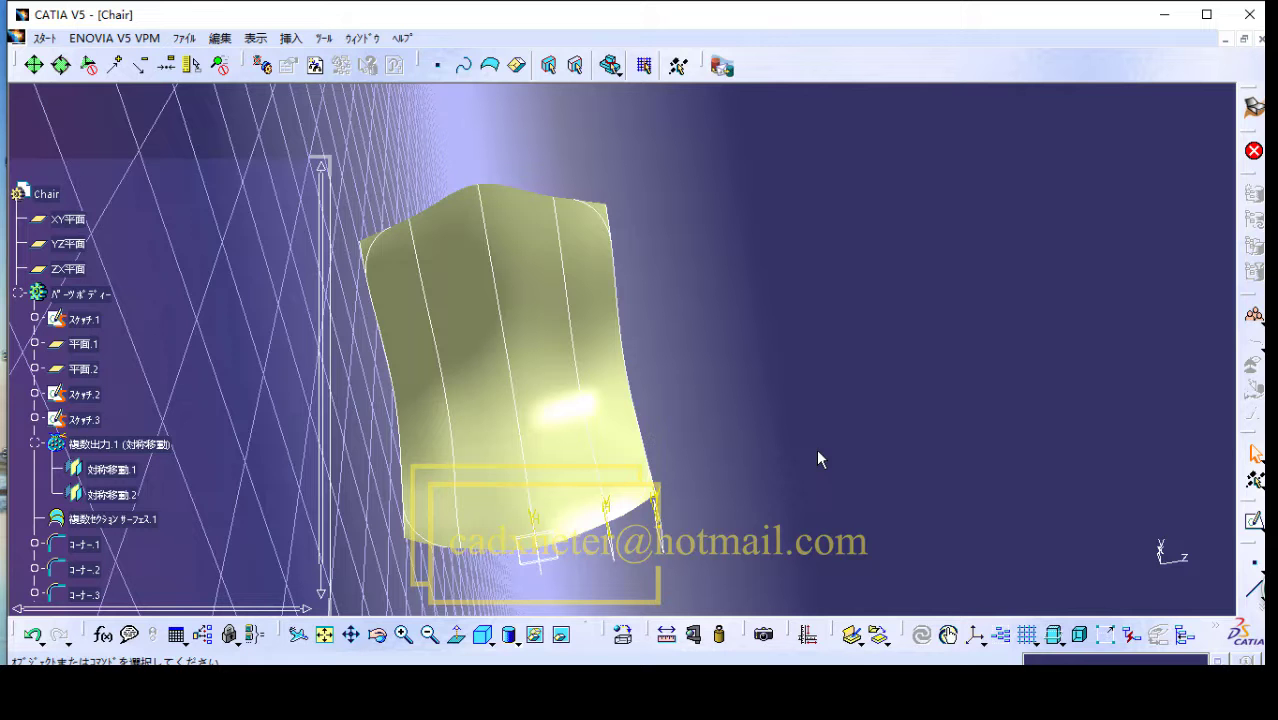
Step: Extrude the backrest corner curve on the outer mirrored side as a surface along the X component, 50 mm in both directions
{"action": "left_click", "coordinate": [290, 38]}
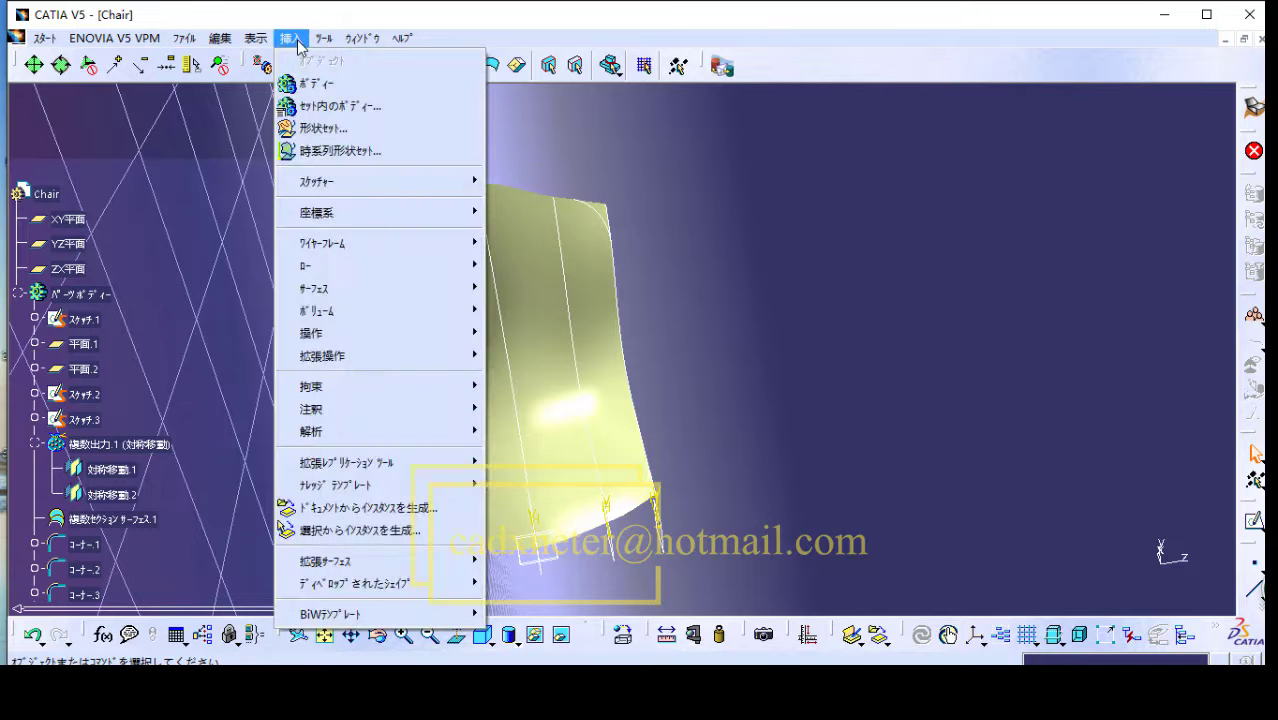
{"action": "mouse_move", "coordinate": [338, 298]}
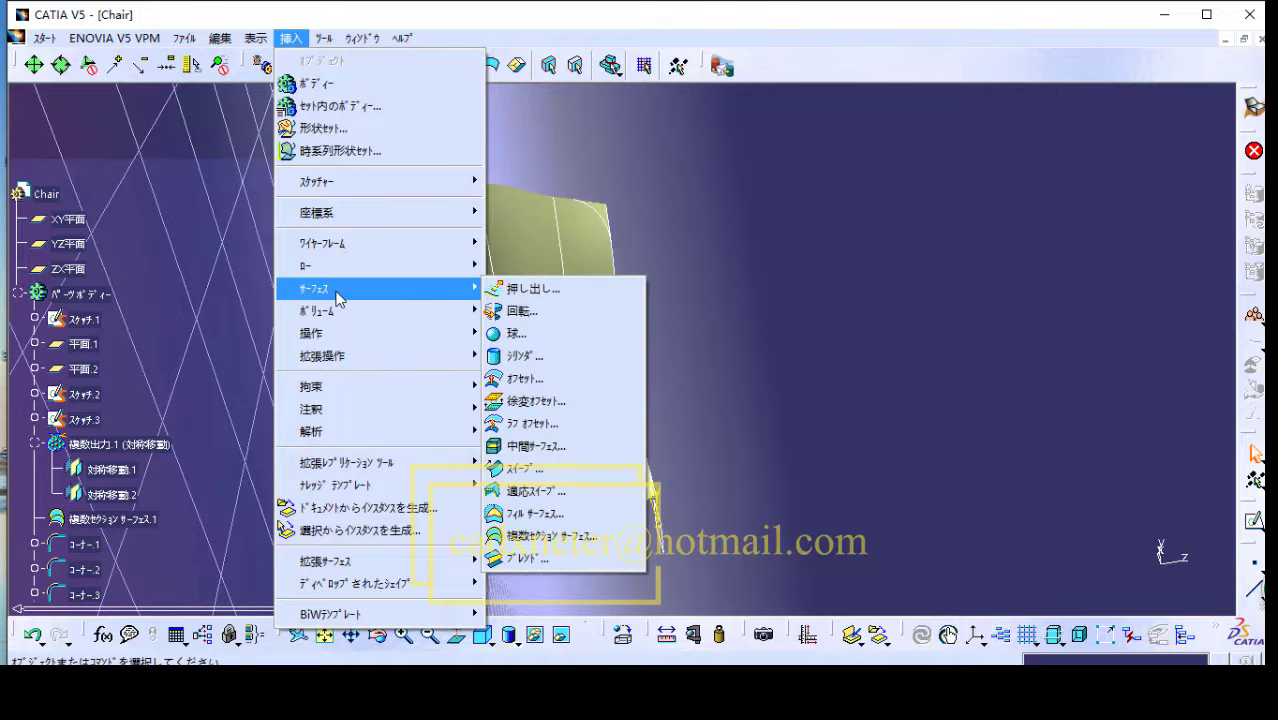
{"action": "left_click", "coordinate": [528, 290]}
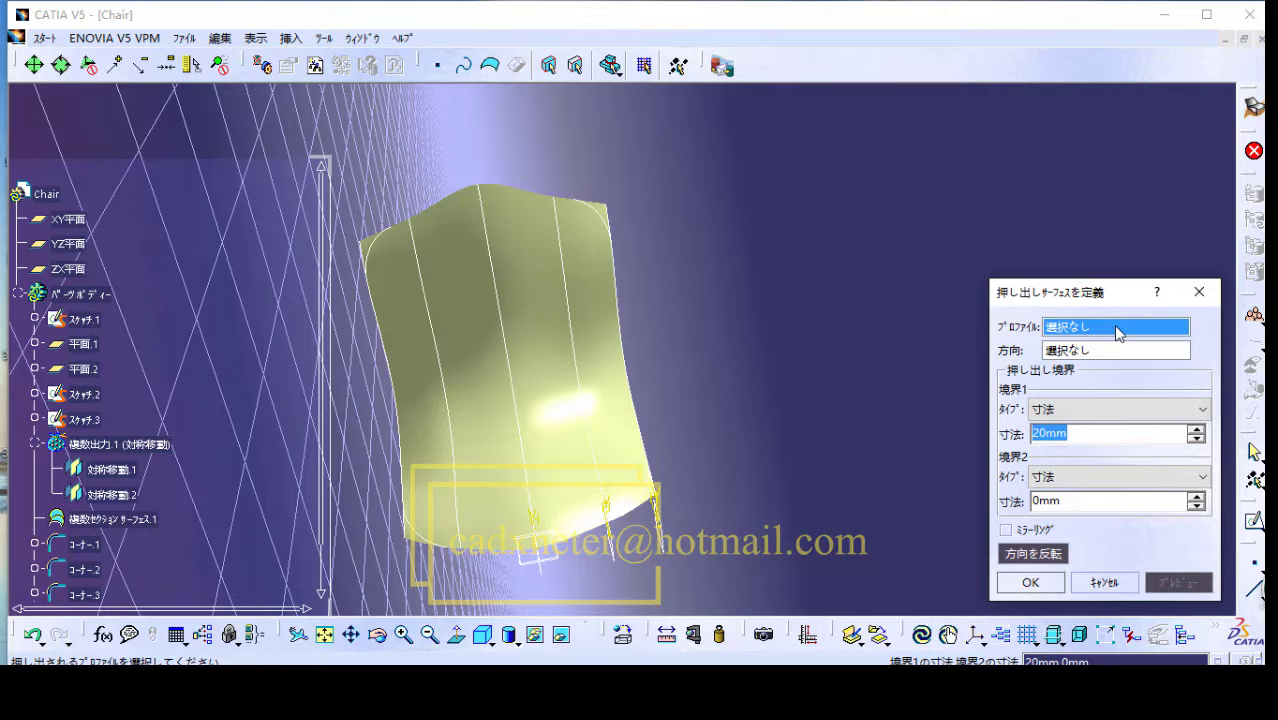
{"action": "left_click", "coordinate": [92, 549]}
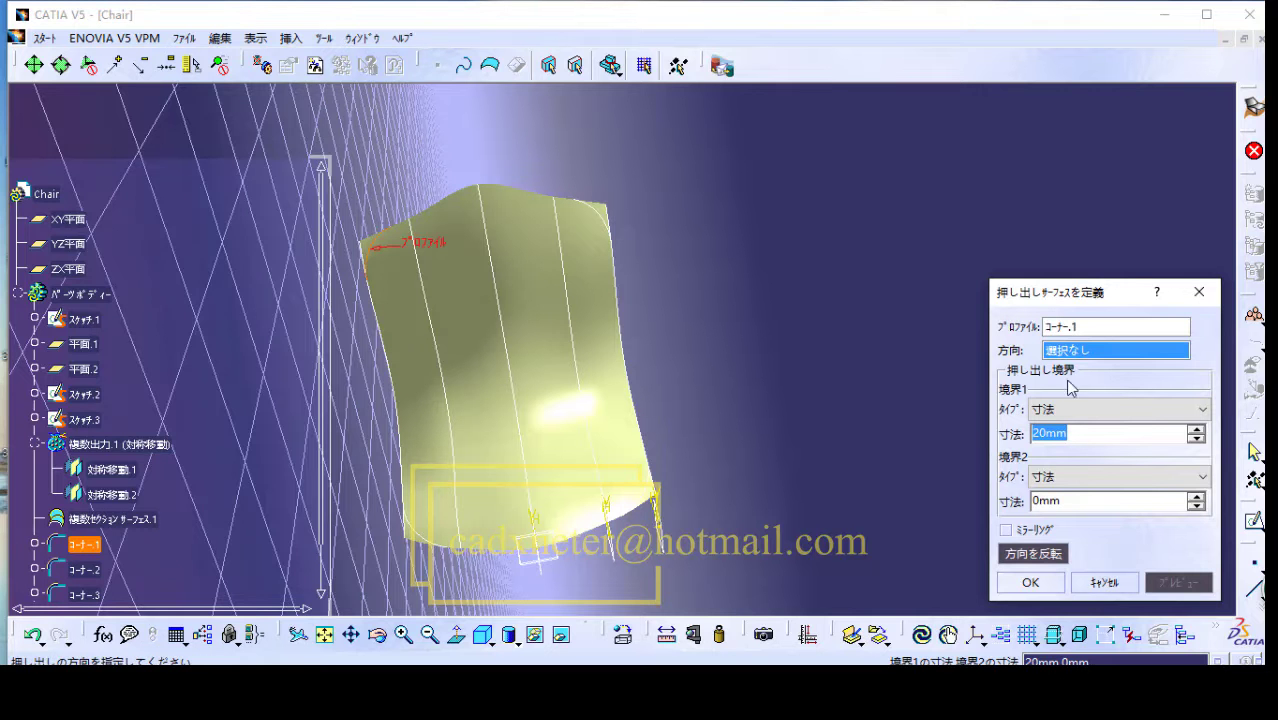
{"action": "right_click", "coordinate": [1140, 357]}
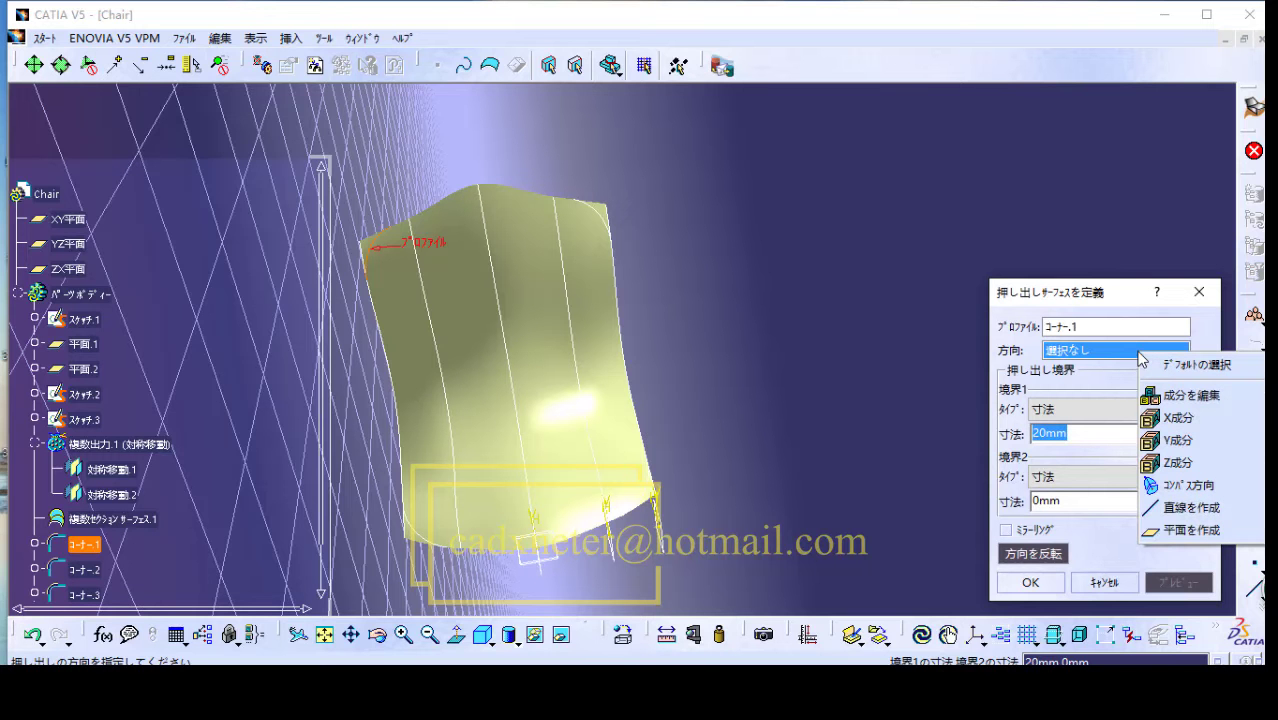
{"action": "left_click", "coordinate": [1185, 418]}
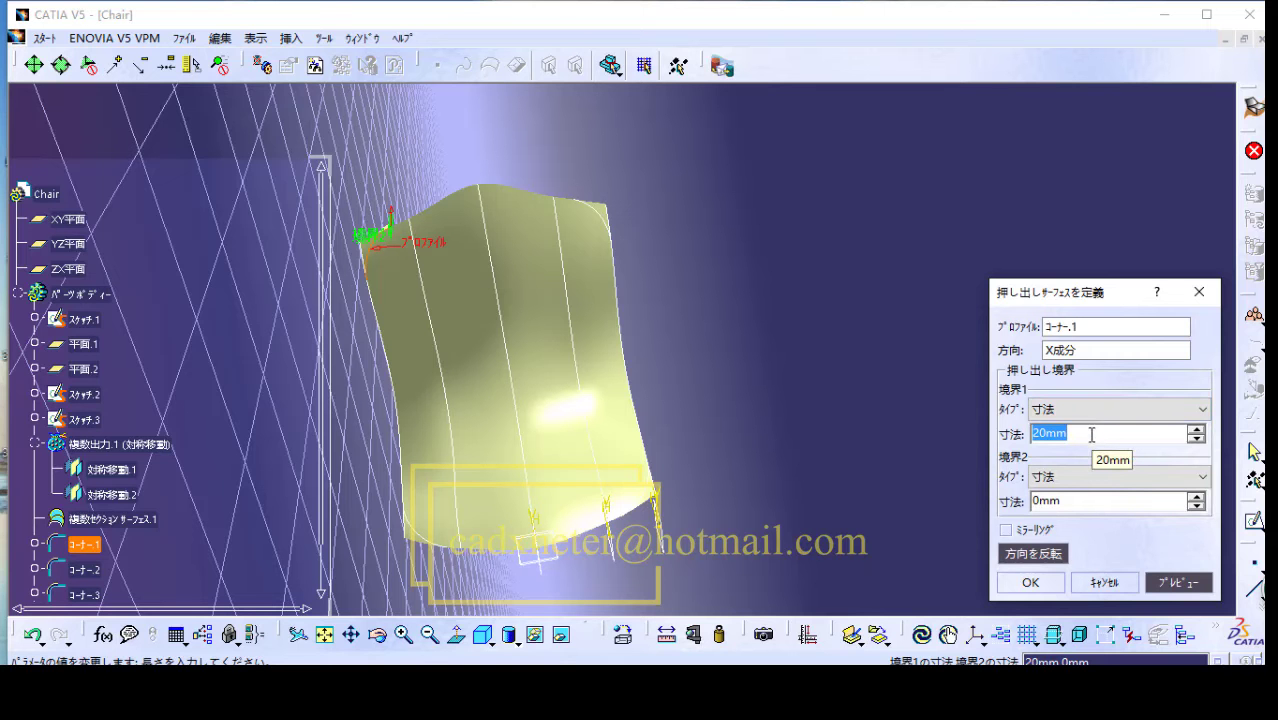
{"action": "type", "text": "50"}
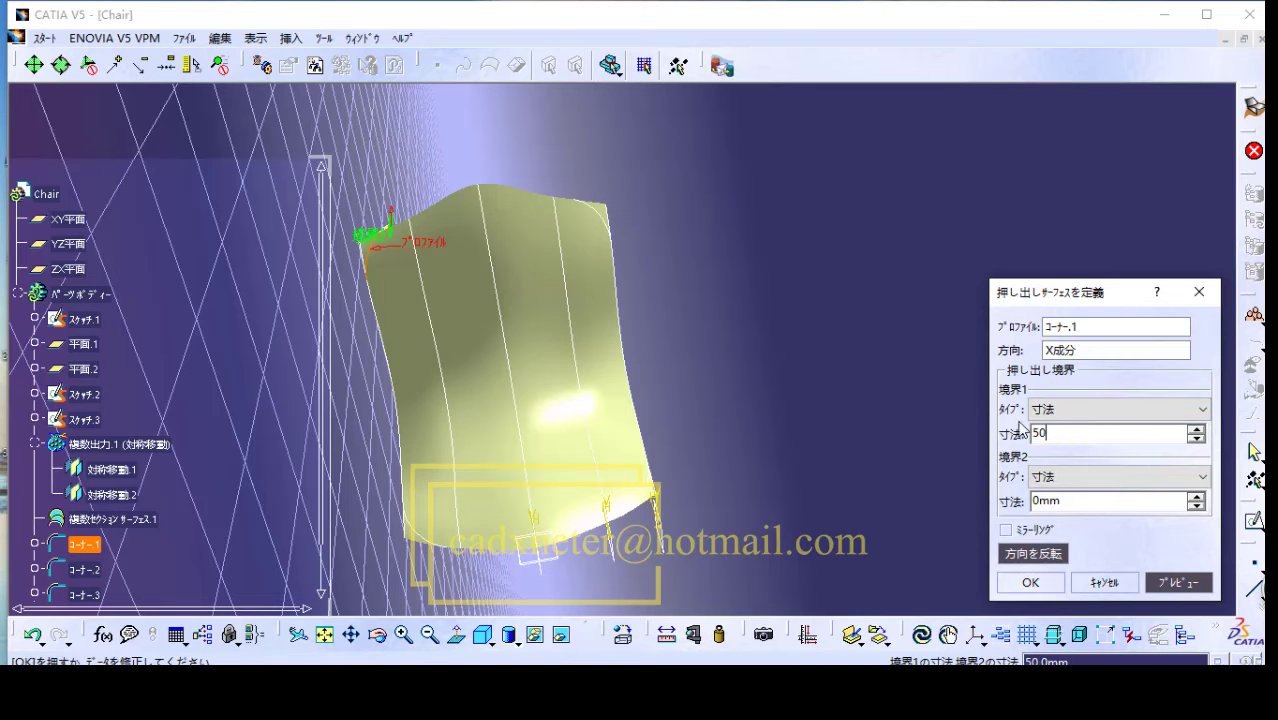
{"action": "double_click", "coordinate": [1030, 498]}
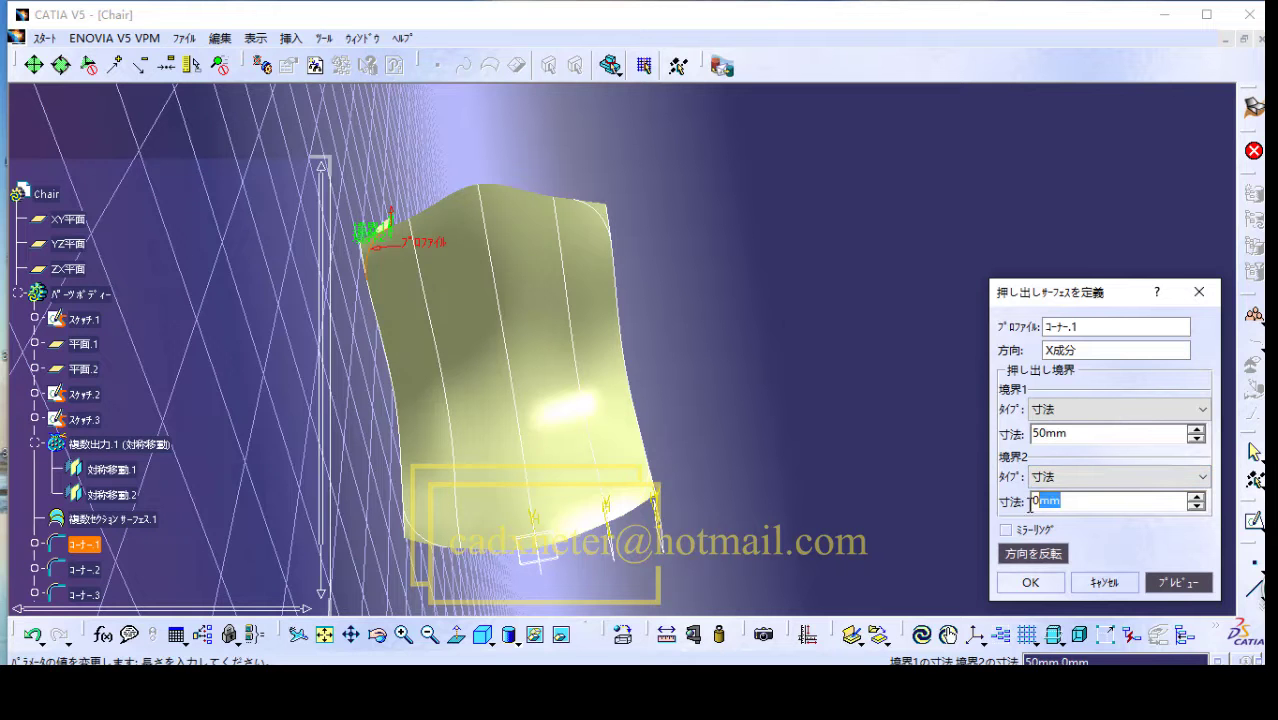
{"action": "type", "text": "5"}
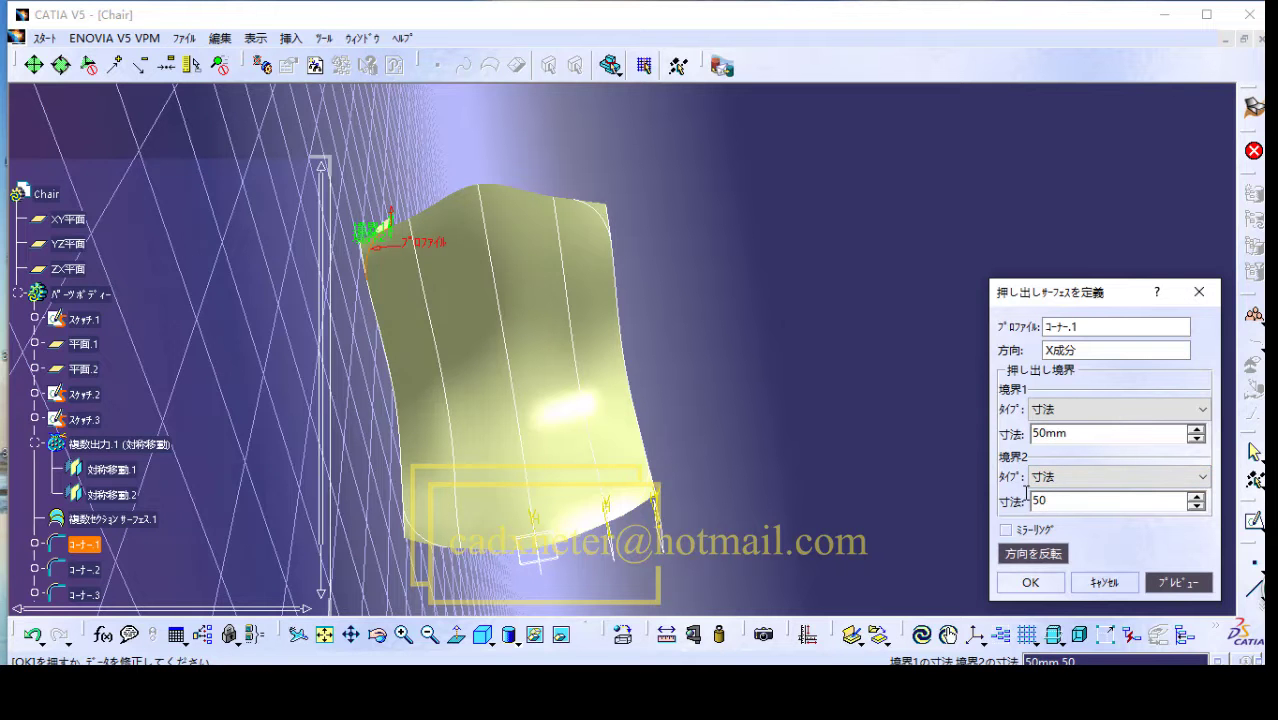
{"action": "type", "text": "0"}
{"action": "left_click", "coordinate": [1030, 582]}
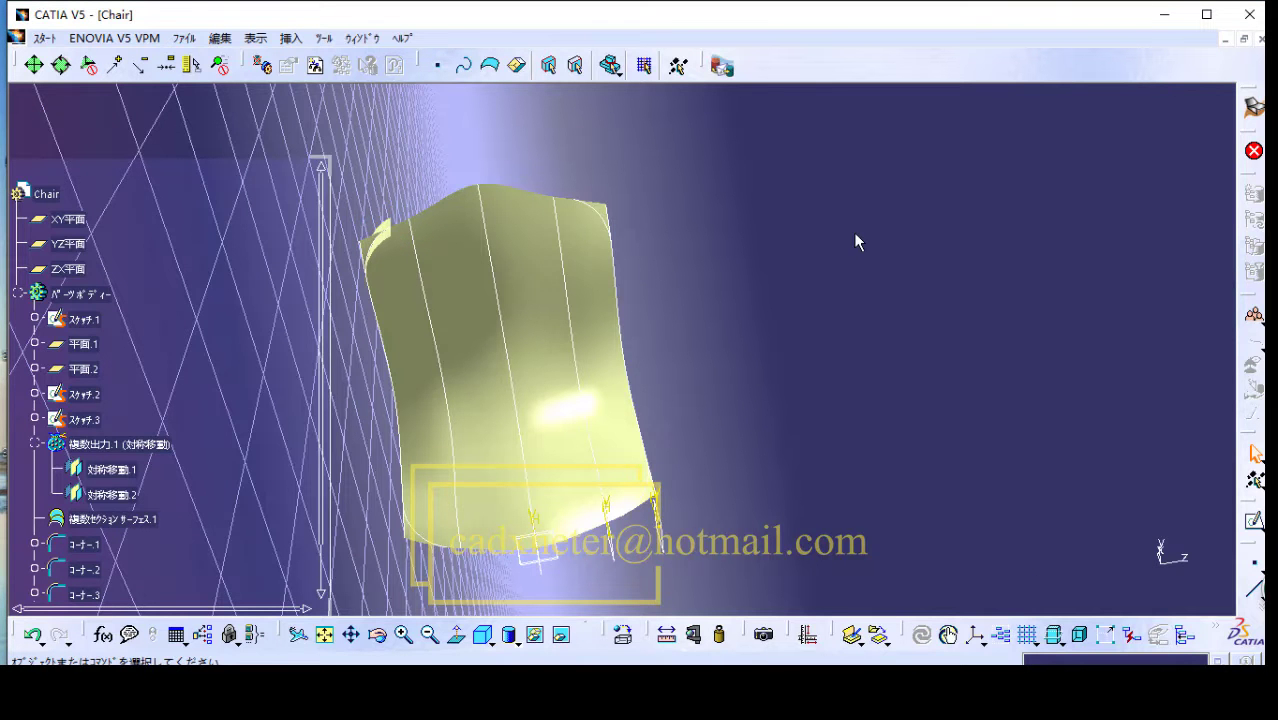
Step: Extrude the backrest corner curve on the 270 mm plane's side as a surface along the X component, 50 mm both ways
{"action": "left_click", "coordinate": [291, 38]}
{"action": "mouse_move", "coordinate": [320, 252]}
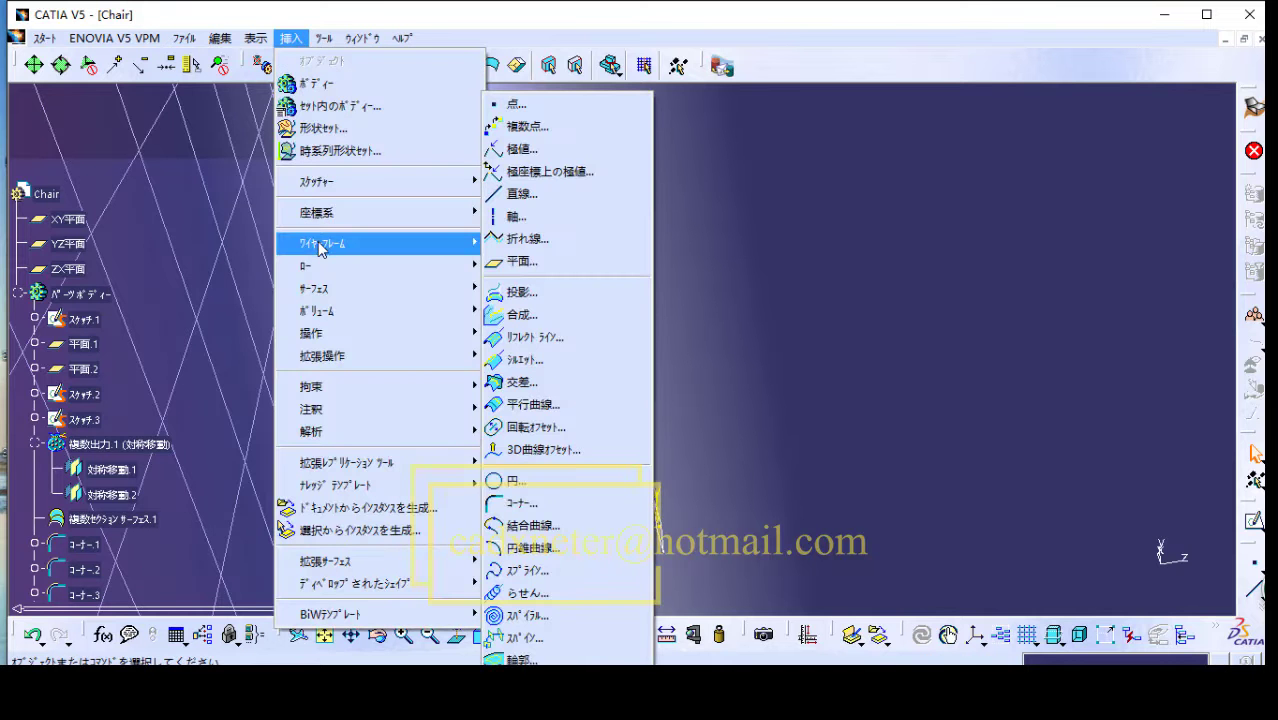
{"action": "mouse_move", "coordinate": [365, 290]}
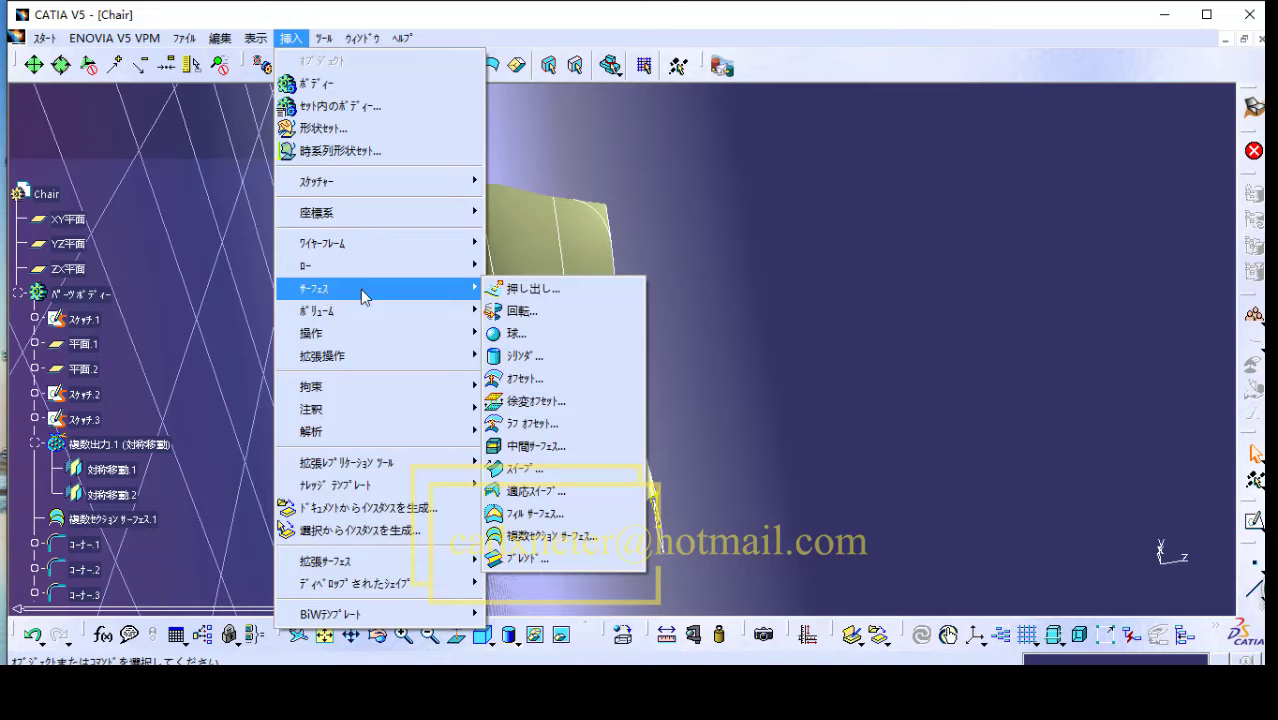
{"action": "left_click", "coordinate": [541, 290]}
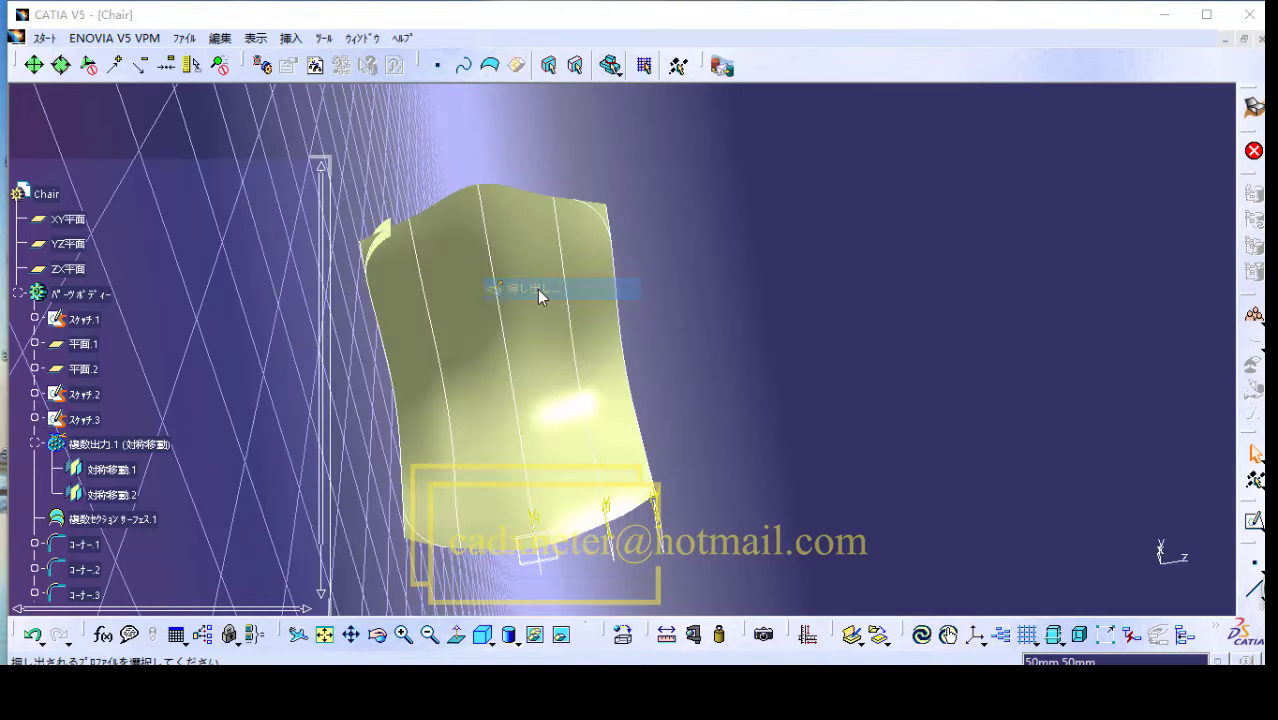
{"action": "left_click", "coordinate": [609, 221]}
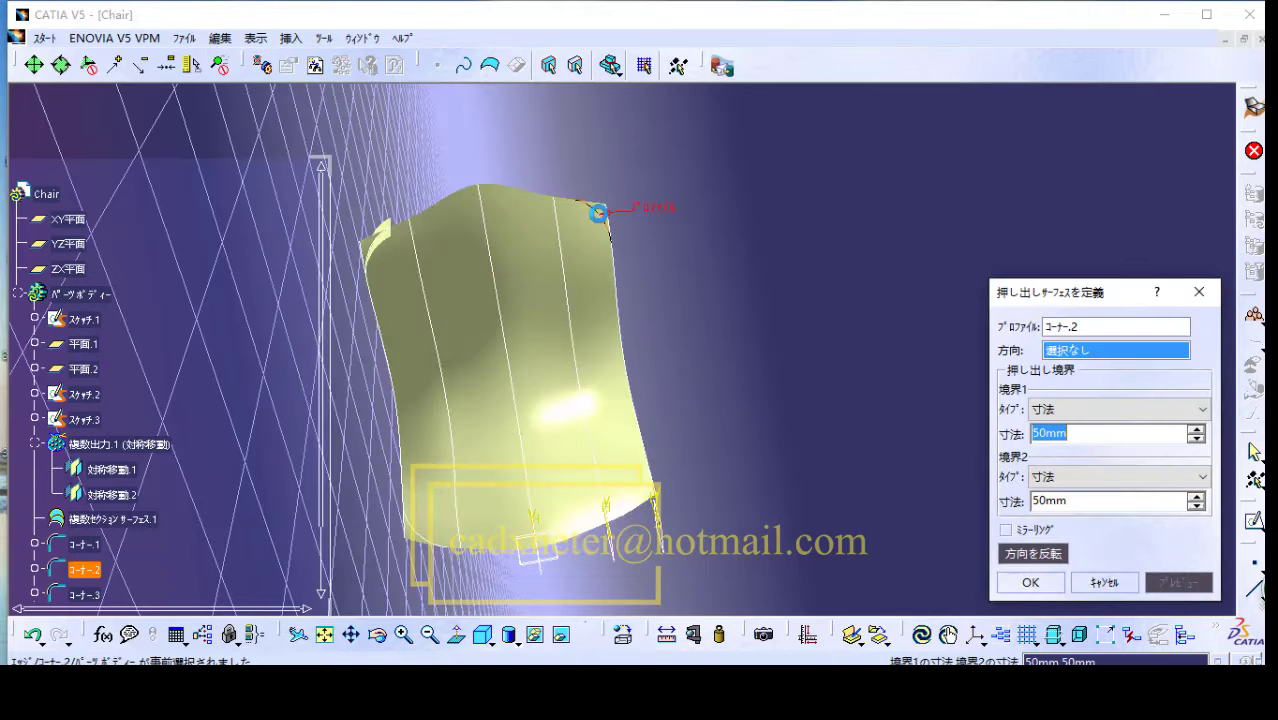
{"action": "right_click", "coordinate": [1118, 356]}
{"action": "left_click", "coordinate": [1176, 421]}
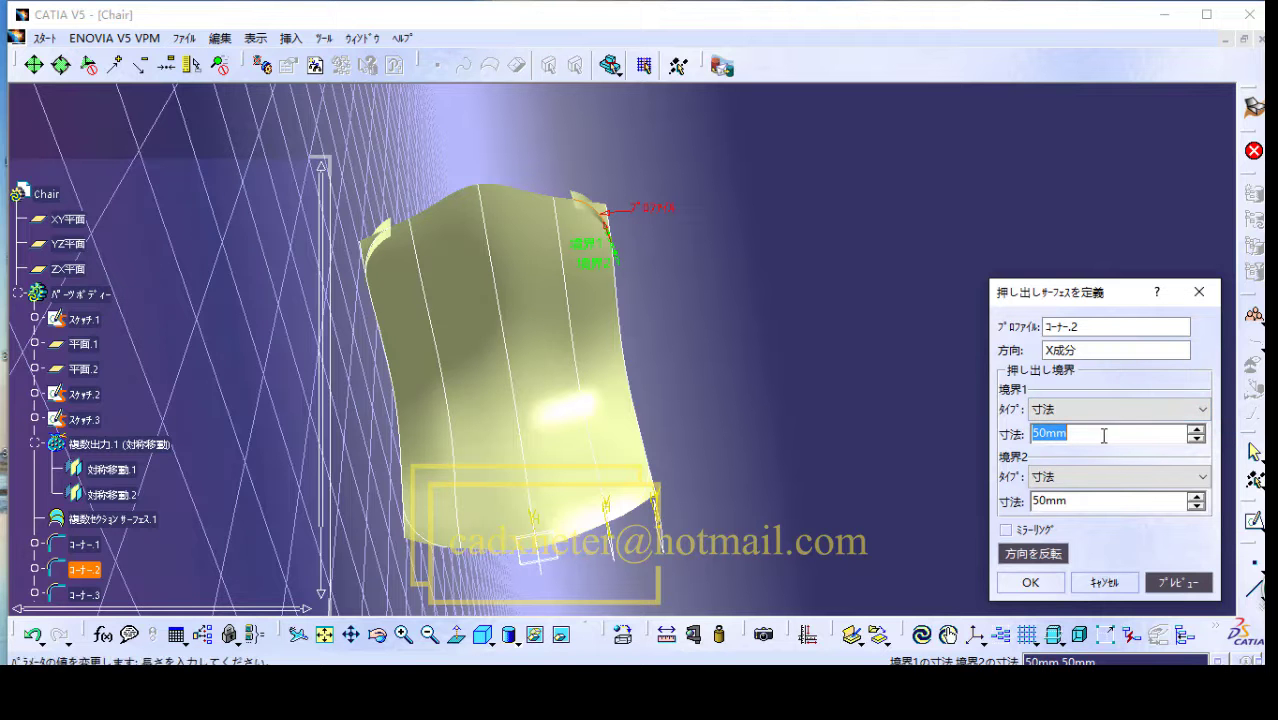
{"action": "left_click", "coordinate": [1029, 588]}
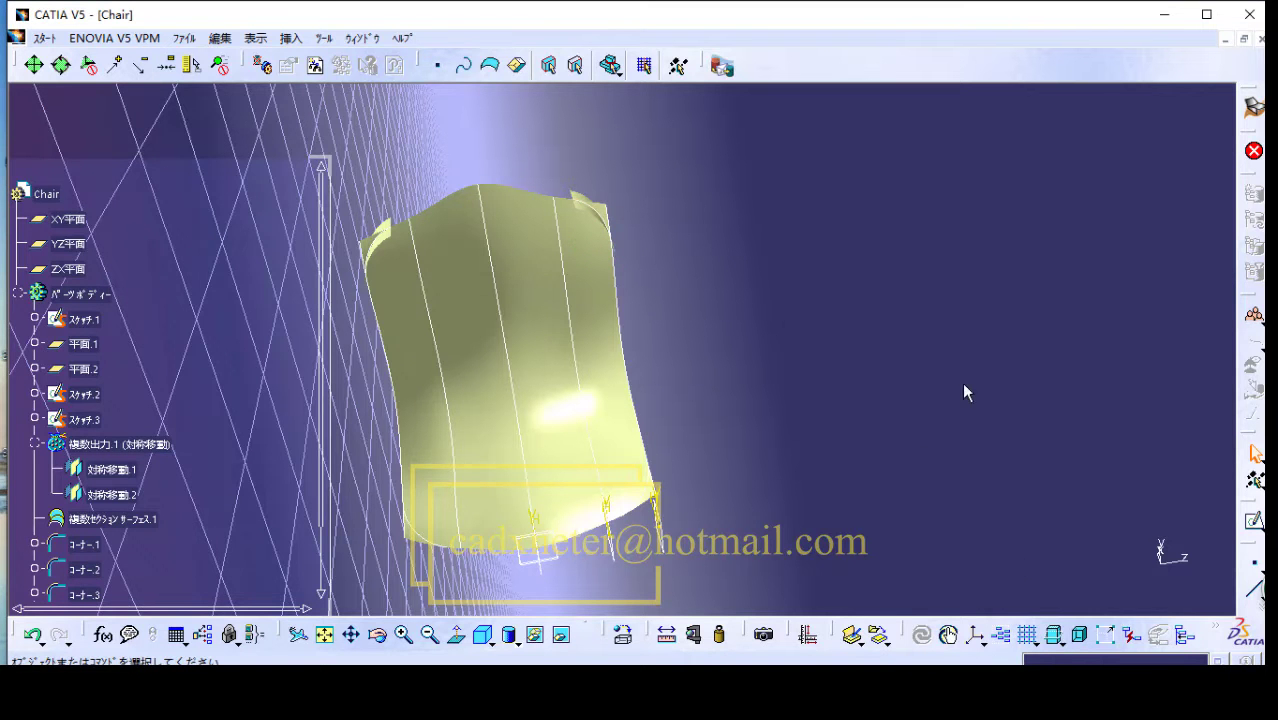
Step: Extrude the seat-front corner curve on the 270 mm plane's side as a surface along the Z component, 50 mm both ways
{"action": "left_click", "coordinate": [290, 38]}
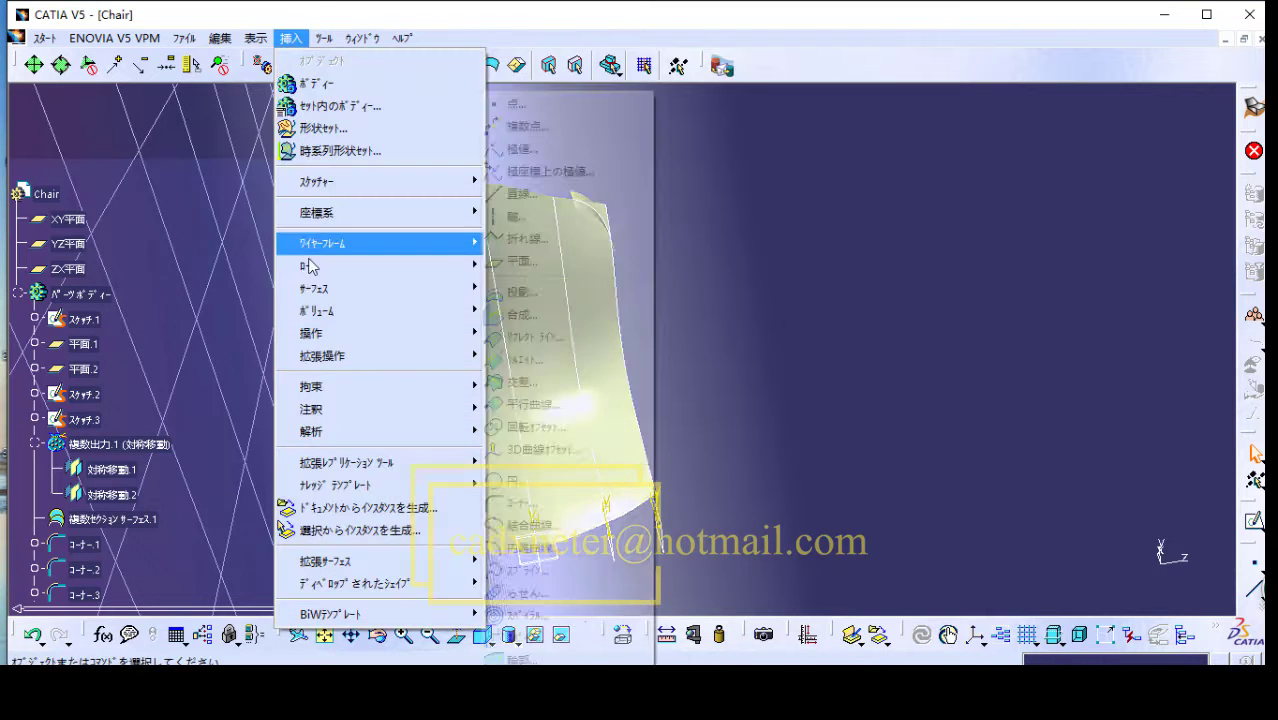
{"action": "mouse_move", "coordinate": [308, 281]}
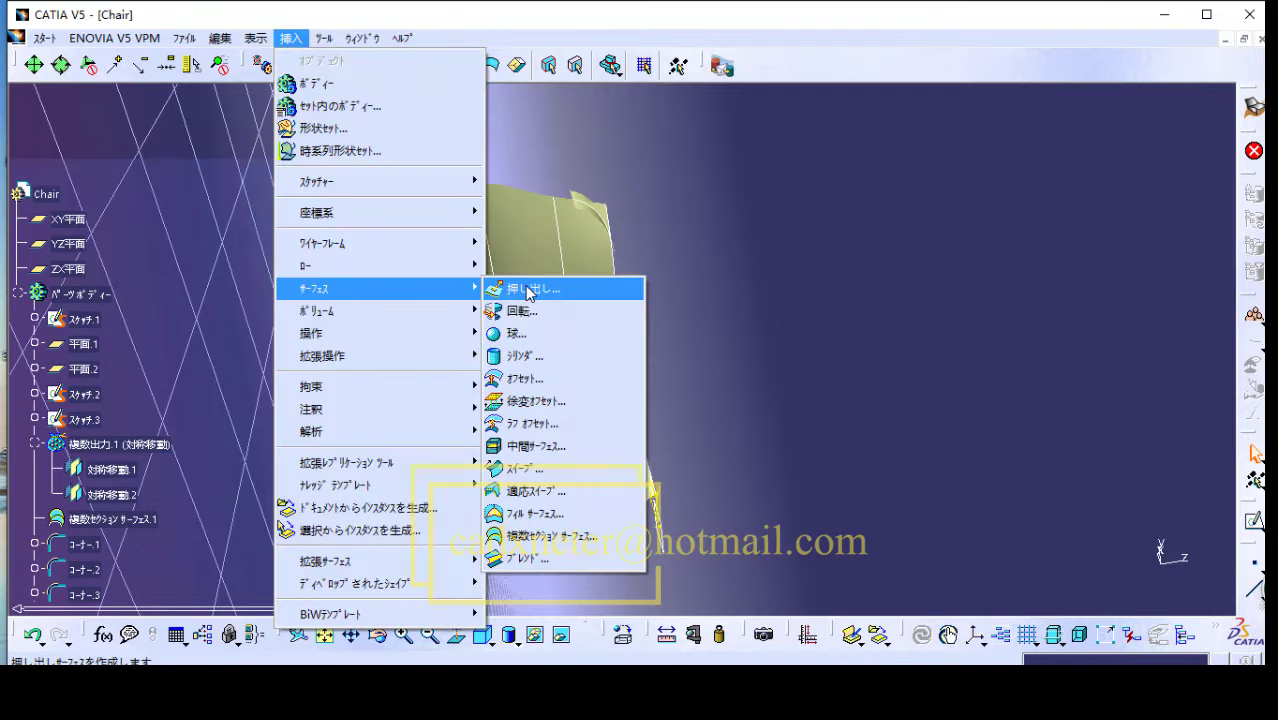
{"action": "left_click", "coordinate": [525, 289]}
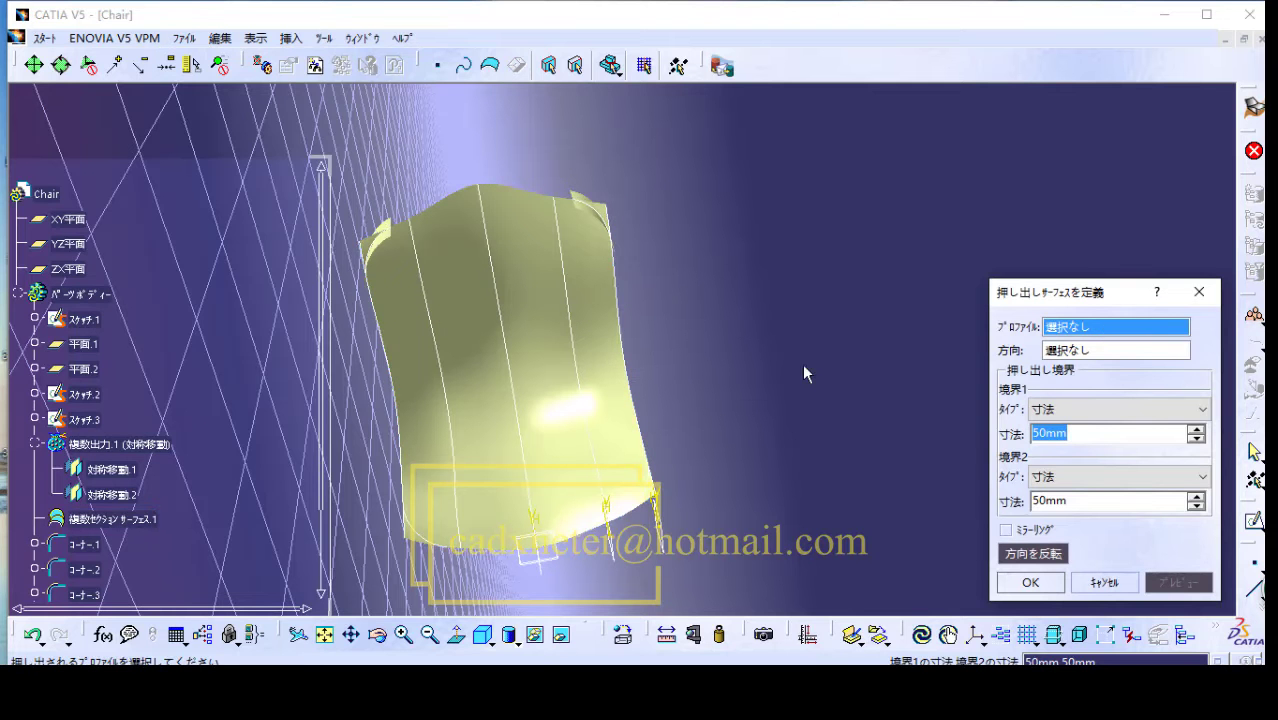
{"action": "left_click", "coordinate": [653, 495]}
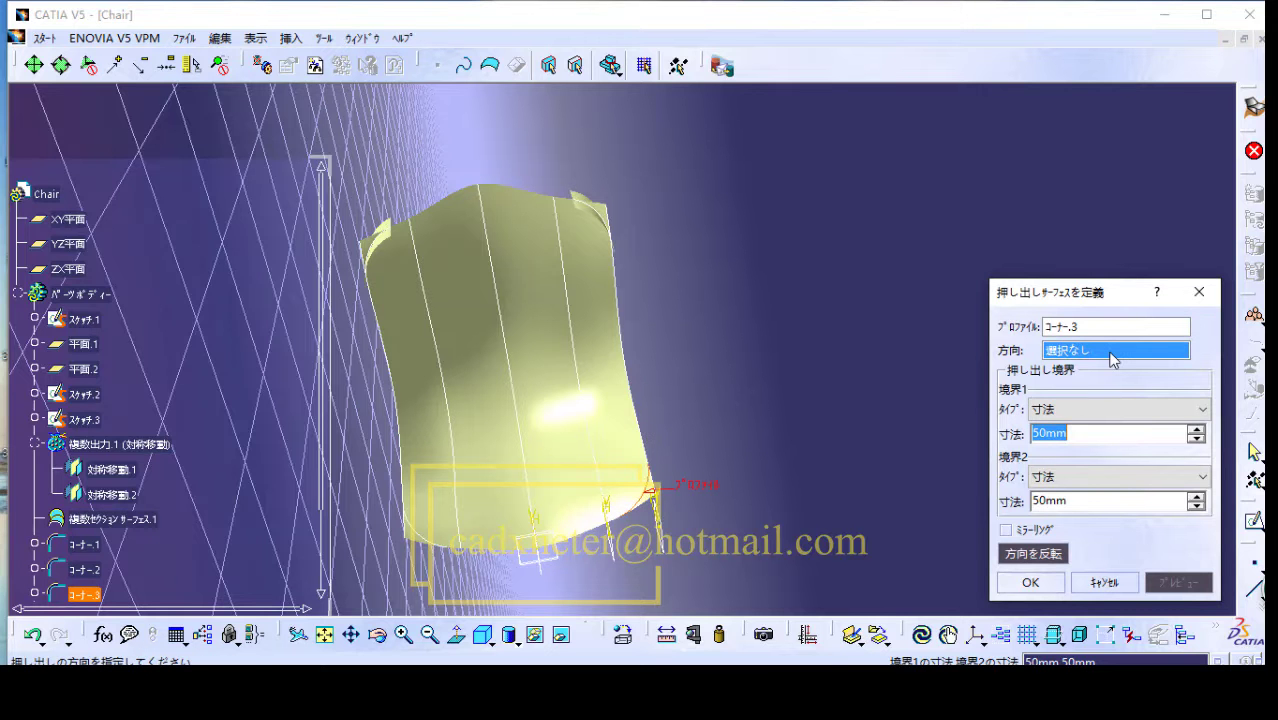
{"action": "right_click", "coordinate": [1146, 352]}
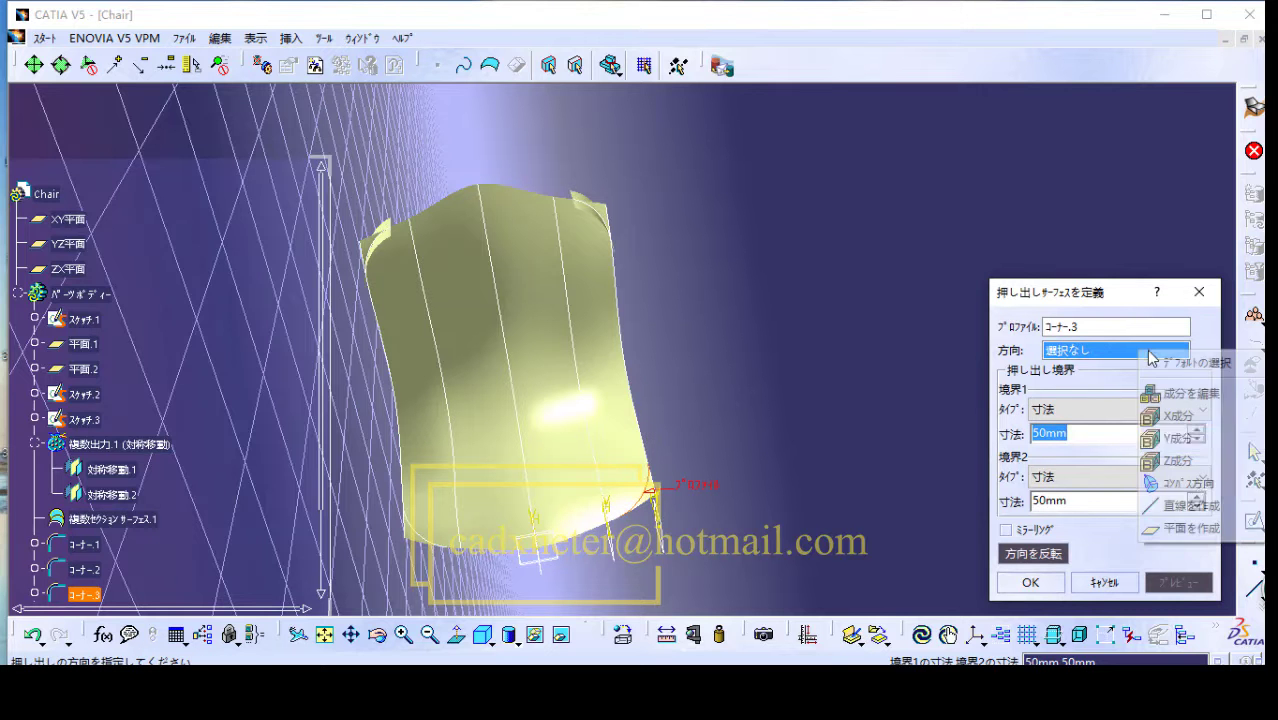
{"action": "left_click", "coordinate": [1200, 466]}
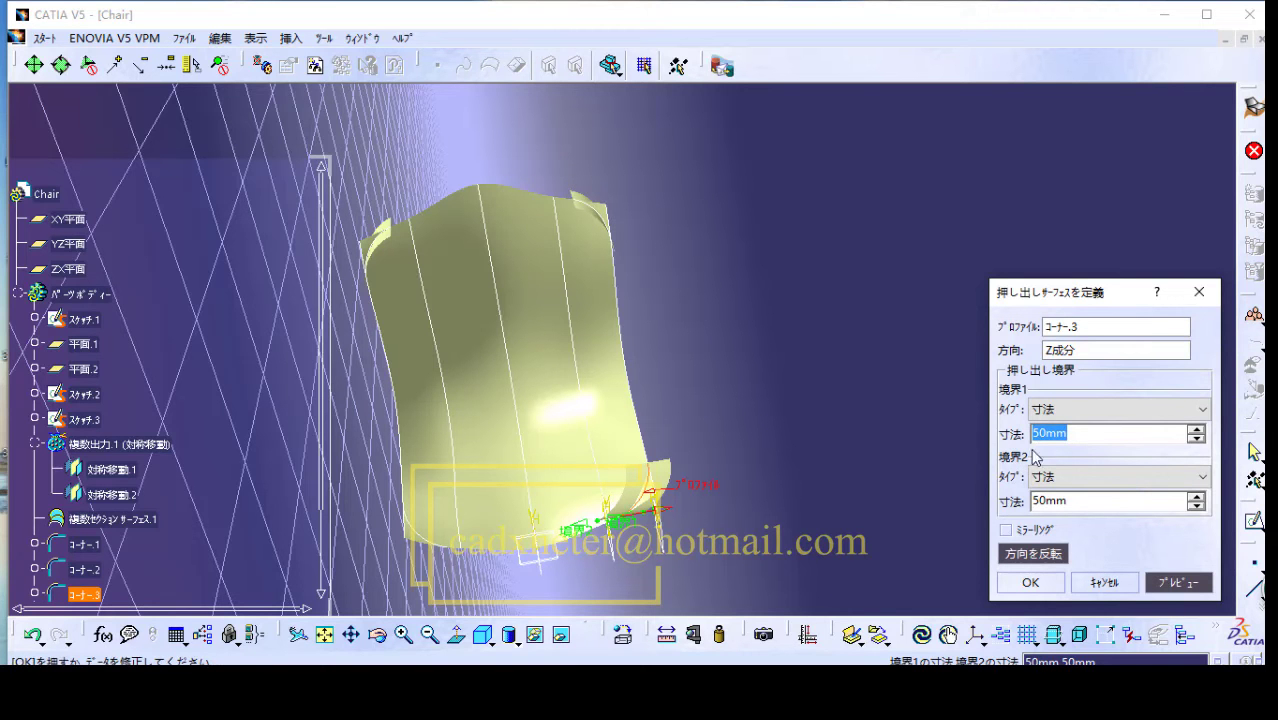
{"action": "left_click", "coordinate": [1033, 582]}
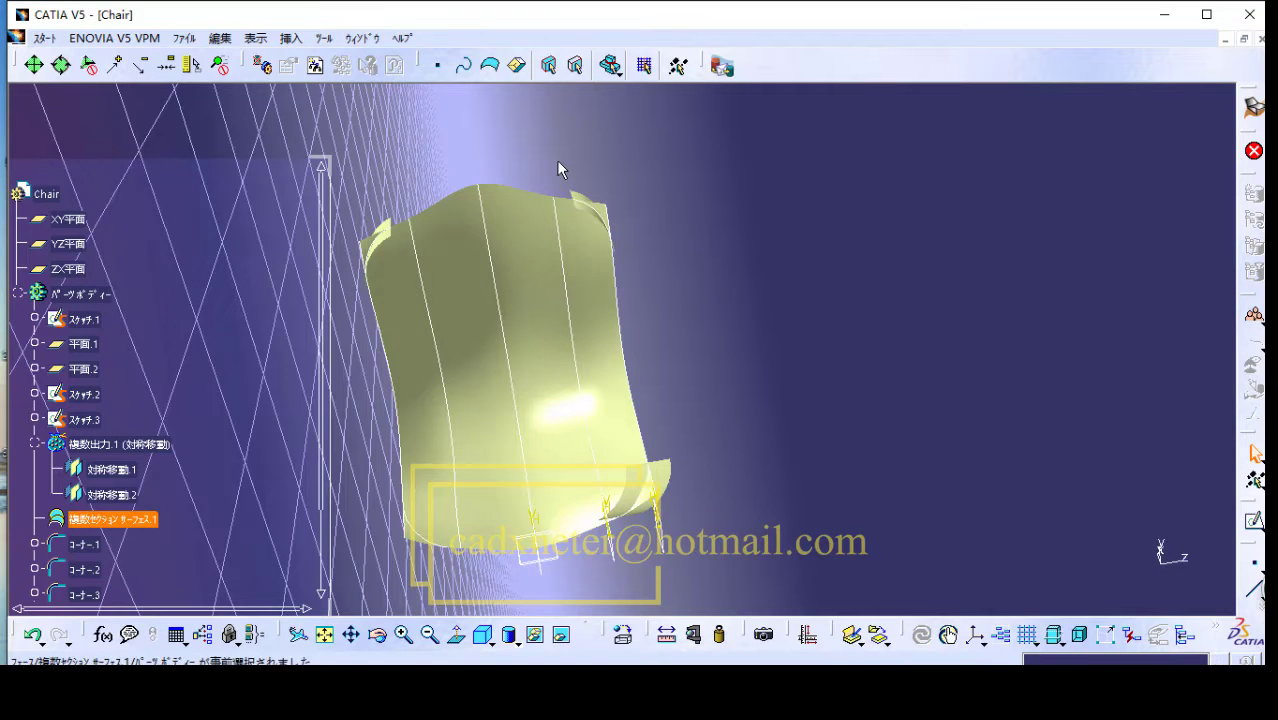
Step: Extrude the seat-front corner curve on the outer mirrored side as a surface along the Z component, 50 mm in both directions
{"action": "left_click", "coordinate": [290, 38]}
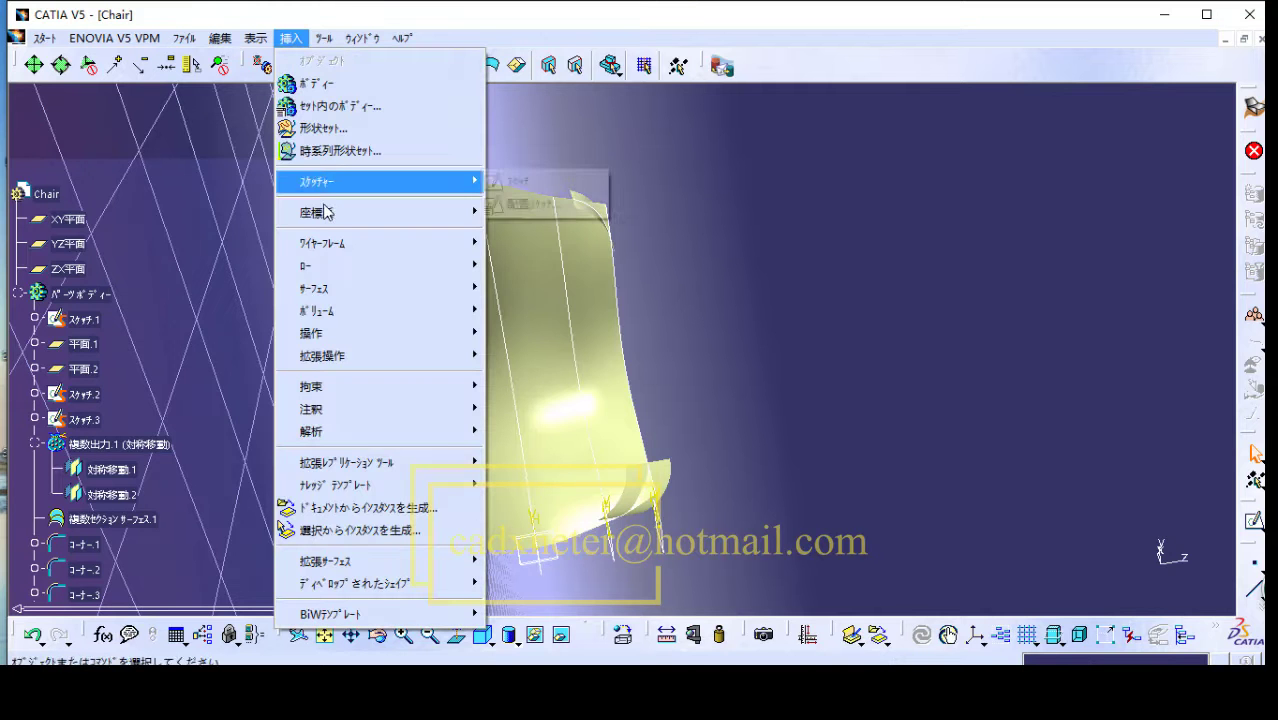
{"action": "mouse_move", "coordinate": [334, 288]}
{"action": "left_click", "coordinate": [528, 291]}
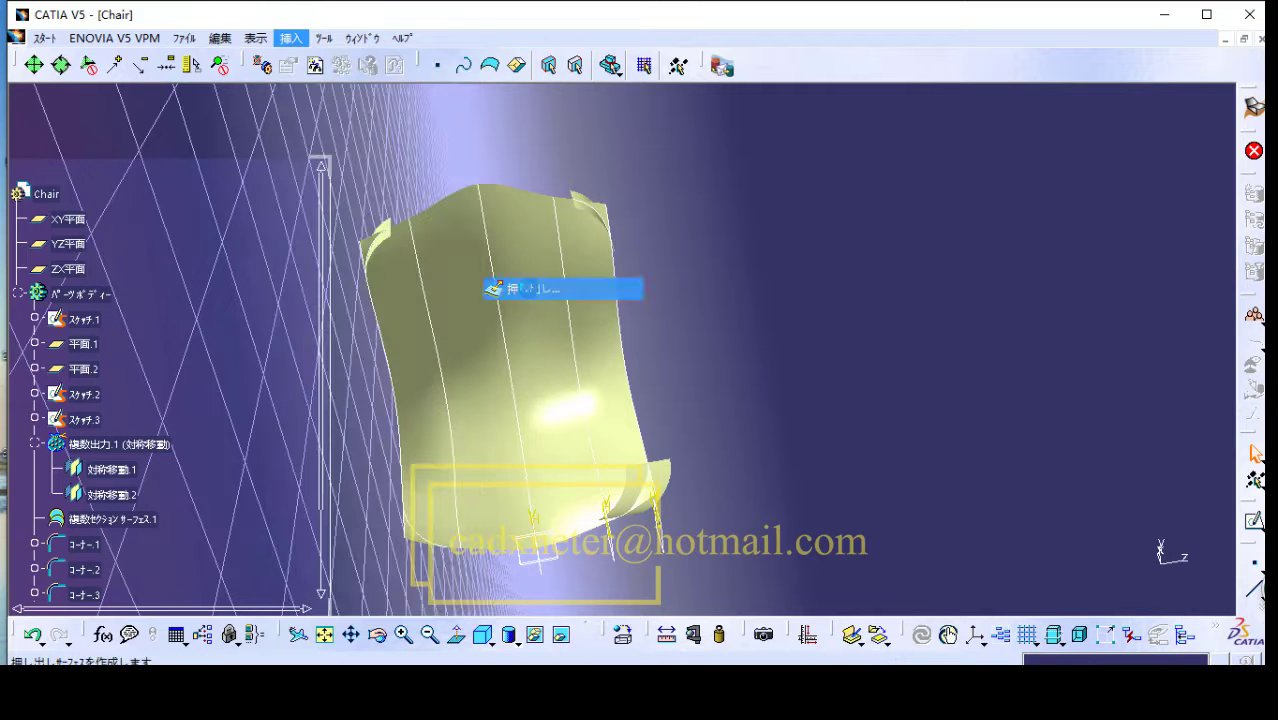
{"action": "left_click", "coordinate": [420, 532]}
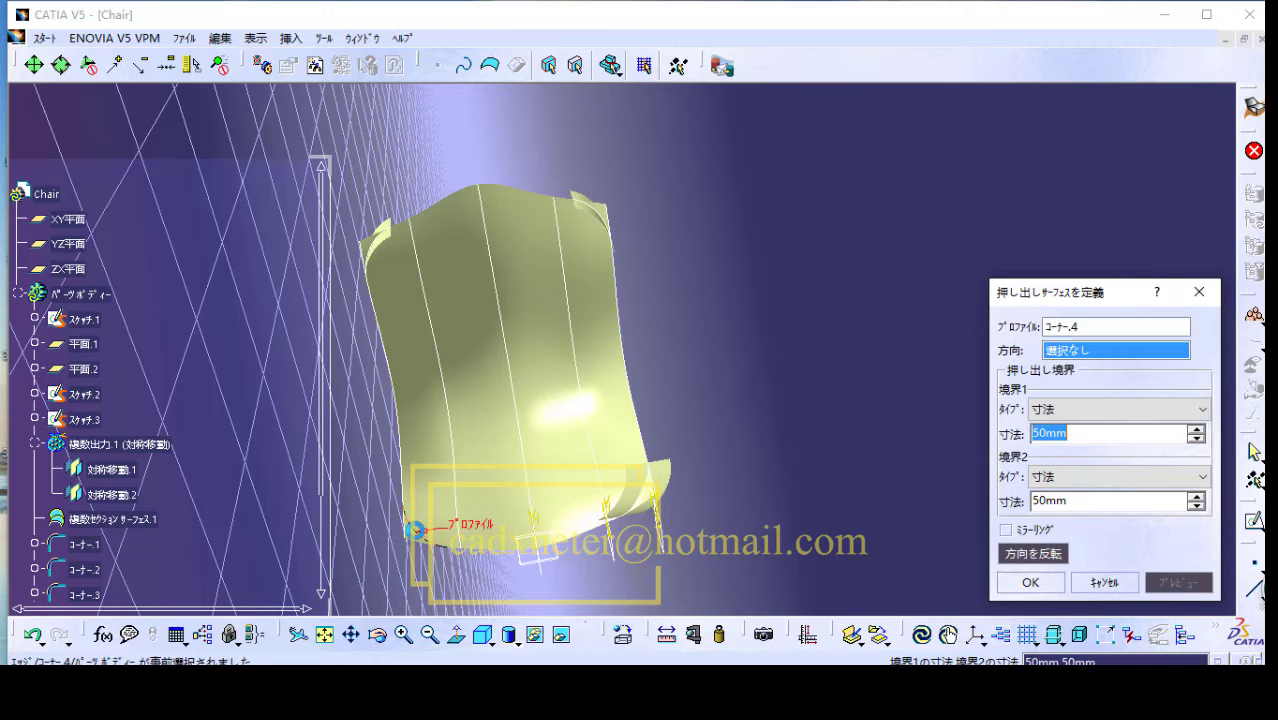
{"action": "right_click", "coordinate": [1100, 355]}
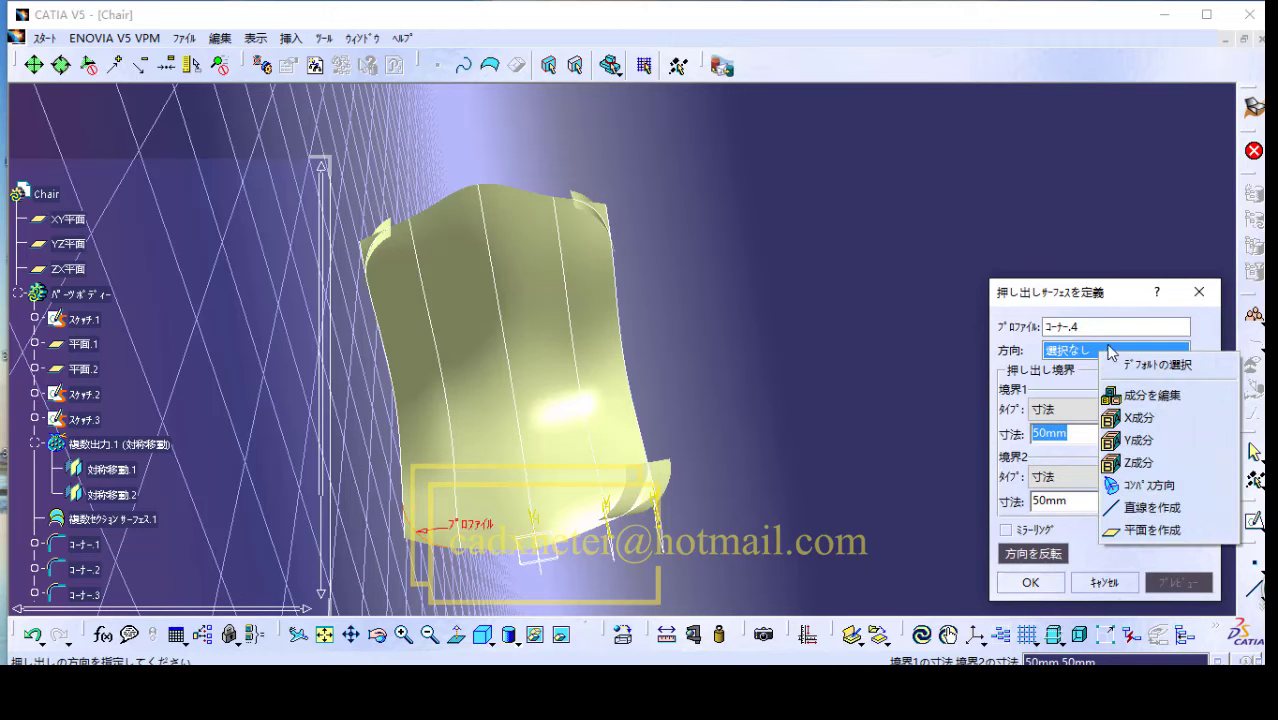
{"action": "left_click", "coordinate": [1148, 466]}
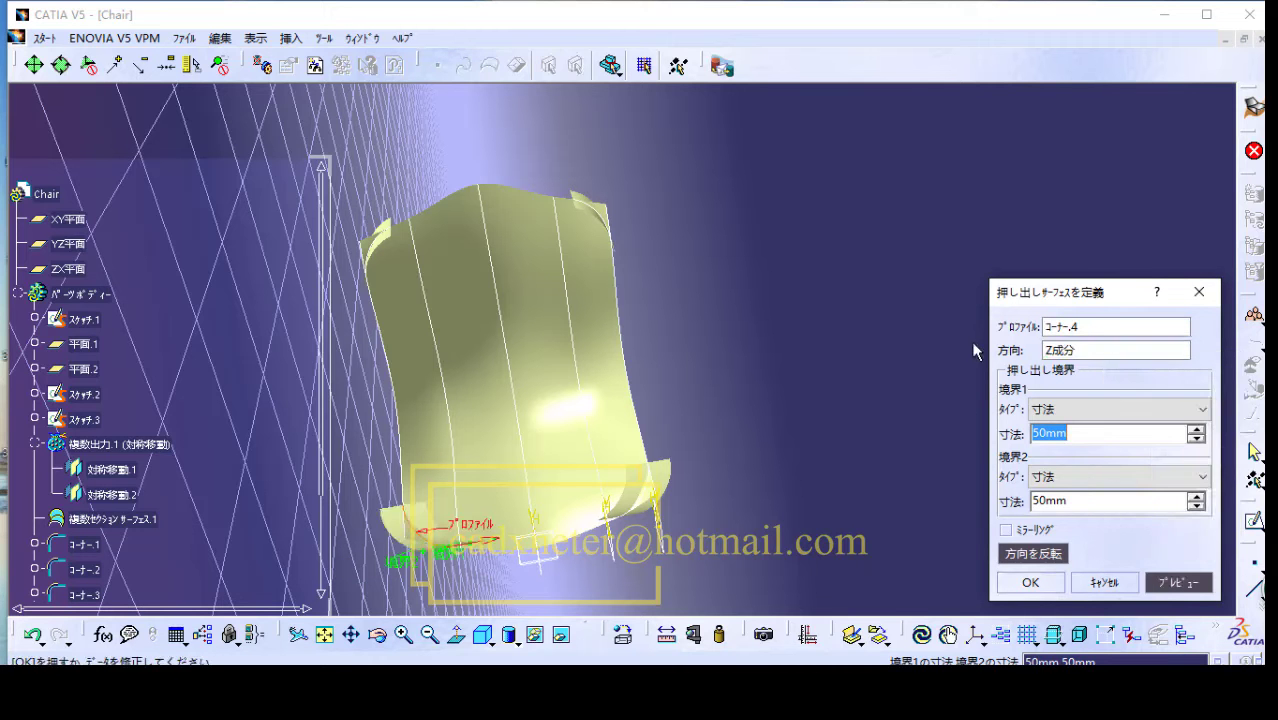
{"action": "left_click", "coordinate": [1033, 584]}
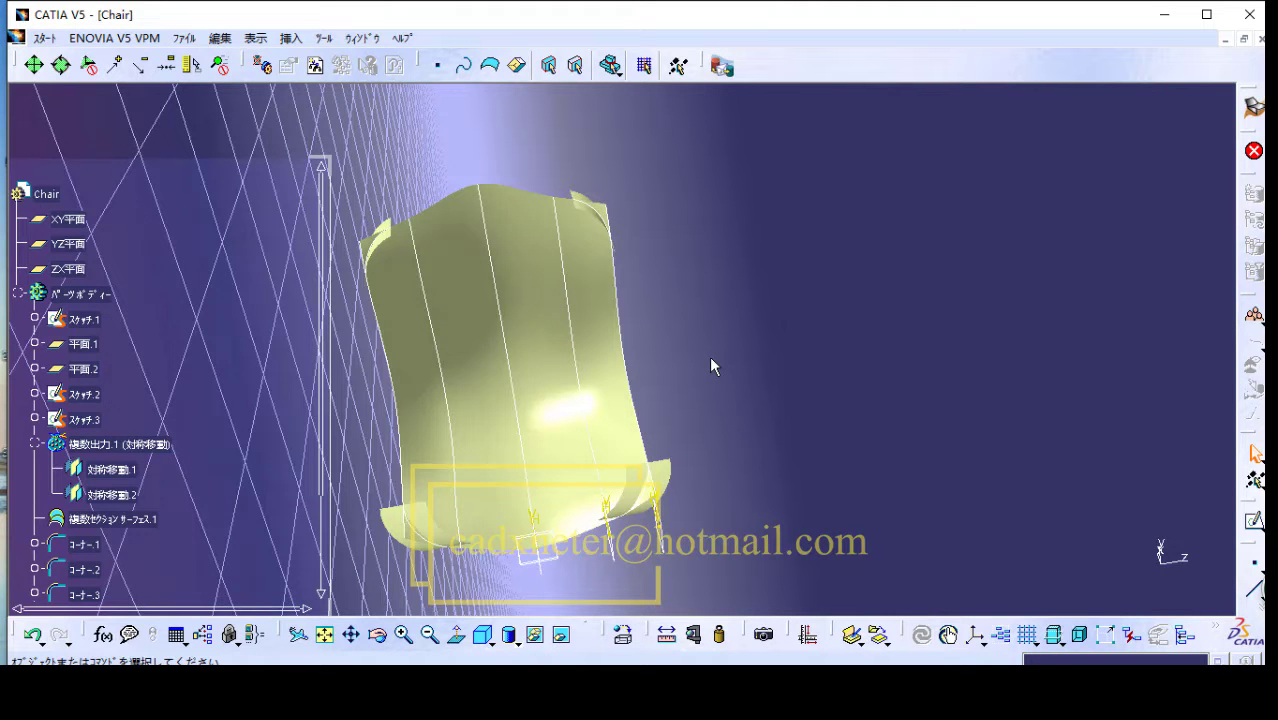
Step: Start a Split operation with the lofted multi-section chair surface as the element to cut
{"action": "left_click", "coordinate": [290, 39]}
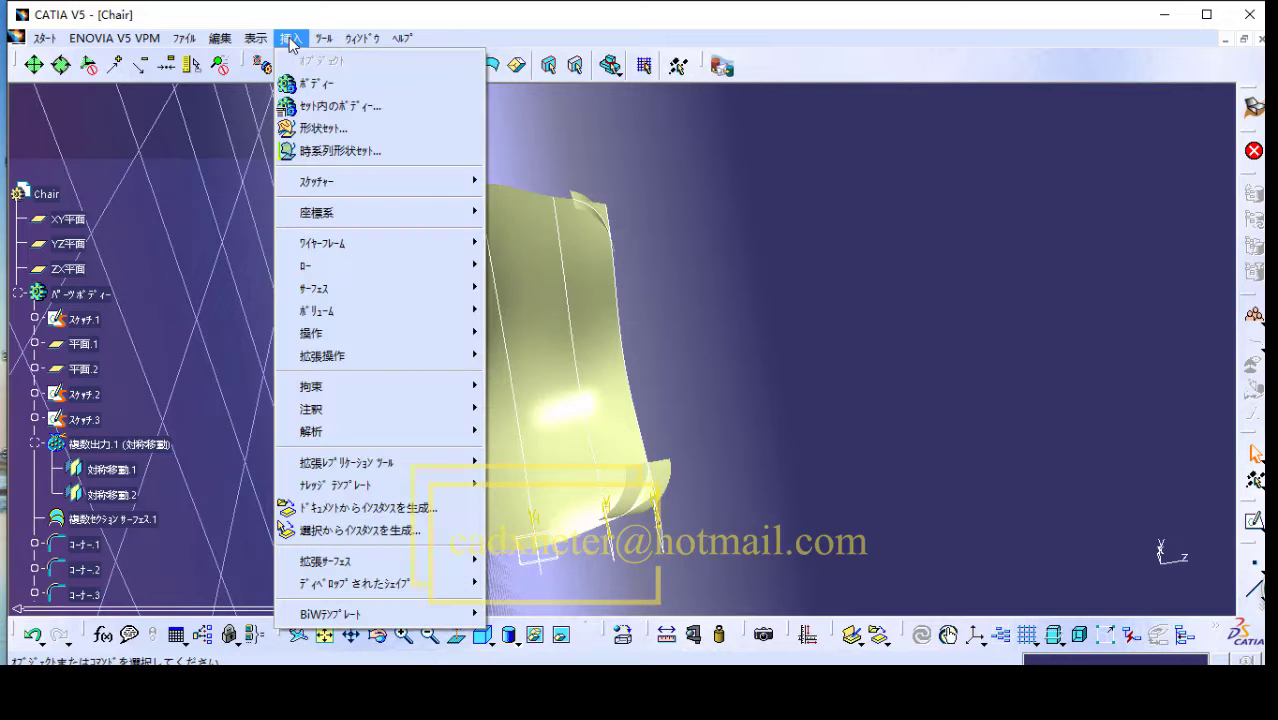
{"action": "mouse_move", "coordinate": [336, 252]}
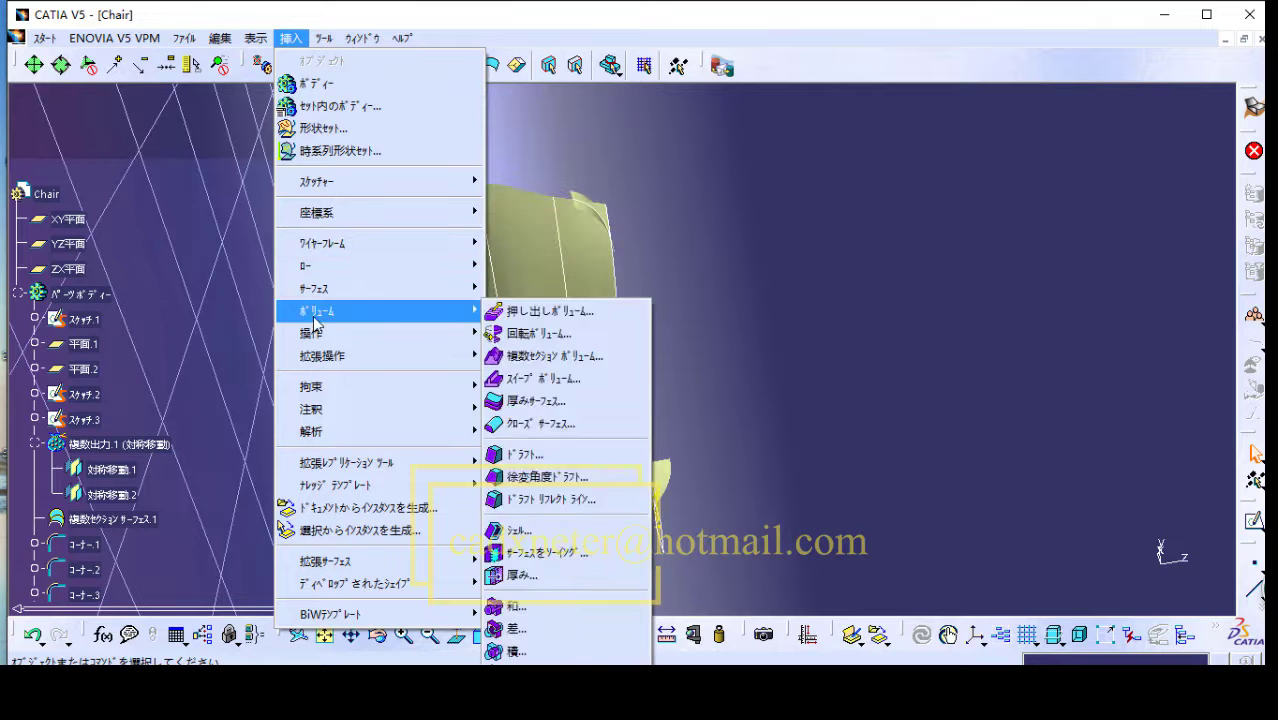
{"action": "mouse_move", "coordinate": [318, 338]}
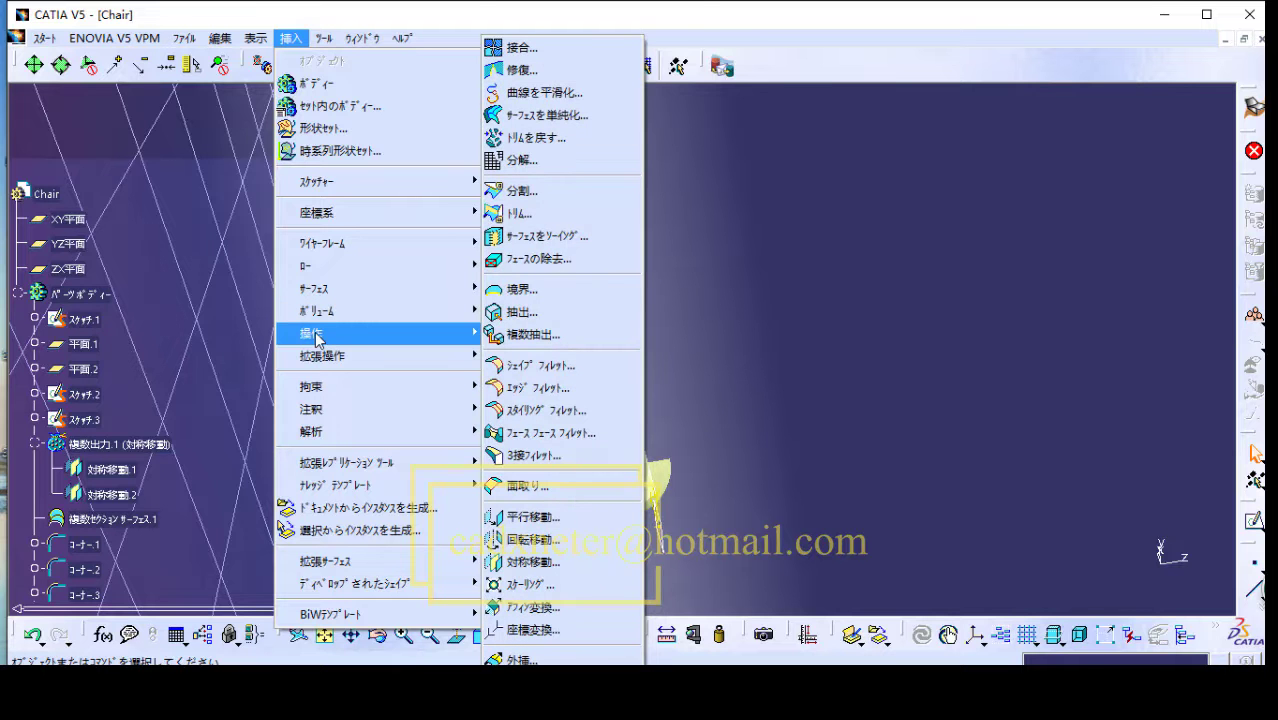
{"action": "left_click", "coordinate": [555, 195]}
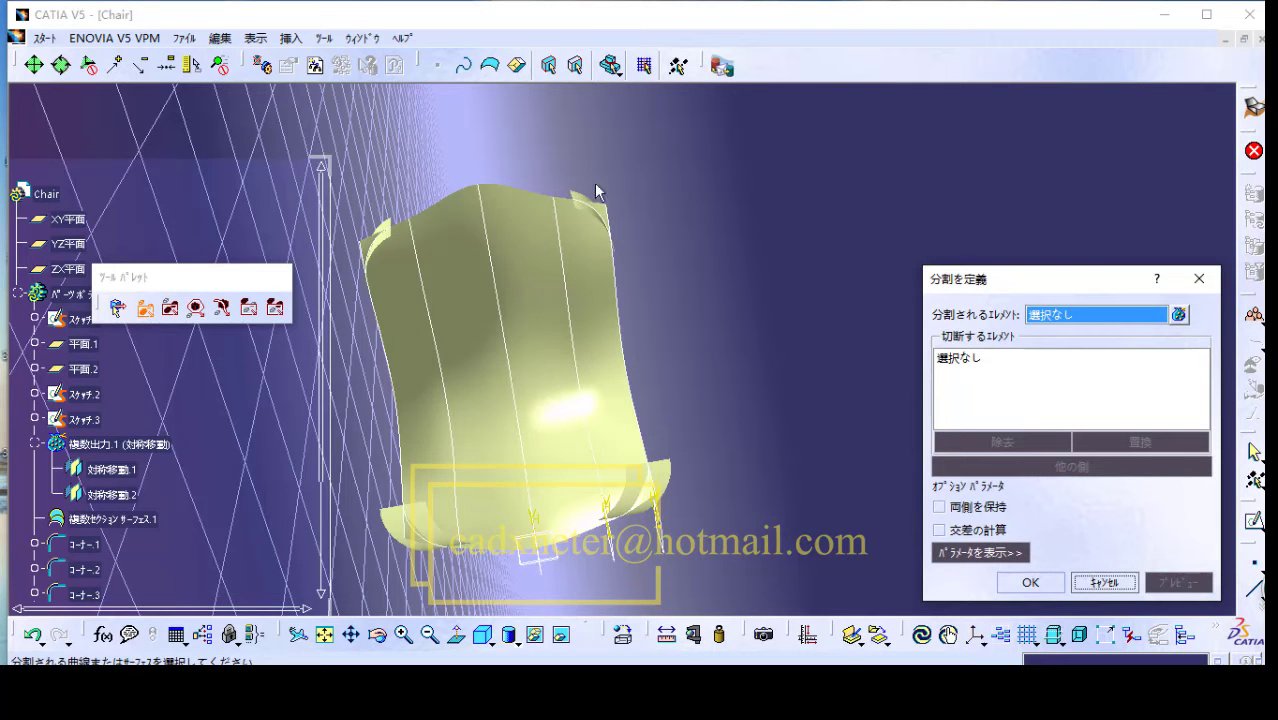
{"action": "left_click", "coordinate": [1140, 312]}
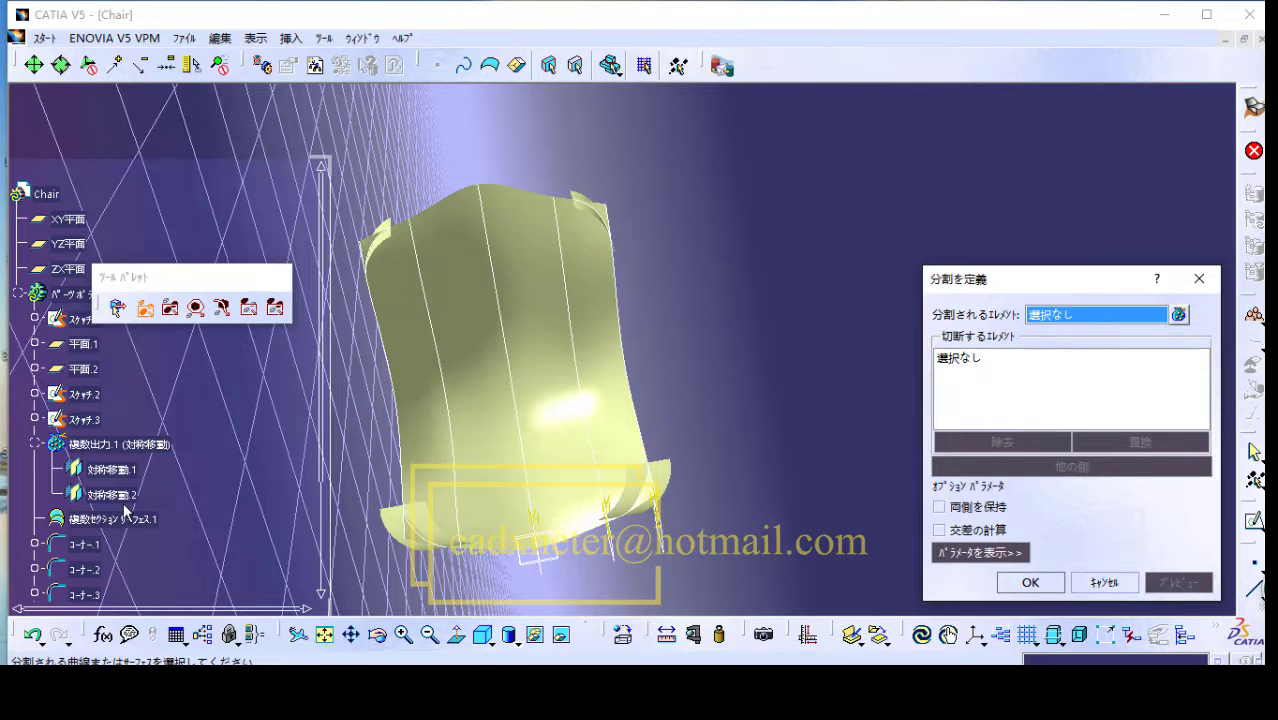
{"action": "scroll", "coordinate": [125, 510], "scroll_direction": "down", "scroll_amount": 2}
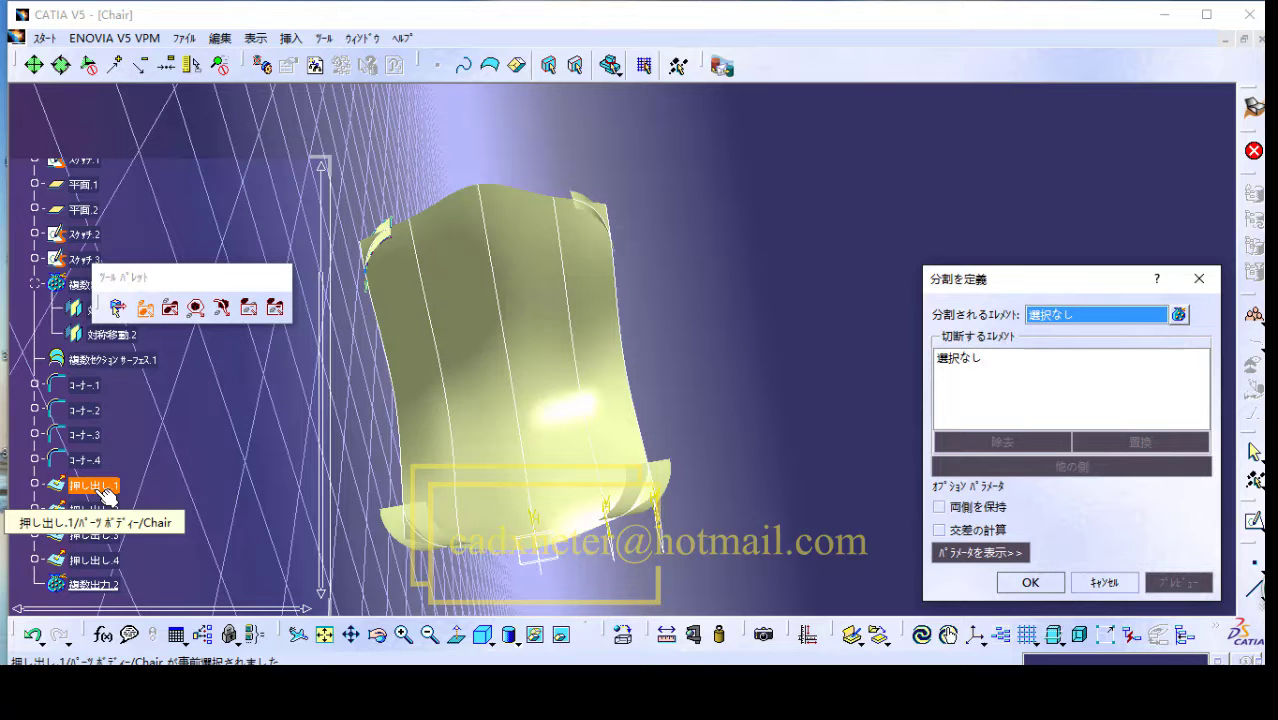
{"action": "left_click", "coordinate": [390, 243]}
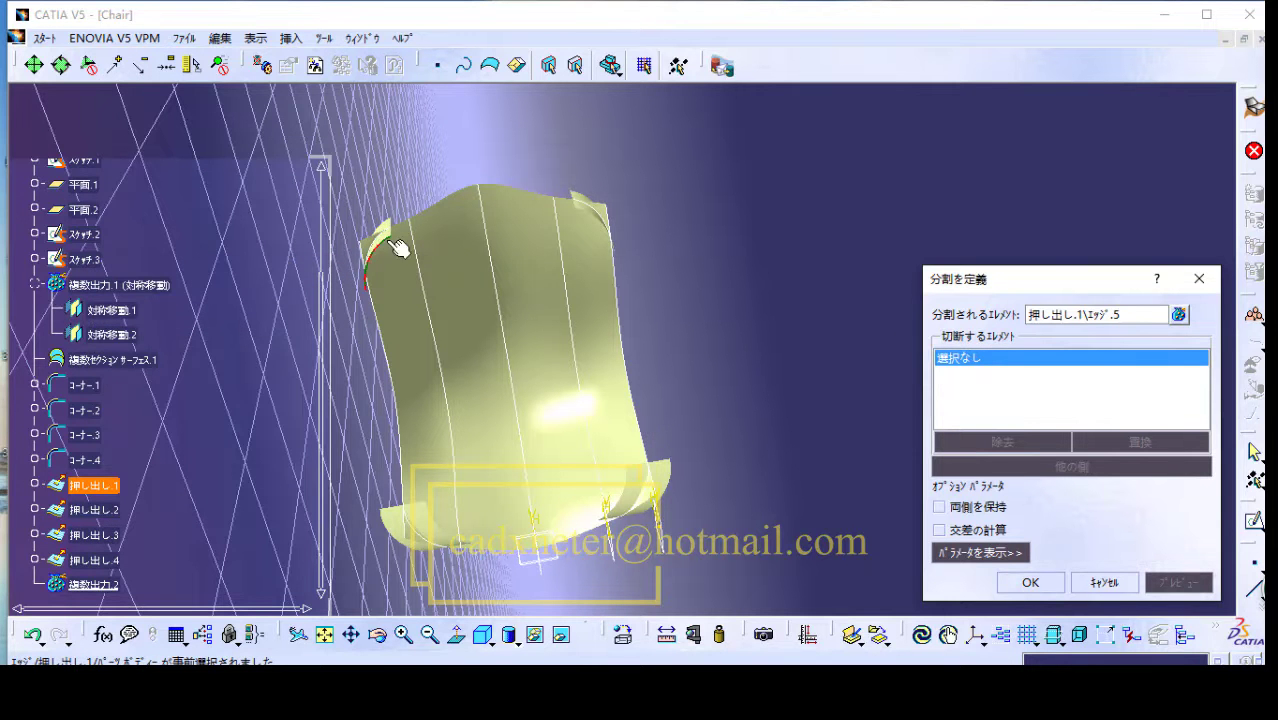
{"action": "left_click", "coordinate": [1134, 319]}
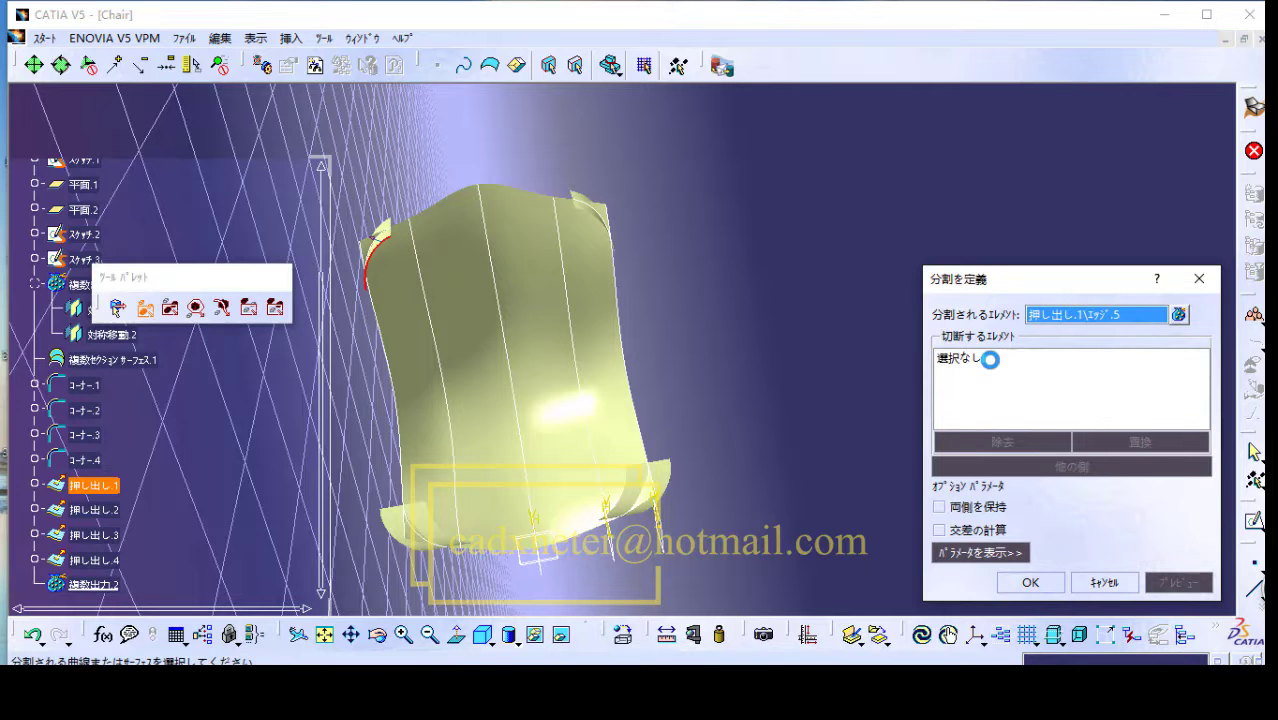
{"action": "left_click", "coordinate": [116, 487]}
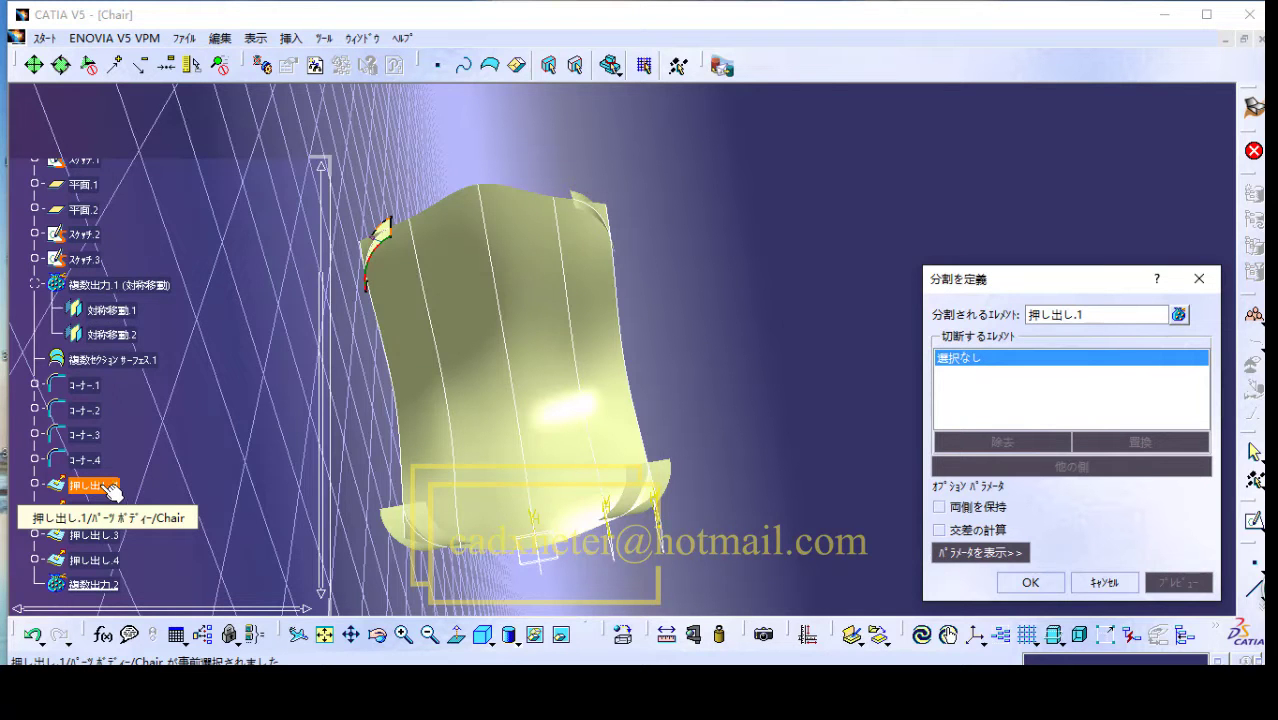
{"action": "left_click", "coordinate": [1095, 314]}
{"action": "left_click", "coordinate": [80, 361]}
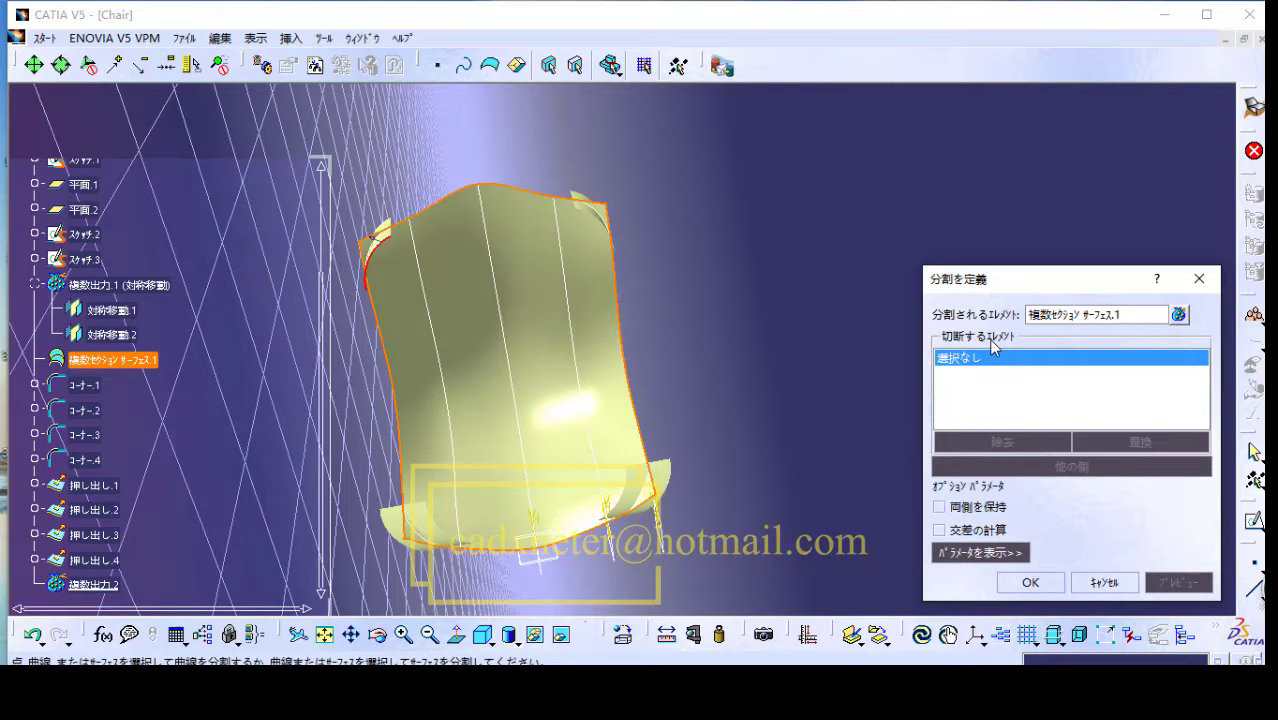
Step: Cut the lofted surface with all four corner extrusions, keeping the main chair area inside the rounded corners
{"action": "left_click", "coordinate": [120, 488]}
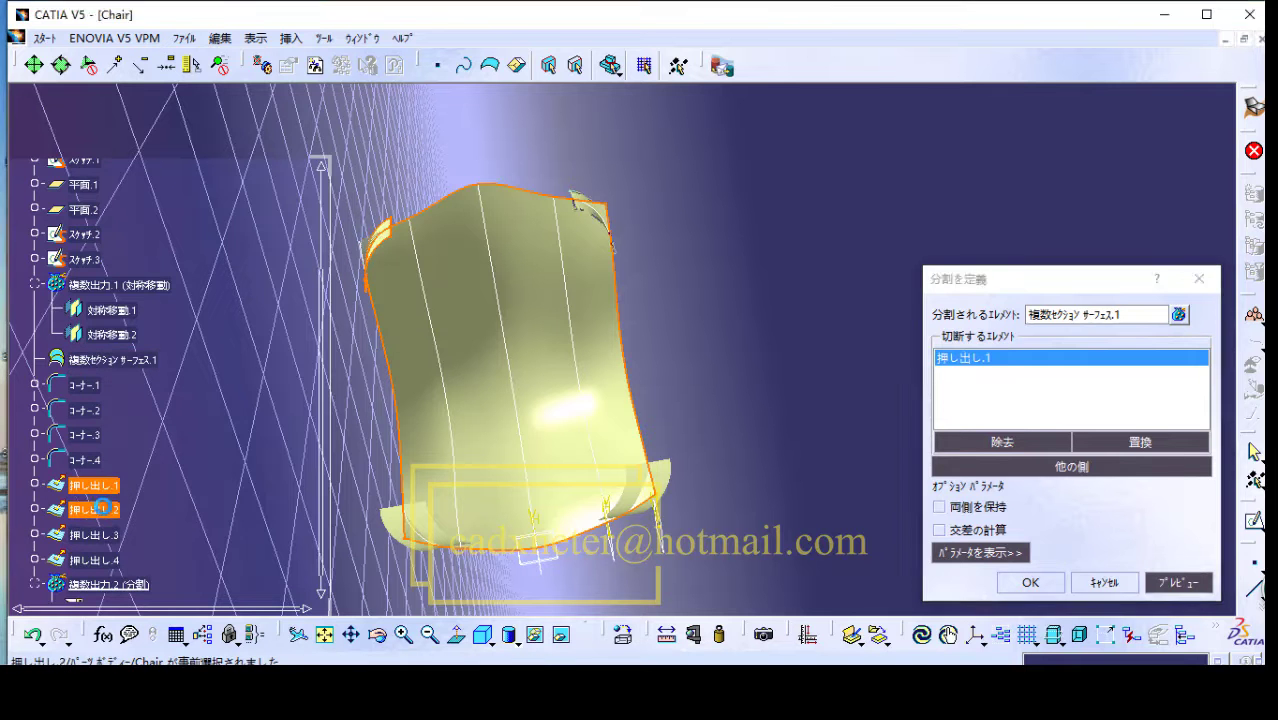
{"action": "left_click", "coordinate": [102, 509]}
{"action": "left_click", "coordinate": [100, 535]}
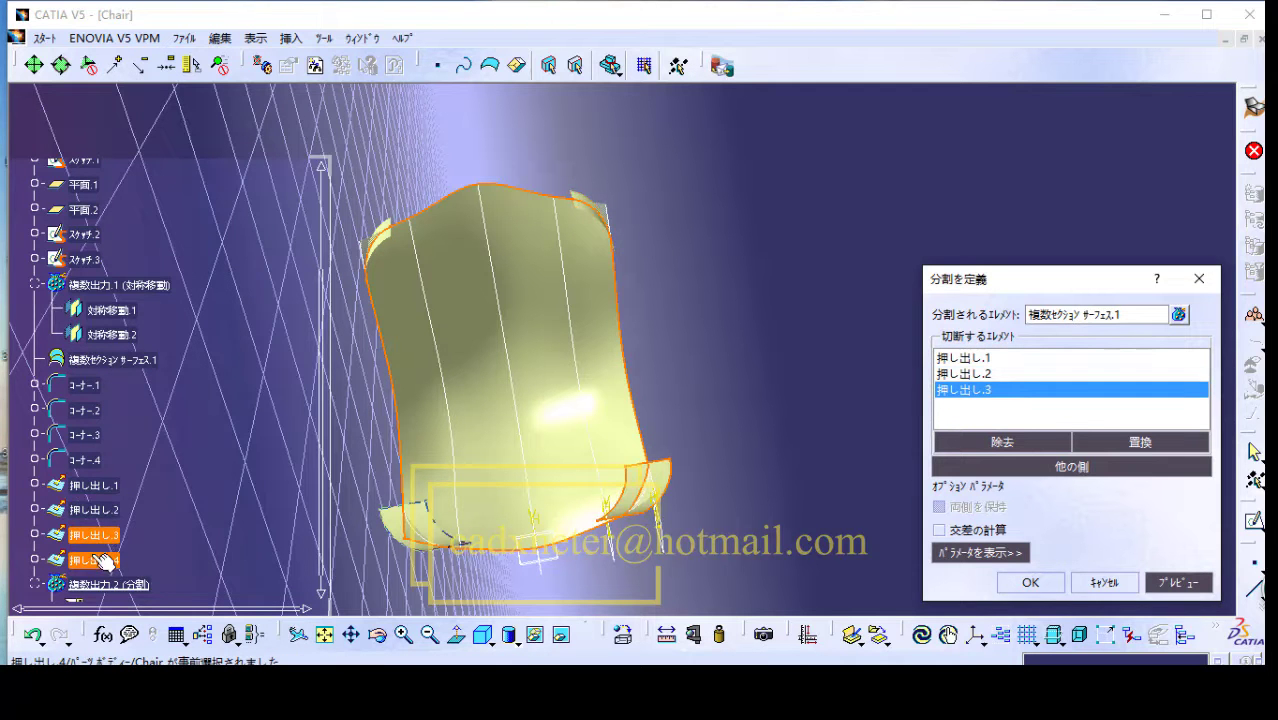
{"action": "left_click", "coordinate": [95, 560]}
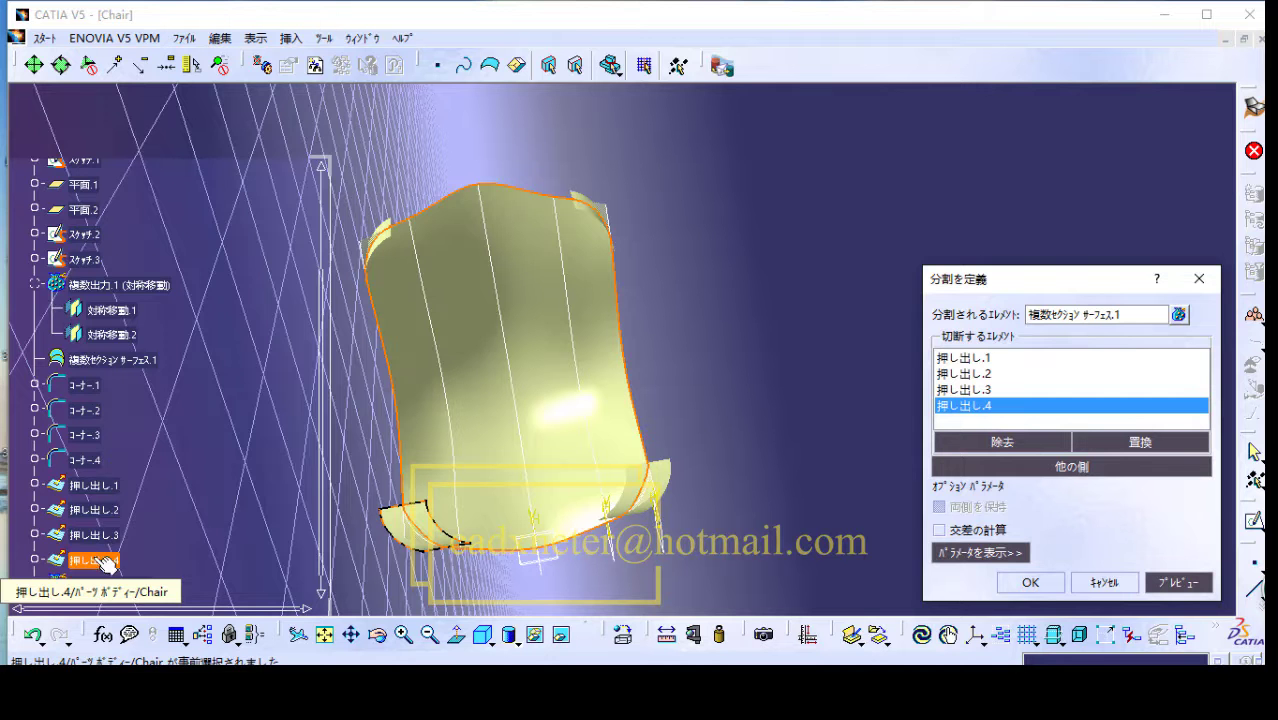
{"action": "left_click", "coordinate": [1030, 583]}
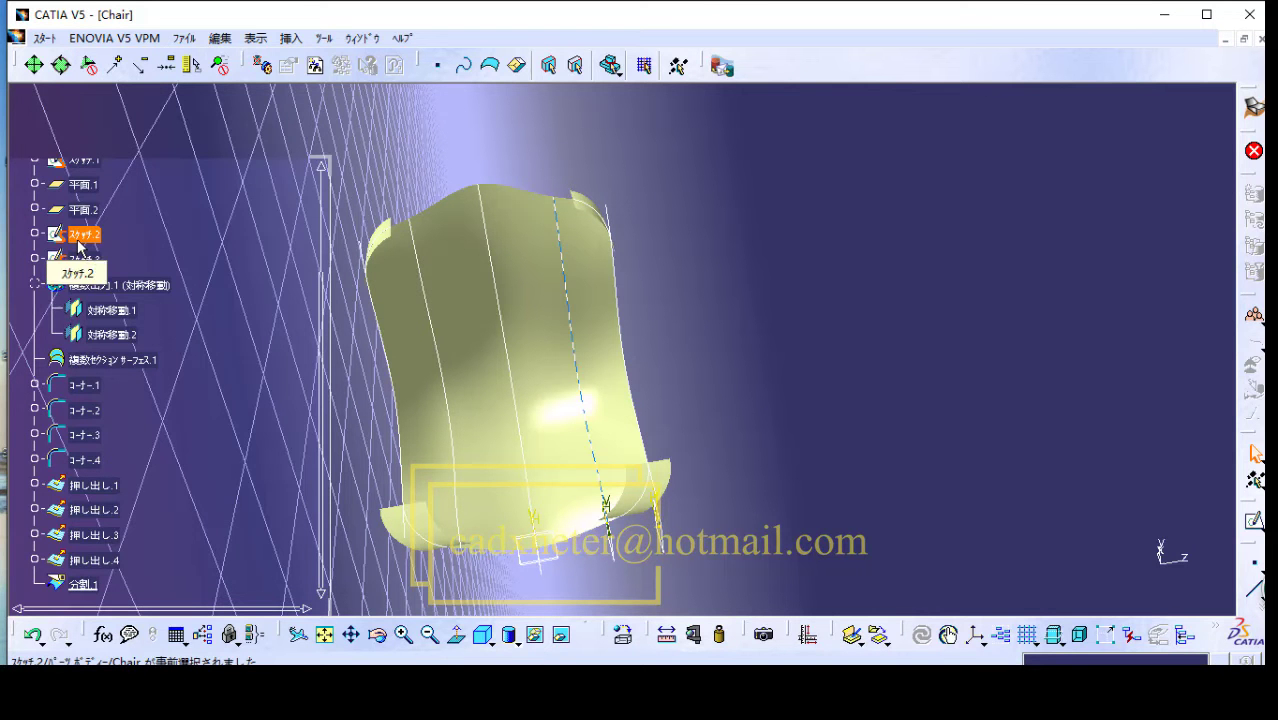
Step: Hide the four extruded corner surfaces
{"action": "left_click", "coordinate": [100, 486]}
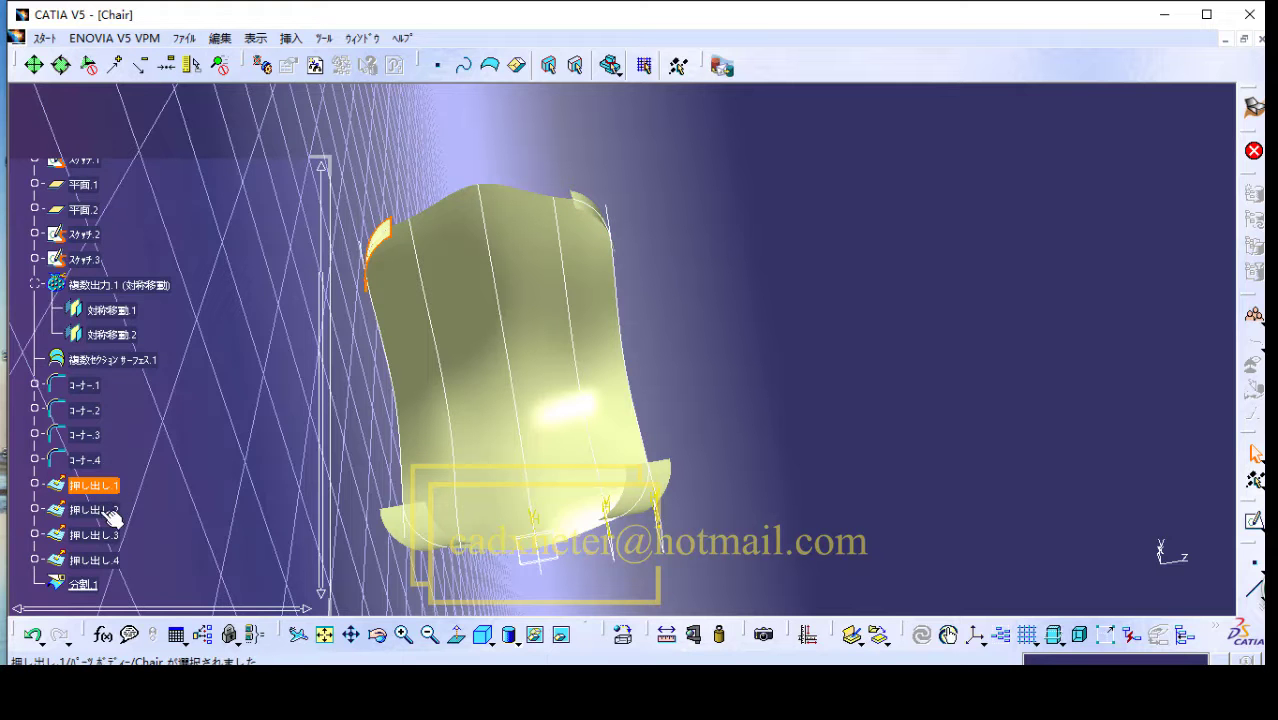
{"action": "left_click", "coordinate": [102, 511], "text": "ctrl"}
{"action": "left_click", "coordinate": [102, 536], "text": "ctrl"}
{"action": "left_click", "coordinate": [102, 561], "text": "ctrl"}
{"action": "right_click", "coordinate": [102, 561]}
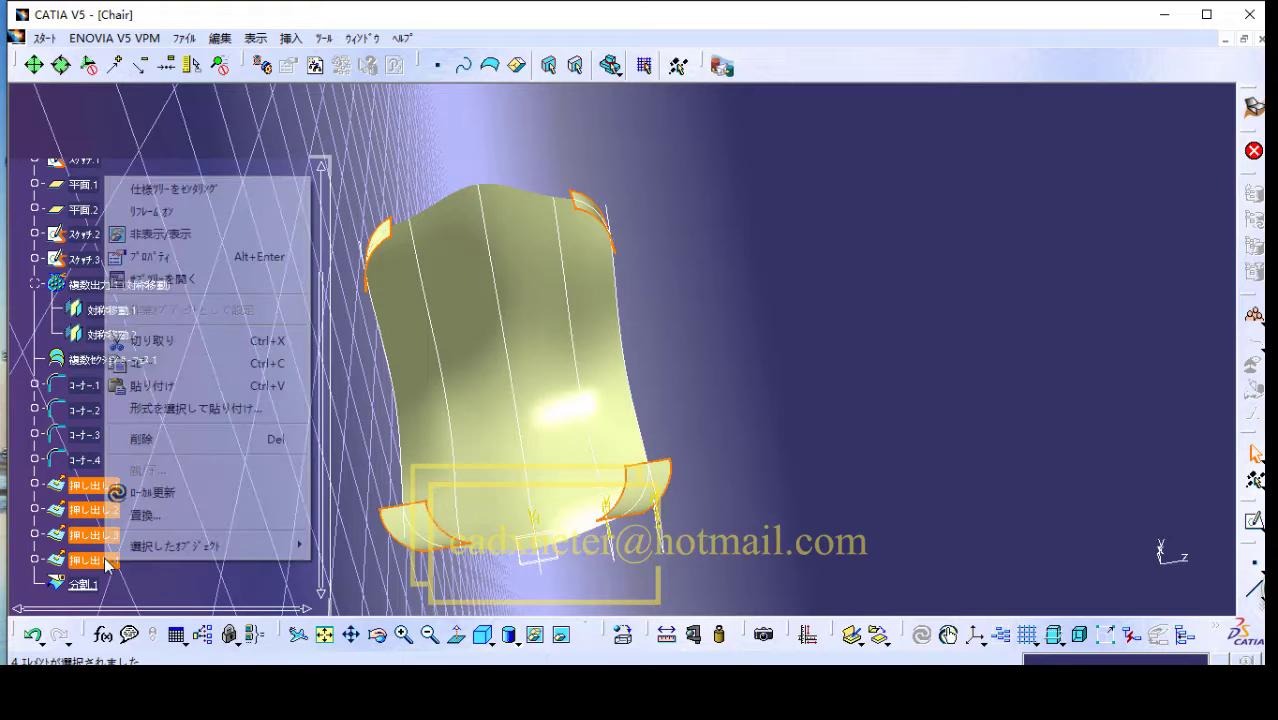
{"action": "left_click", "coordinate": [160, 234]}
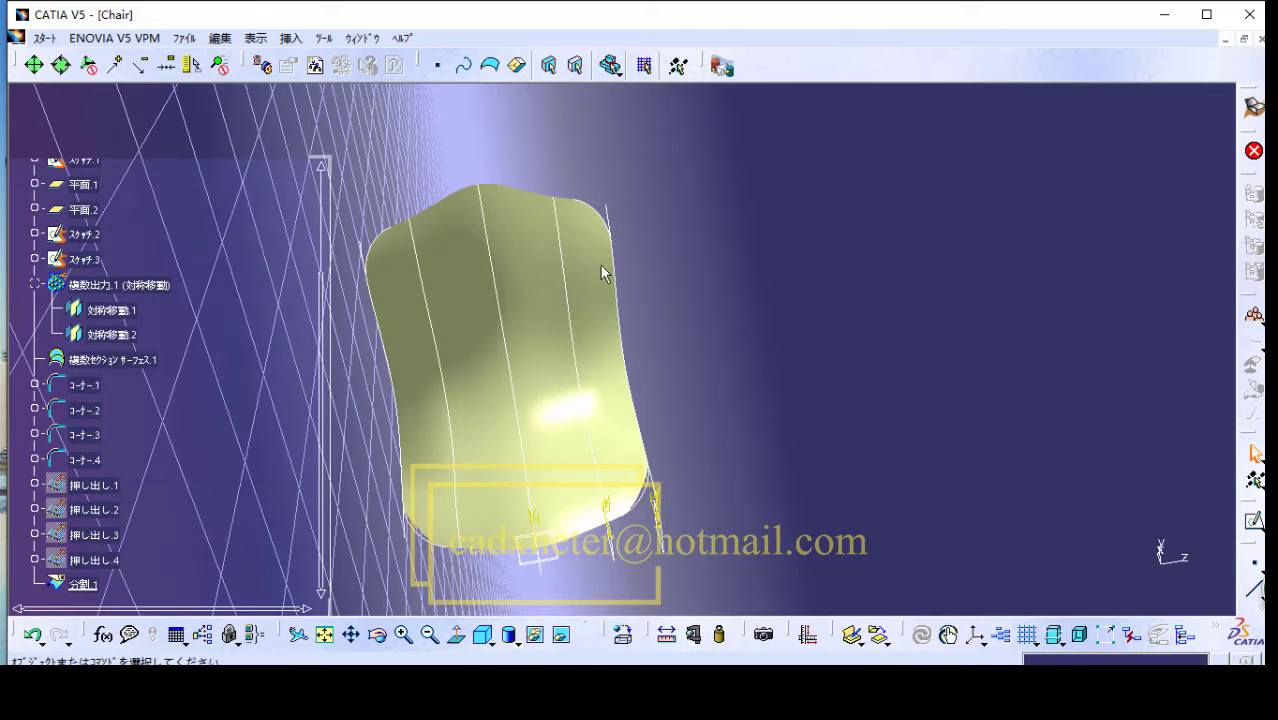
Step: Hide the four 3D corner curves
{"action": "left_click", "coordinate": [84, 385]}
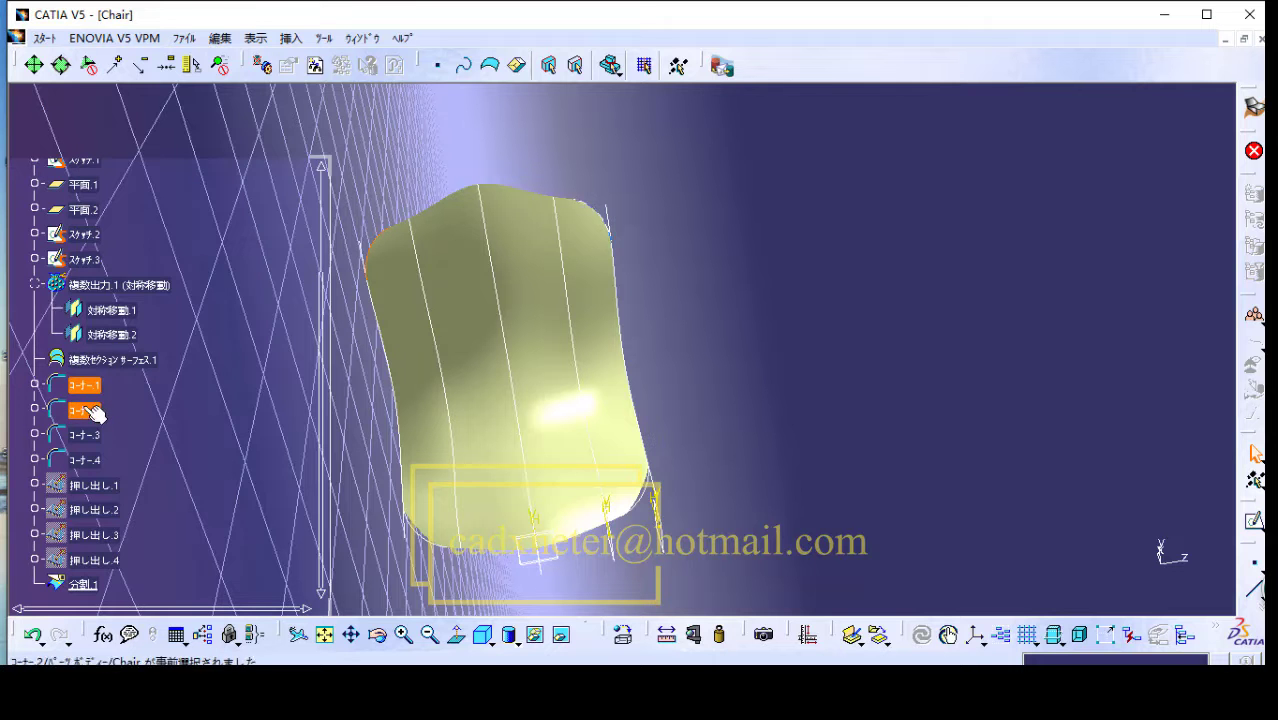
{"action": "left_click", "coordinate": [84, 410], "text": "ctrl"}
{"action": "left_click", "coordinate": [86, 460], "text": "ctrl"}
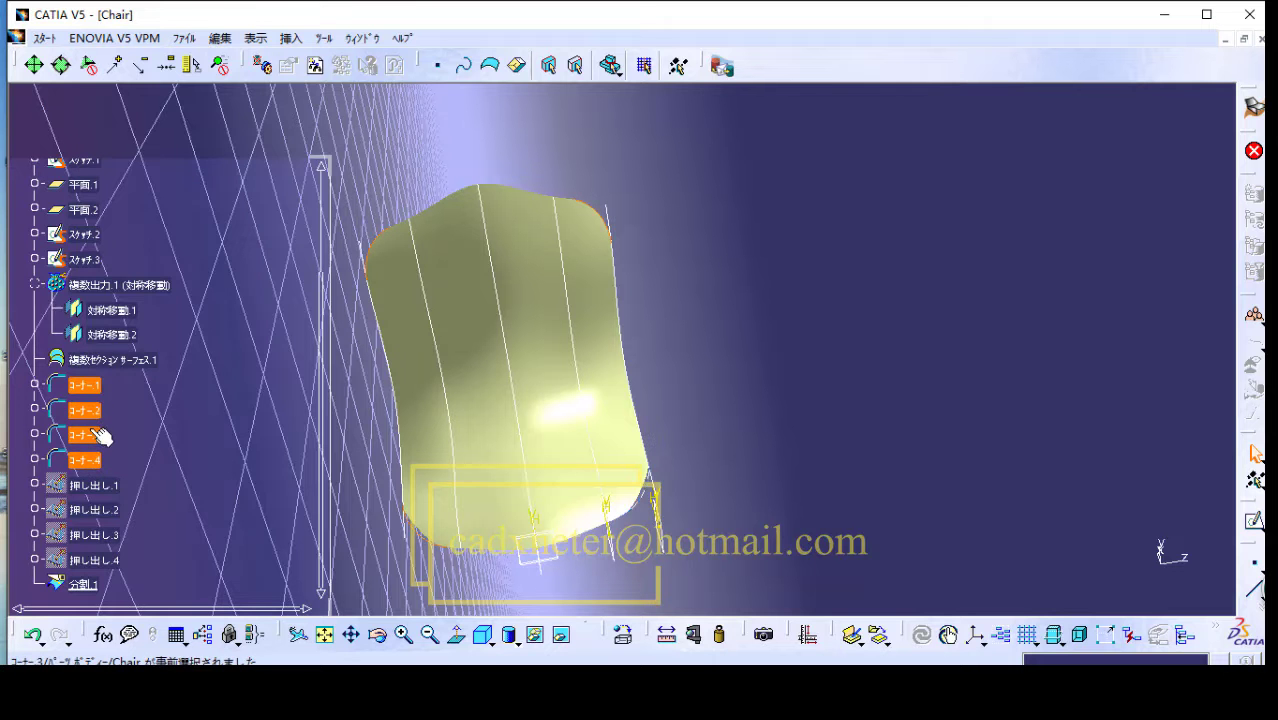
{"action": "right_click", "coordinate": [100, 435]}
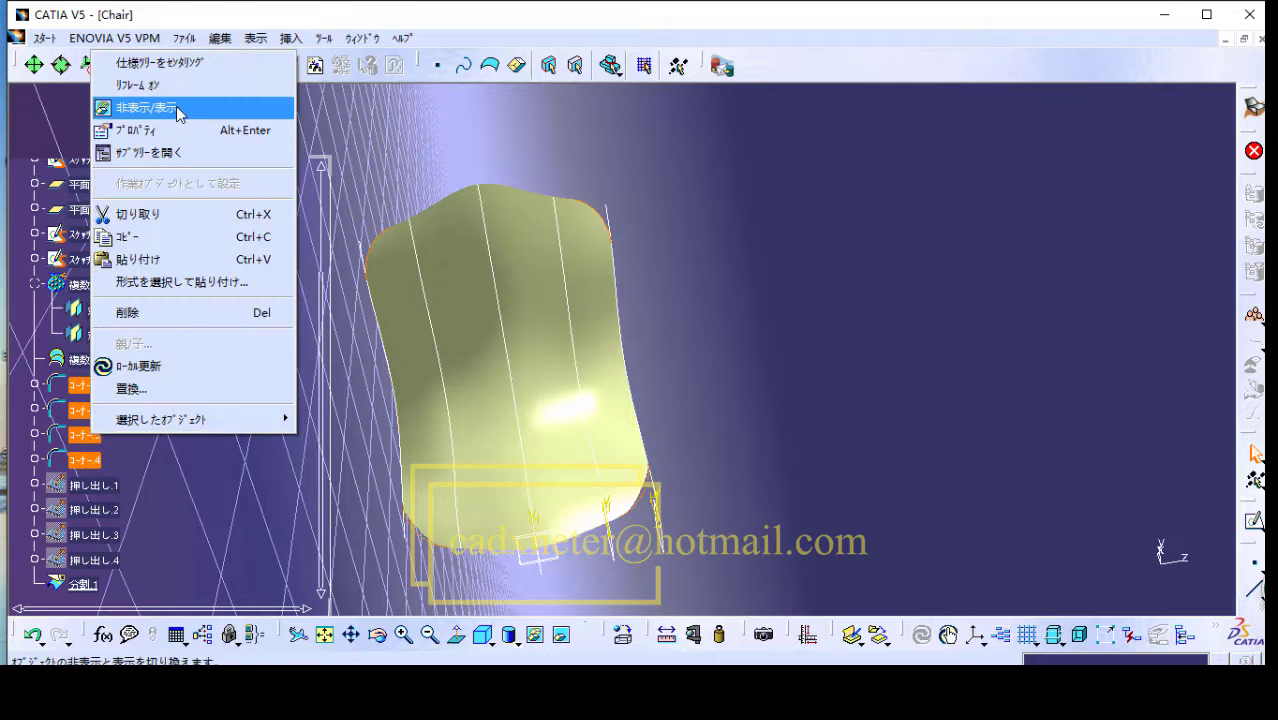
{"action": "left_click", "coordinate": [178, 108]}
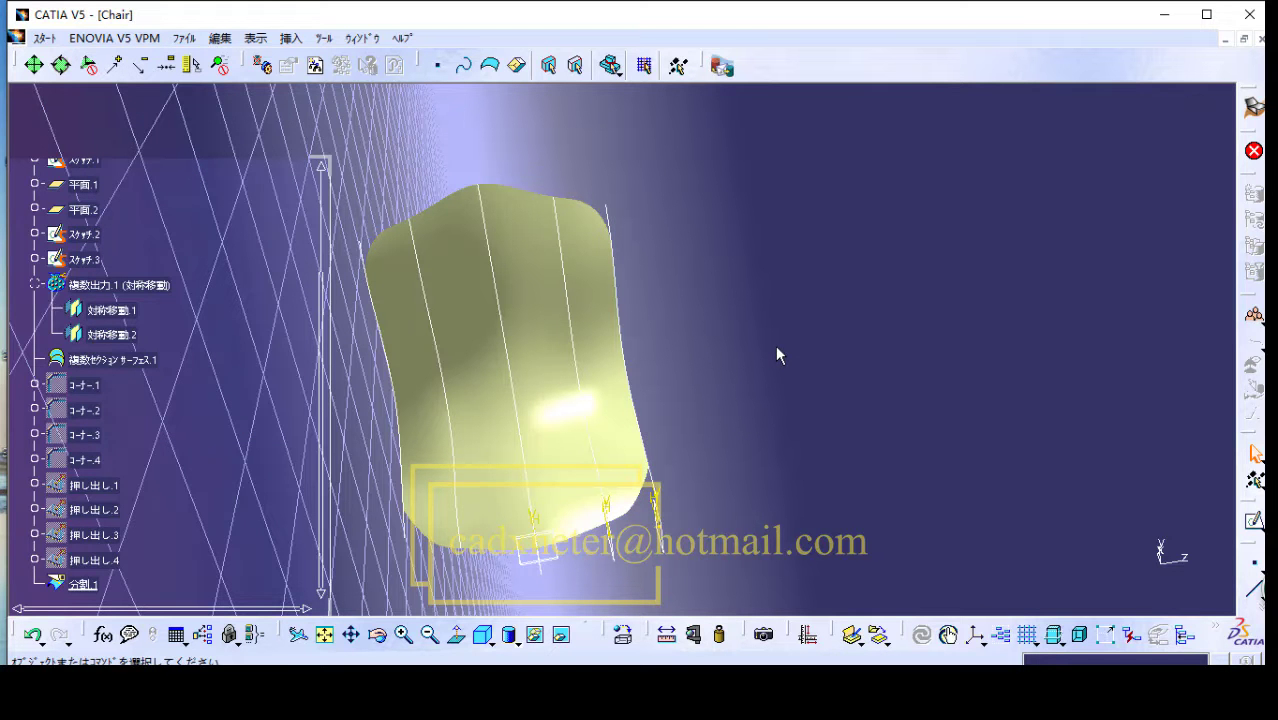
Step: Open a new sketch on the ZX plane
{"action": "left_click", "coordinate": [290, 38]}
{"action": "mouse_move", "coordinate": [367, 240]}
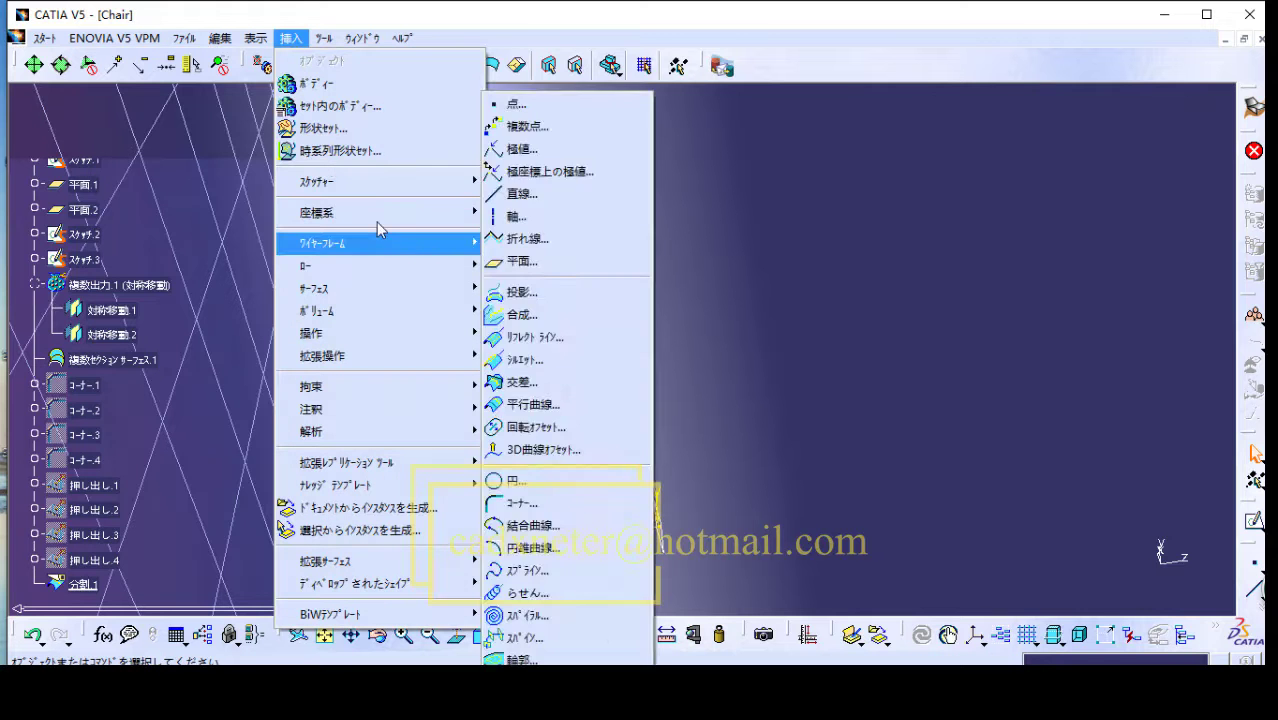
{"action": "mouse_move", "coordinate": [470, 182]}
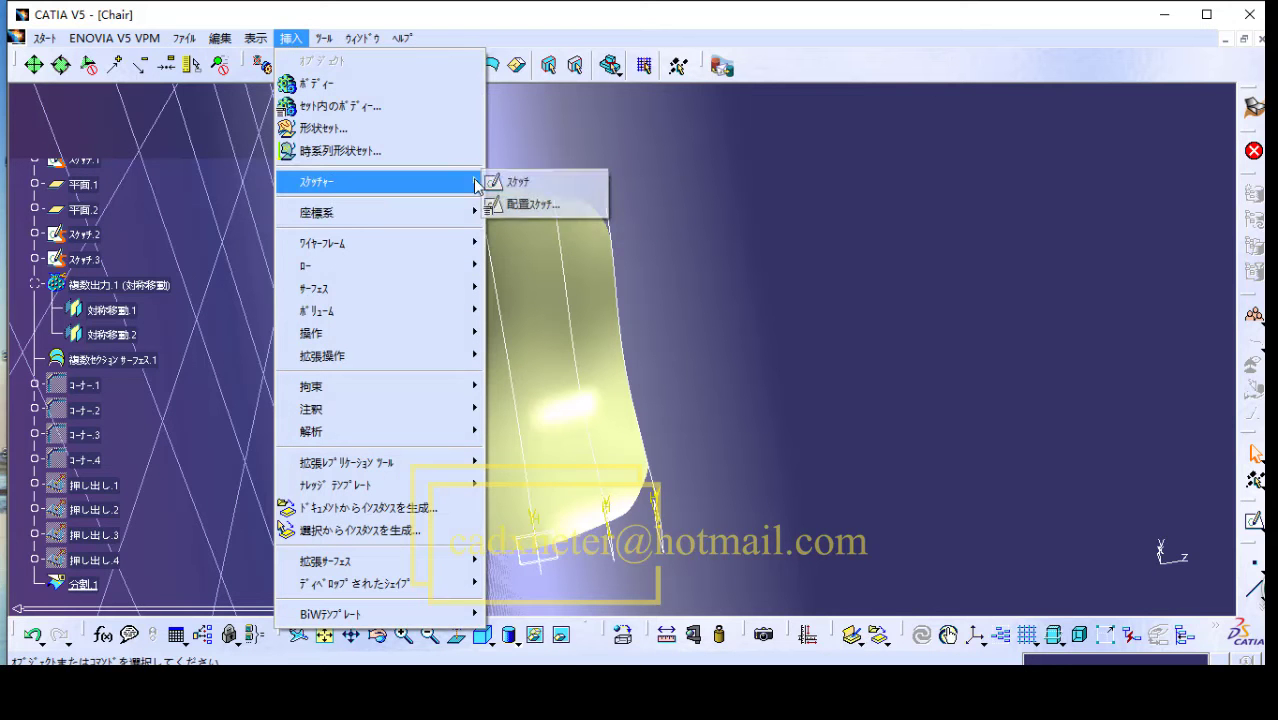
{"action": "left_click", "coordinate": [530, 188]}
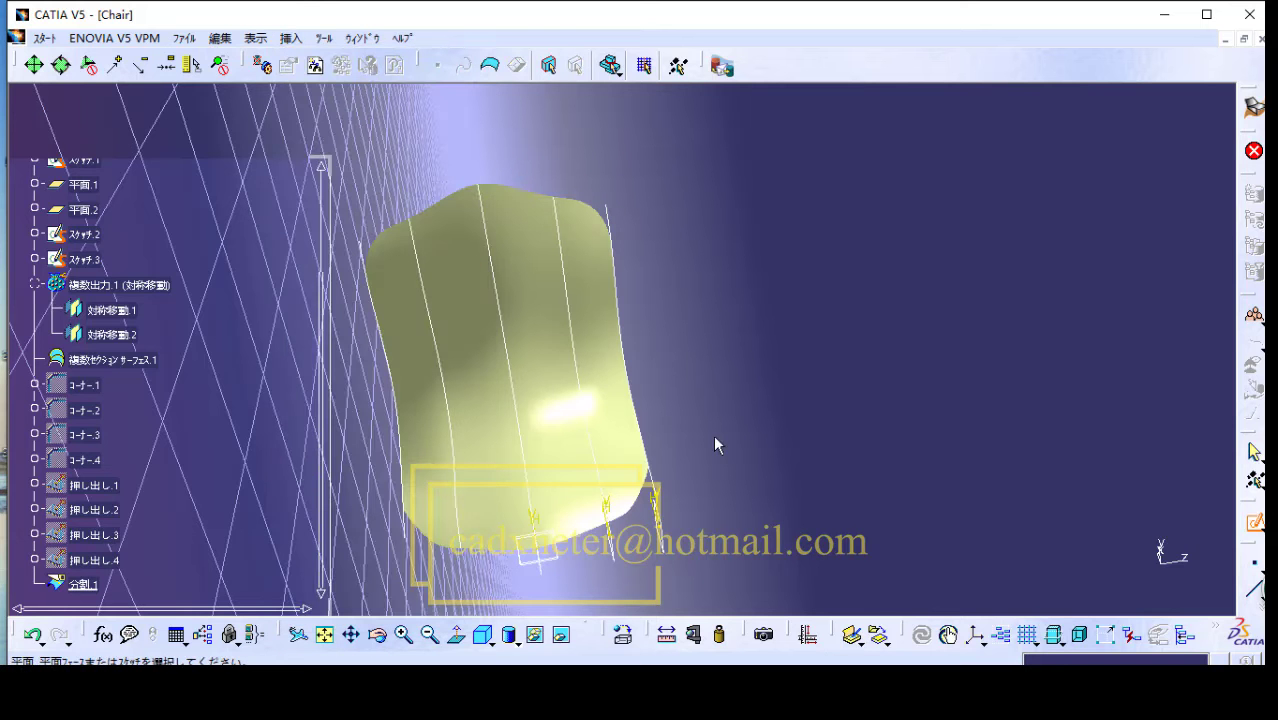
{"action": "scroll", "coordinate": [250, 400], "scroll_direction": "up", "scroll_amount": 4}
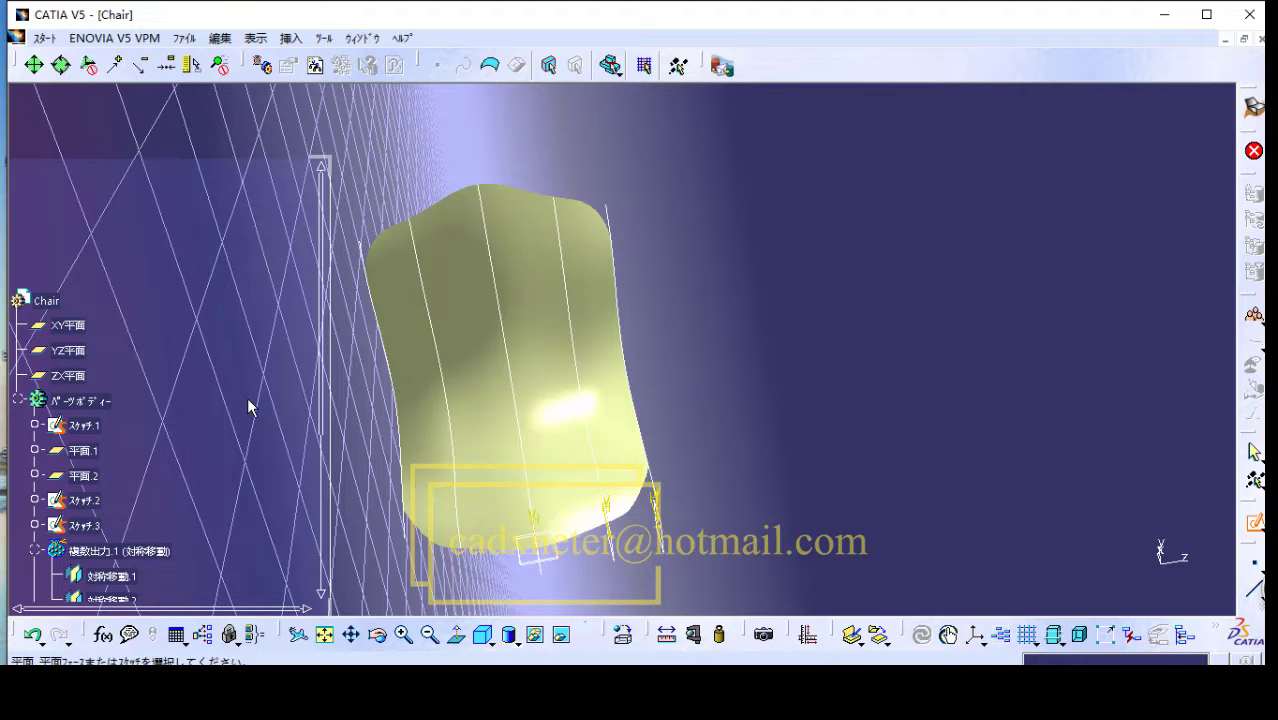
{"action": "left_click", "coordinate": [76, 376]}
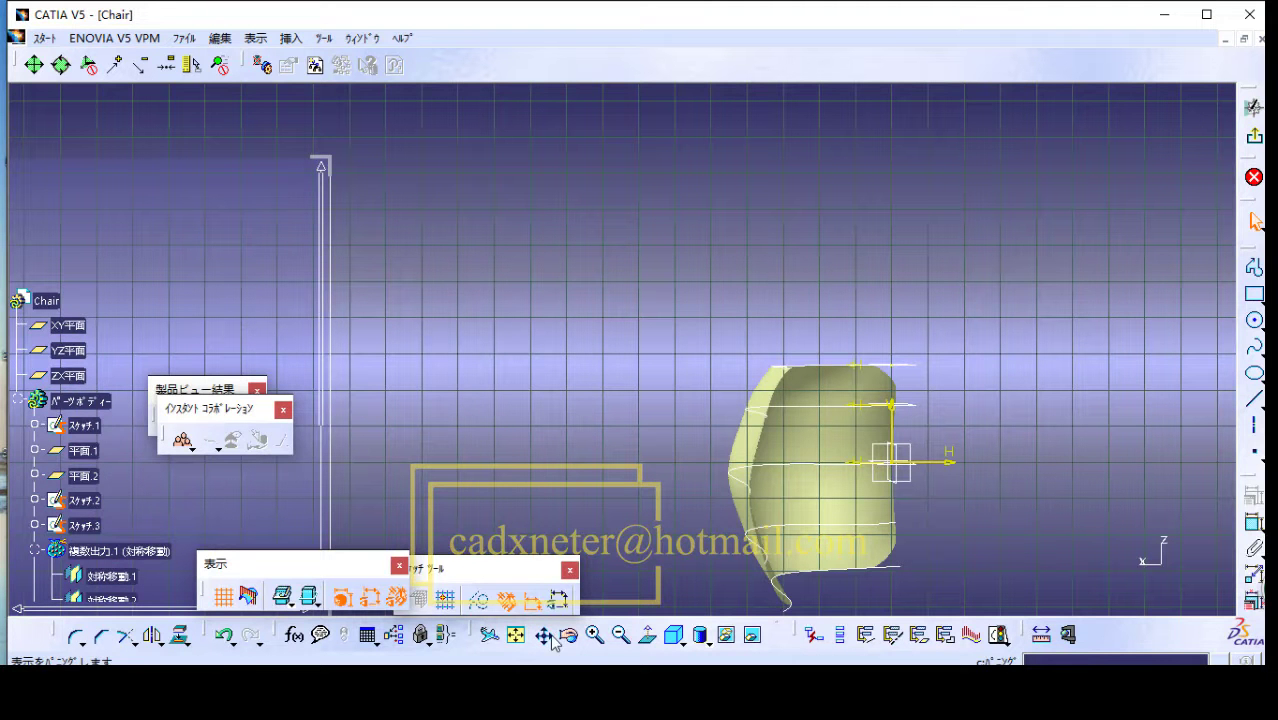
{"action": "left_click_drag", "start_coordinate": [705, 403], "coordinate": [496, 273]}
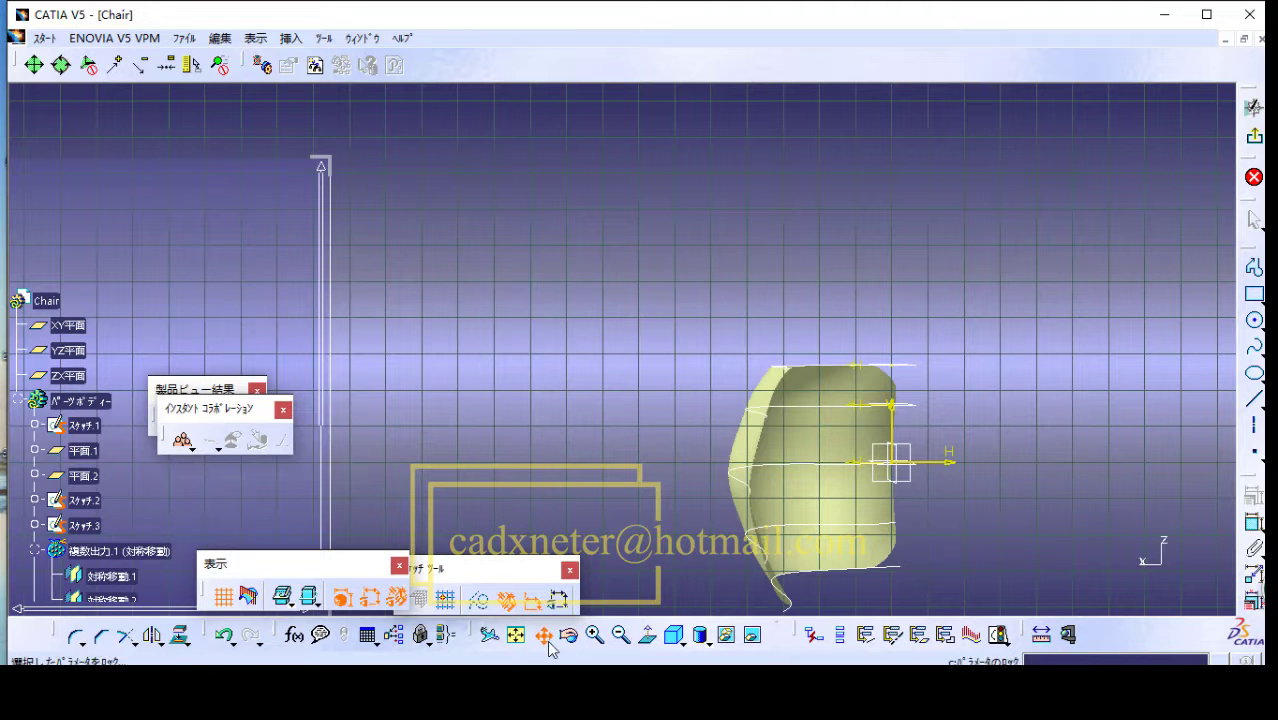
{"action": "middle_click_drag", "start_coordinate": [705, 494], "coordinate": [613, 380]}
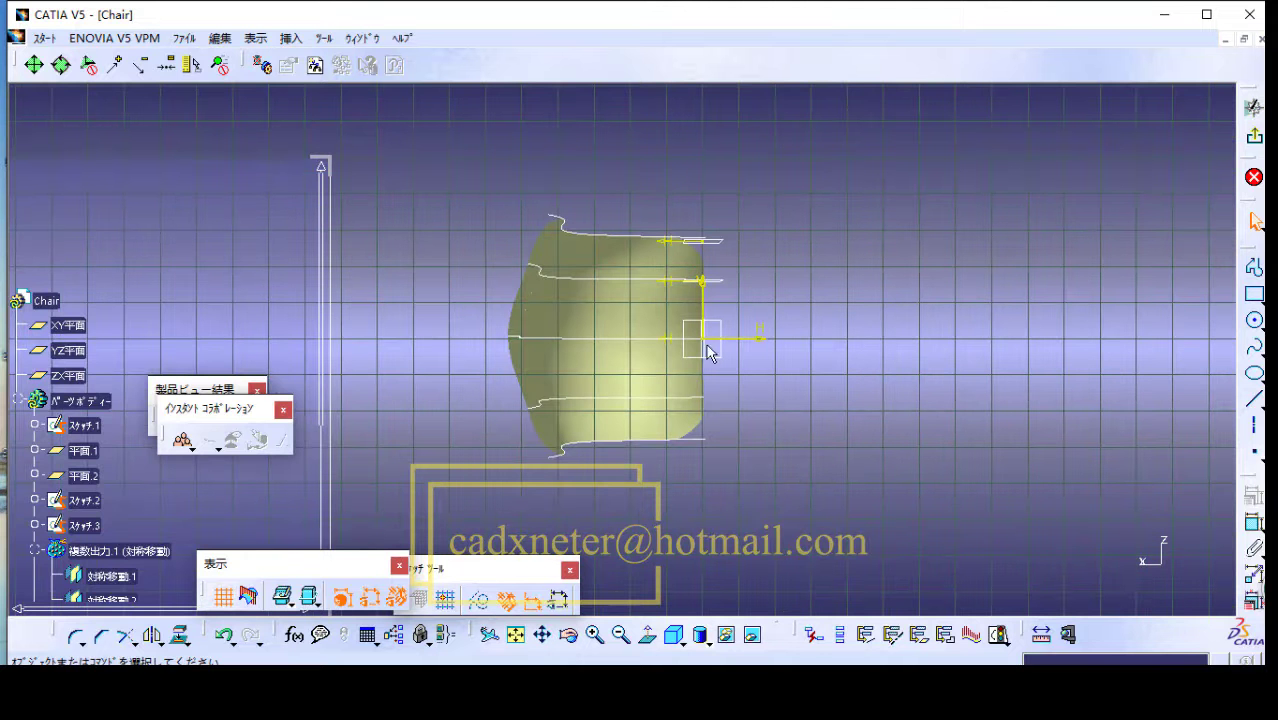
{"action": "scroll", "coordinate": [402, 390], "scroll_direction": "down", "scroll_amount": 4}
{"action": "scroll", "coordinate": [402, 390], "scroll_direction": "down", "scroll_amount": 2}
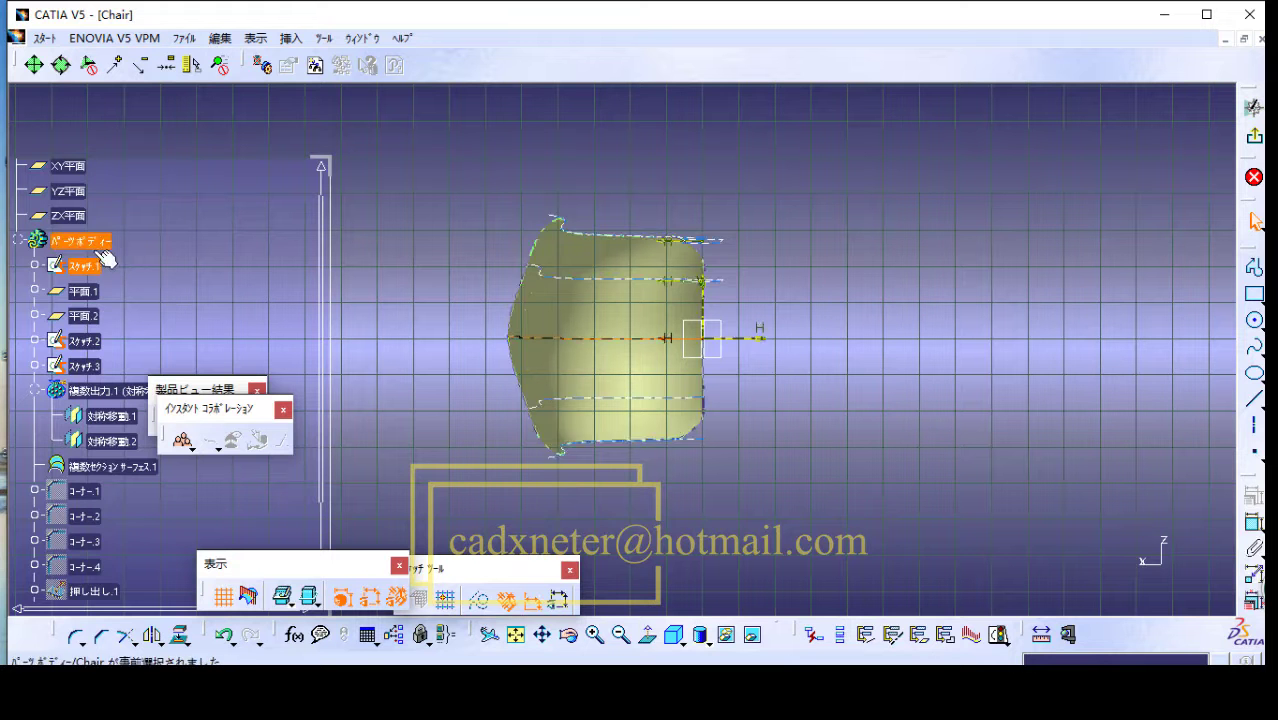
Step: Hide the three profile sketches together with the two mirrored profile curves
{"action": "left_click", "coordinate": [86, 341], "text": "ctrl"}
{"action": "left_click", "coordinate": [86, 366], "text": "ctrl"}
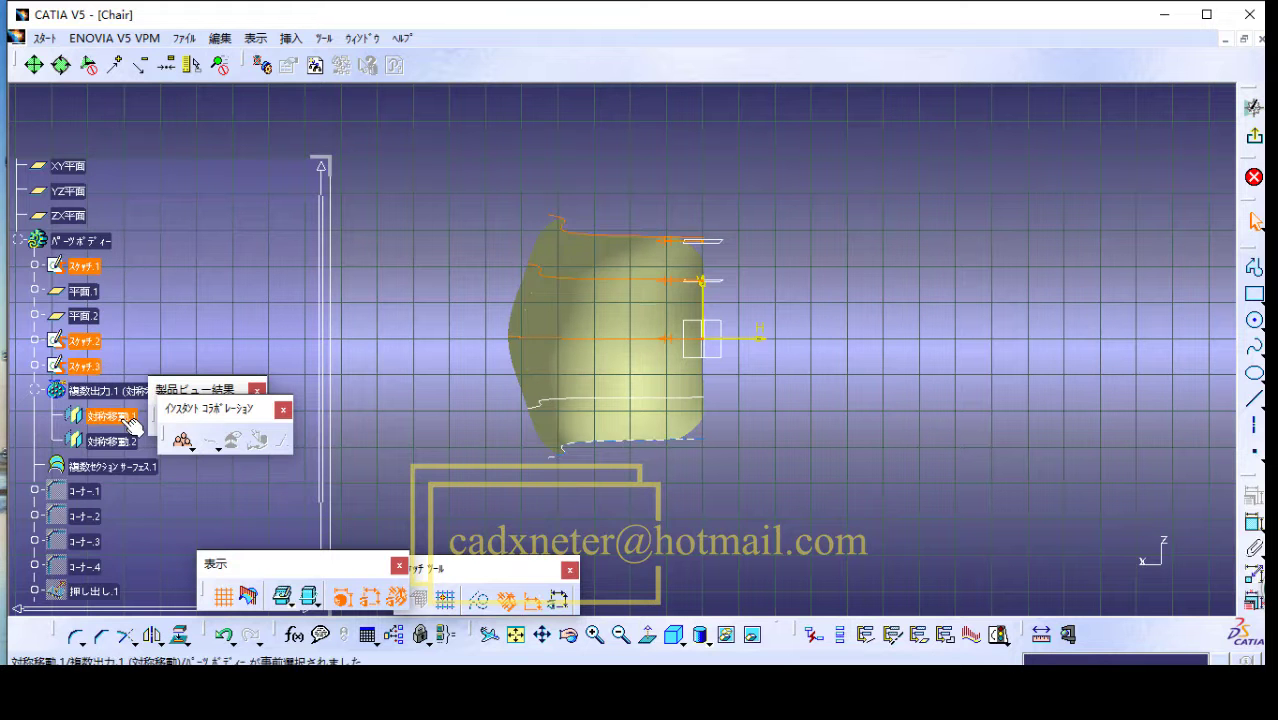
{"action": "left_click", "coordinate": [128, 423], "text": "ctrl"}
{"action": "left_click", "coordinate": [122, 442], "text": "ctrl"}
{"action": "right_click", "coordinate": [122, 442]}
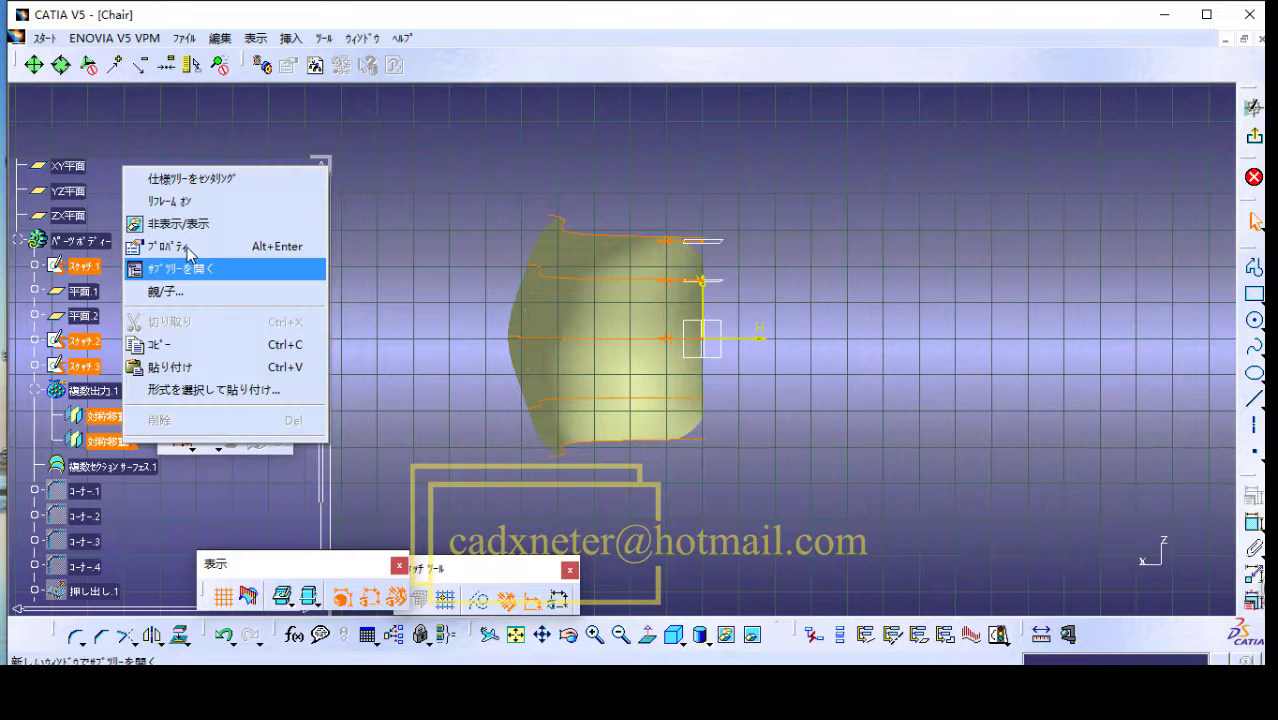
{"action": "left_click", "coordinate": [196, 224]}
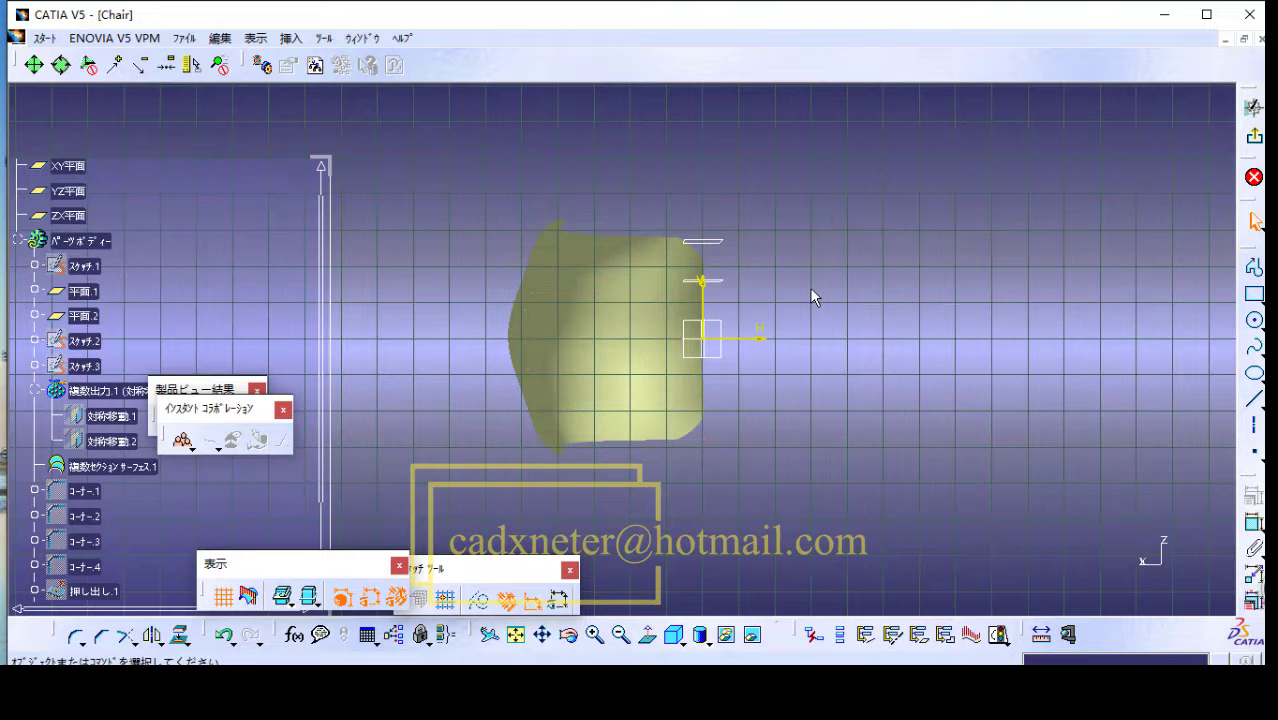
Step: Hide the two offset planes that carried the profile sketches
{"action": "right_click", "coordinate": [721, 244]}
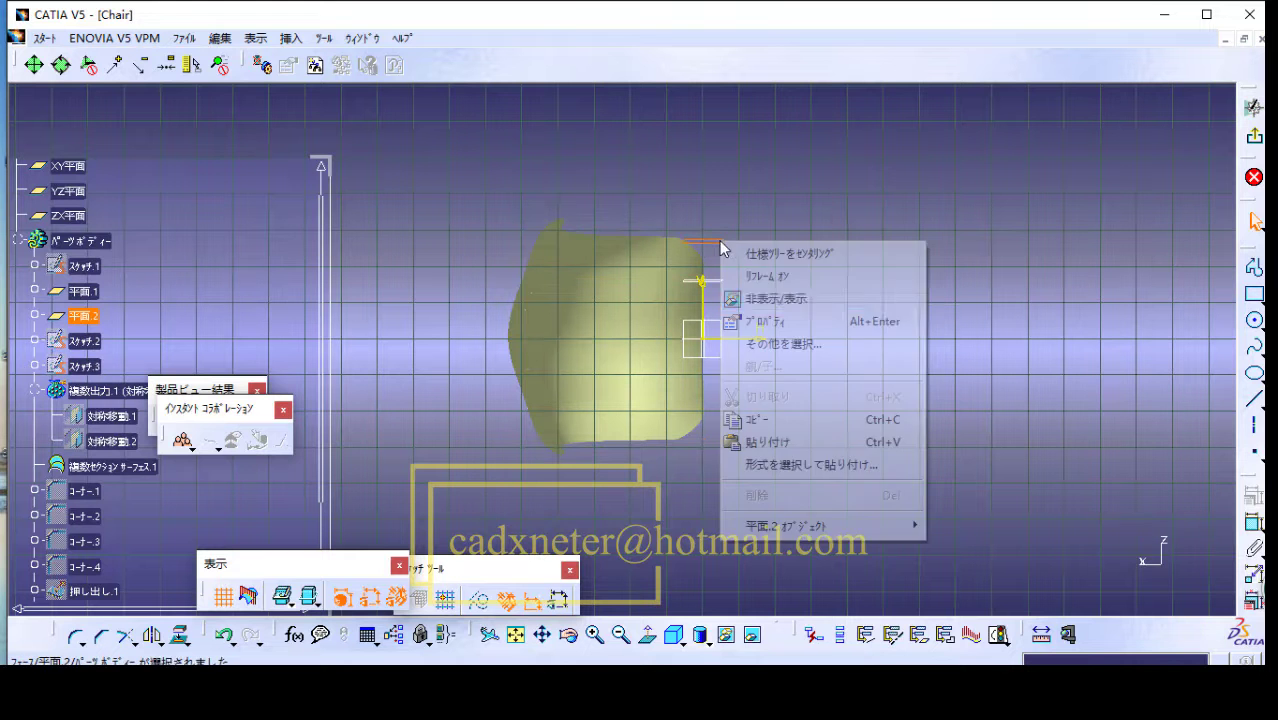
{"action": "left_click", "coordinate": [770, 296]}
{"action": "right_click", "coordinate": [721, 282]}
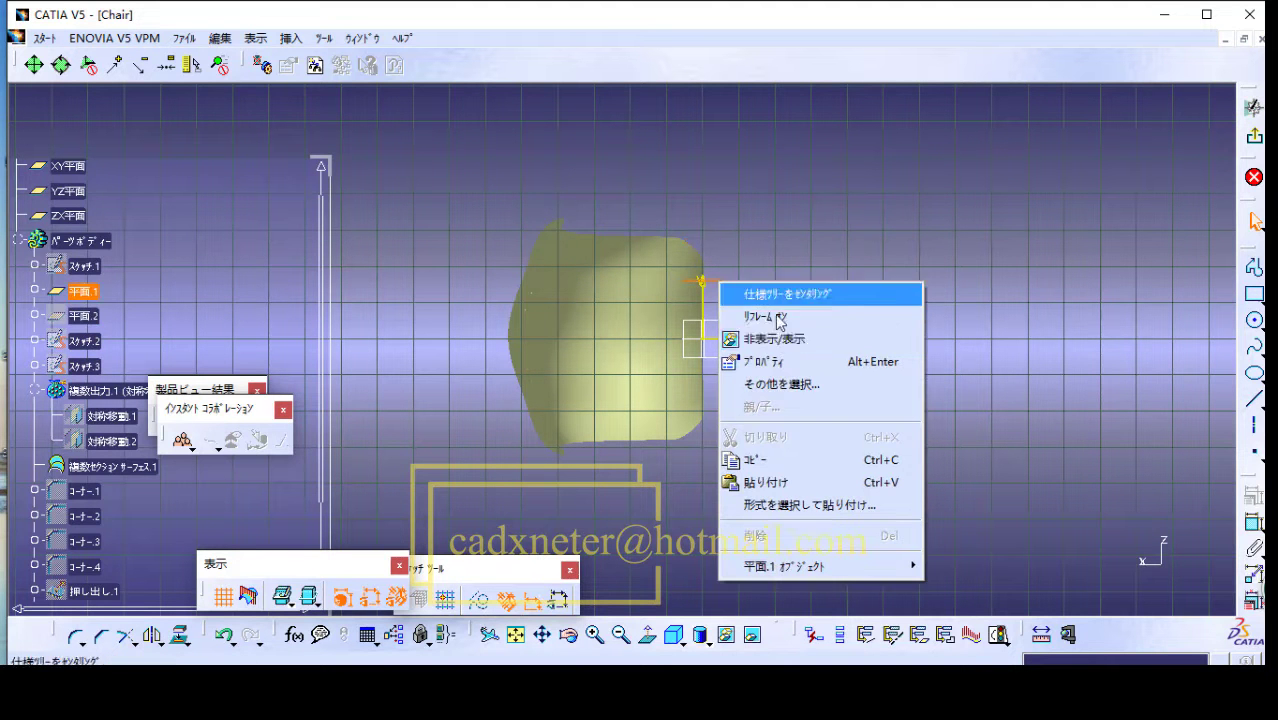
{"action": "left_click", "coordinate": [782, 339]}
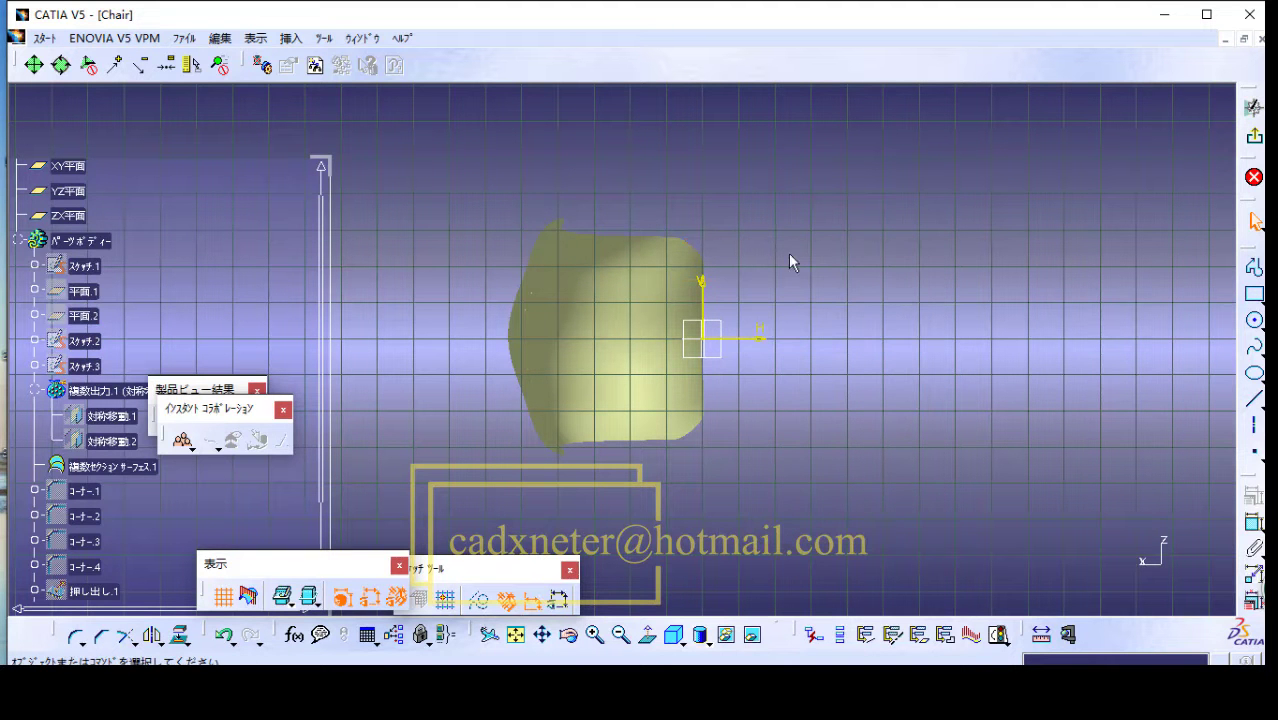
Step: Sketch a circle about 52 mm in diameter over the chair surface, on the positive V side of the H axis
{"action": "left_click", "coordinate": [1255, 320]}
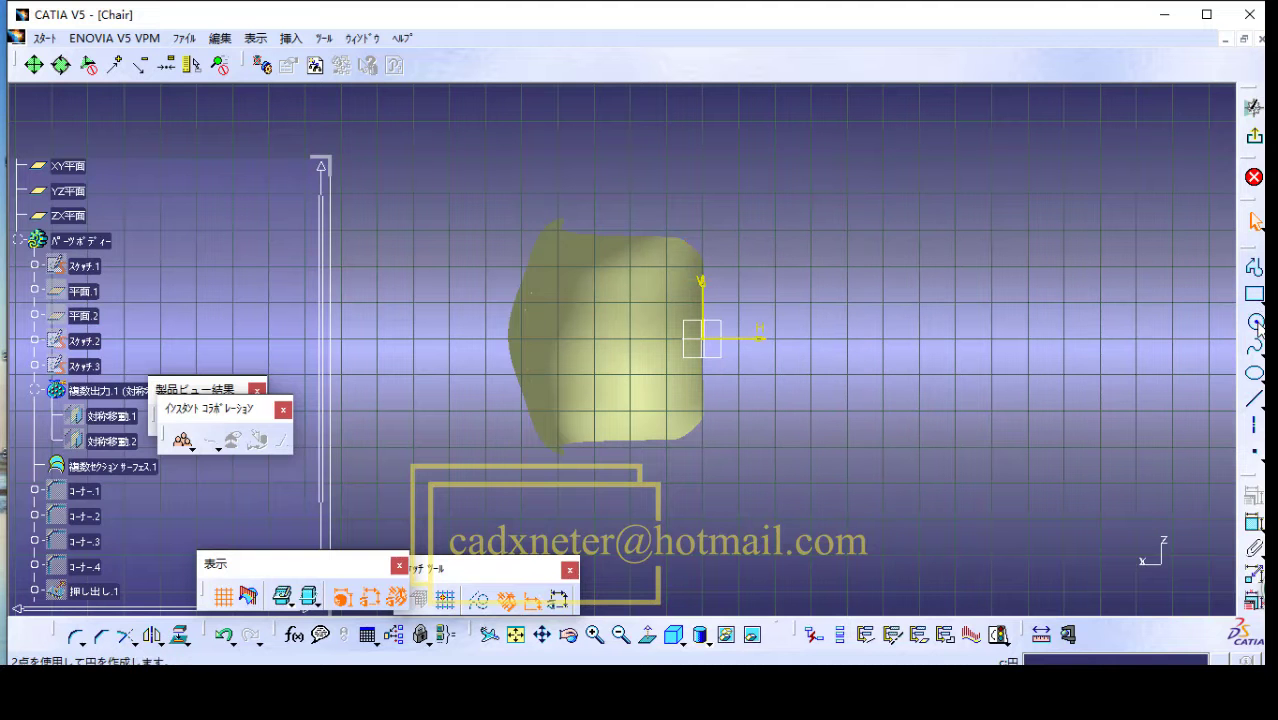
{"action": "left_click", "coordinate": [1256, 322]}
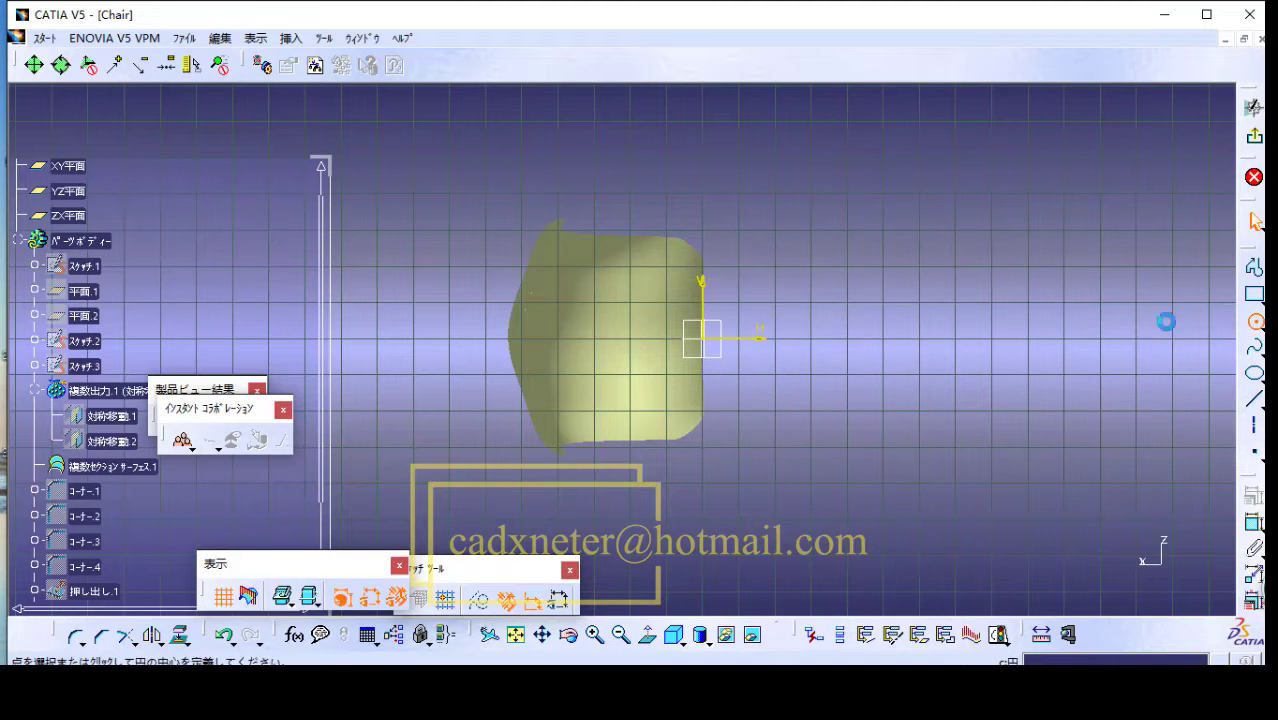
{"action": "left_click", "coordinate": [585, 287]}
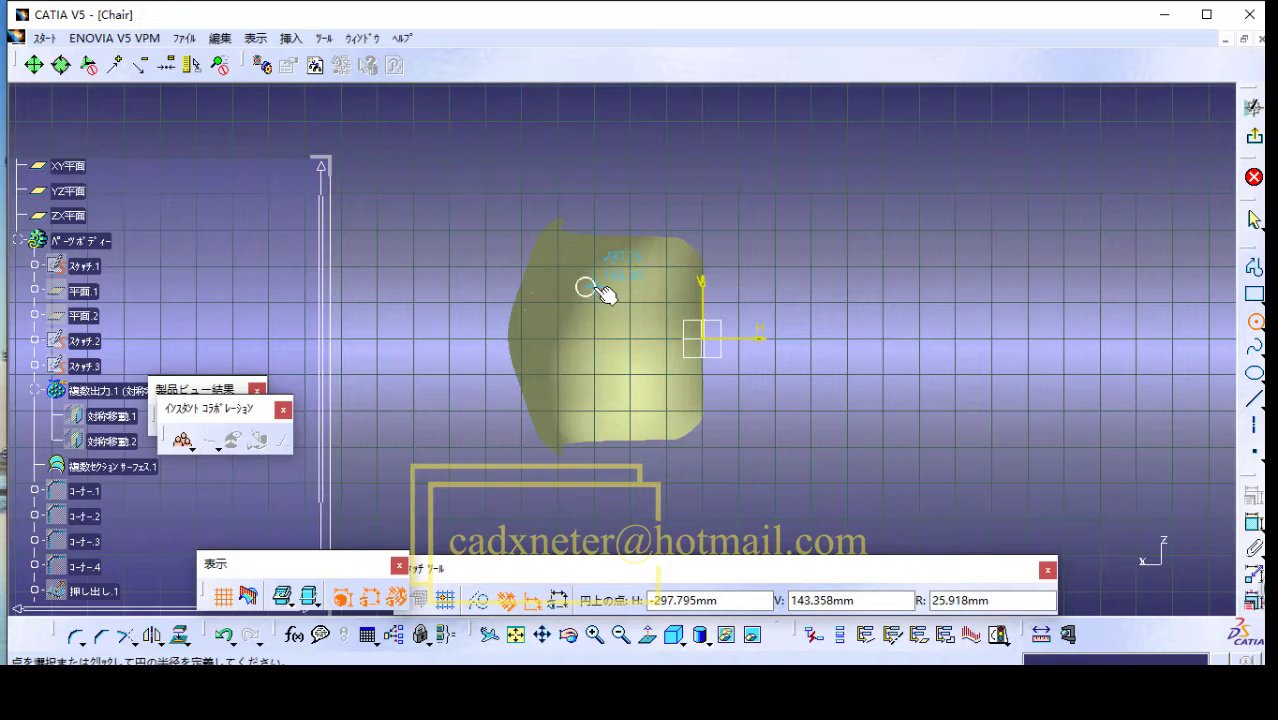
{"action": "left_click", "coordinate": [595, 287]}
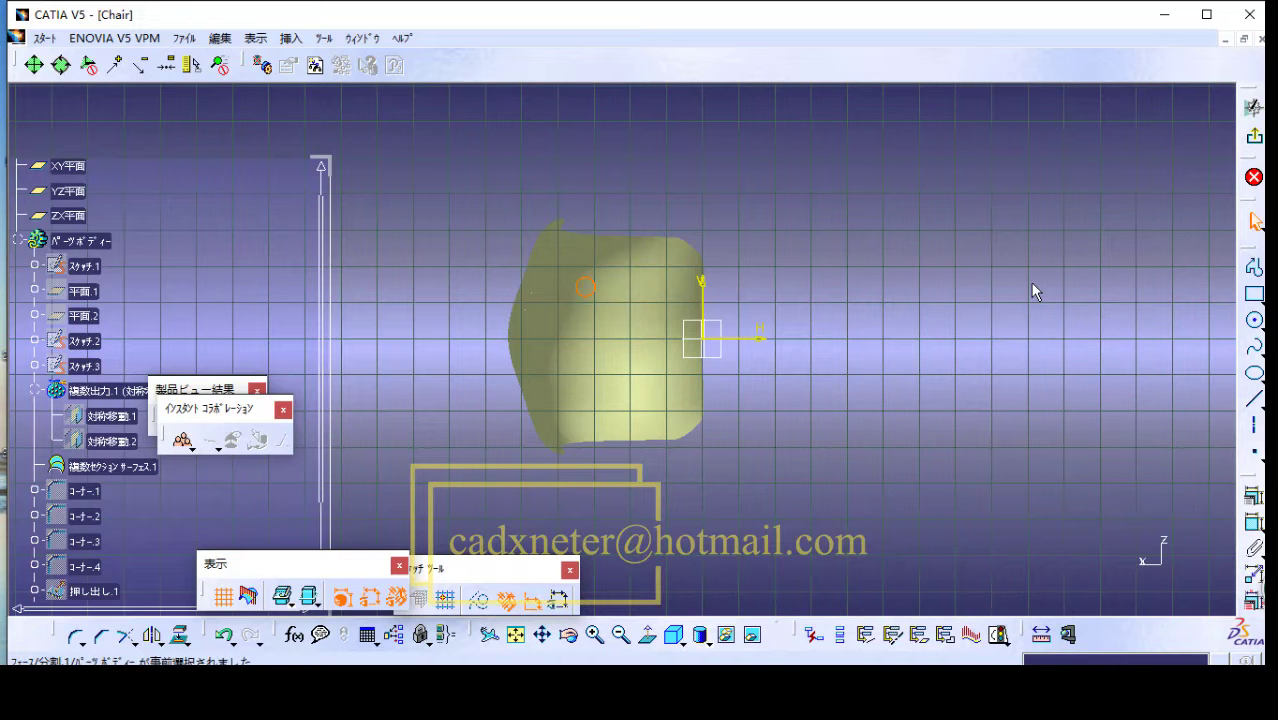
Step: Dimension the circle's diameter and set it to 20 mm
{"action": "left_click", "coordinate": [1254, 520]}
{"action": "left_click", "coordinate": [590, 280]}
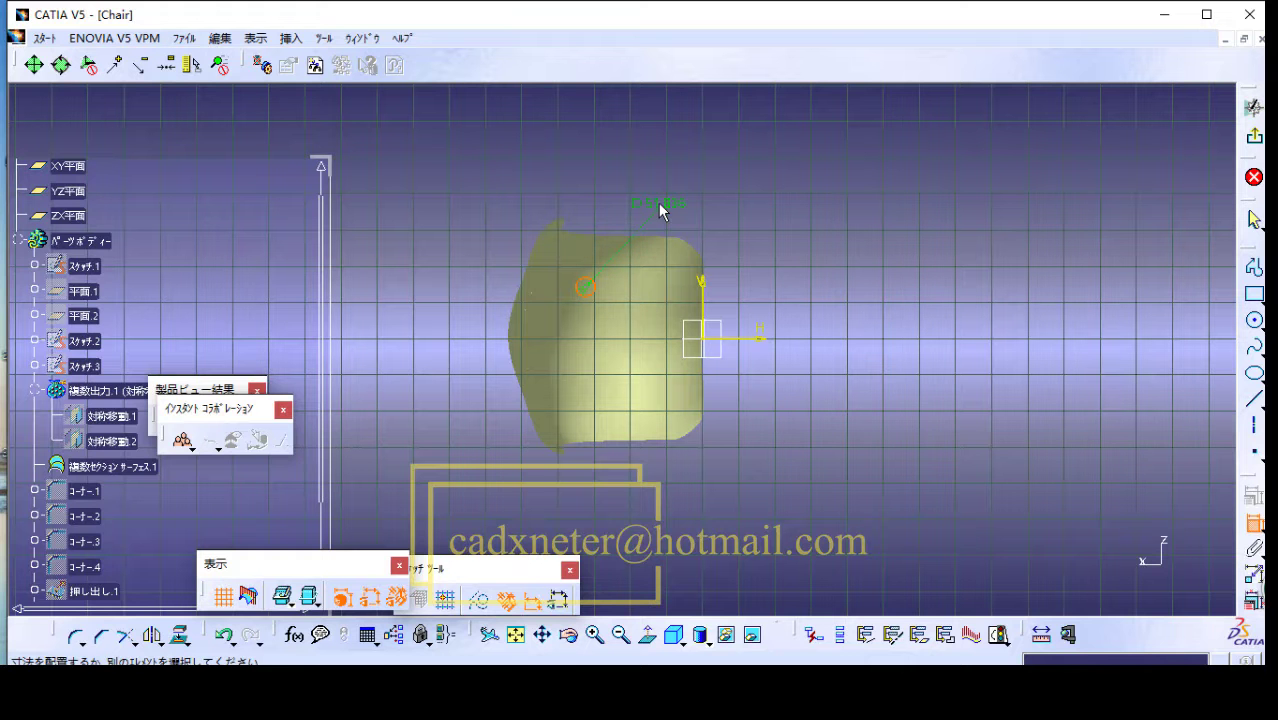
{"action": "left_click", "coordinate": [660, 200]}
{"action": "double_click", "coordinate": [662, 193]}
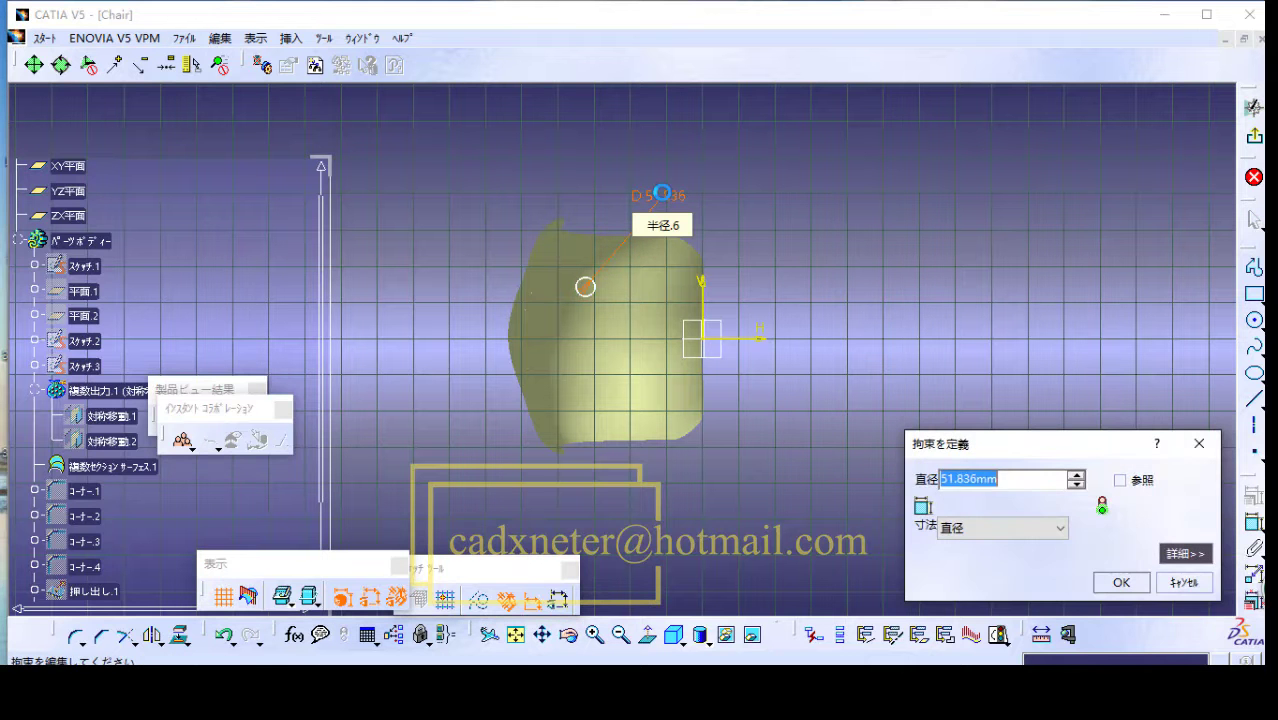
{"action": "type", "text": "20"}
{"action": "key", "text": "Return"}
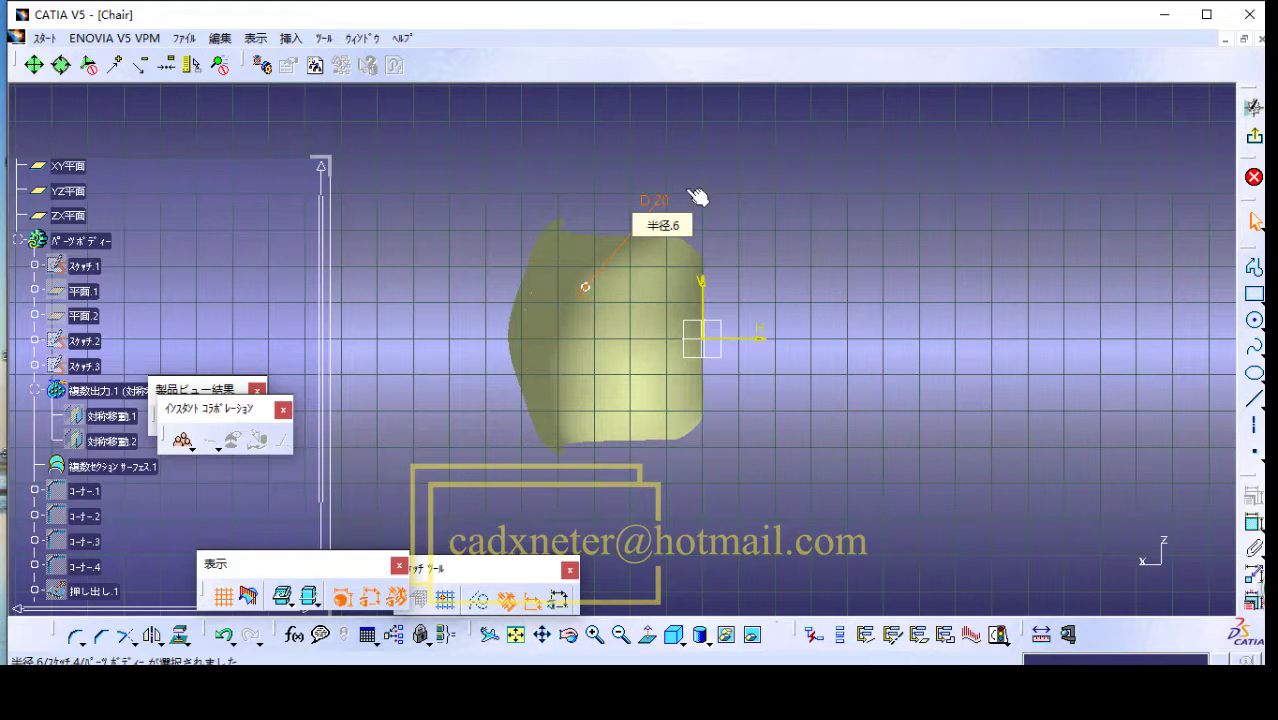
Step: Dimension the circle's centre from the sketch's vertical axis and set the distance to 250 mm
{"action": "left_click", "coordinate": [595, 636]}
{"action": "left_click", "coordinate": [596, 637]}
{"action": "left_click", "coordinate": [596, 637]}
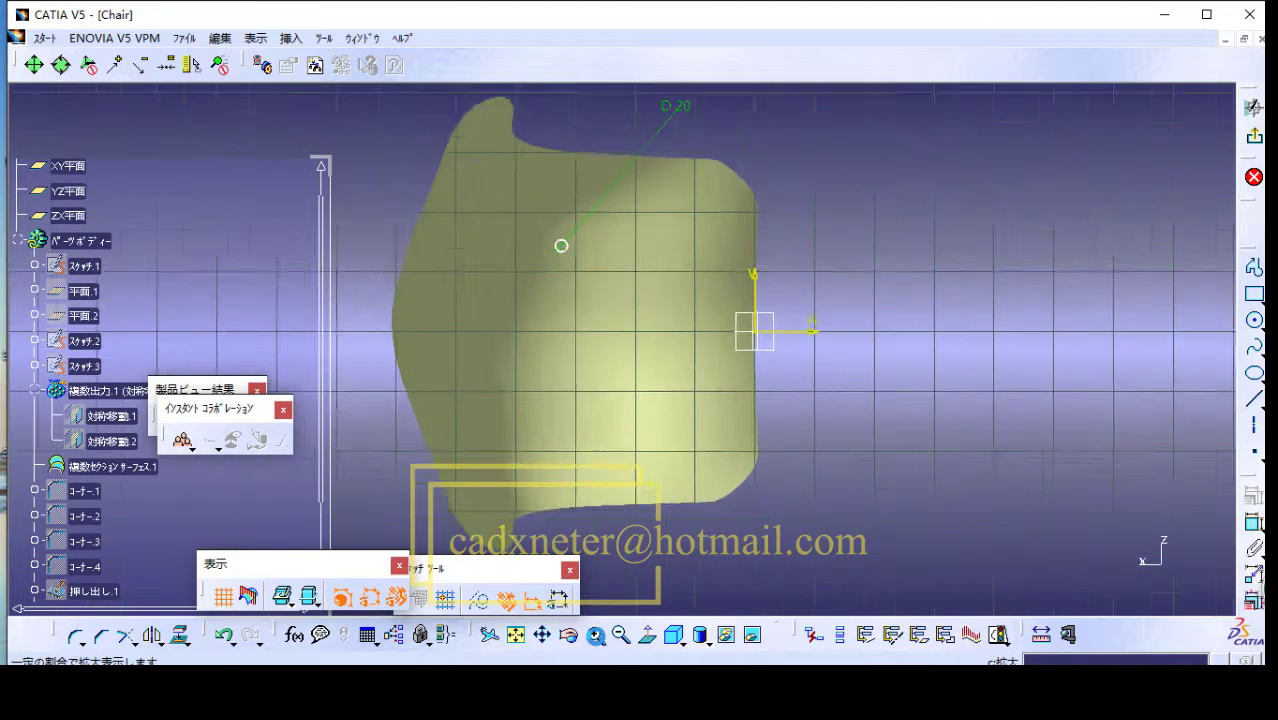
{"action": "left_click", "coordinate": [596, 637]}
{"action": "left_click", "coordinate": [596, 637]}
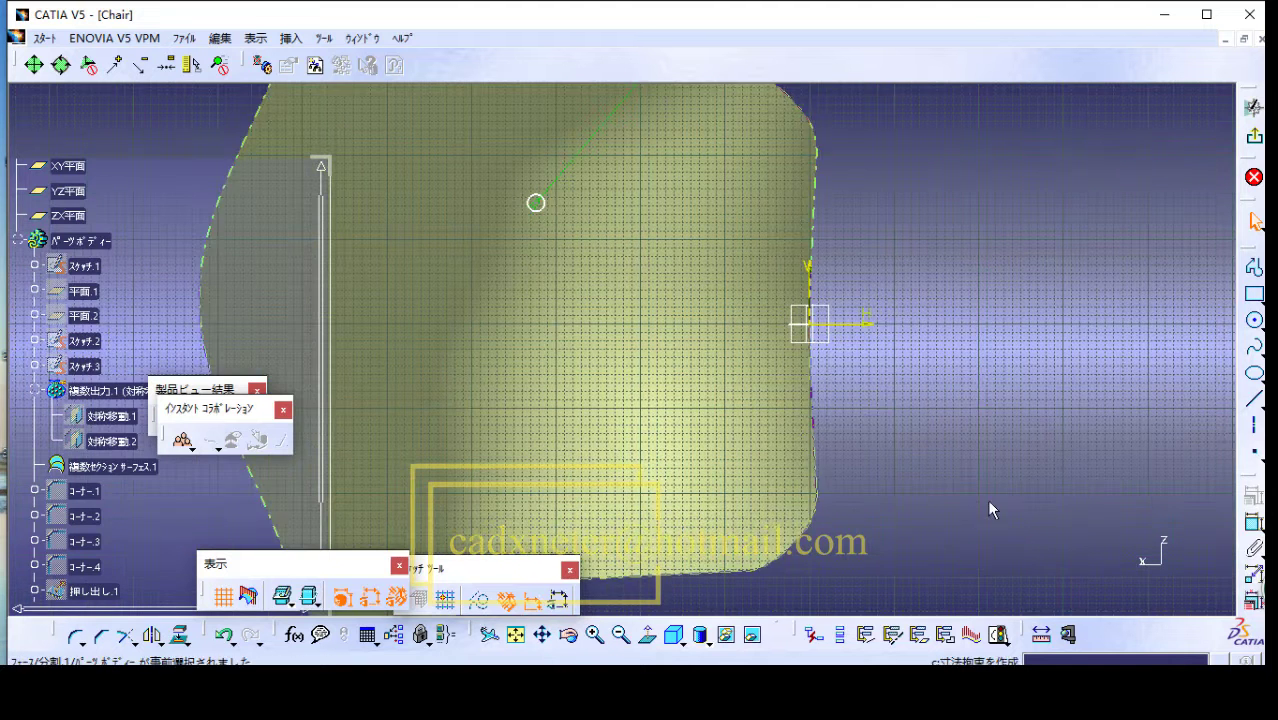
{"action": "left_click", "coordinate": [620, 636]}
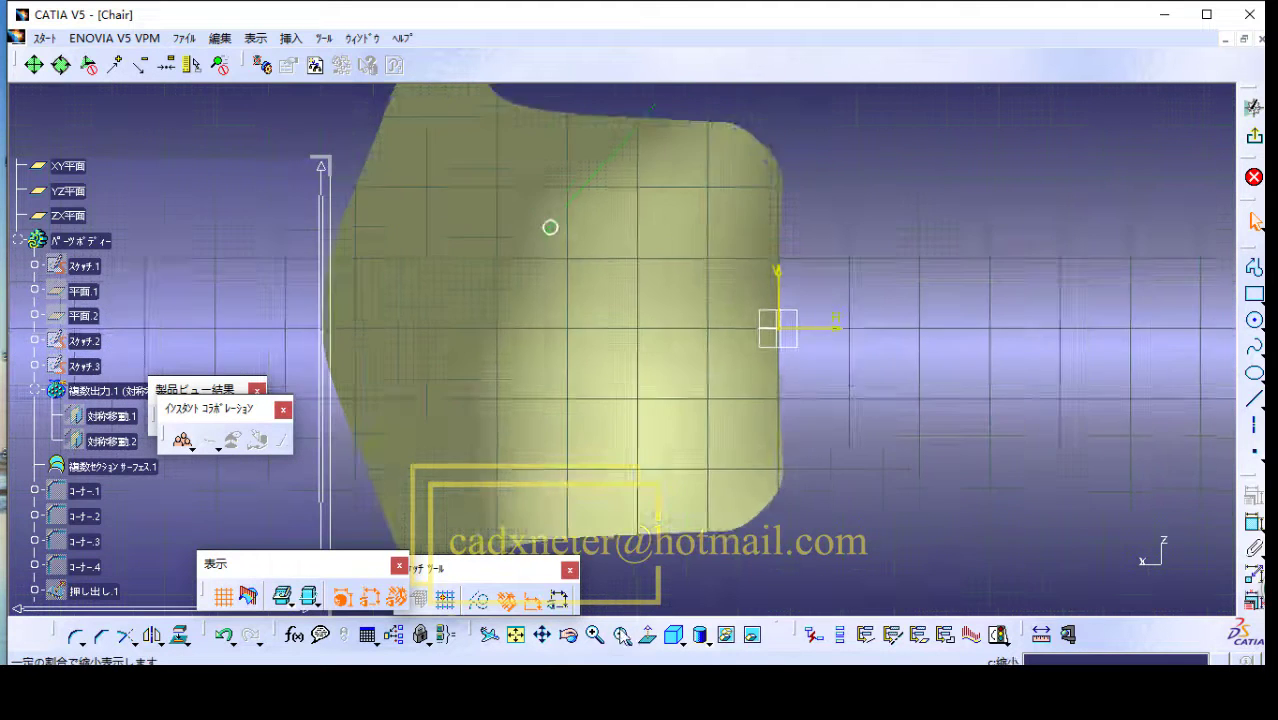
{"action": "left_click", "coordinate": [620, 636]}
{"action": "left_click", "coordinate": [620, 636]}
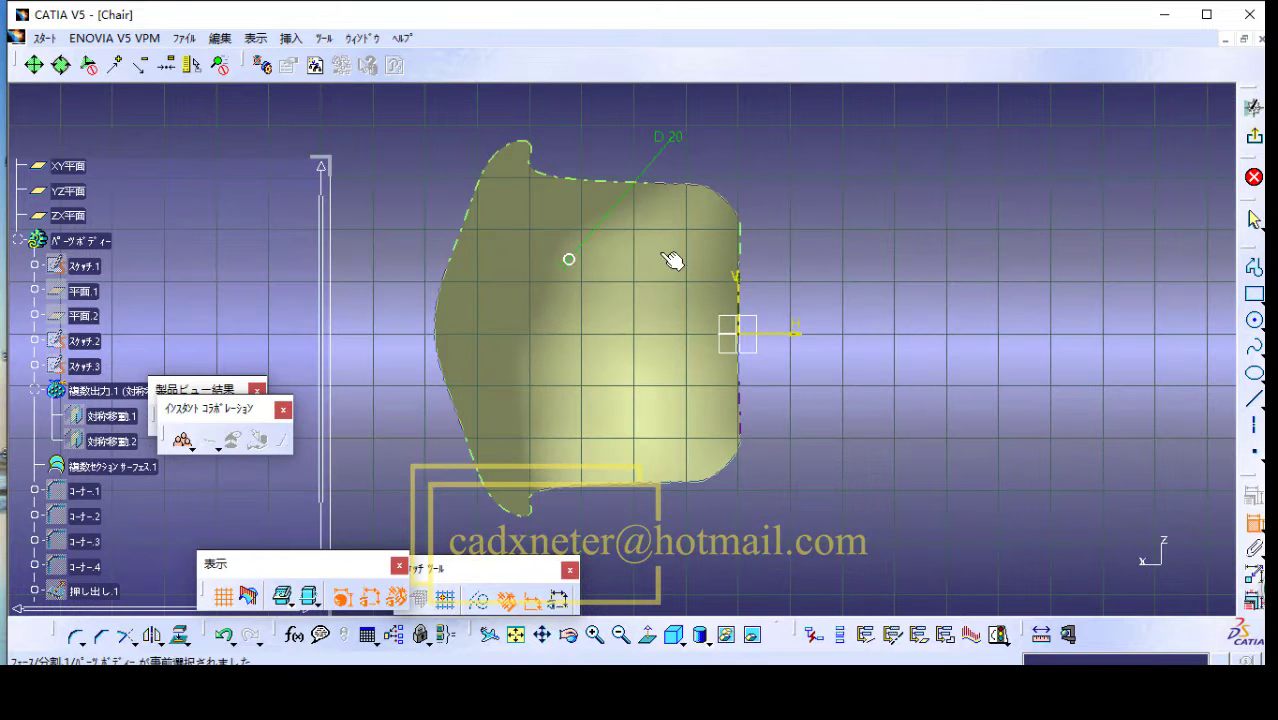
{"action": "left_click", "coordinate": [570, 260]}
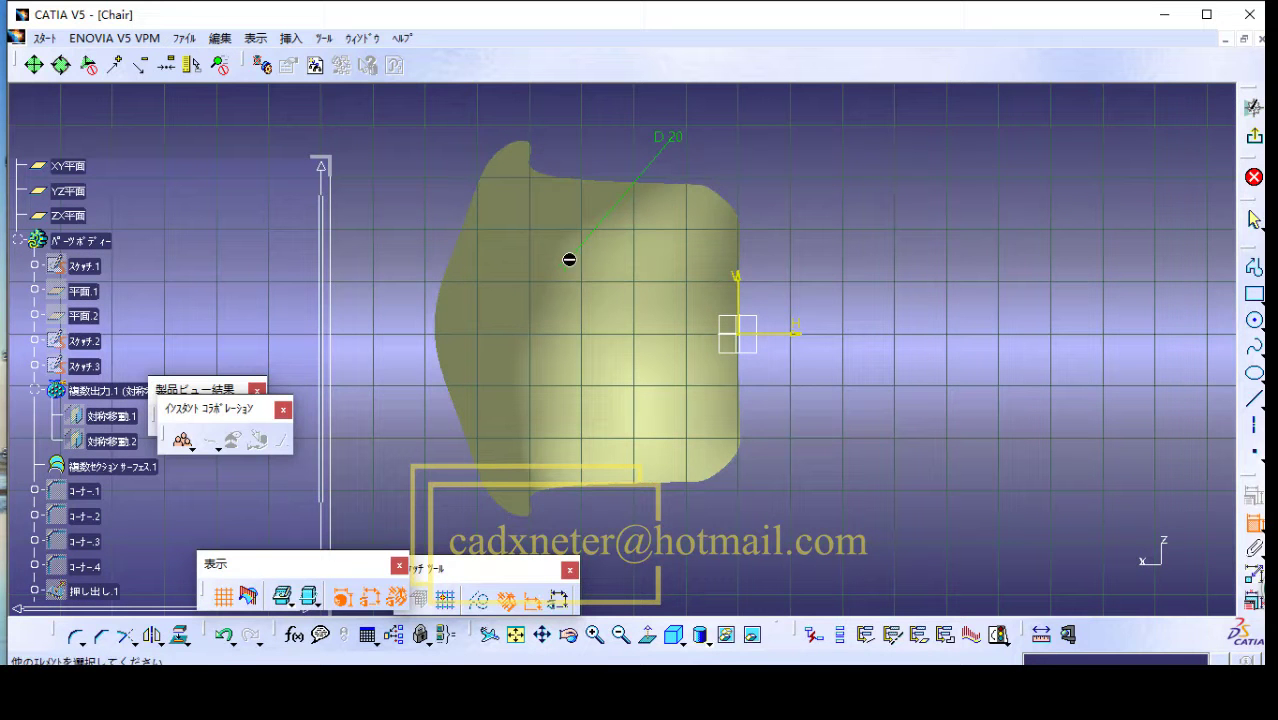
{"action": "left_click", "coordinate": [745, 300]}
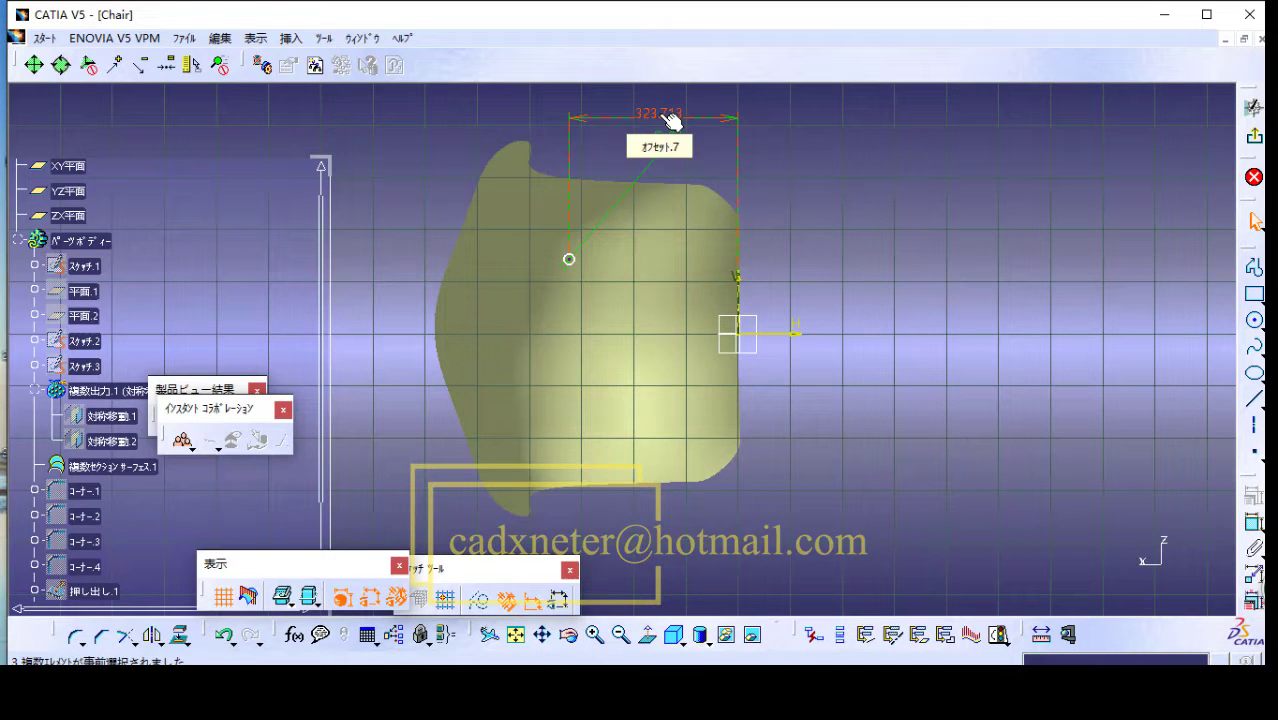
{"action": "double_click", "coordinate": [660, 115]}
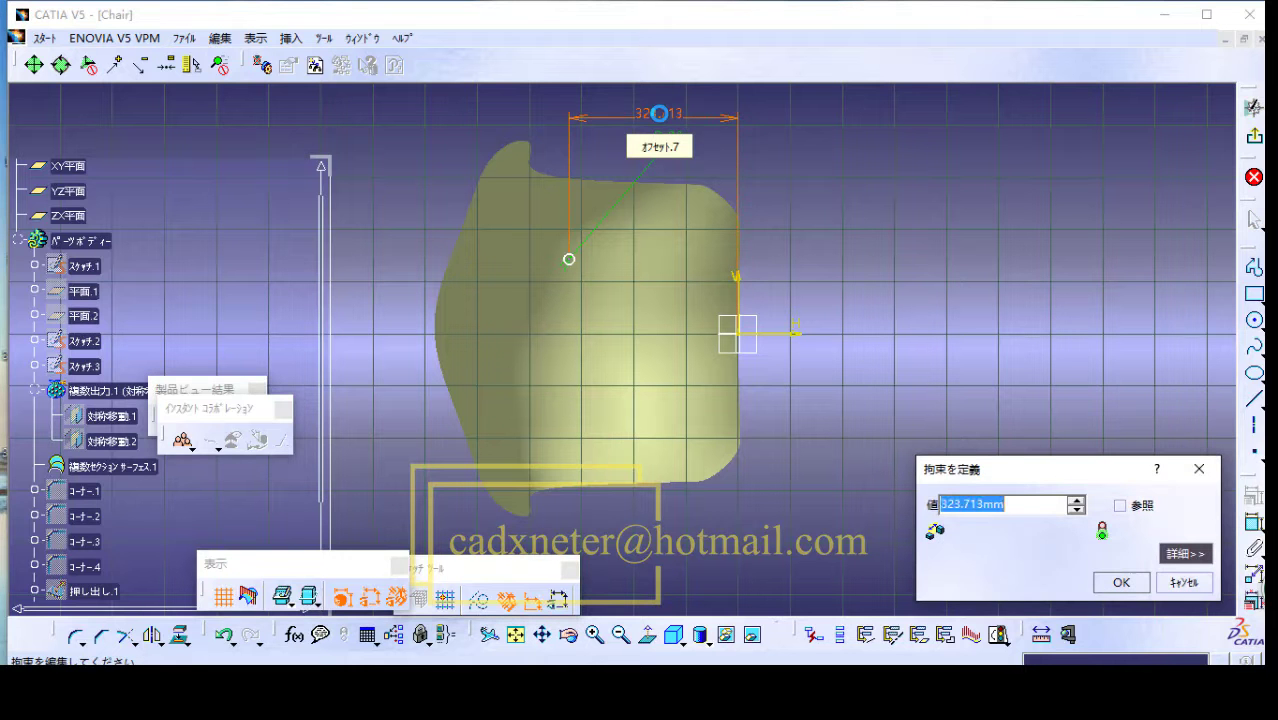
{"action": "type", "text": "250mm"}
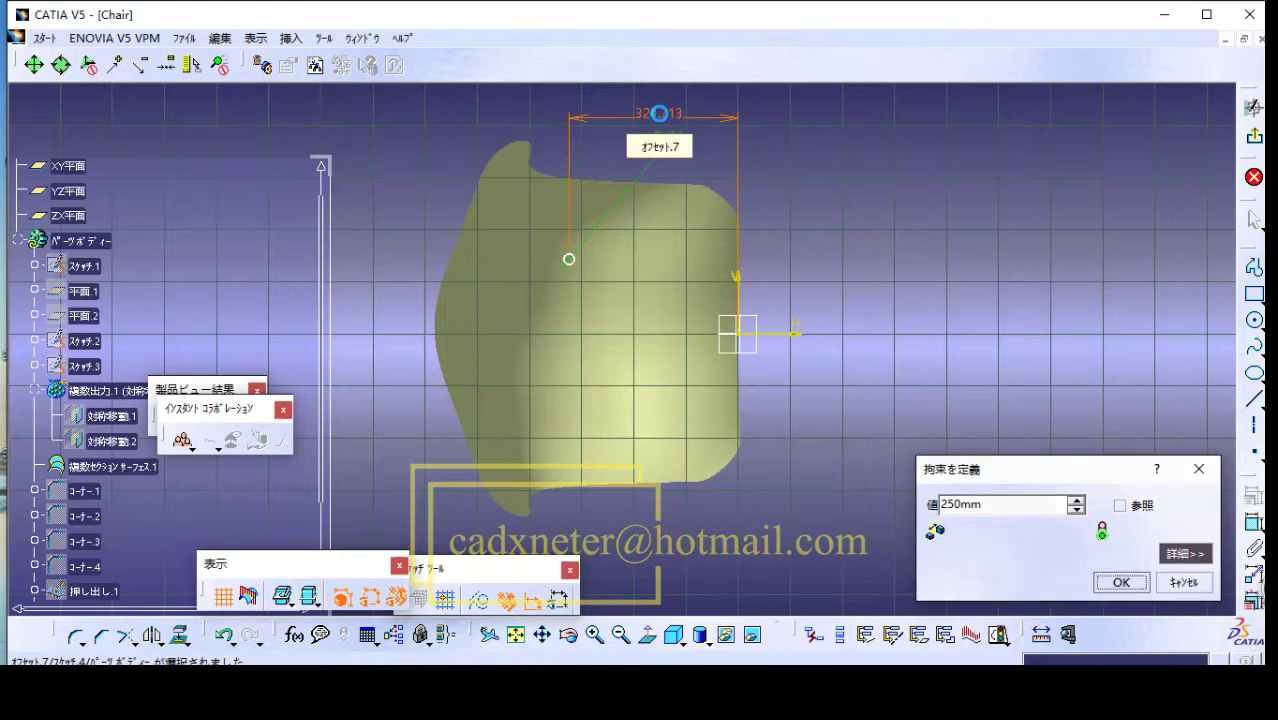
{"action": "key", "text": "Return"}
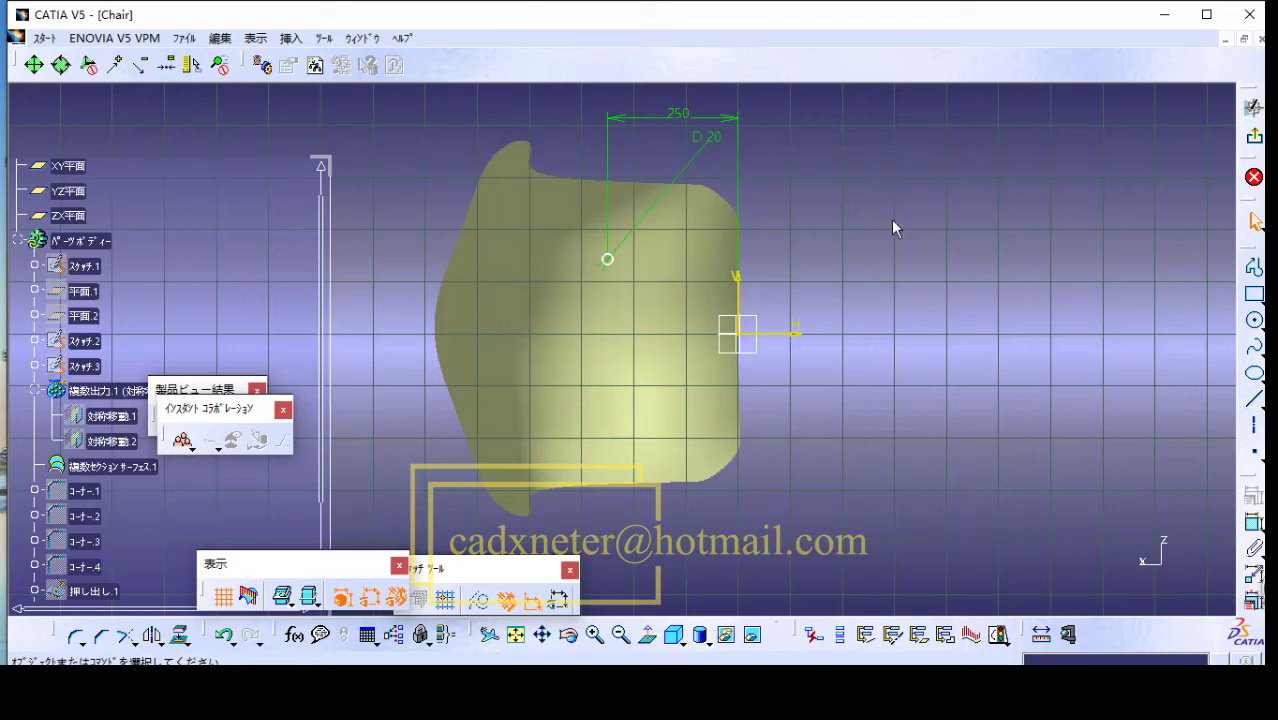
Step: Dimension the circle's centre from the sketch's horizontal axis at 80 mm and exit the sketch
{"action": "left_click", "coordinate": [1254, 522]}
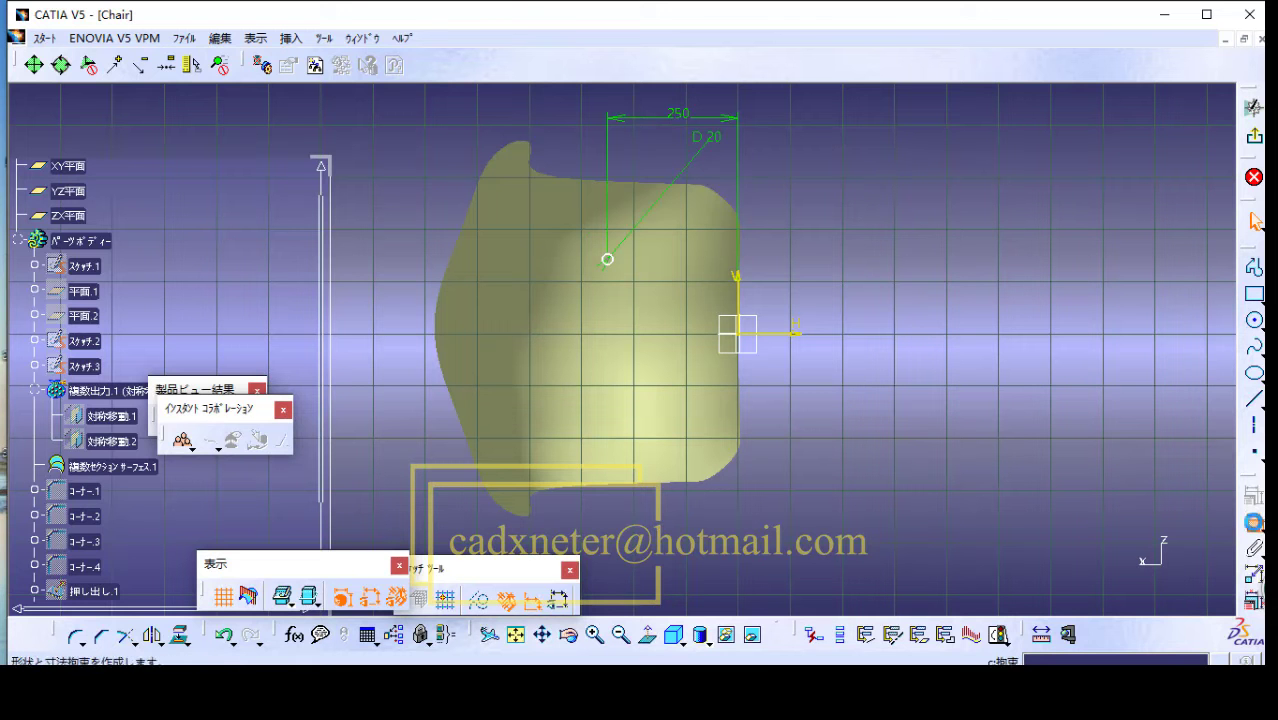
{"action": "left_click", "coordinate": [609, 261]}
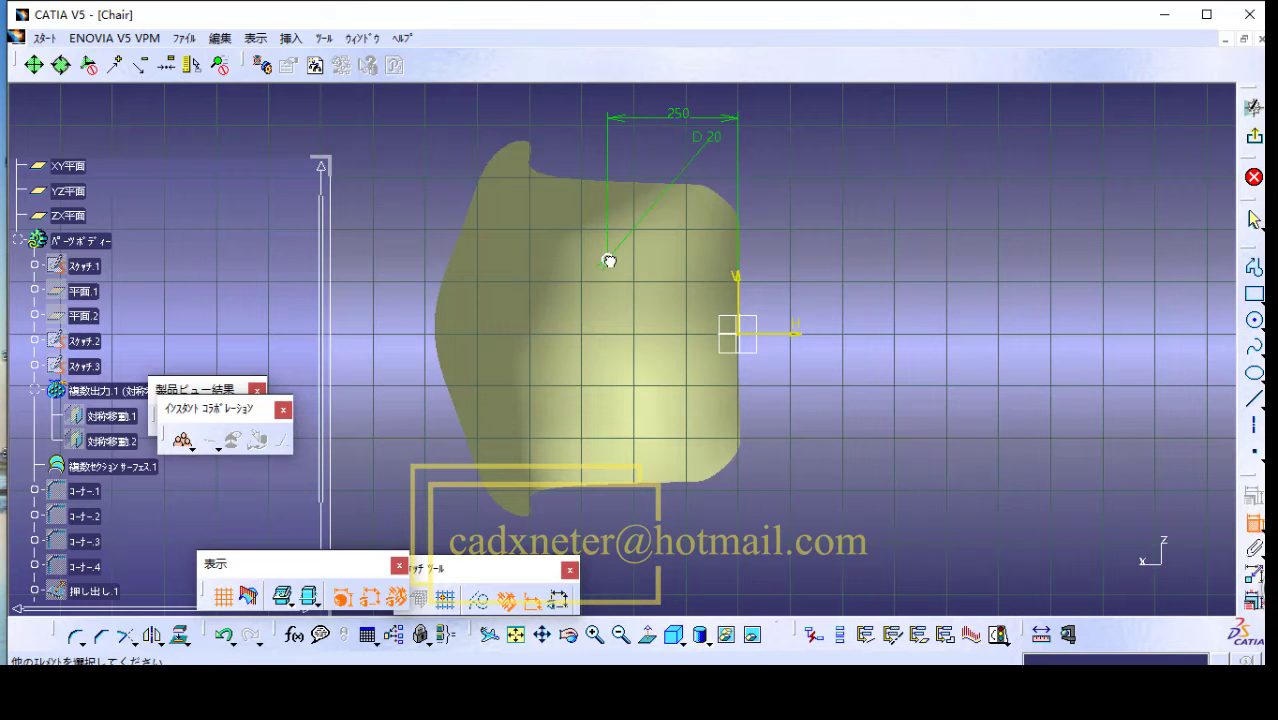
{"action": "left_click", "coordinate": [768, 332]}
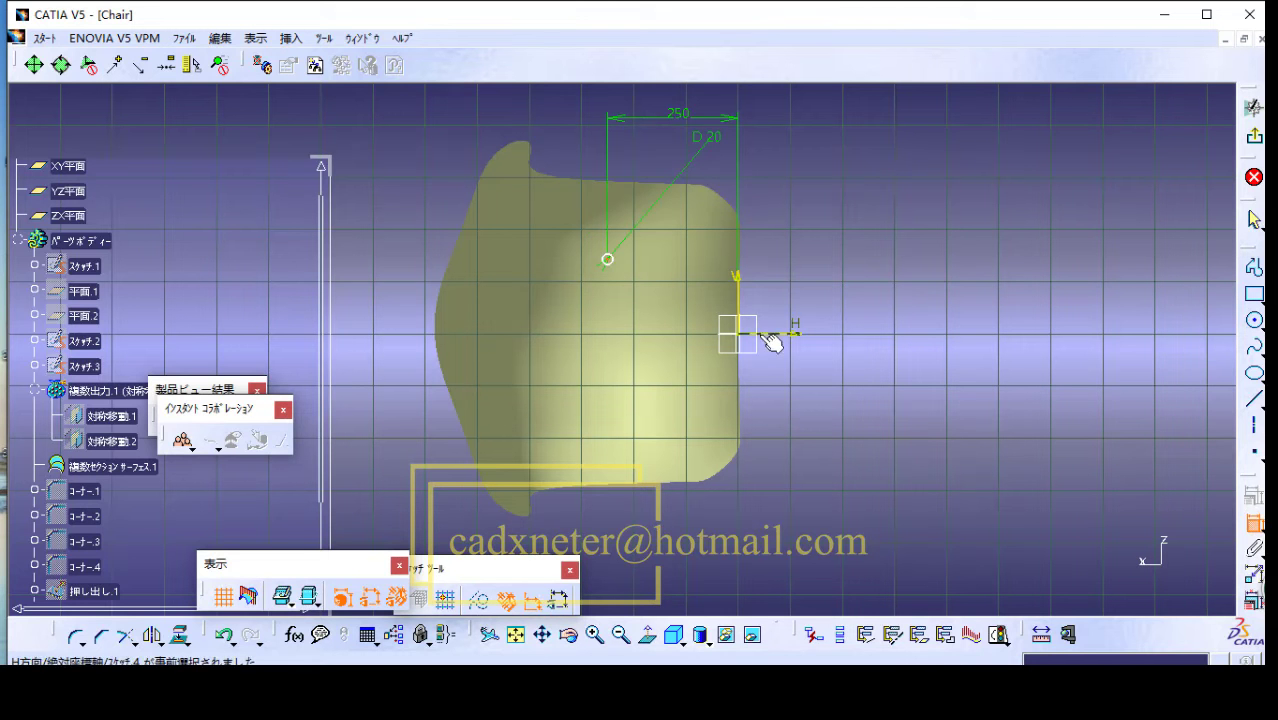
{"action": "left_click", "coordinate": [827, 285]}
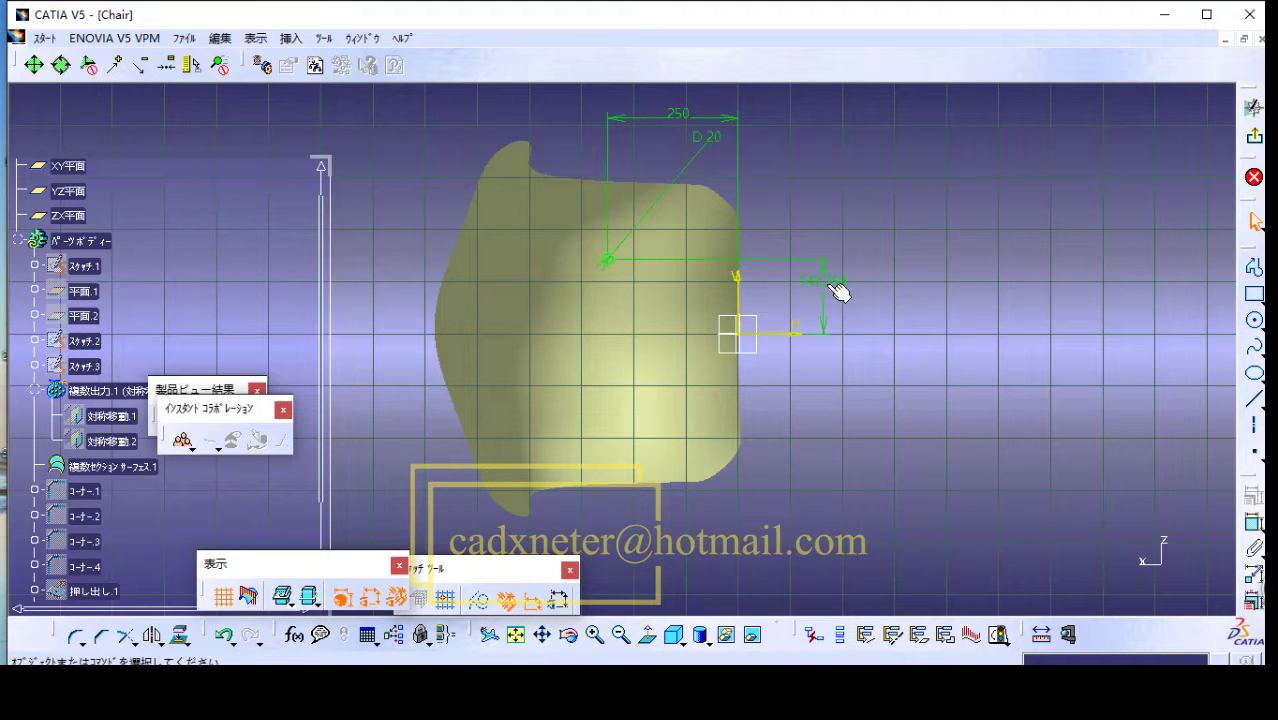
{"action": "double_click", "coordinate": [824, 283]}
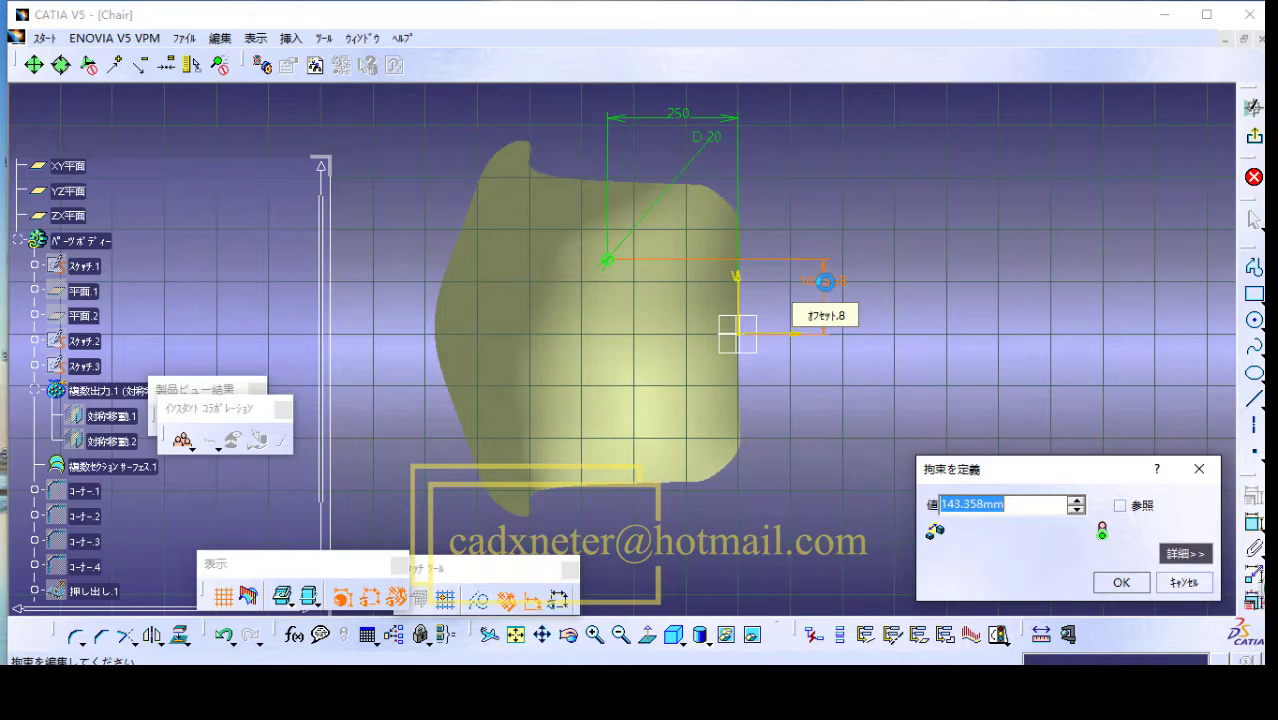
{"action": "type", "text": "80"}
{"action": "key", "text": "Return"}
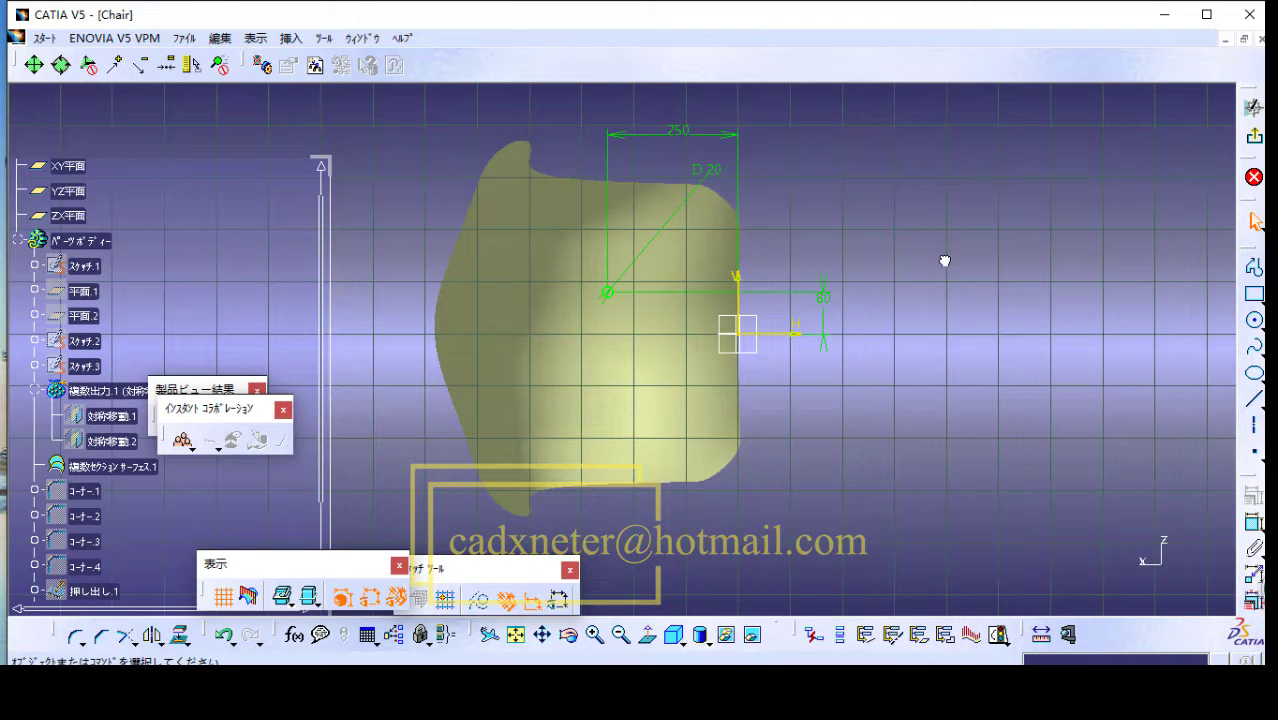
{"action": "left_click", "coordinate": [1256, 140]}
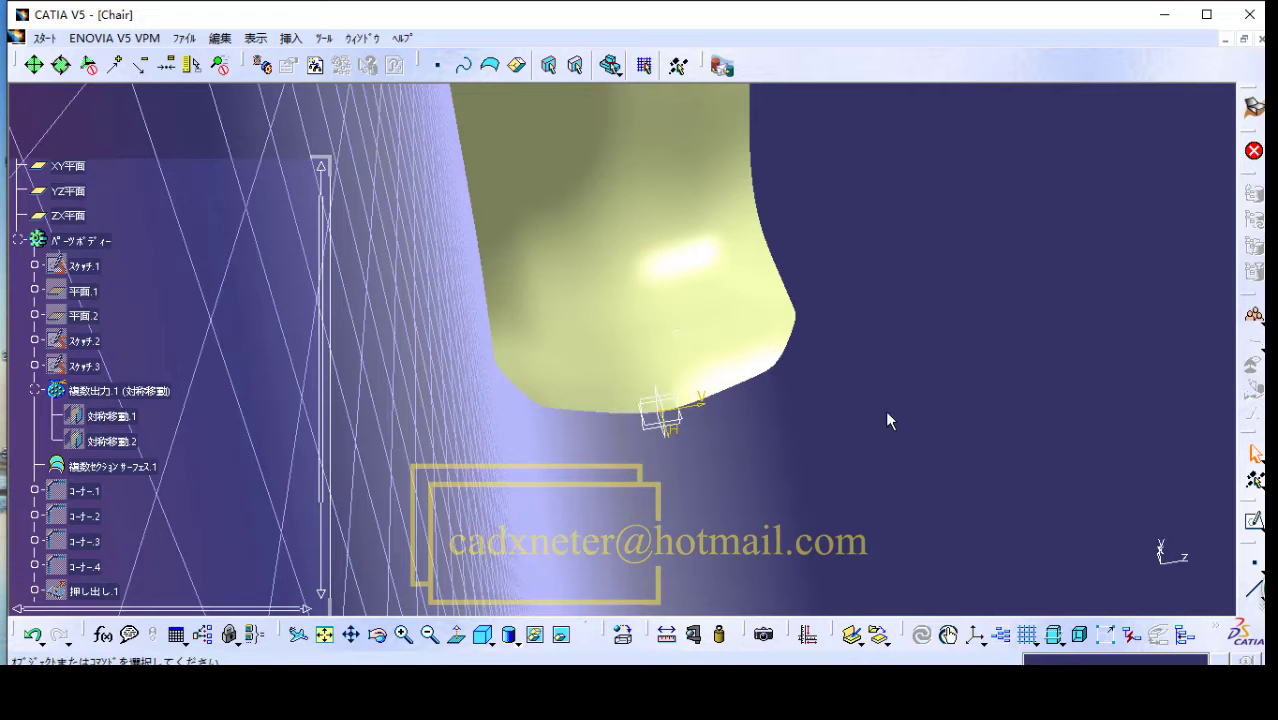
Step: Start a rectangular pattern and open the instance count of its first direction for editing
{"action": "left_click", "coordinate": [377, 636]}
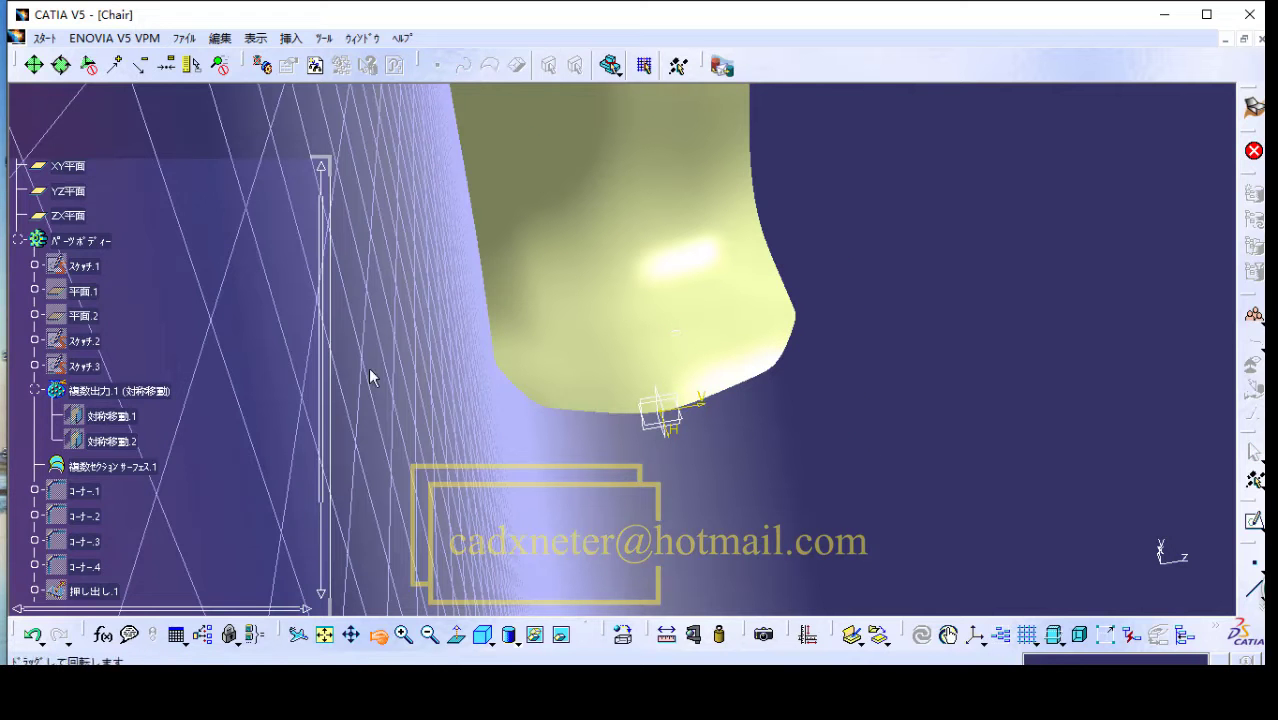
{"action": "left_click_drag", "start_coordinate": [371, 365], "coordinate": [543, 398]}
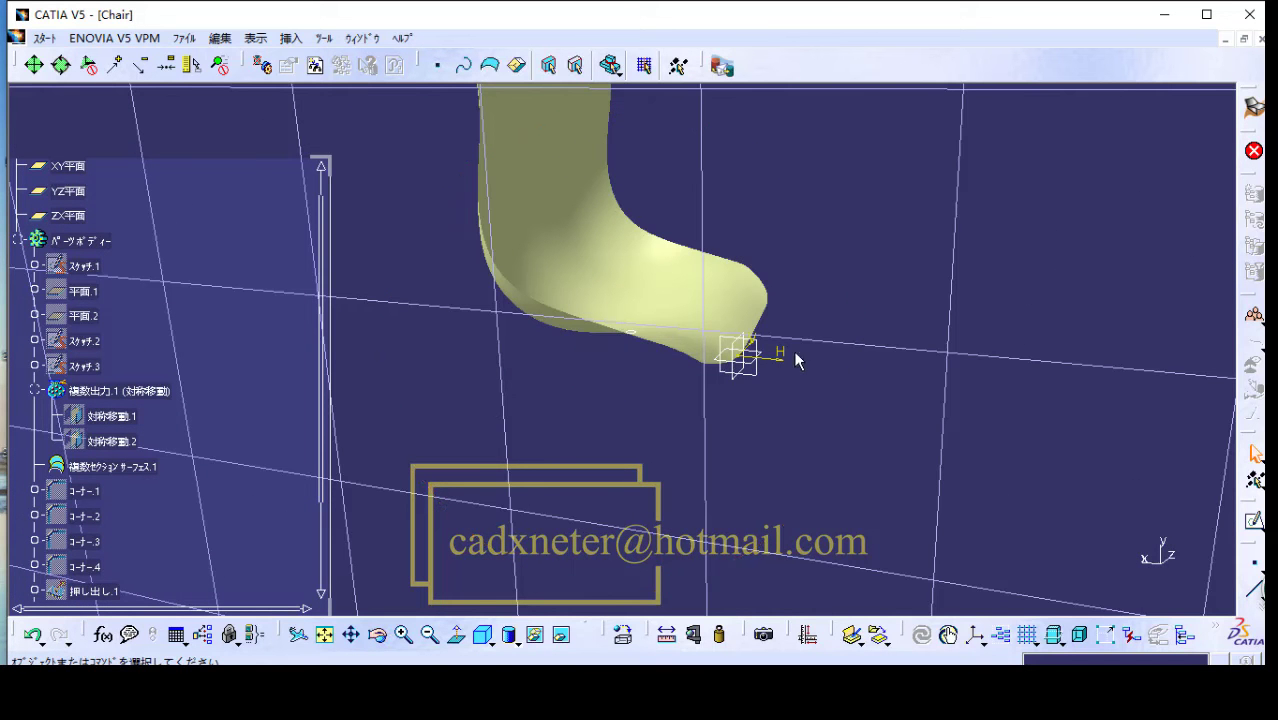
{"action": "left_click", "coordinate": [290, 40]}
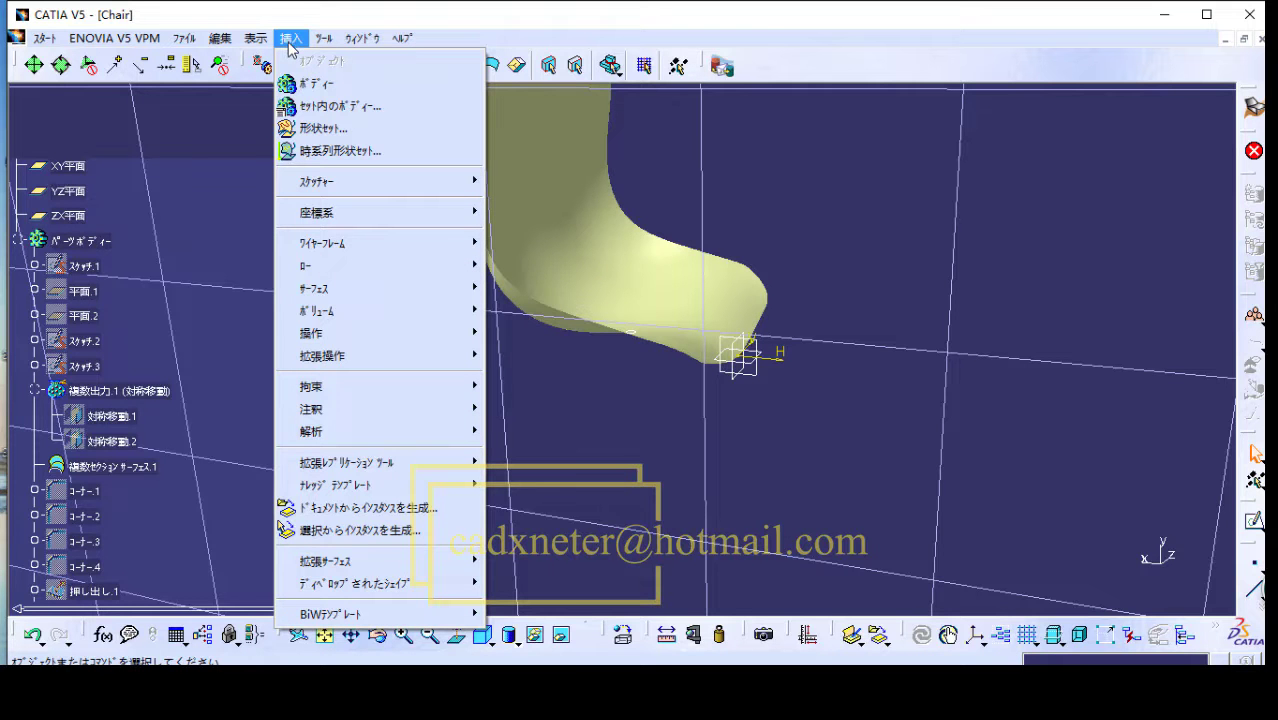
{"action": "mouse_move", "coordinate": [327, 336]}
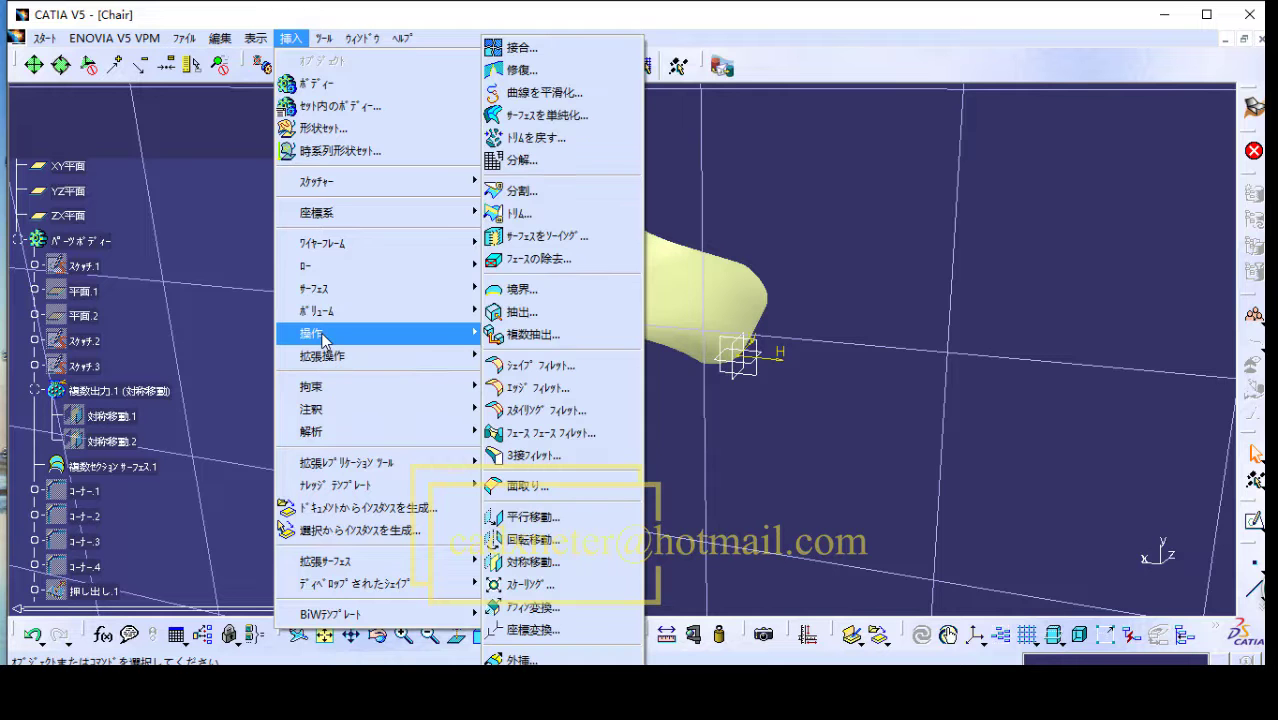
{"action": "mouse_move", "coordinate": [321, 300]}
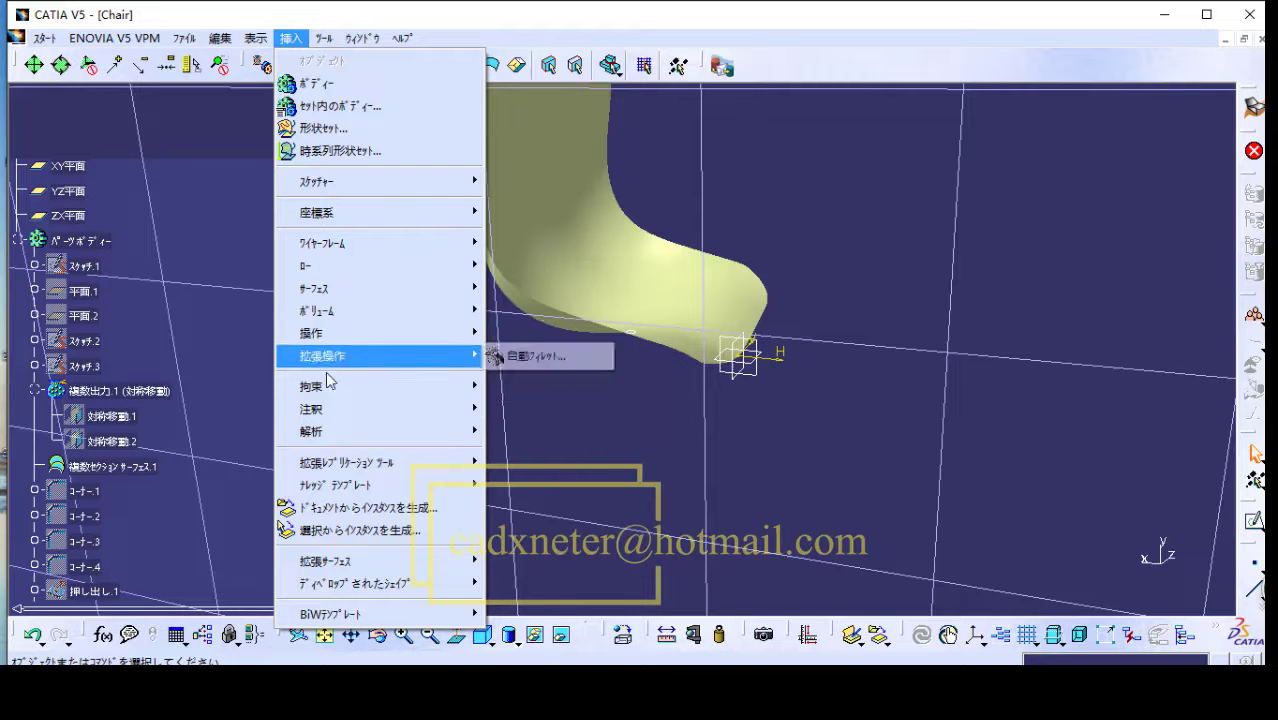
{"action": "mouse_move", "coordinate": [330, 440]}
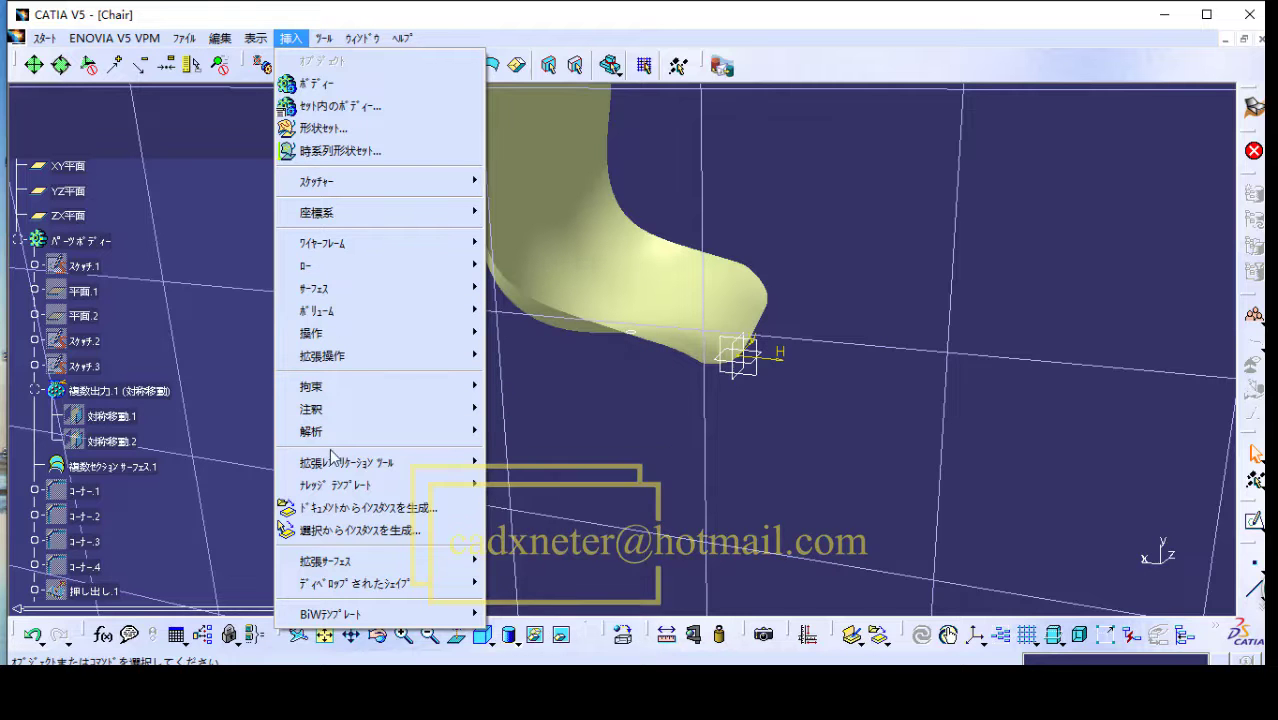
{"action": "mouse_move", "coordinate": [336, 468]}
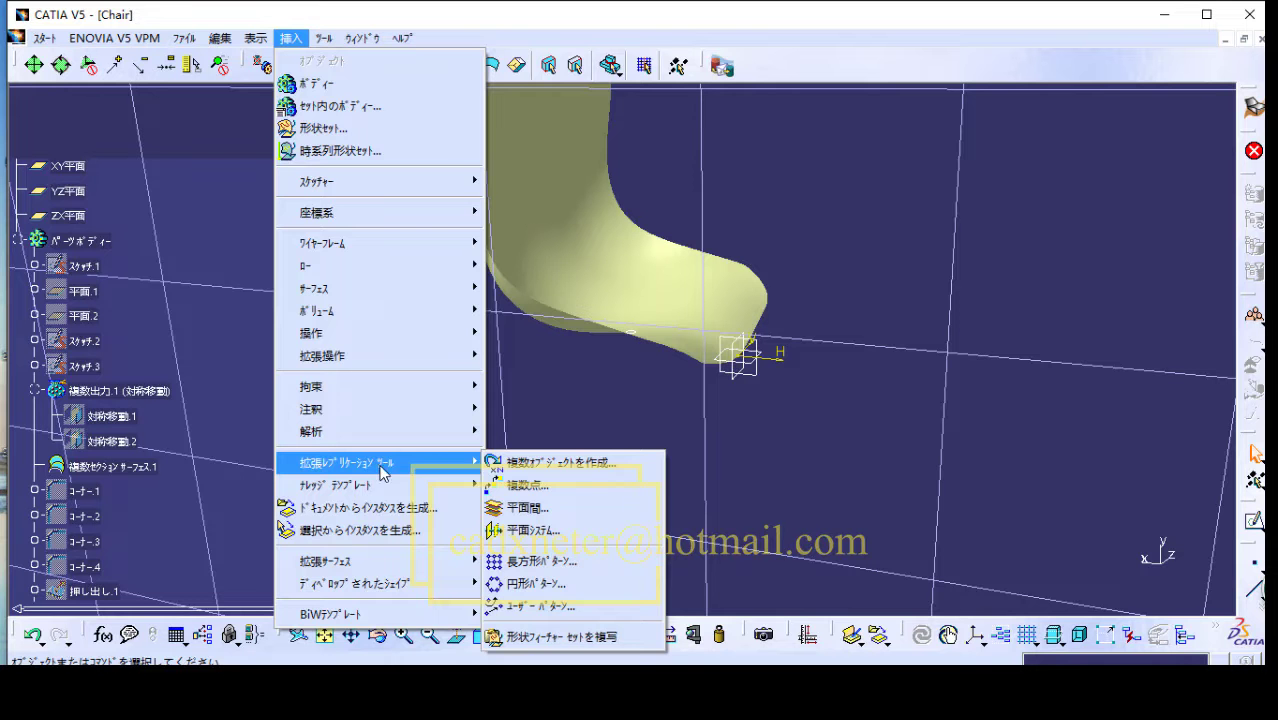
{"action": "left_click", "coordinate": [553, 564]}
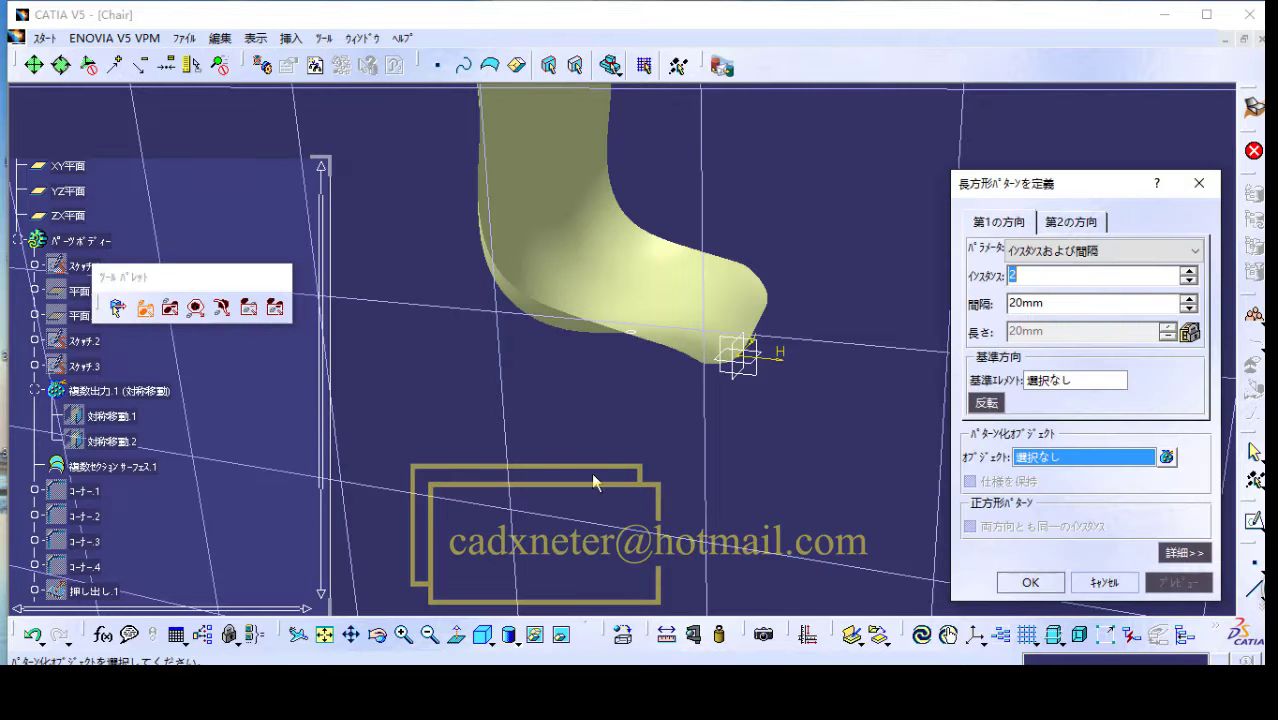
{"action": "left_click", "coordinate": [1018, 225]}
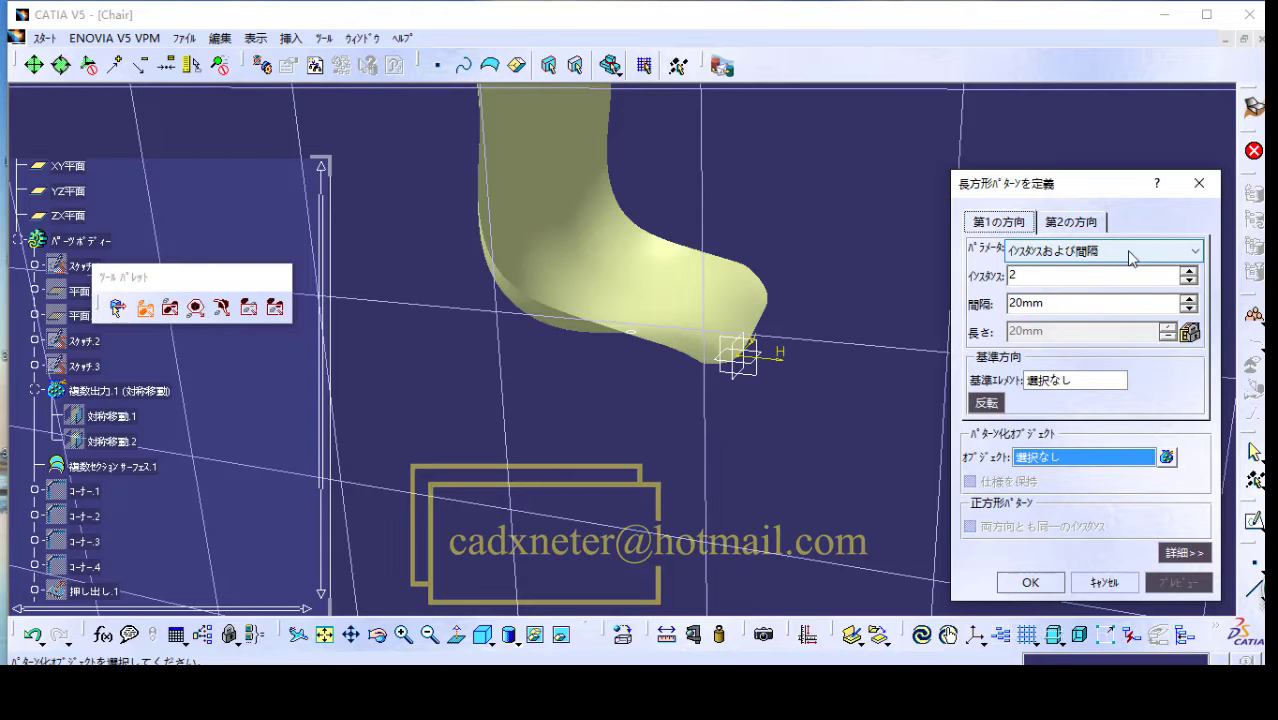
{"action": "left_click", "coordinate": [1036, 277]}
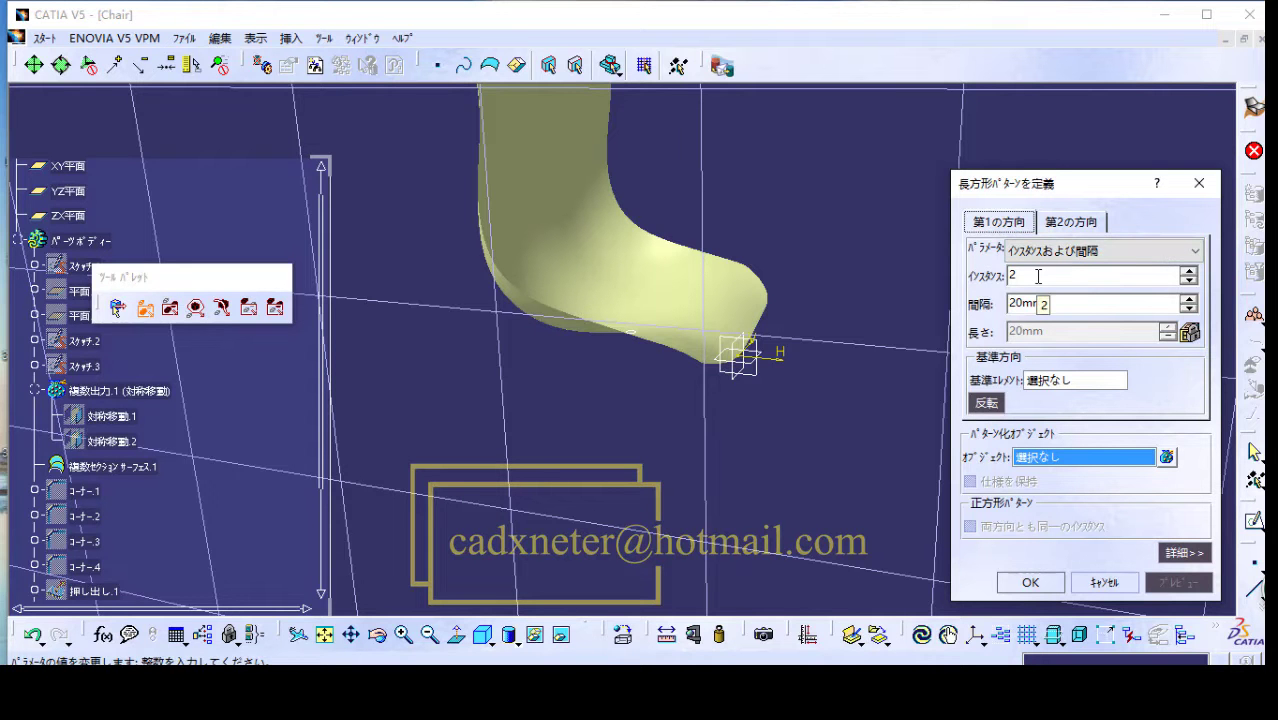